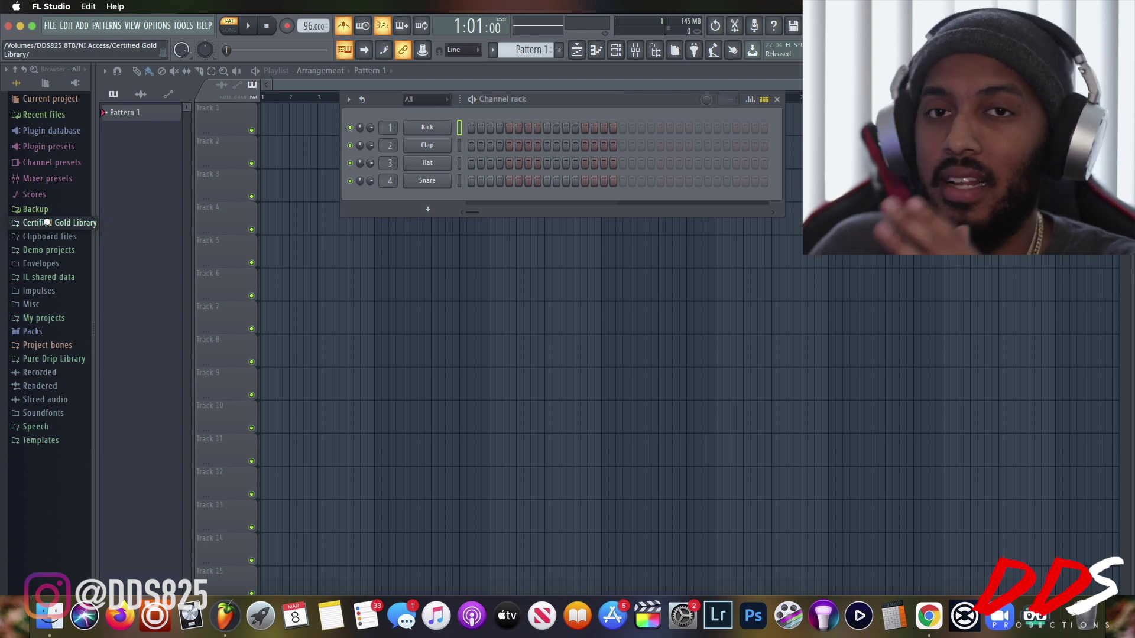
# Load the first AirBag closed hi-hat from the Pure Drip Library's Hihat folder onto the Hat channel.
pyautogui.click(45, 222)
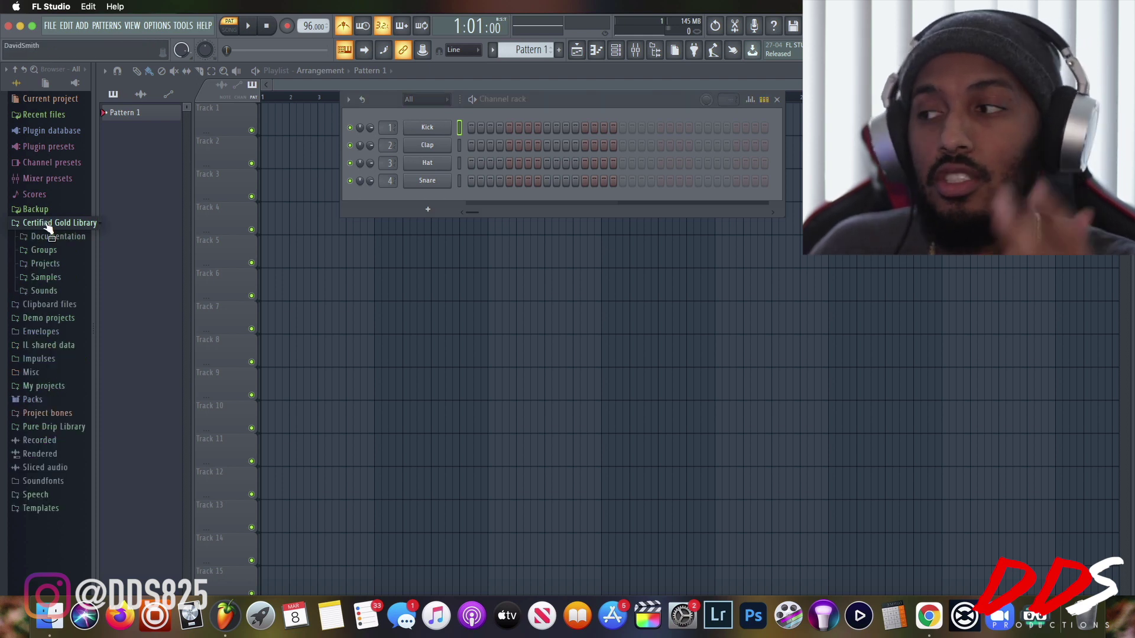
pyautogui.click(47, 223)
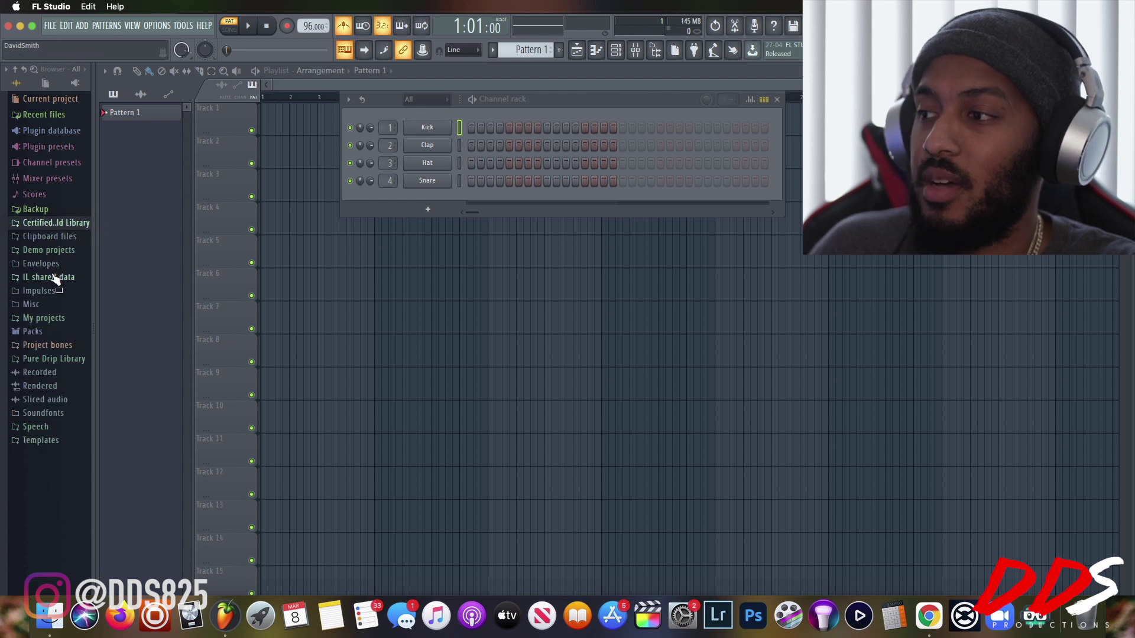
pyautogui.click(53, 358)
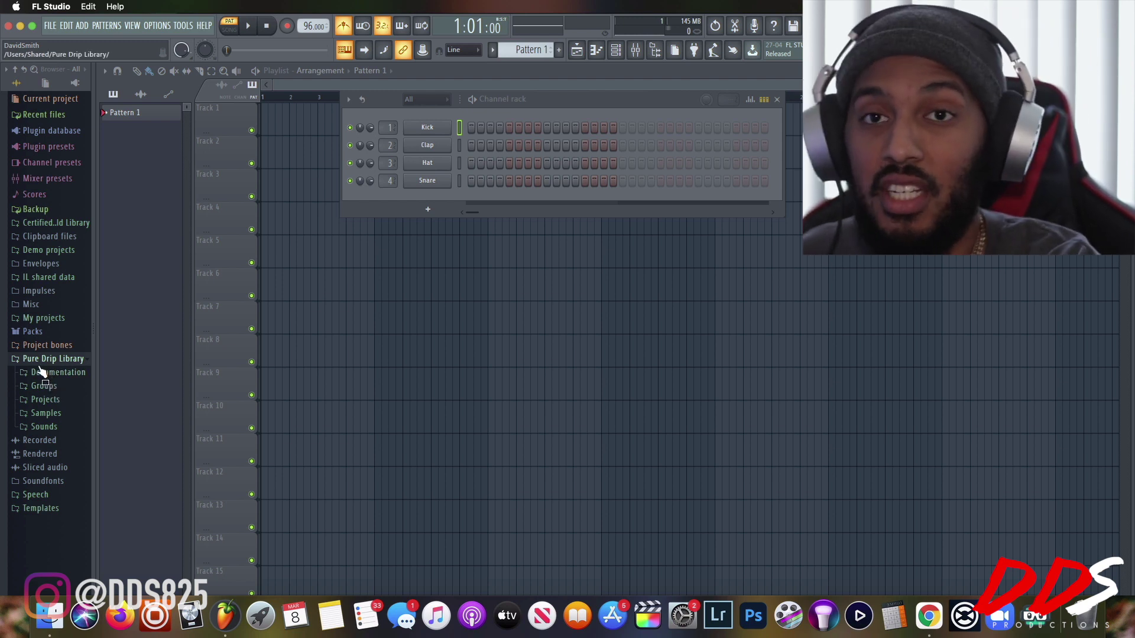
pyautogui.click(47, 414)
pyautogui.click(51, 427)
pyautogui.click(55, 467)
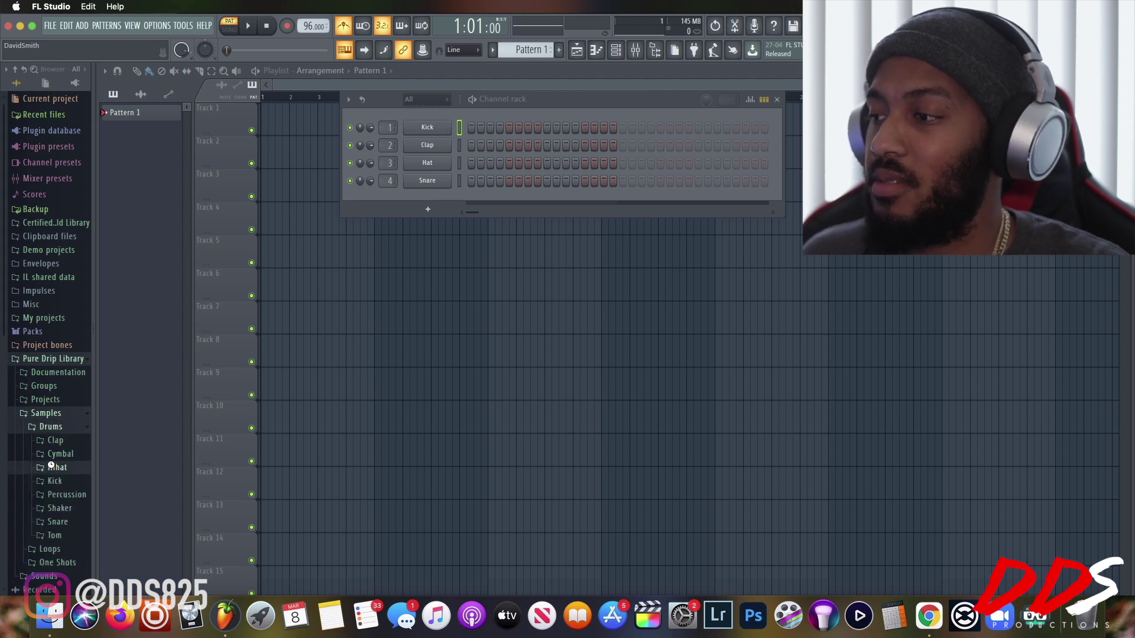
pyautogui.click(65, 416)
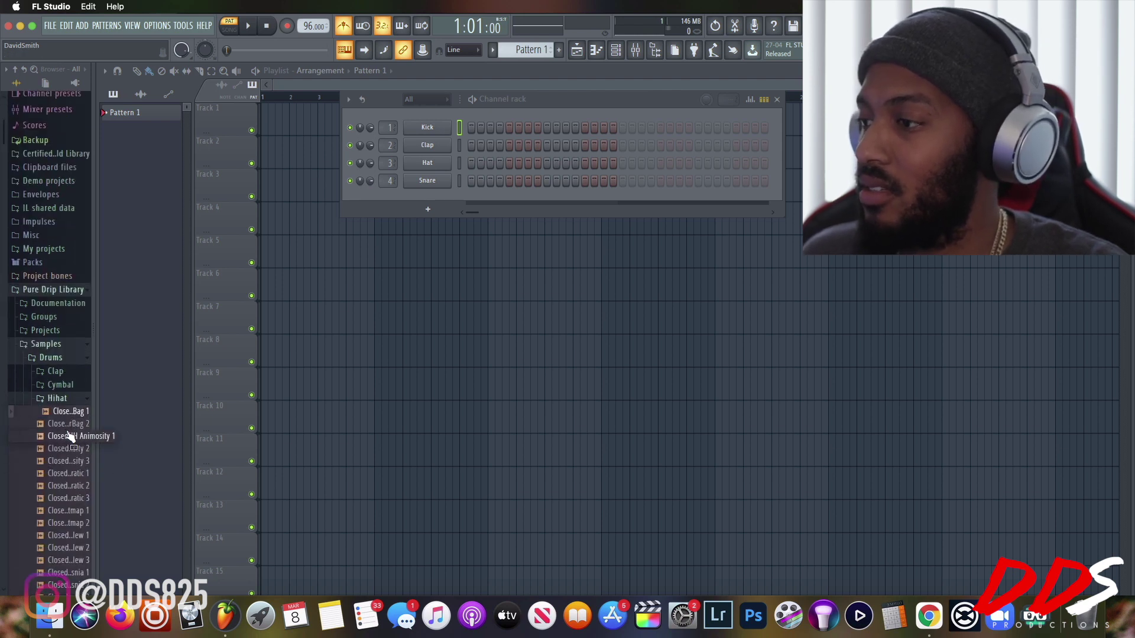
pyautogui.moveTo(83, 412); pyautogui.dragTo(434, 166)
# Fill every 2 steps on the hi-hat channel and play the pattern with the metronome off.
pyautogui.rightClick(437, 164)
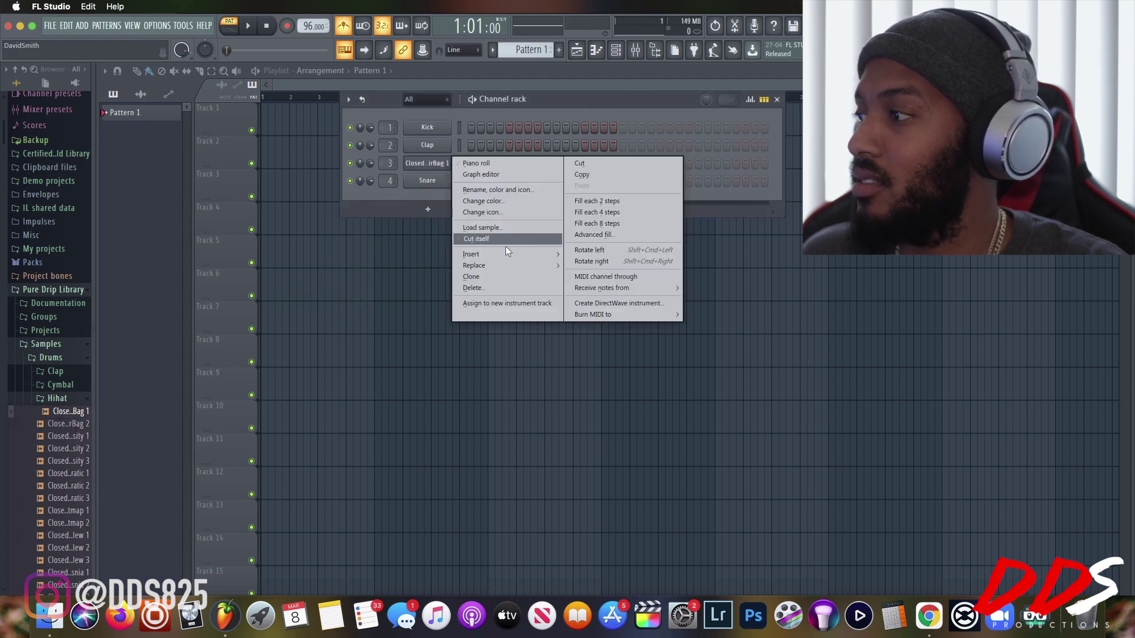
pyautogui.click(617, 201)
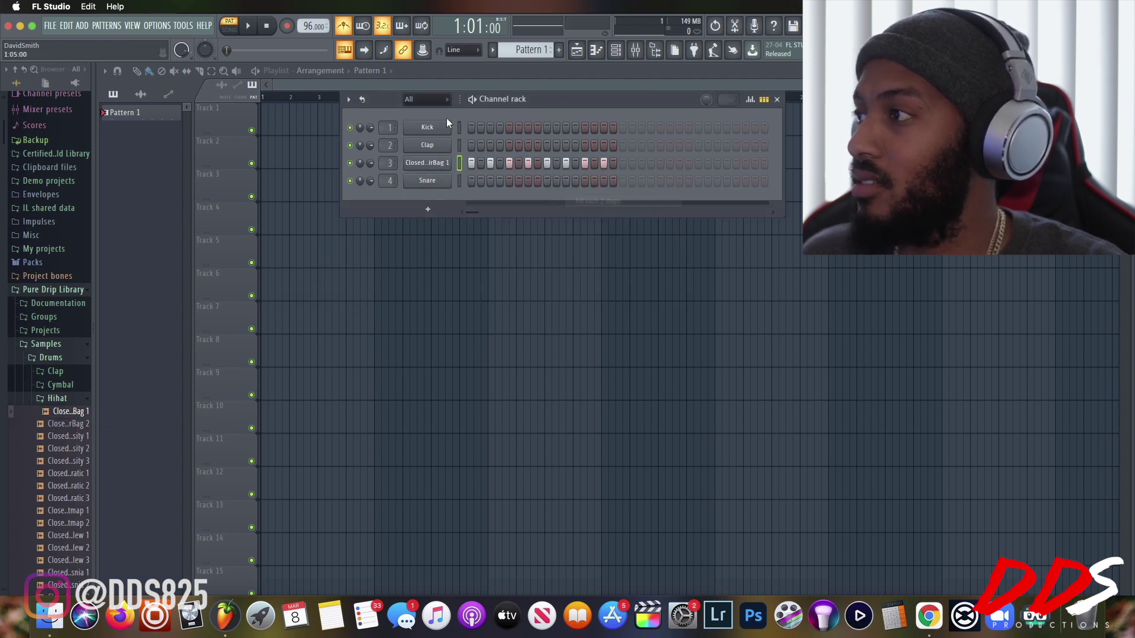
pyautogui.click(248, 29)
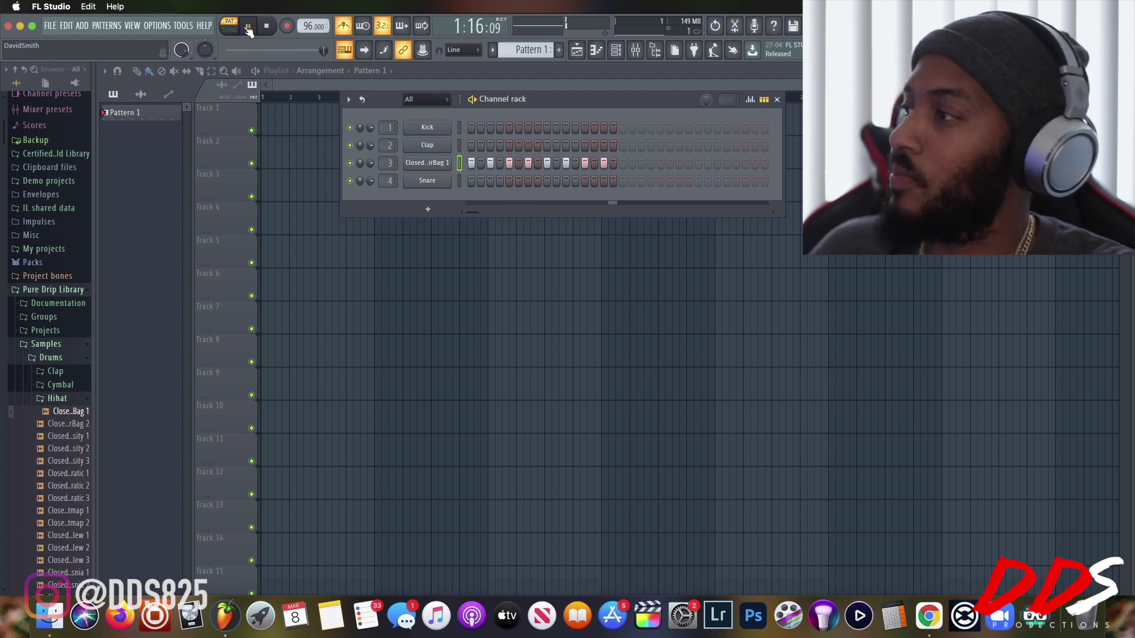
pyautogui.click(342, 26)
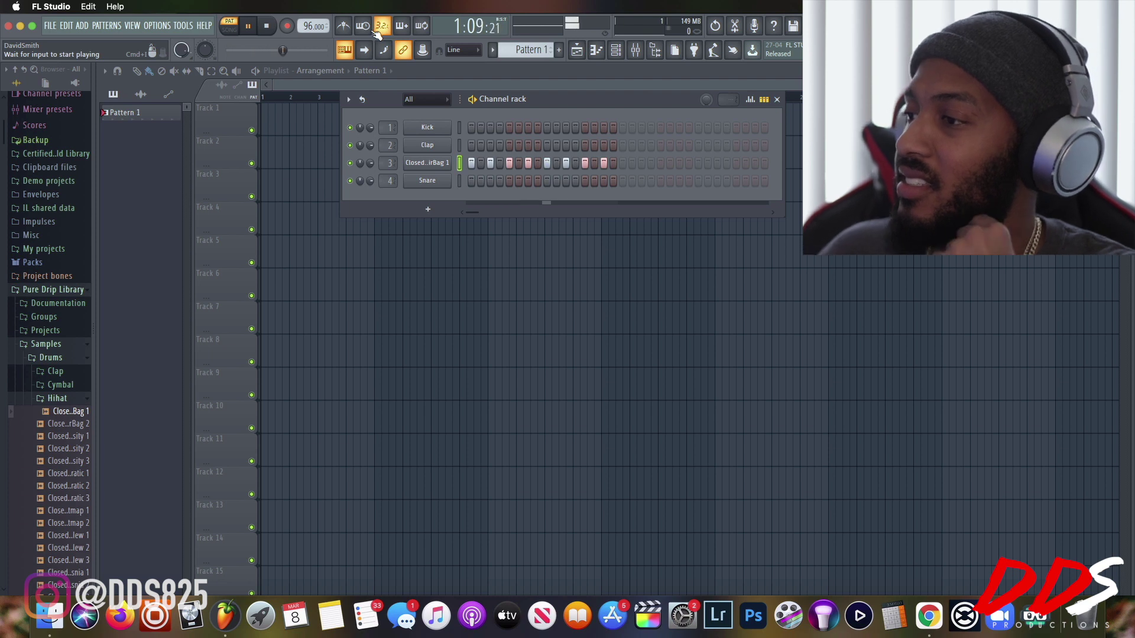
# Audition the library's clap samples, load Clap Espresso onto the Clap channel and place hits on steps 5 and 13.
pyautogui.click(55, 371)
pyautogui.click(64, 448)
pyautogui.click(64, 485)
pyautogui.click(74, 511)
pyautogui.click(72, 522)
pyautogui.click(74, 510)
pyautogui.moveTo(74, 514); pyautogui.dragTo(427, 146)
pyautogui.click(66, 483)
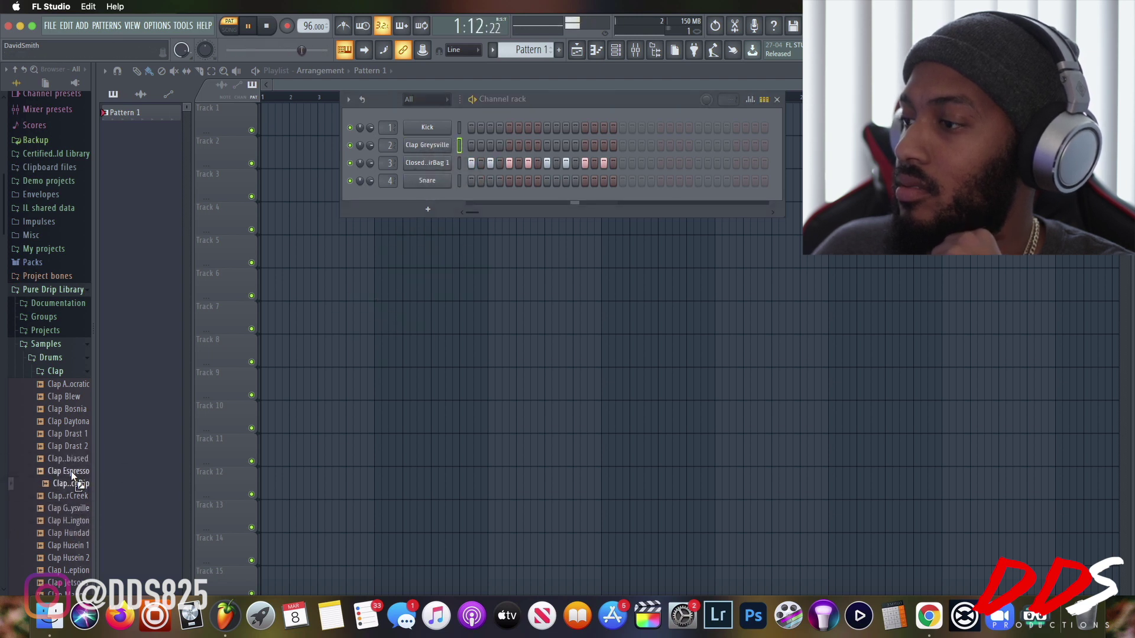
pyautogui.click(73, 470)
pyautogui.moveTo(74, 469); pyautogui.dragTo(409, 147)
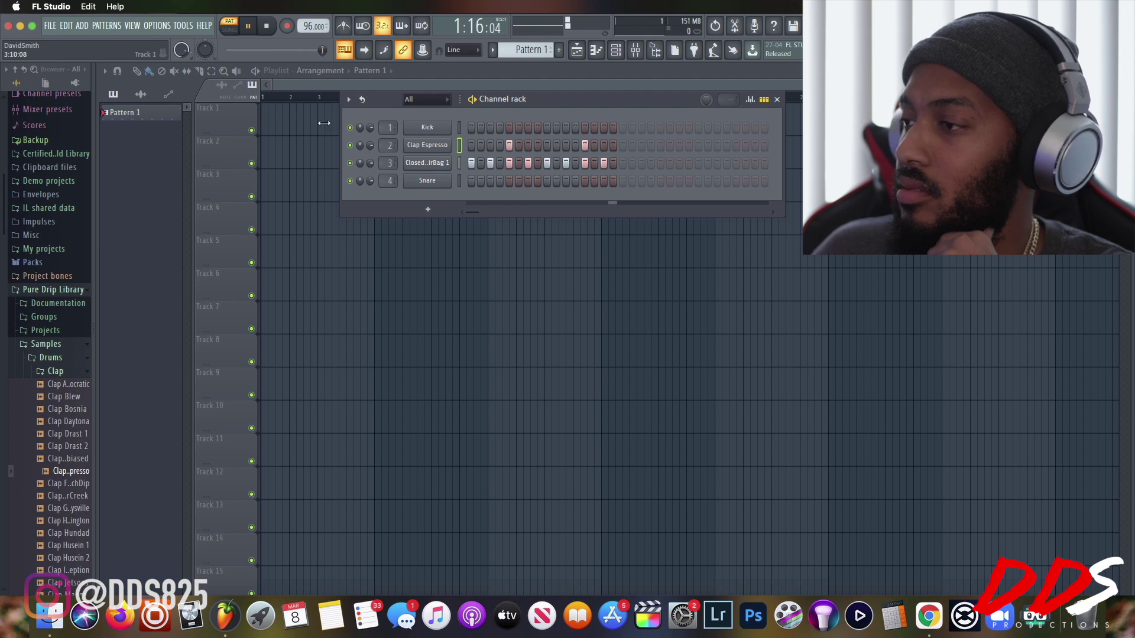
pyautogui.click(70, 373)
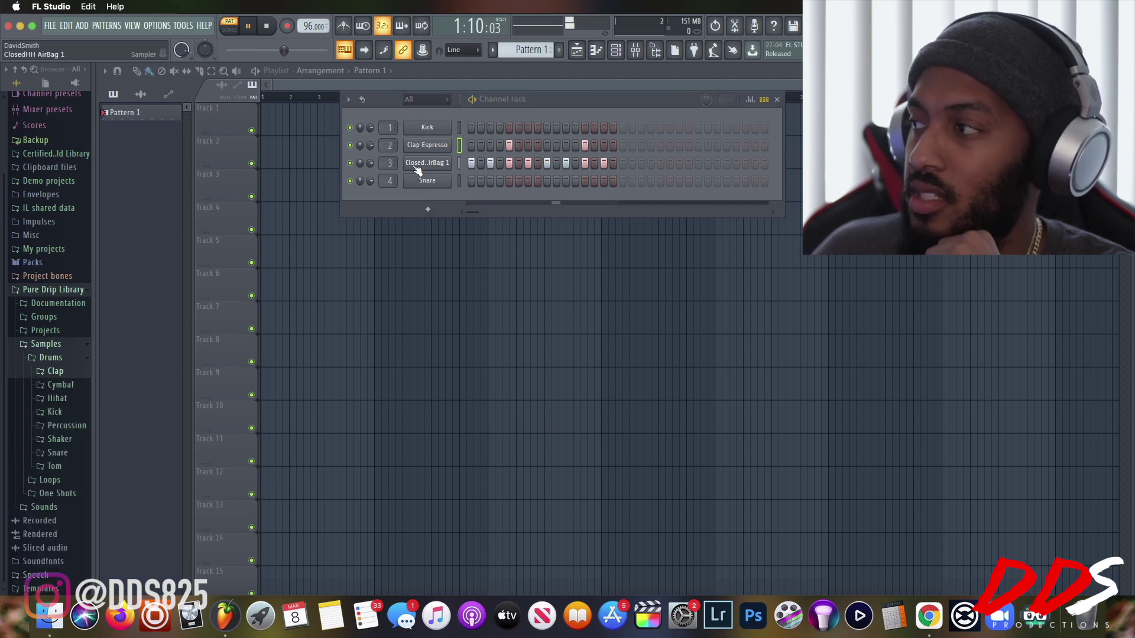
# Open the hi-hat channel's sampler settings and audition other closed hi-hats from the Hihat folder.
pyautogui.click(423, 162)
pyautogui.click(62, 385)
pyautogui.click(61, 385)
pyautogui.click(60, 410)
pyautogui.click(59, 410)
pyautogui.click(58, 397)
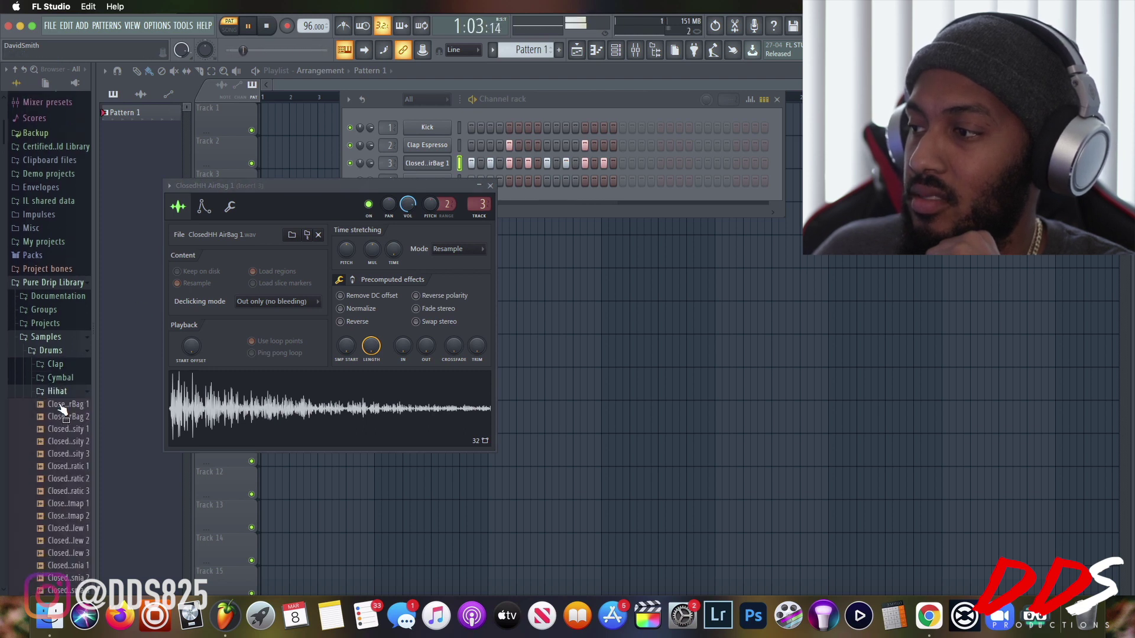
pyautogui.click(69, 486)
pyautogui.click(68, 499)
pyautogui.click(65, 510)
pyautogui.rightClick(66, 510)
pyautogui.click(61, 506)
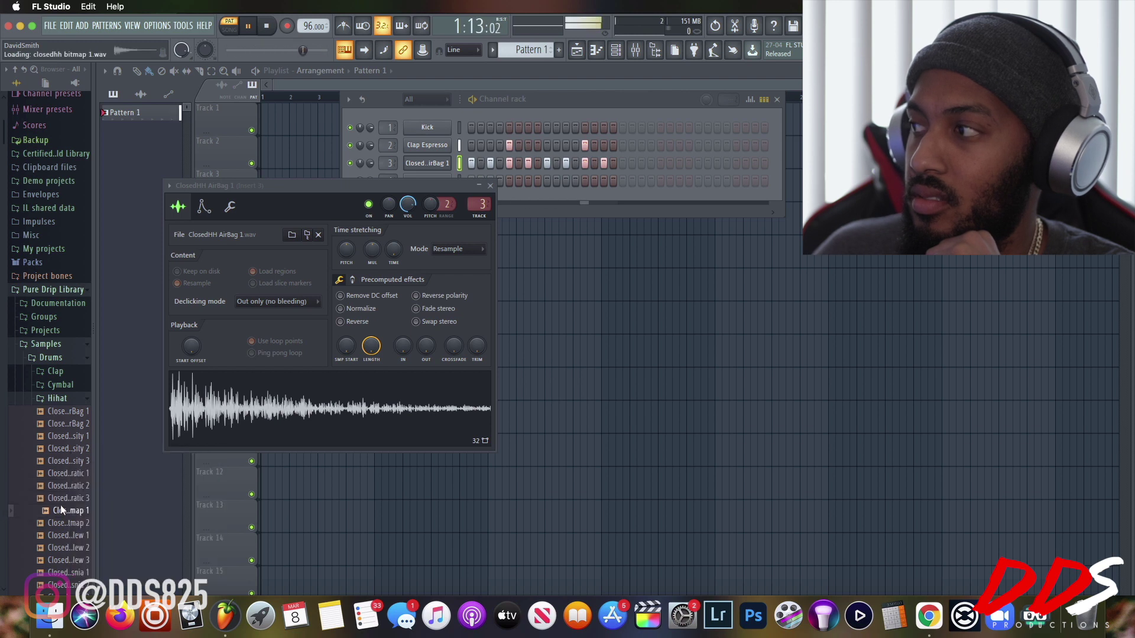
# Replace the hi-hat channel's sample with ClosedHH Bitmap 2 and fill all 16 of its steps.
pyautogui.moveTo(63, 506); pyautogui.dragTo(440, 166)
pyautogui.click(83, 523)
pyautogui.moveTo(79, 526); pyautogui.dragTo(481, 164)
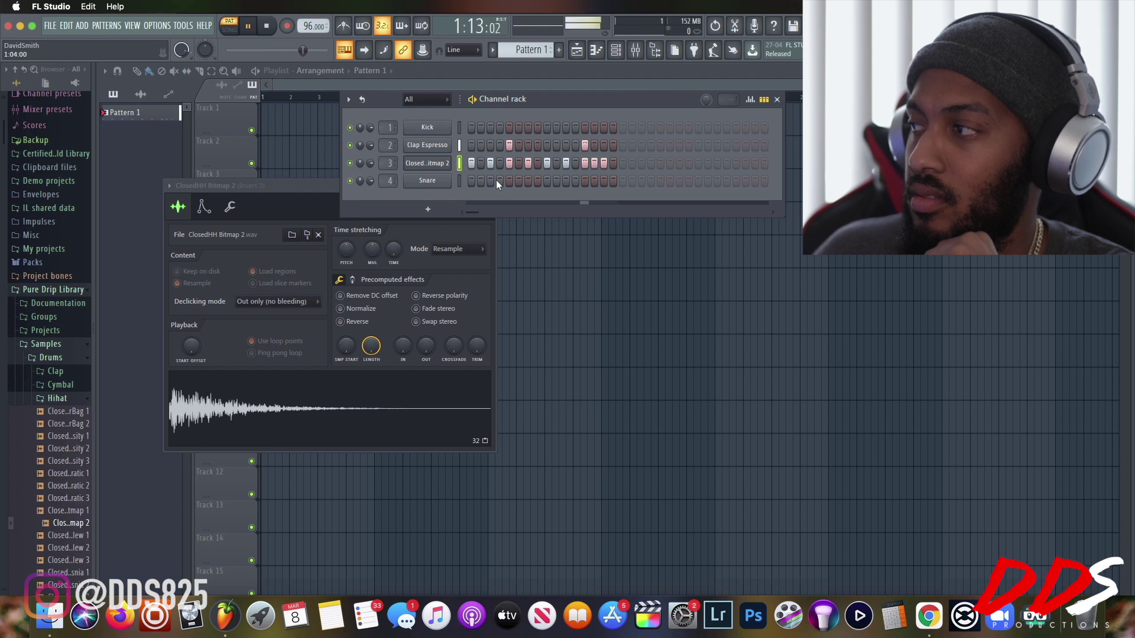
pyautogui.moveTo(576, 177); pyautogui.dragTo(636, 176)
pyautogui.rightClick(633, 168)
pyautogui.rightClick(624, 166)
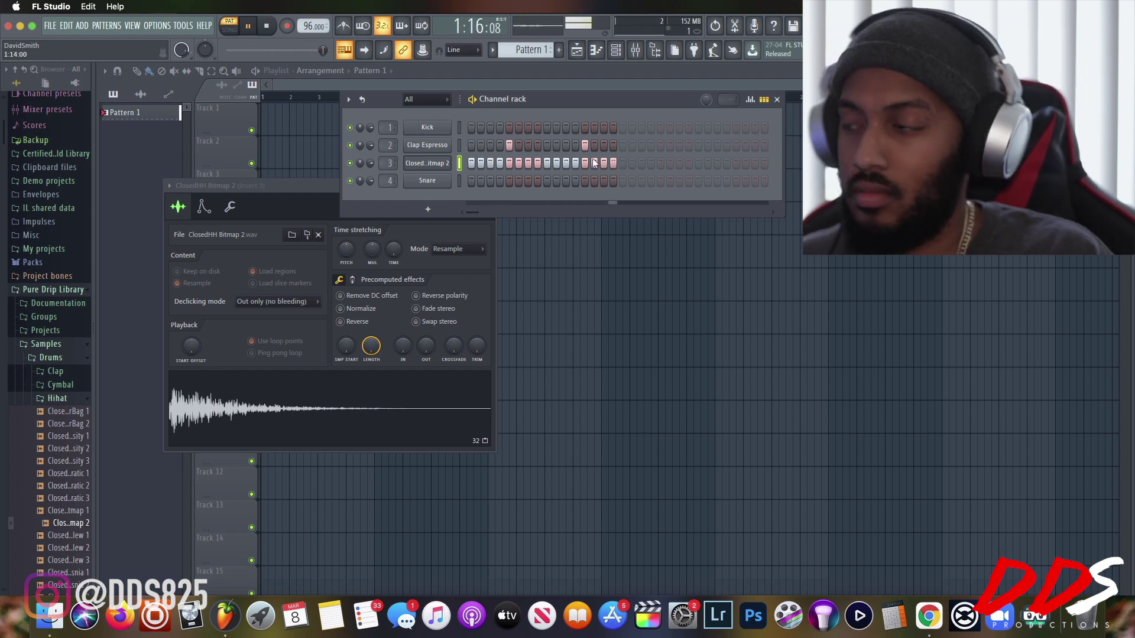
# Add a Komplete Kontrol instrument channel to the channel rack.
pyautogui.click(428, 210)
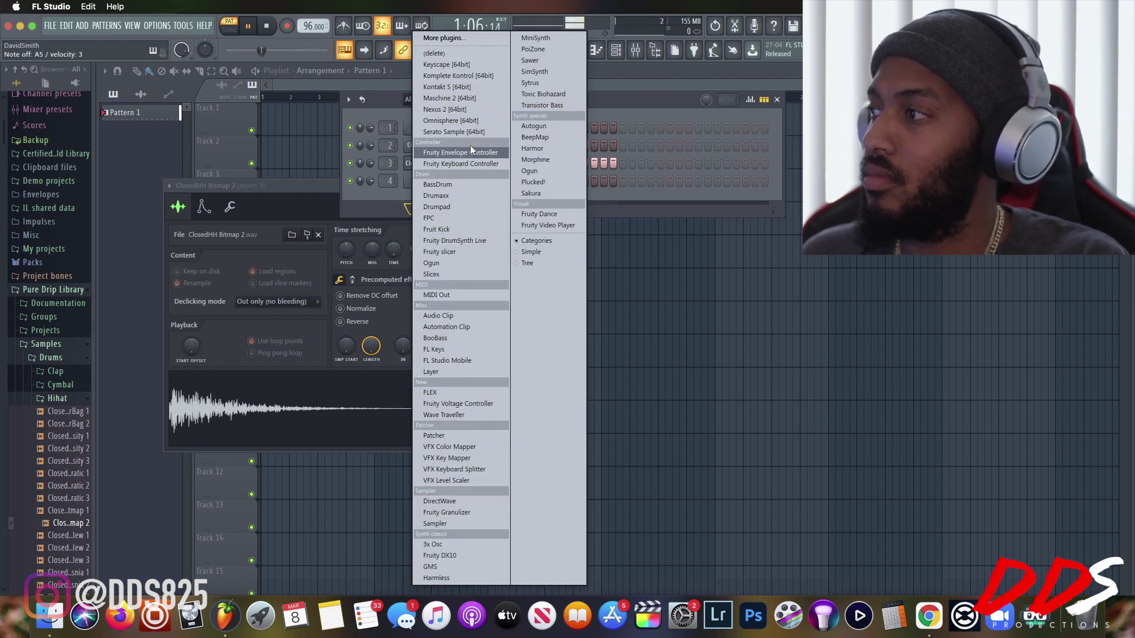
pyautogui.click(461, 79)
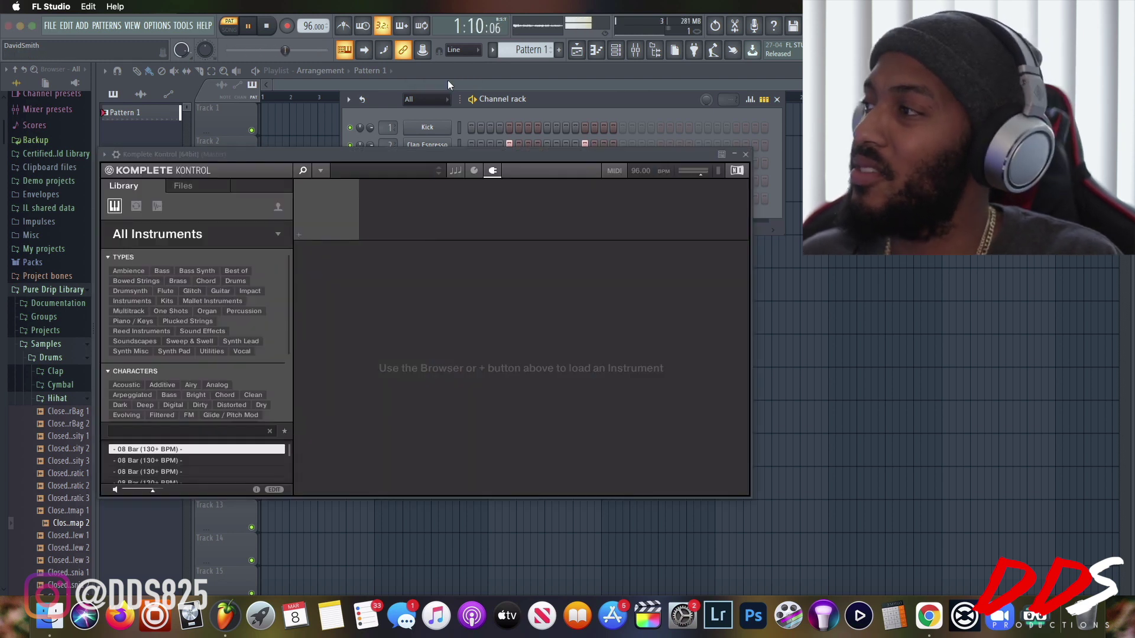
# Place four back-to-back Pattern 1 clips on playlist Track 1, covering bars 1 to 4.
pyautogui.click(448, 80)
pyautogui.moveTo(130, 112); pyautogui.dragTo(263, 117)
pyautogui.click(298, 128)
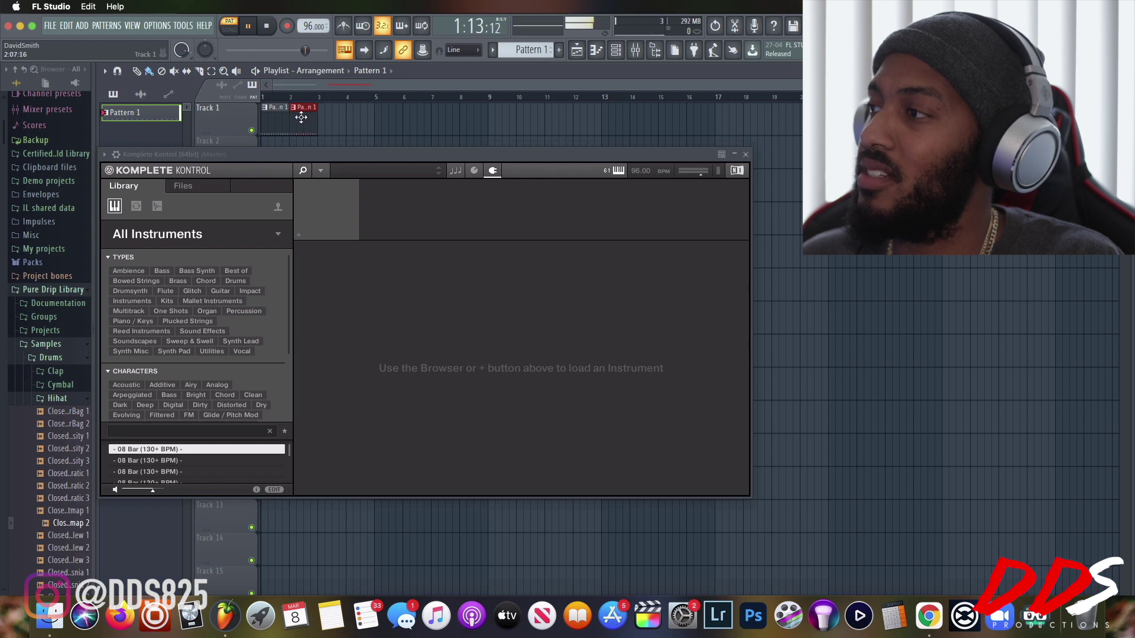
pyautogui.click(325, 120)
pyautogui.click(355, 117)
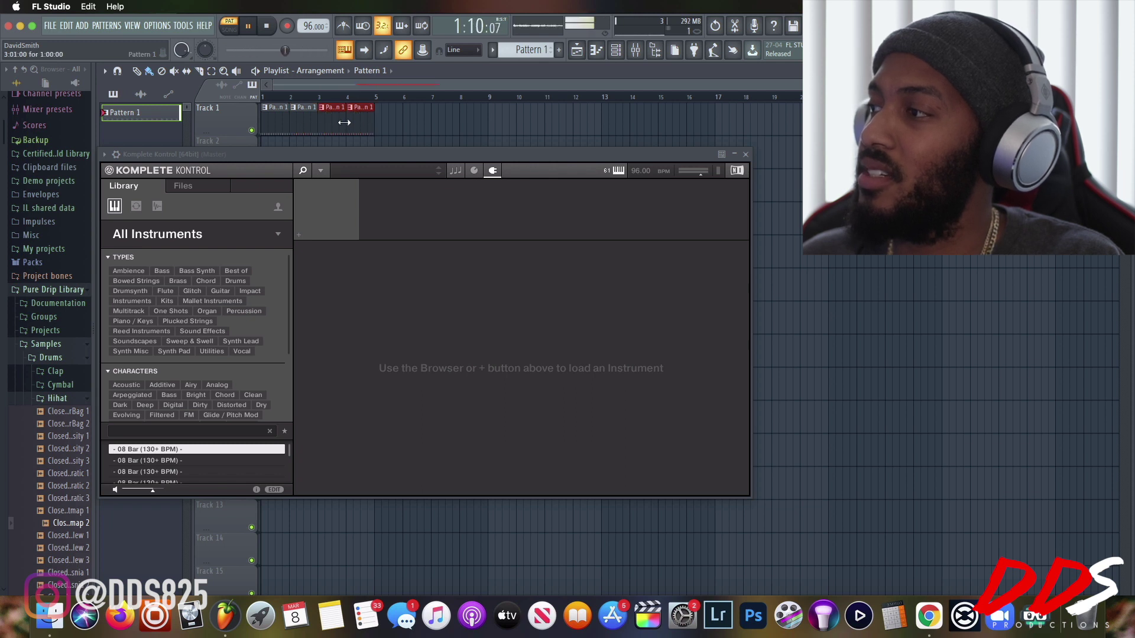
# Move the Komplete Kontrol window clear of the upper playlist tracks and create a new pattern named Instrument.
pyautogui.scroll(8, 329, 103)
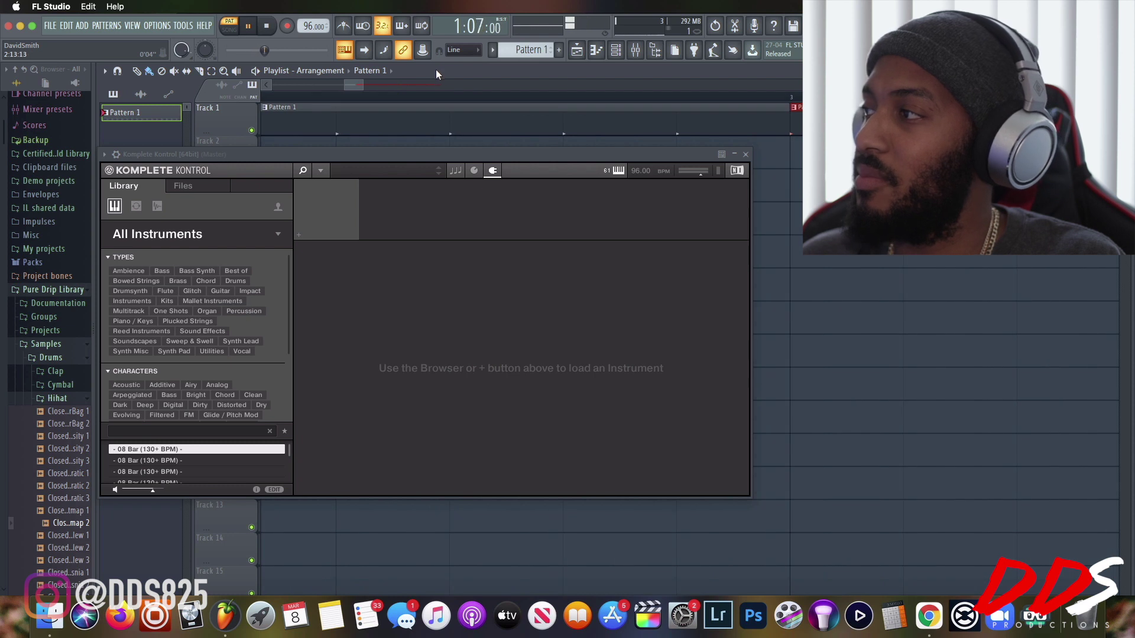
pyautogui.scroll(-5, 503, 108)
pyautogui.scroll(5, 498, 113)
pyautogui.scroll(-5, 358, 86)
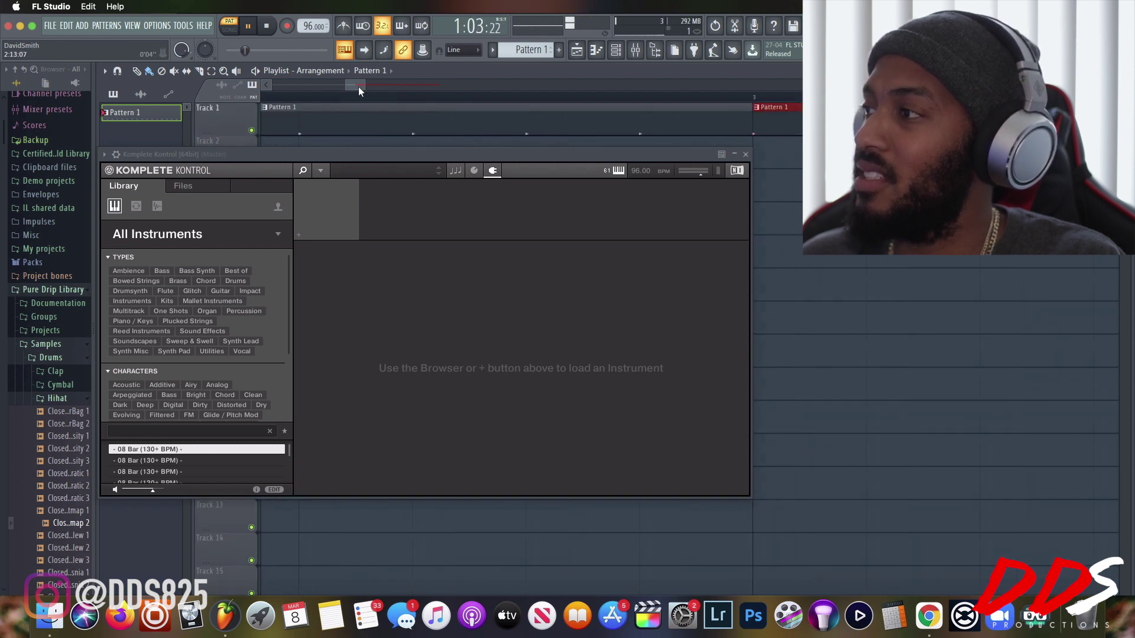
pyautogui.moveTo(367, 86); pyautogui.dragTo(672, 89)
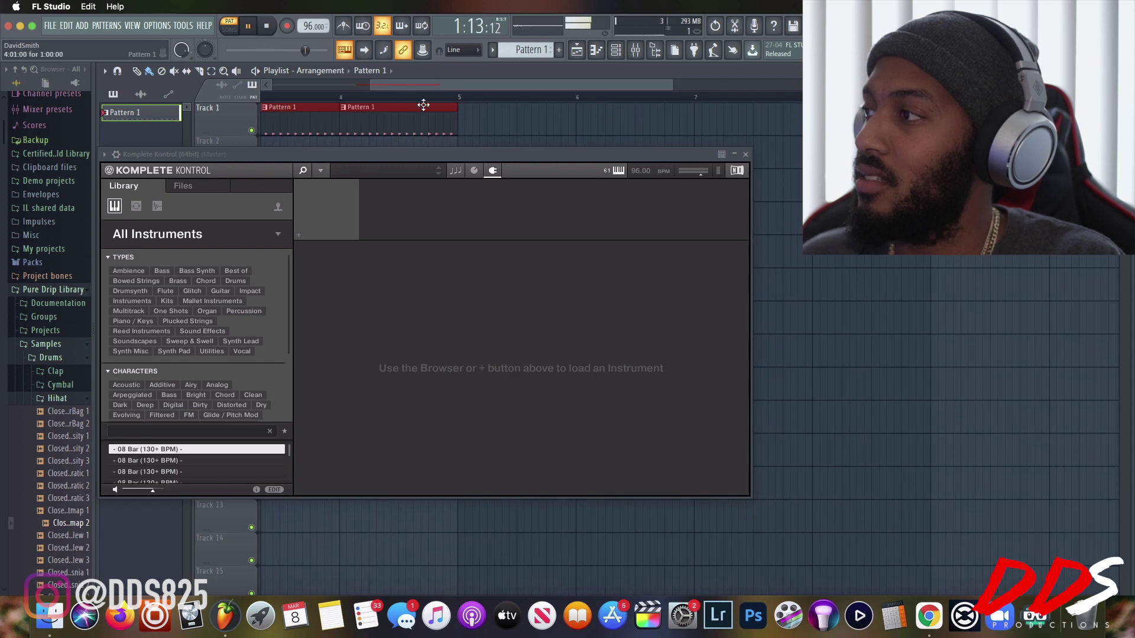
pyautogui.moveTo(373, 84); pyautogui.dragTo(263, 84)
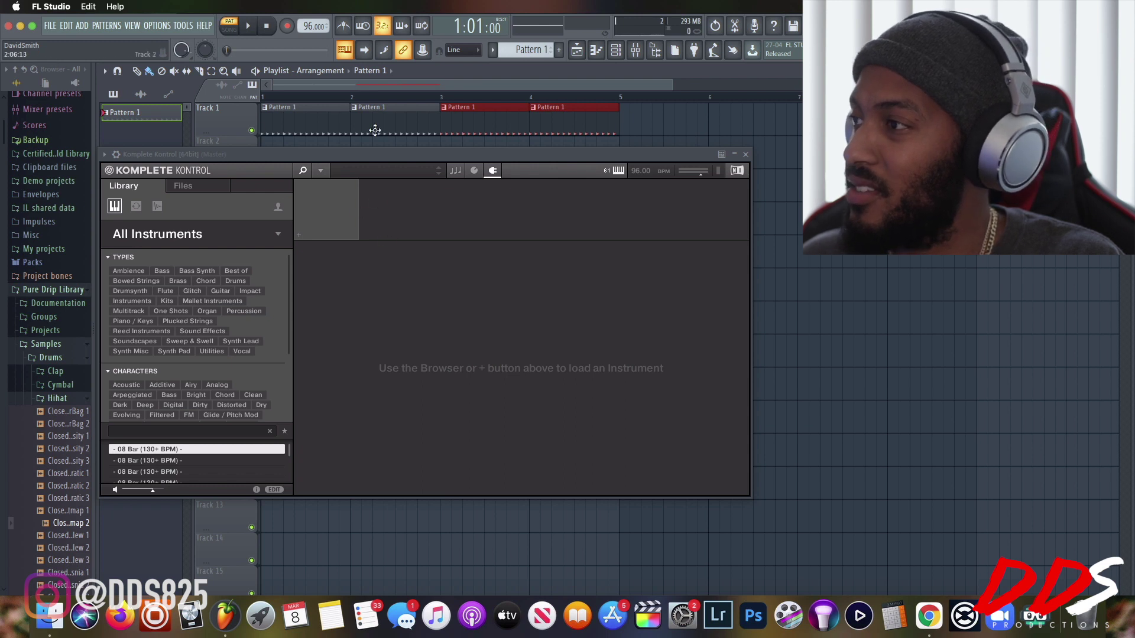
pyautogui.moveTo(323, 163); pyautogui.dragTo(478, 201)
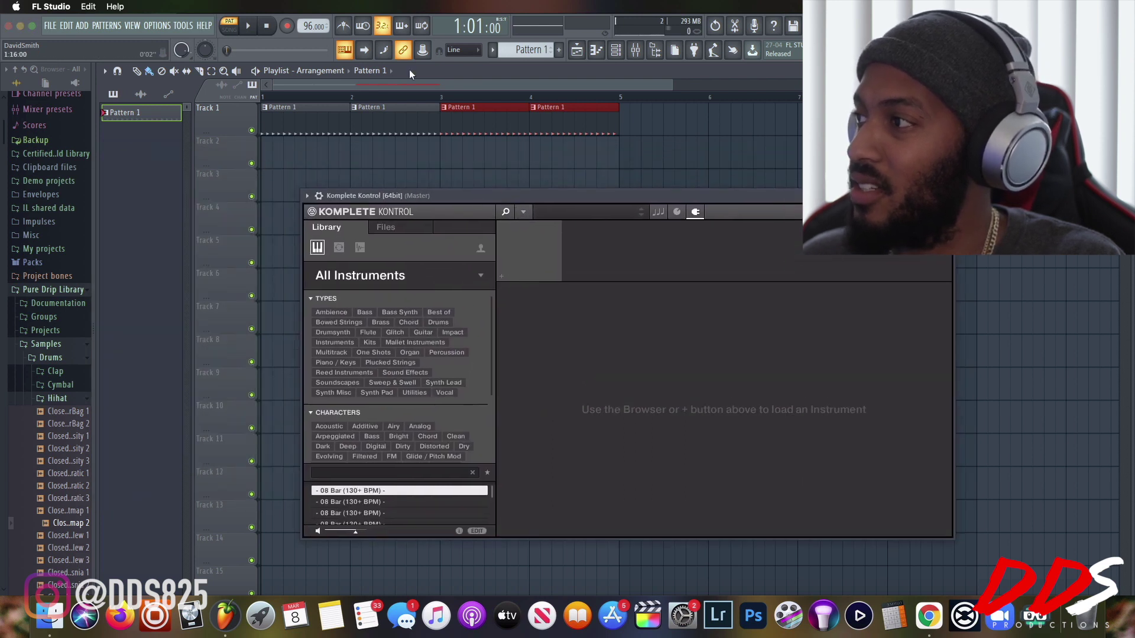
pyautogui.click(559, 51)
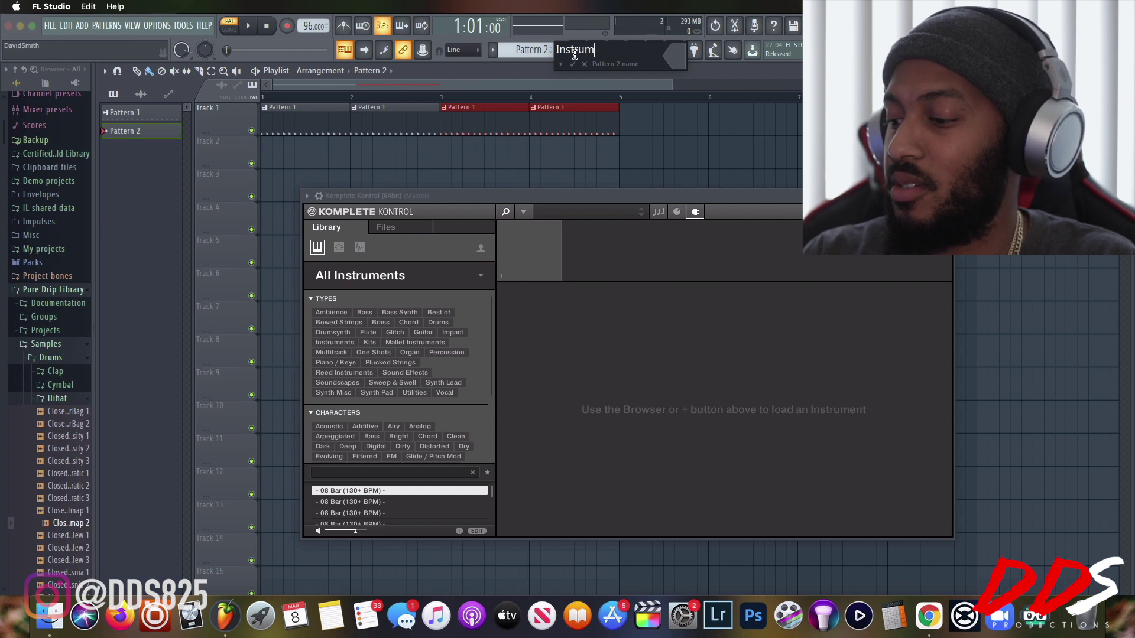
pyautogui.press('Return')
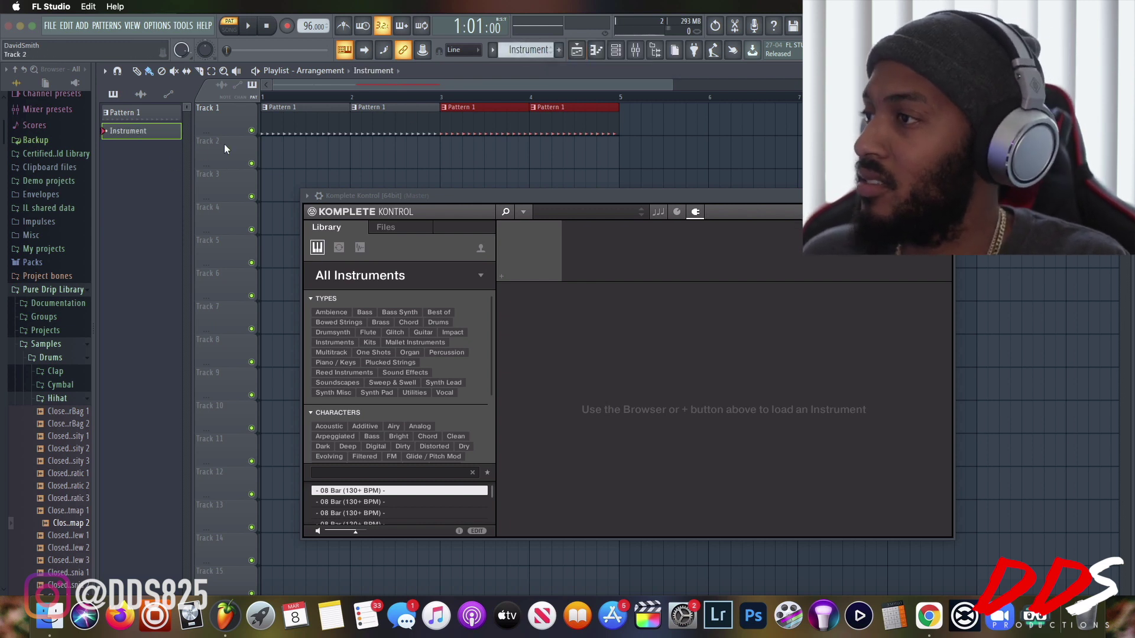
# Place Instrument pattern clips on Track 2 across bars 1 to 4 and play the arrangement in song mode.
pyautogui.moveTo(269, 162); pyautogui.dragTo(539, 166)
pyautogui.moveTo(621, 98); pyautogui.dragTo(251, 98)
pyautogui.click(249, 27)
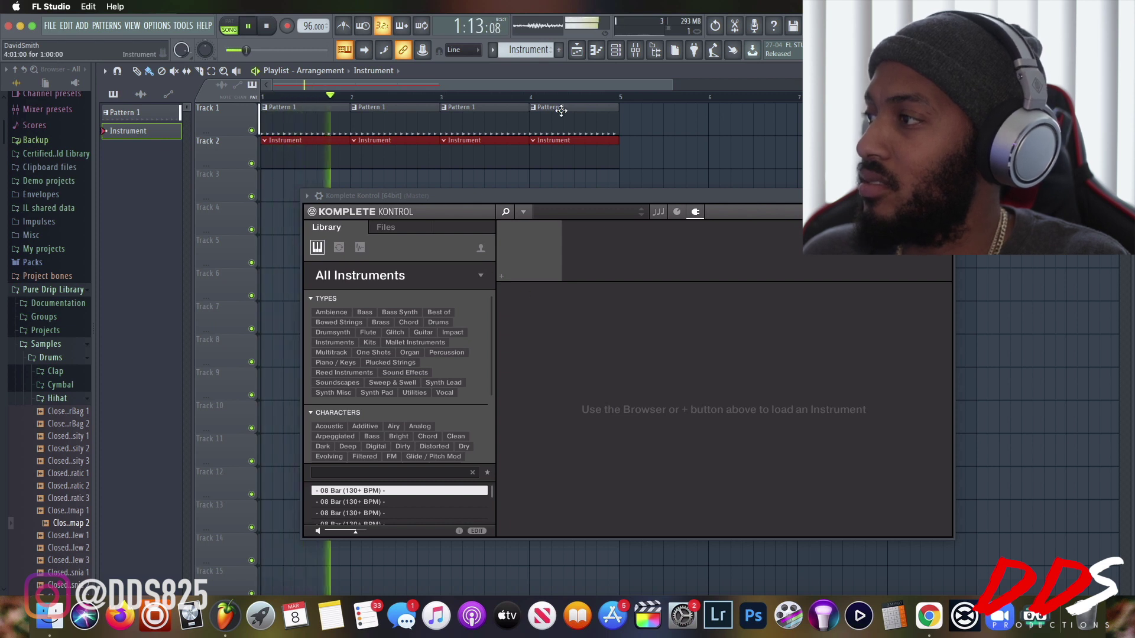
# Delete the Instrument clips in bars 2 to 4 on Track 2, keeping only the one in bar 1.
pyautogui.rightClick(431, 152)
pyautogui.rightClick(459, 157)
pyautogui.rightClick(540, 157)
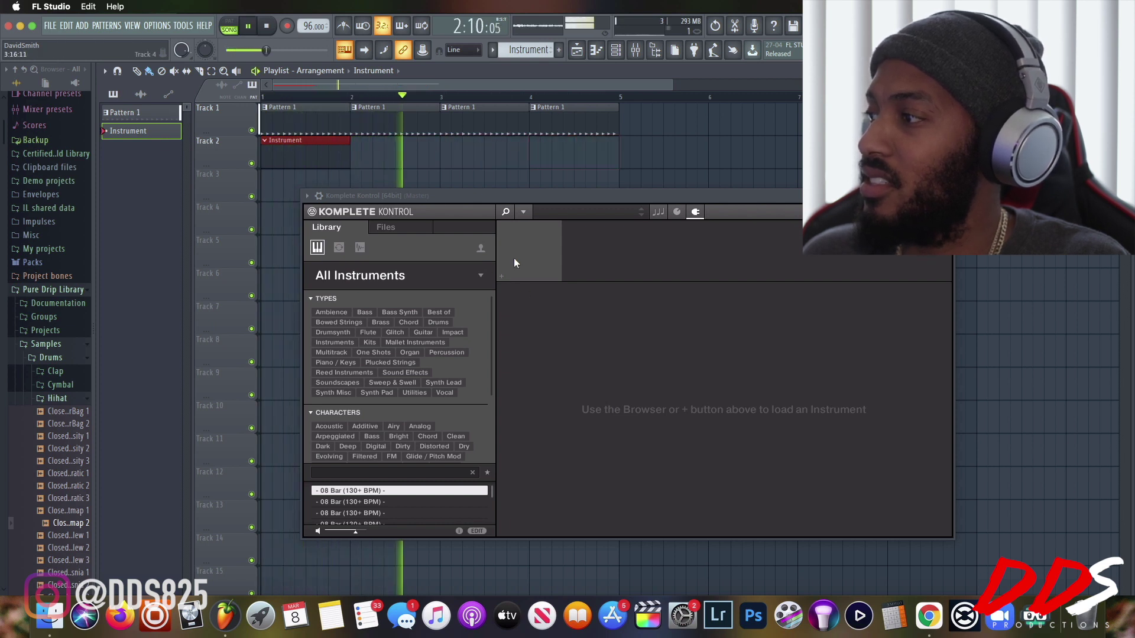
# Load the Spectrasonics Keyscape (VST) instrument into Komplete Kontrol.
pyautogui.click(501, 276)
pyautogui.moveTo(548, 343)
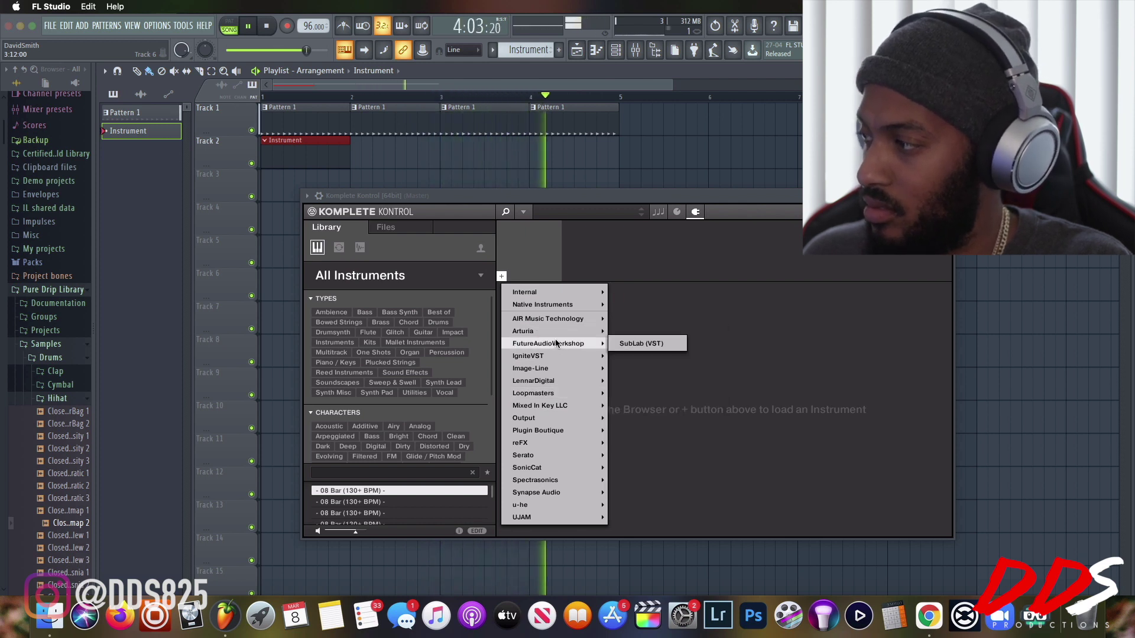
pyautogui.moveTo(597, 331)
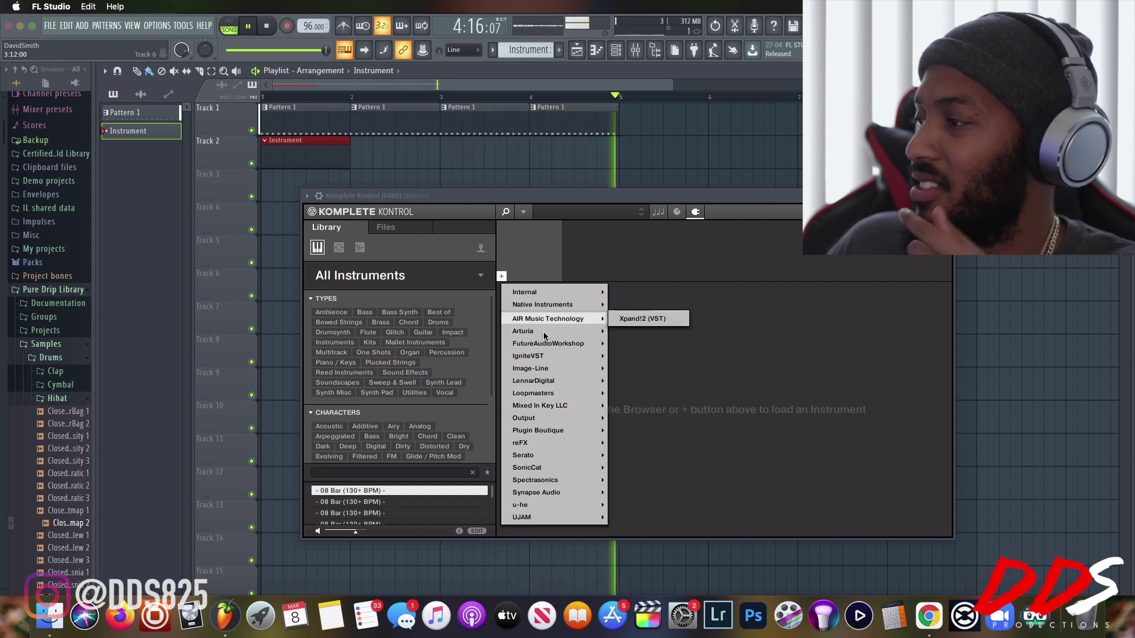
pyautogui.moveTo(538, 478)
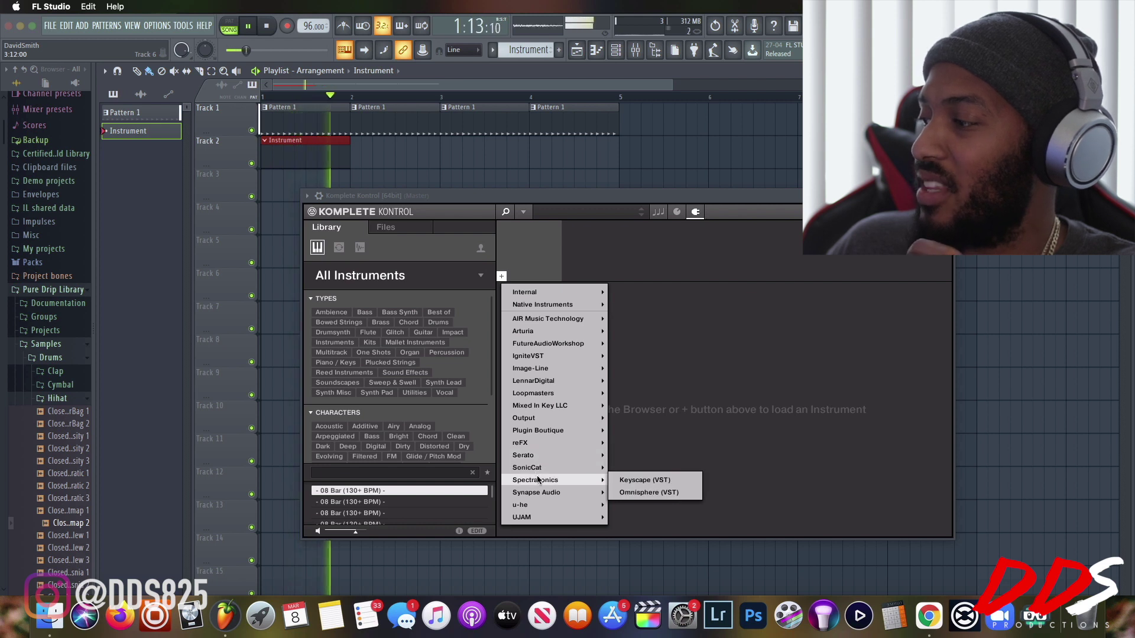
pyautogui.click(644, 482)
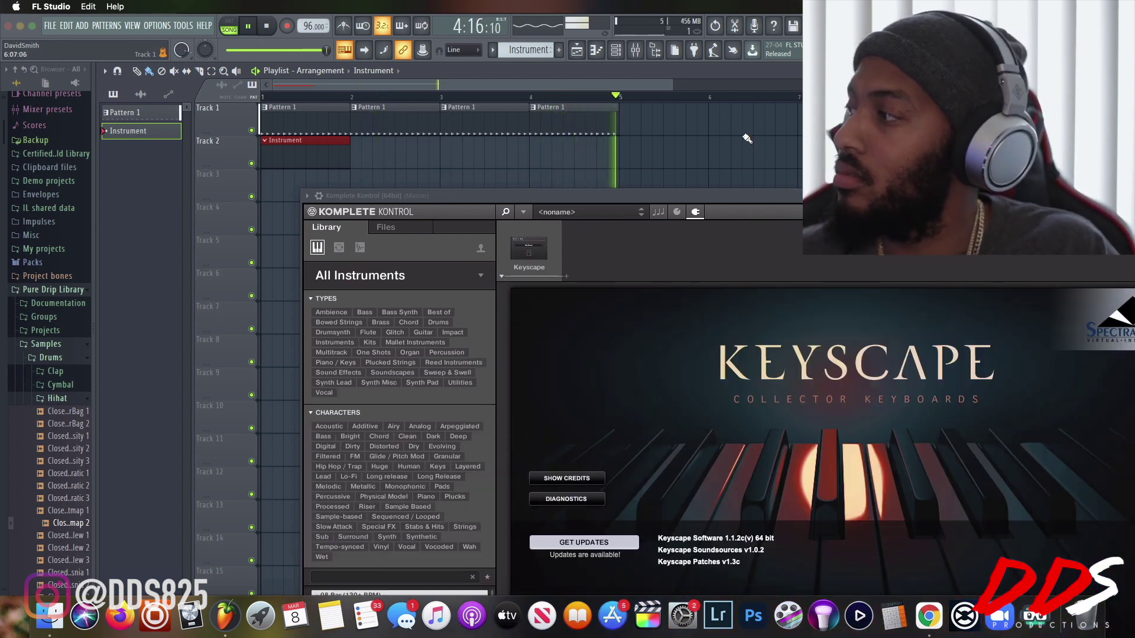
# Move the plugin window so Keyscape's patch browser is in view and load the LA Custom C7 - Softest patch.
pyautogui.moveTo(746, 204); pyautogui.dragTo(648, 59)
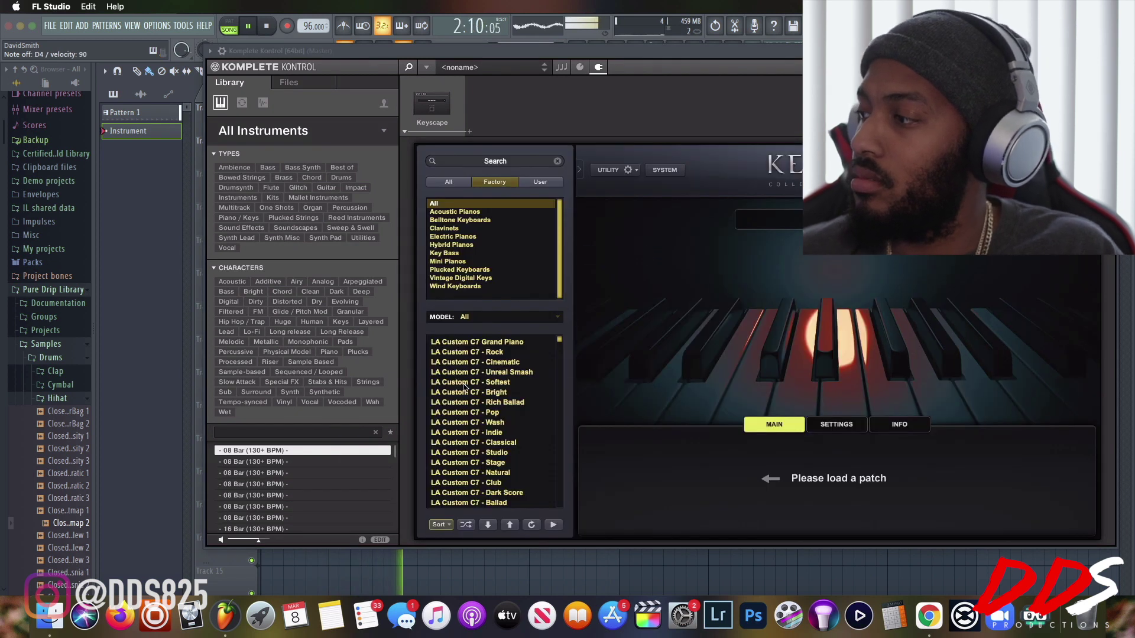
pyautogui.click(520, 392)
pyautogui.click(525, 382)
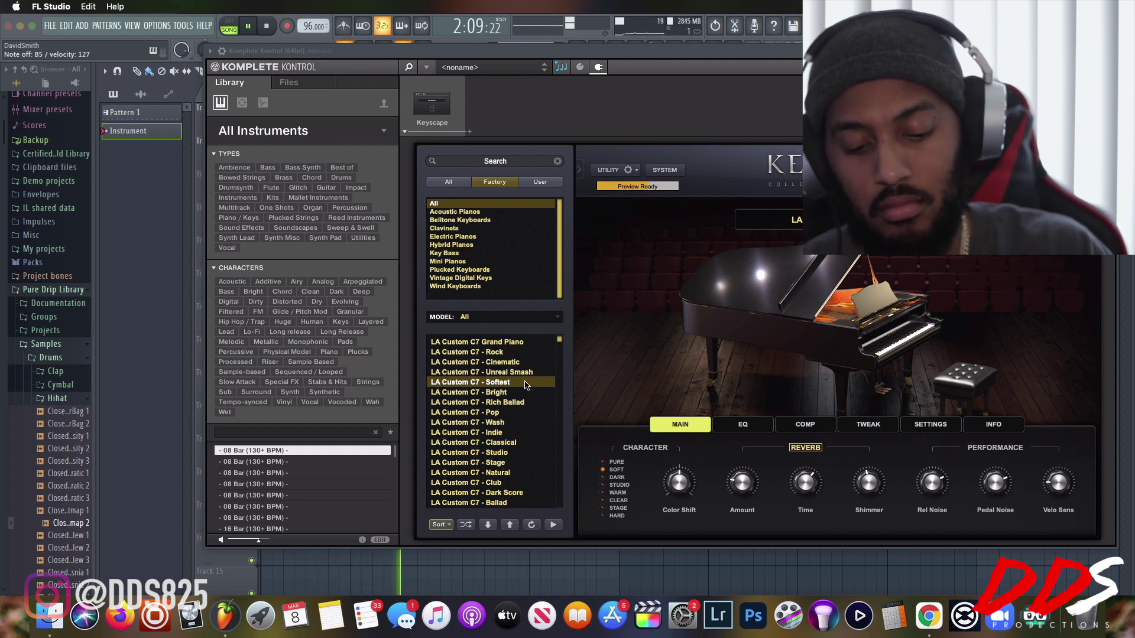
# Stop playback, arm recording, and record a repeating C5, A5, A#5 piano melody across bars 1 to 4 of the Instrument pattern.
pyautogui.click(268, 26)
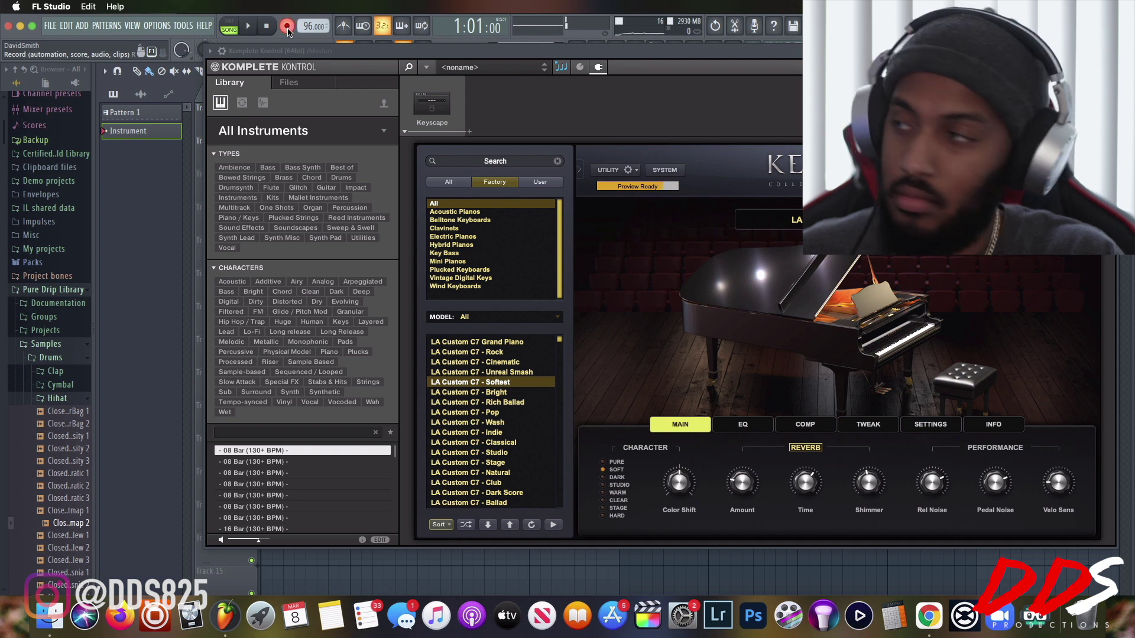
pyautogui.click(249, 28)
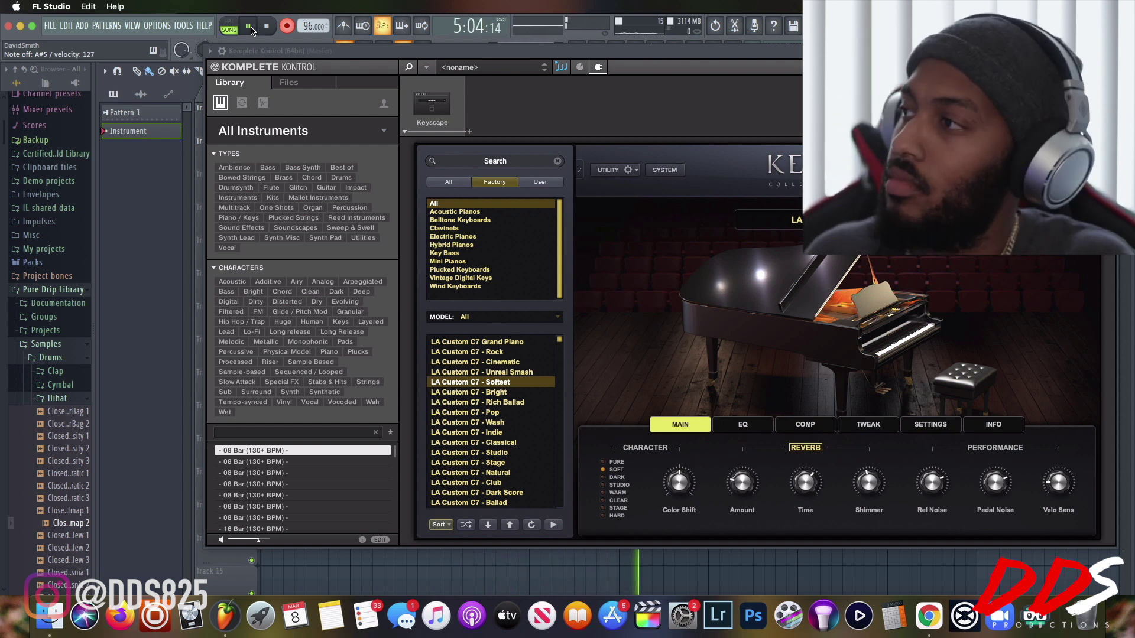
pyautogui.press('space')
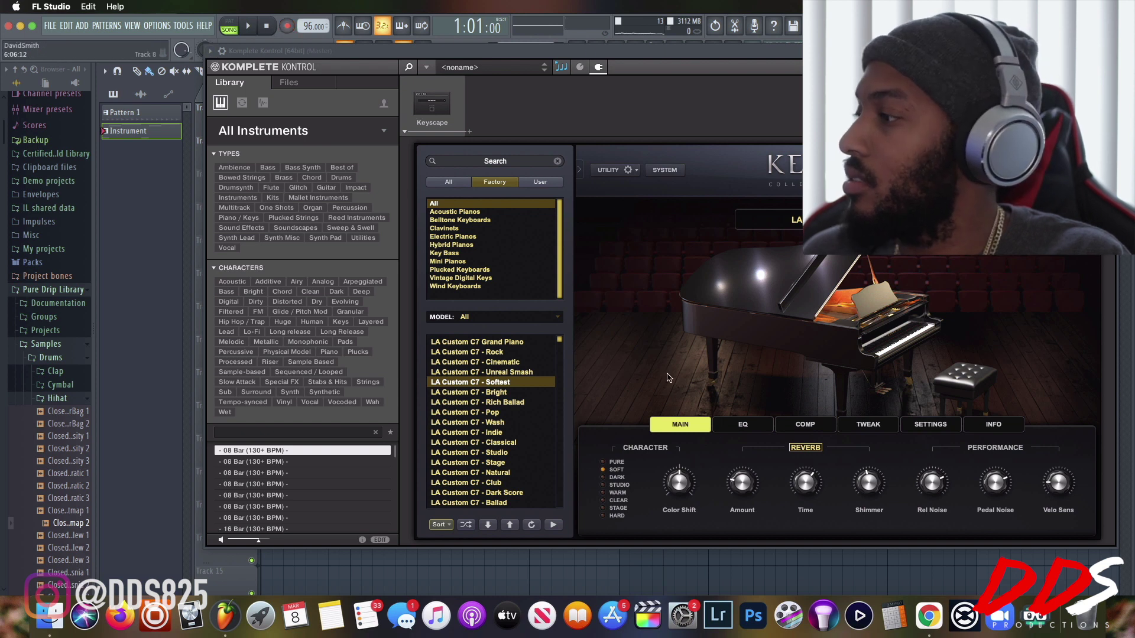
# Load Keyscape's LA Custom C7 - Unreal Smash patch and turn on its reverb while the arrangement plays.
pyautogui.click(519, 373)
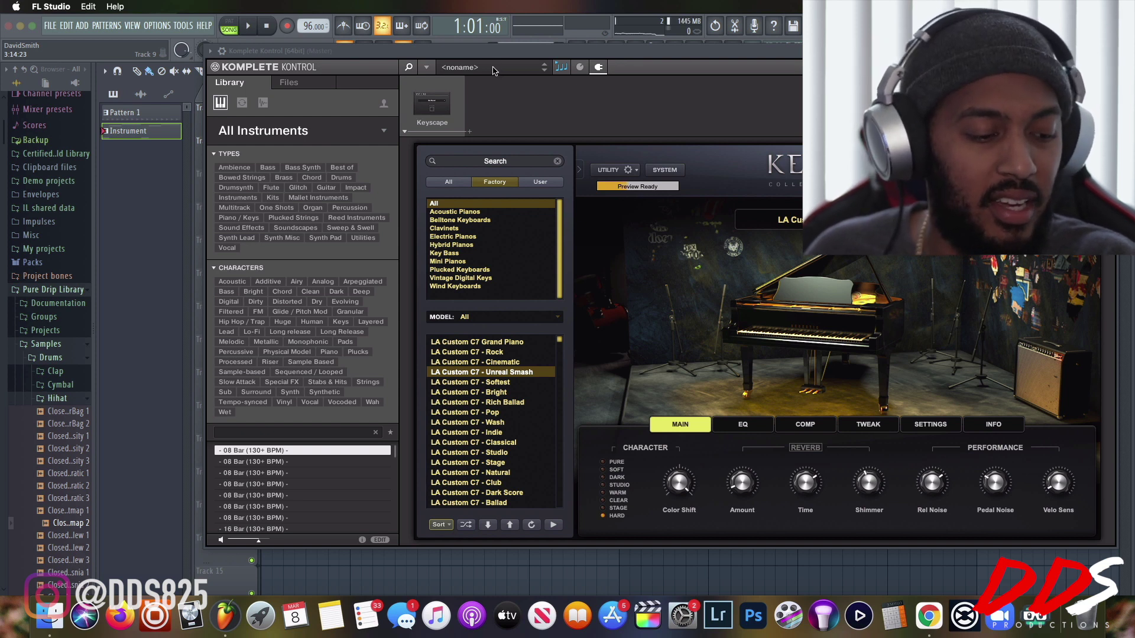
pyautogui.click(249, 30)
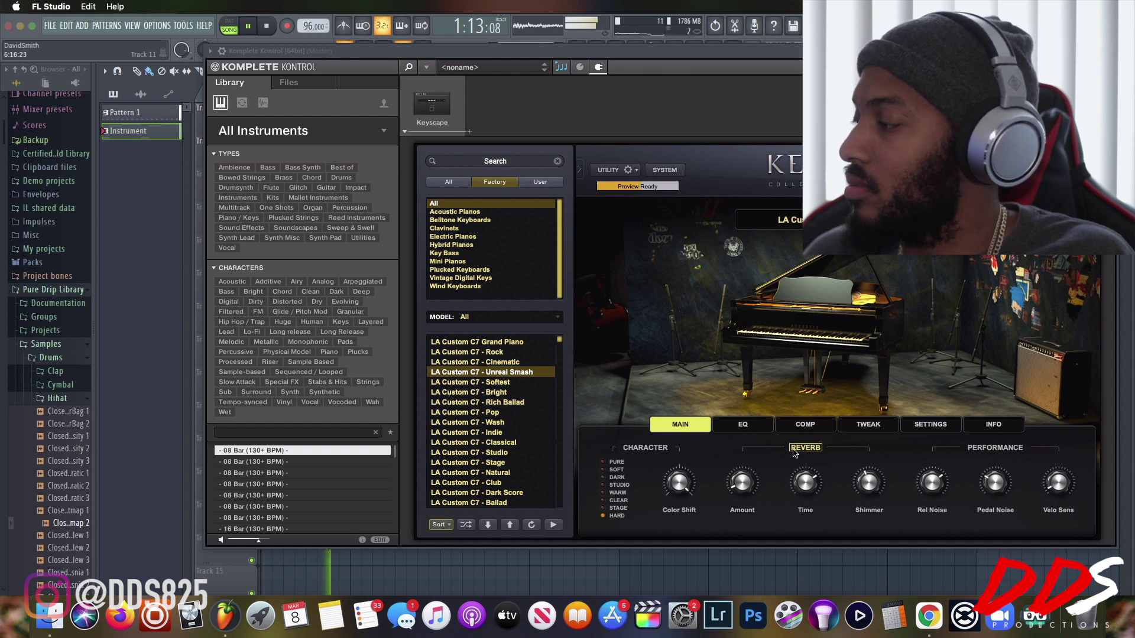
pyautogui.moveTo(740, 497); pyautogui.dragTo(682, 362)
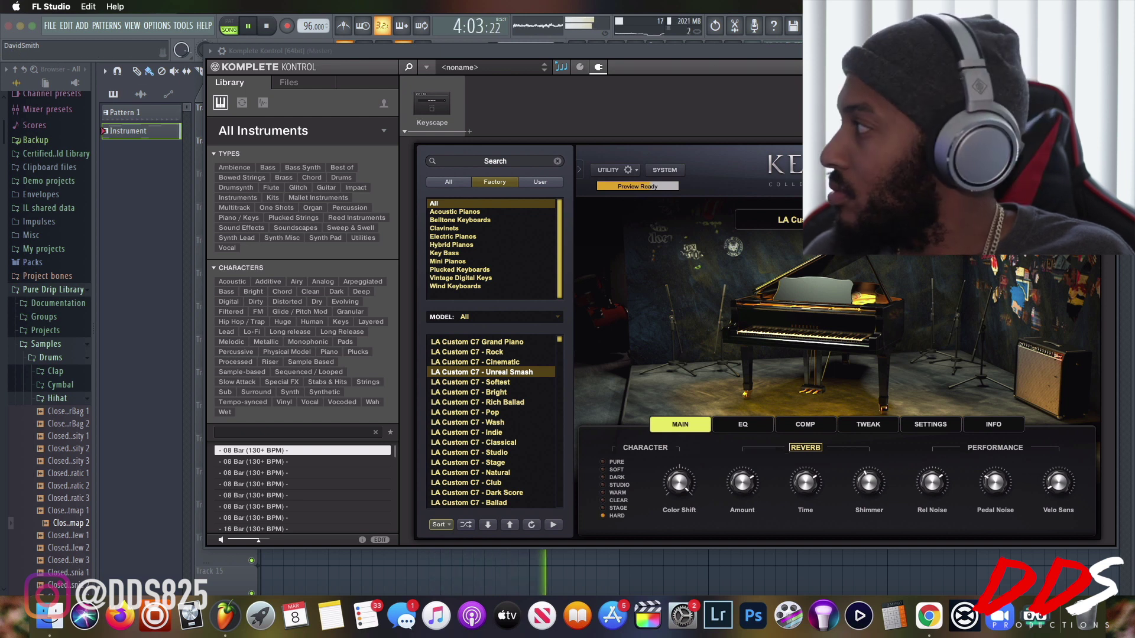
# Open the Instrument clip's notes in the piano roll and apply Quick quantize to them.
pyautogui.click(1110, 51)
pyautogui.doubleClick(358, 162)
pyautogui.scroll(-12, 406, 191)
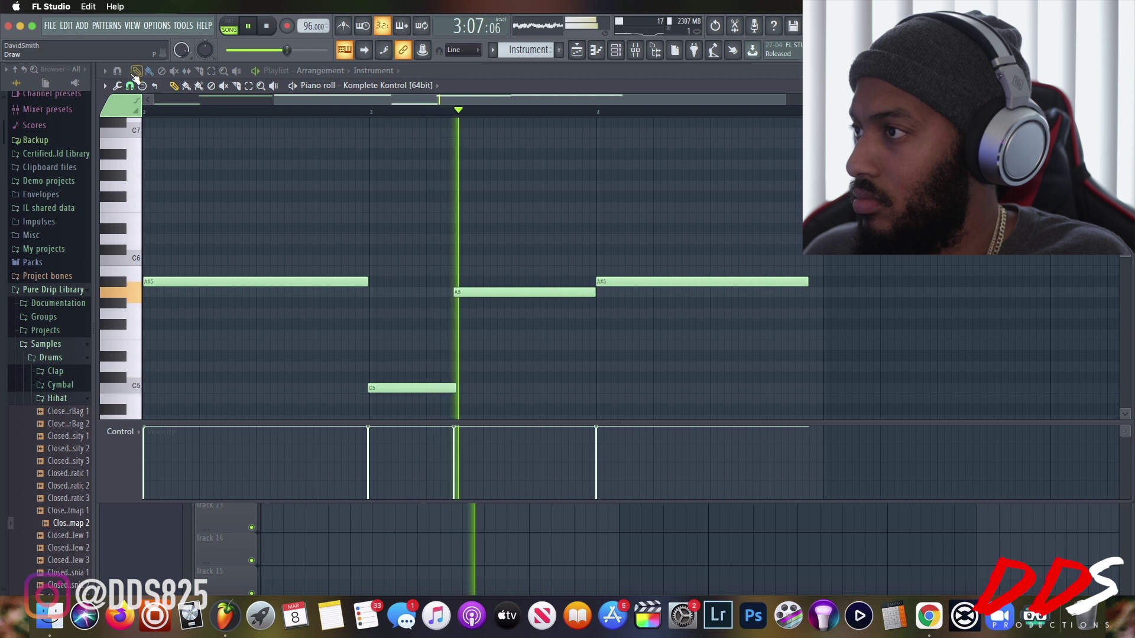
pyautogui.click(104, 86)
pyautogui.moveTo(141, 123)
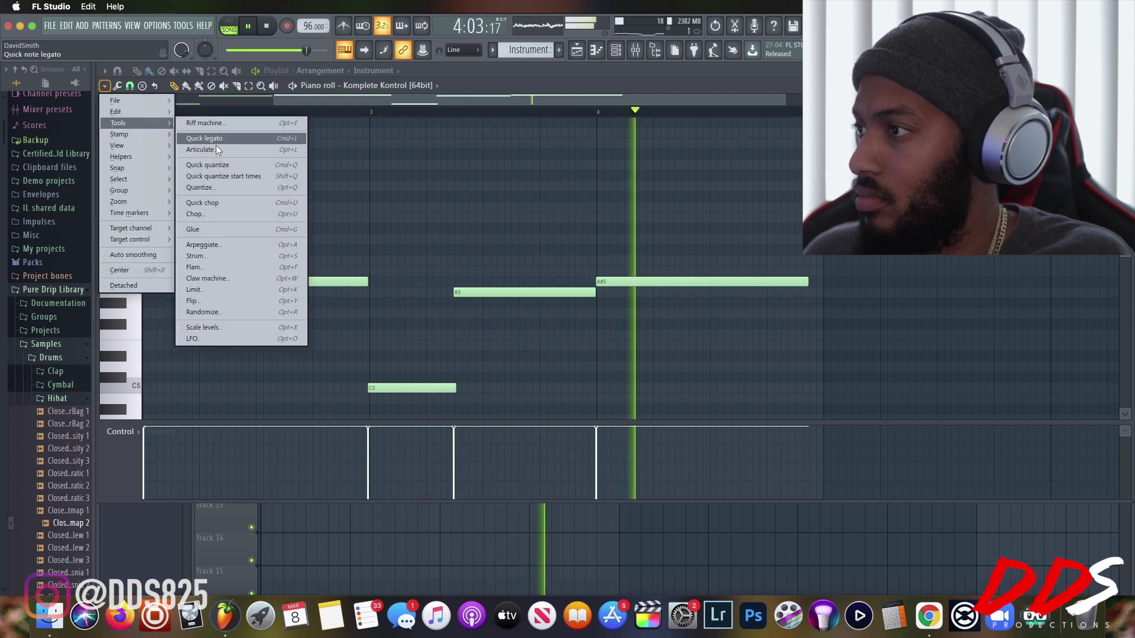
pyautogui.click(240, 165)
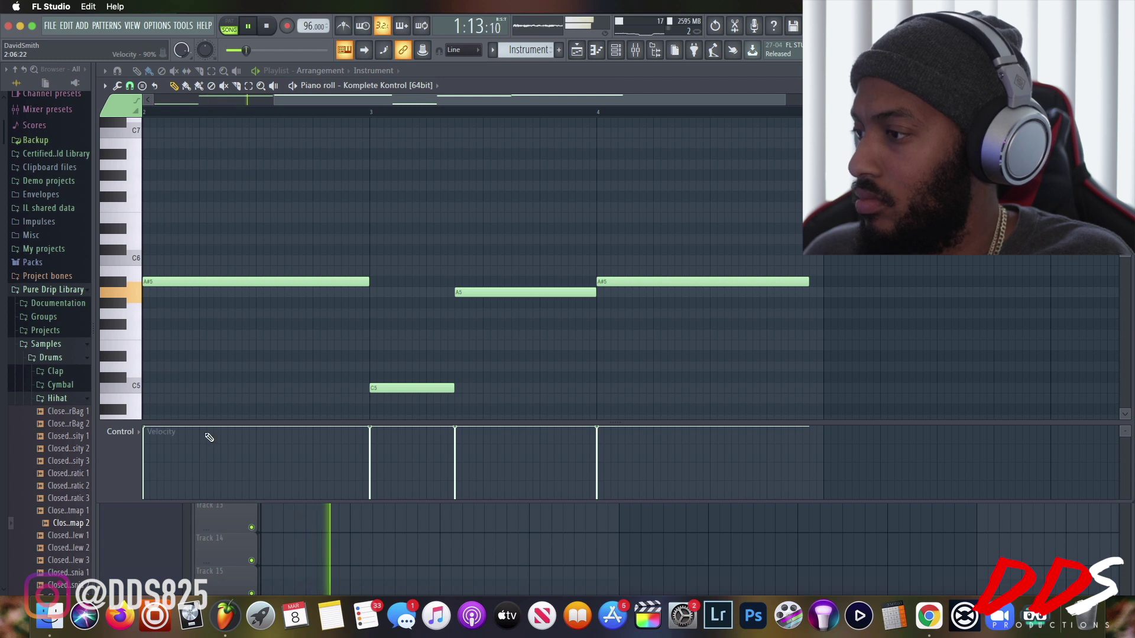
# Lower the velocities of all the piano melody notes across bars 1 to 4 to slightly varied levels.
pyautogui.moveTo(145, 448); pyautogui.dragTo(176, 440)
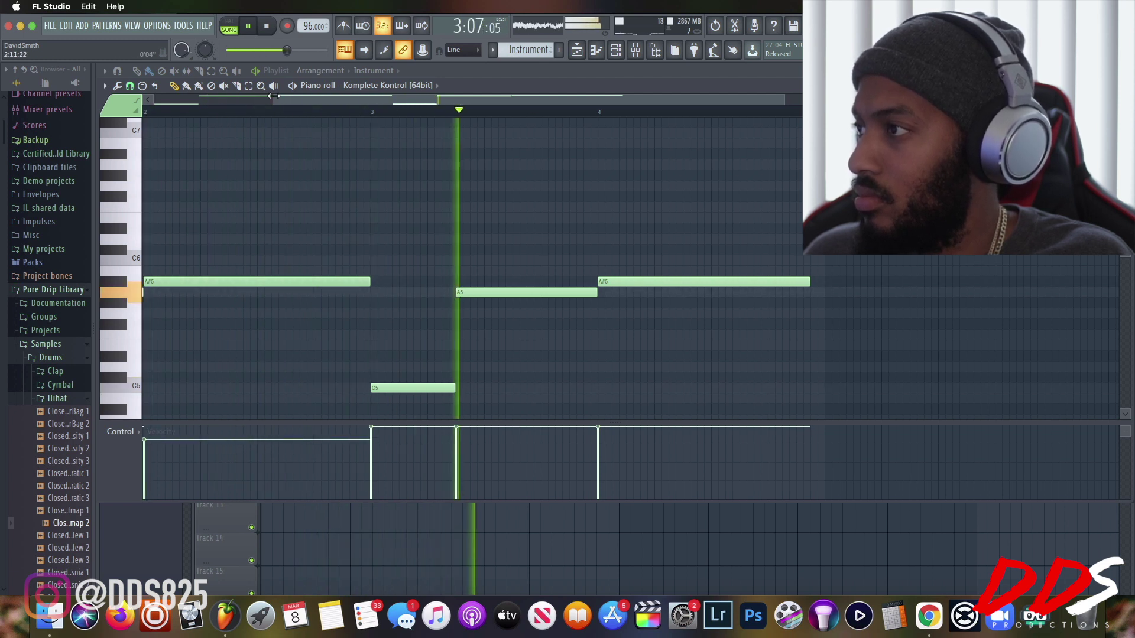
pyautogui.moveTo(274, 96); pyautogui.dragTo(149, 96)
pyautogui.moveTo(147, 447)
pyautogui.mouseDown()
pyautogui.moveTo(487, 458)
pyautogui.moveTo(781, 447)
pyautogui.mouseUp()
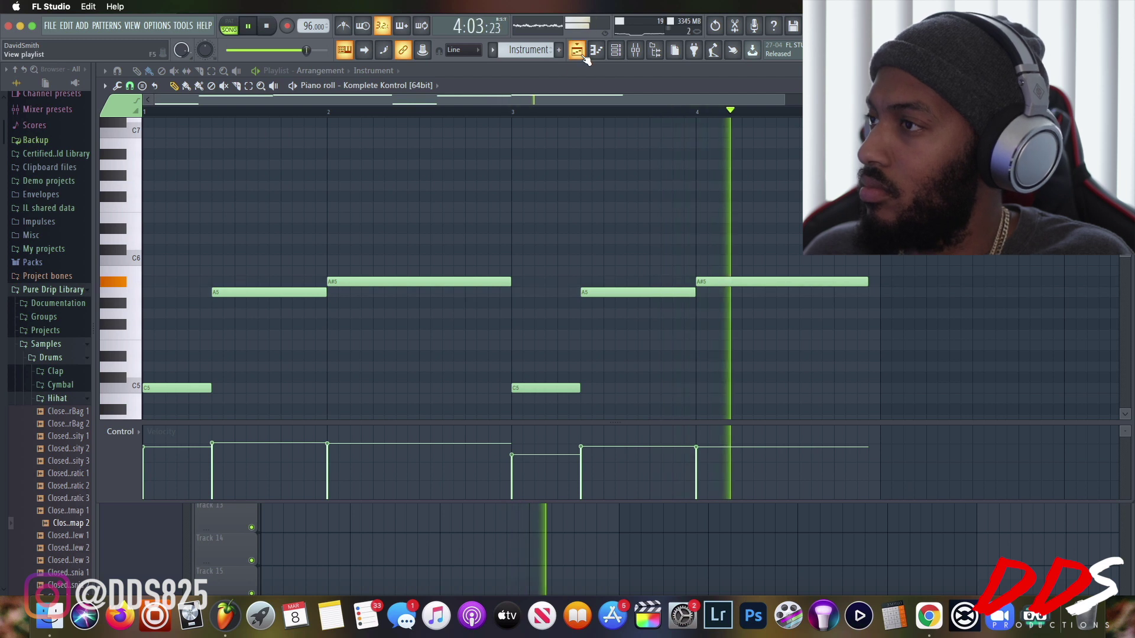
# Clone the Komplete Kontrol channel in the channel rack and close the clone's plugin window.
pyautogui.click(632, 57)
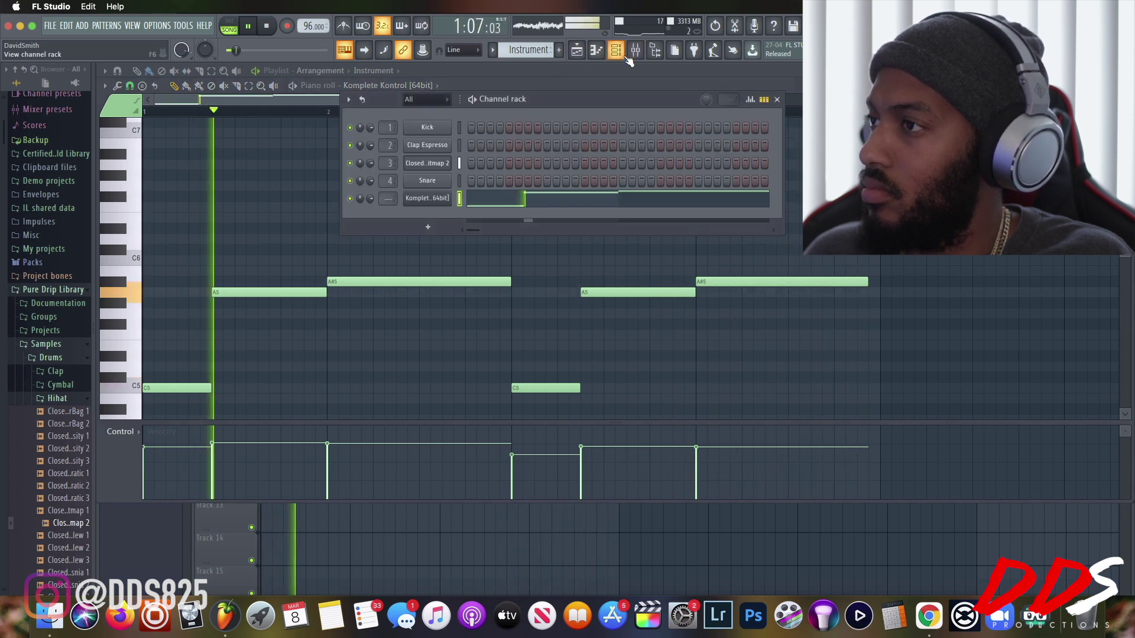
pyautogui.rightClick(451, 201)
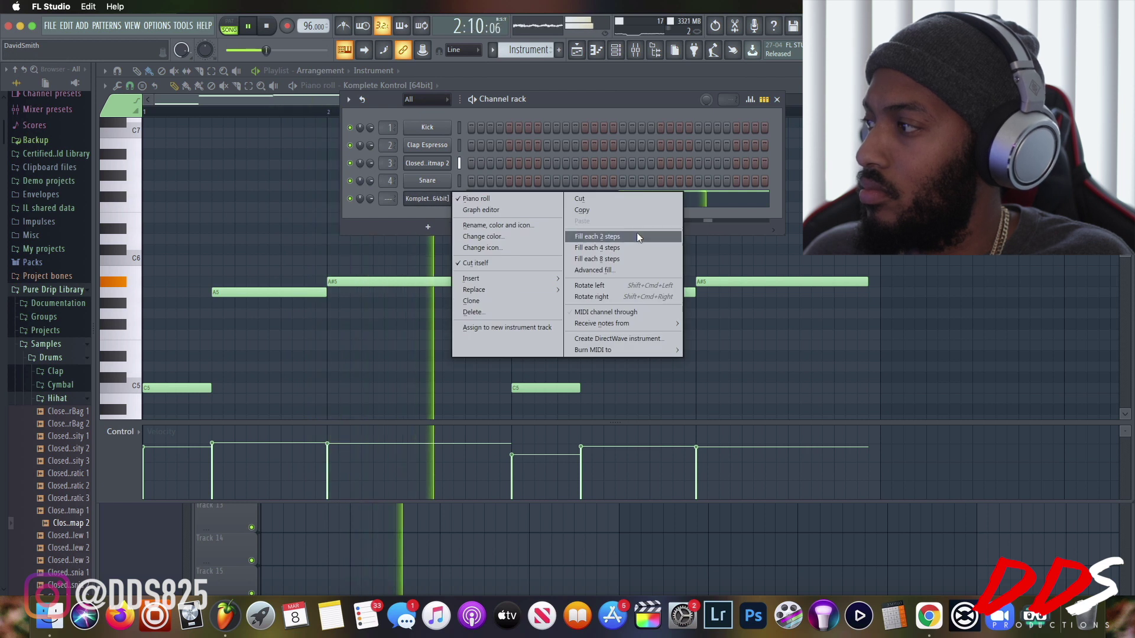
pyautogui.click(494, 301)
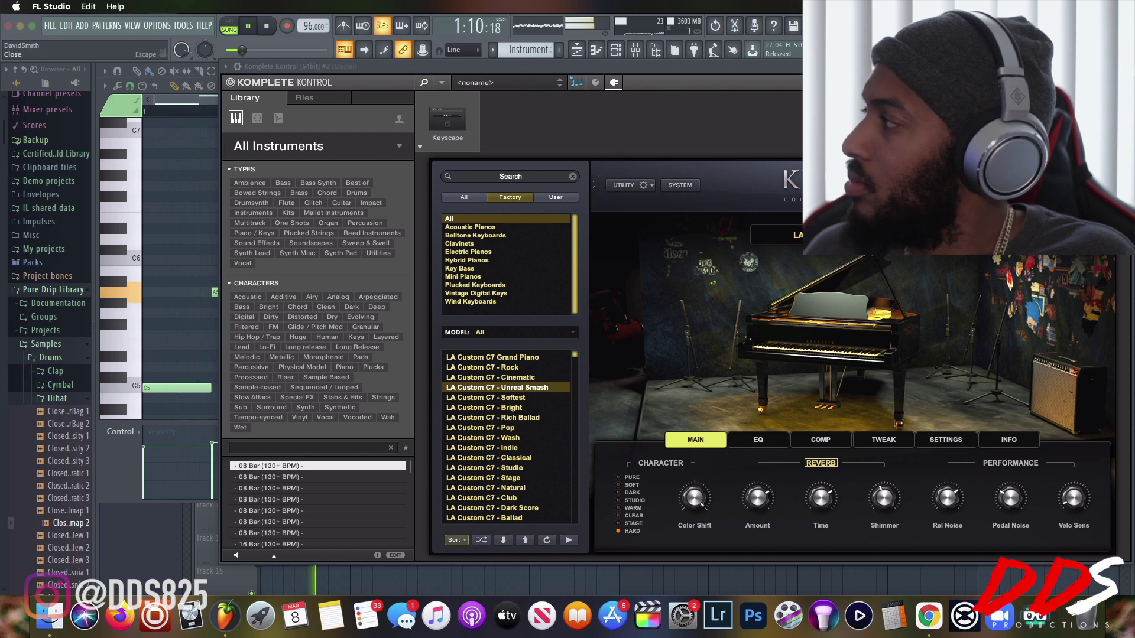
pyautogui.click(1124, 67)
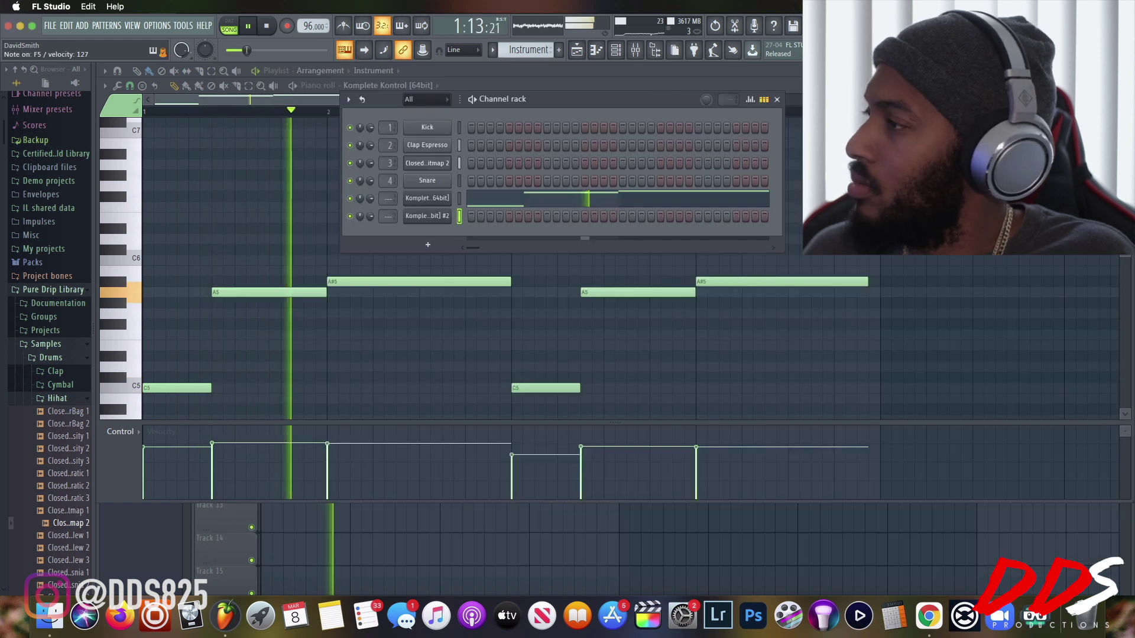
# Check the scale and chord settings of the original Komplete Kontrol channel.
pyautogui.click(420, 197)
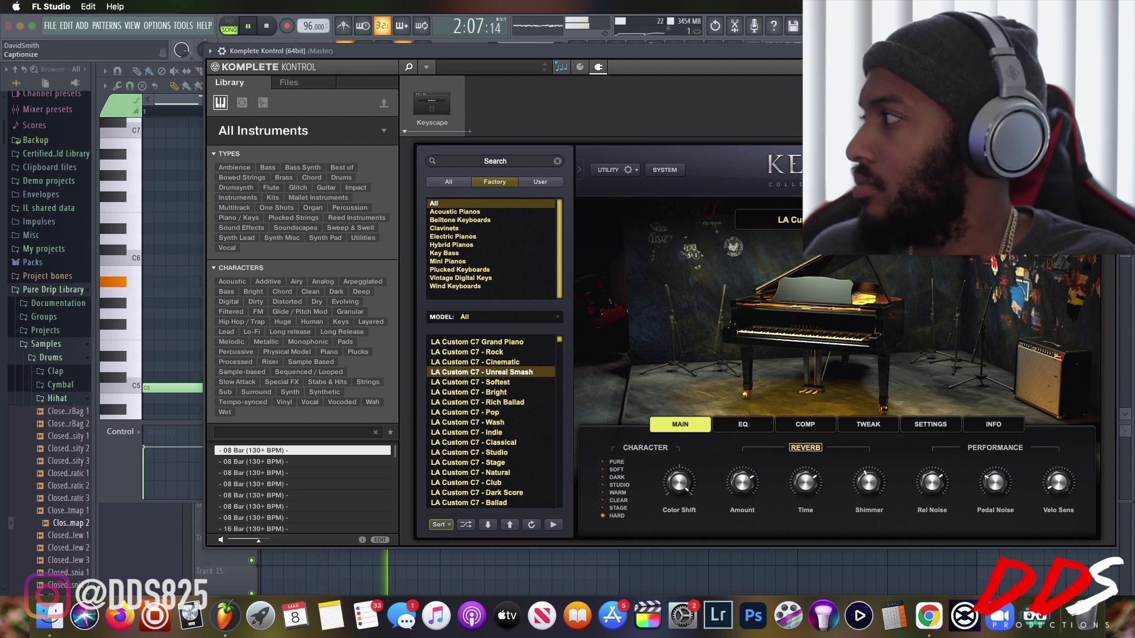
pyautogui.click(562, 69)
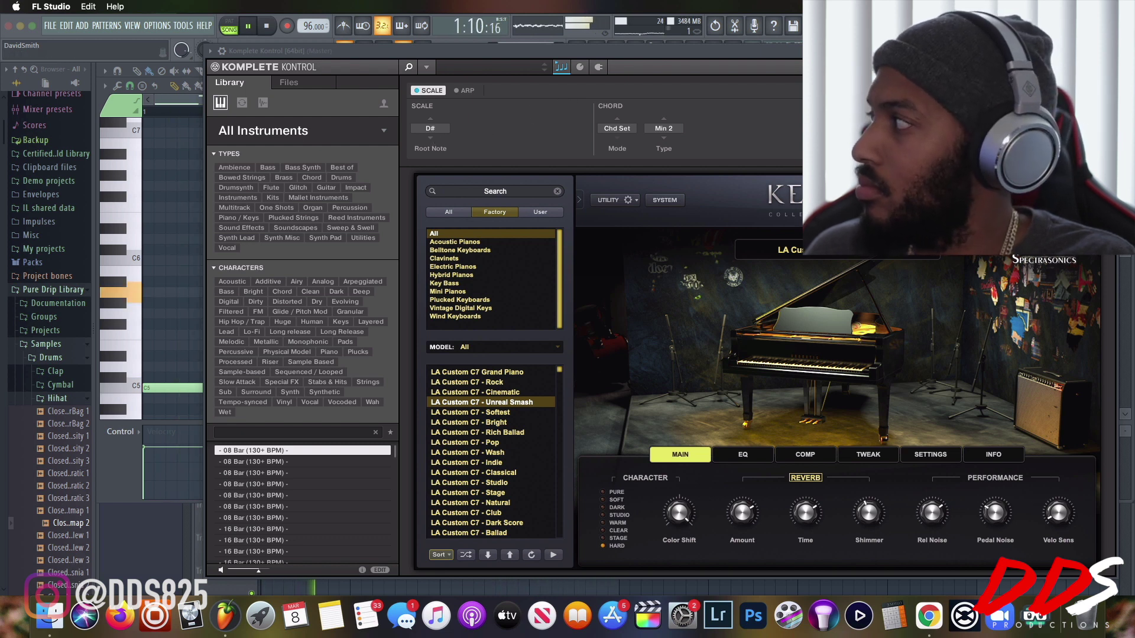
pyautogui.click(1108, 51)
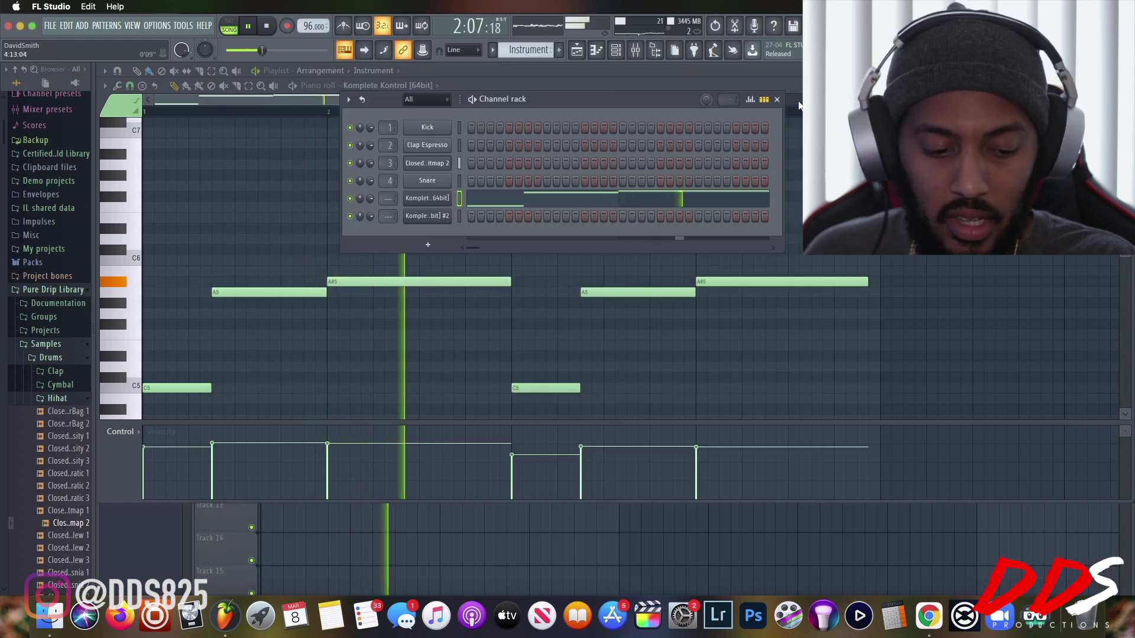
# Record sustained piano chords across bars 1 to 4 with the cloned Komplete Kontrol channel, and close its plugin window.
pyautogui.click(428, 216)
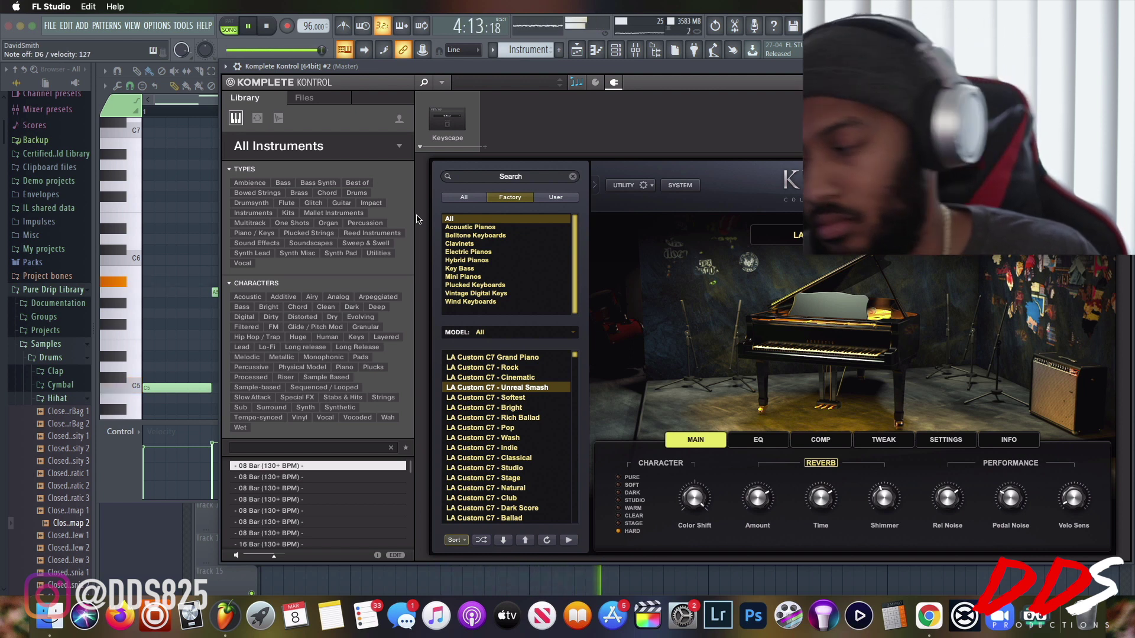
pyautogui.press('space')
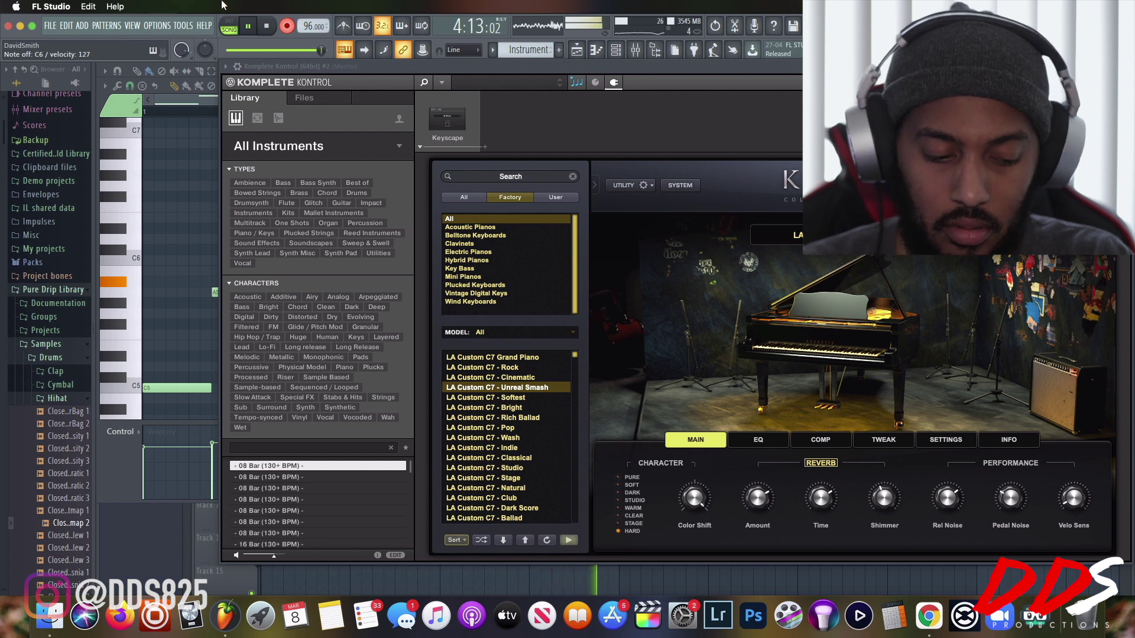
pyautogui.press('space')
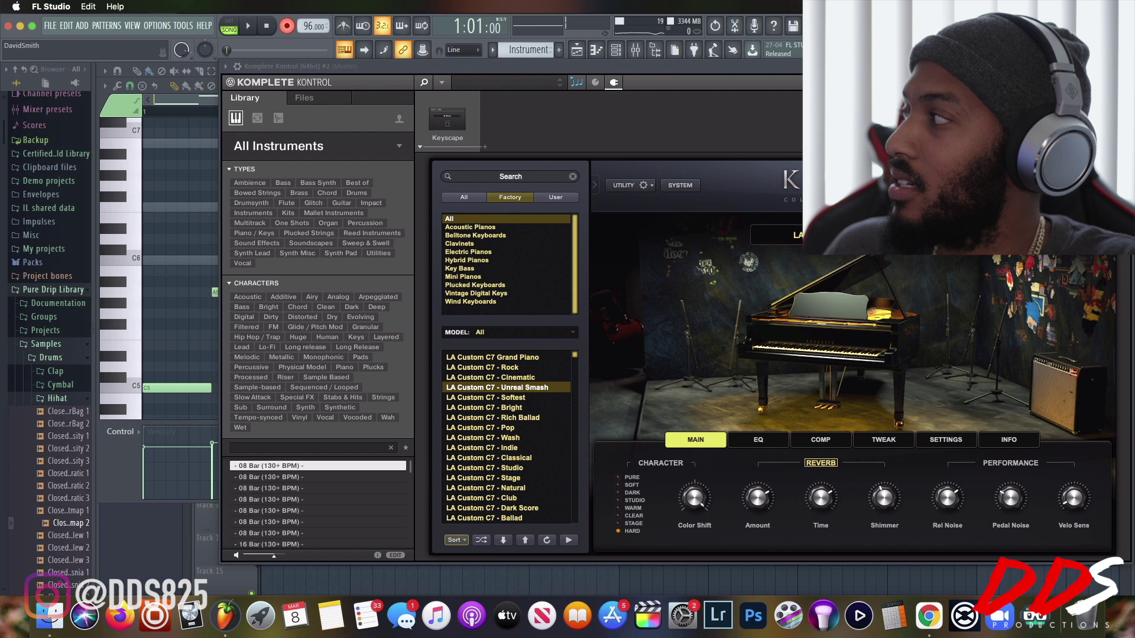
pyautogui.press('Escape')
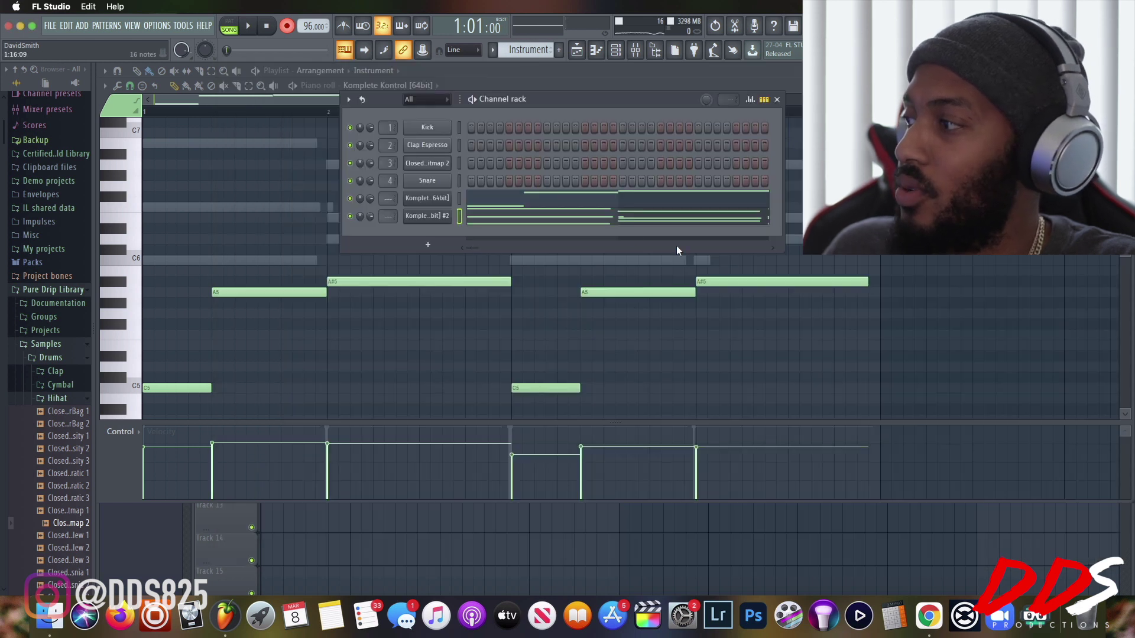
# Play back the arrangement with the recorded chords and bring the playlist into view.
pyautogui.click(777, 100)
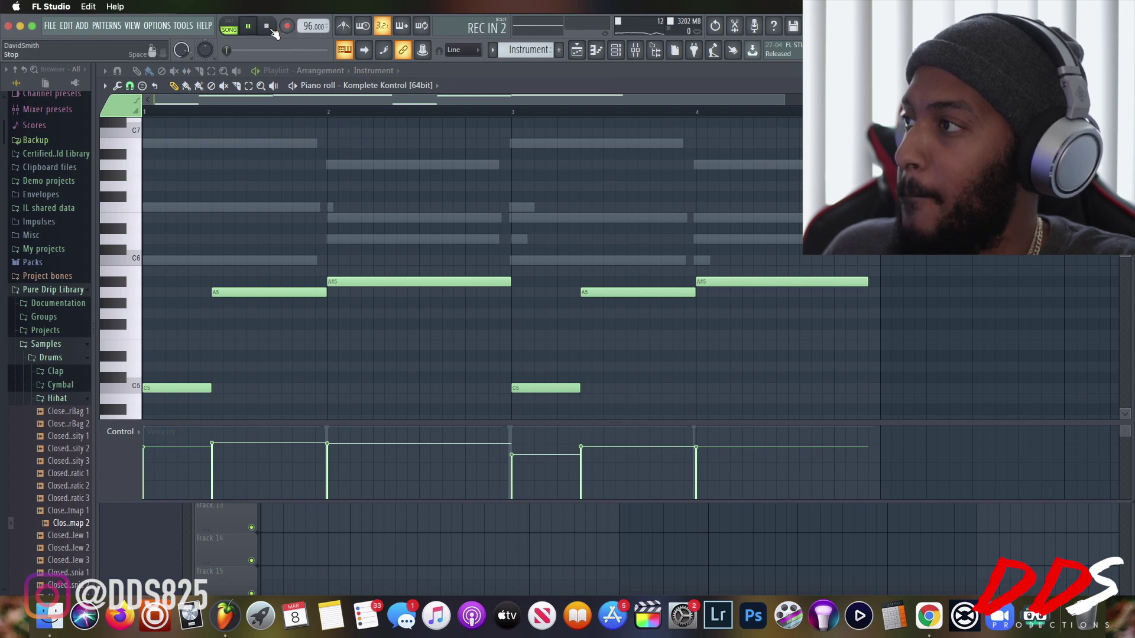
pyautogui.click(250, 28)
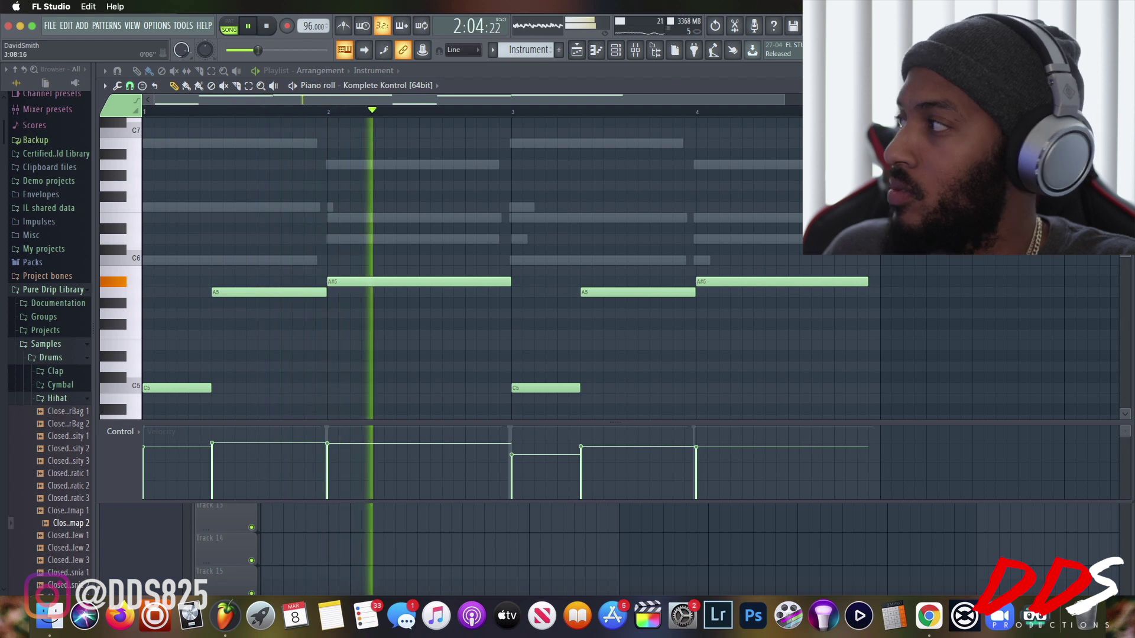
pyautogui.click(1125, 85)
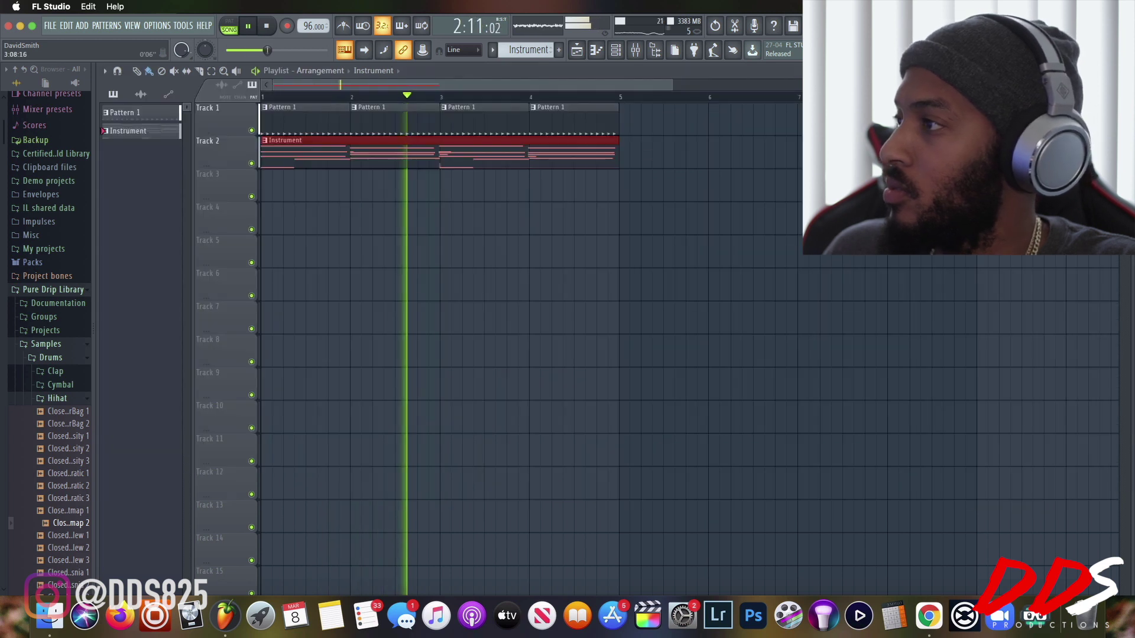
pyautogui.click(460, 181)
pyautogui.rightClick(517, 177)
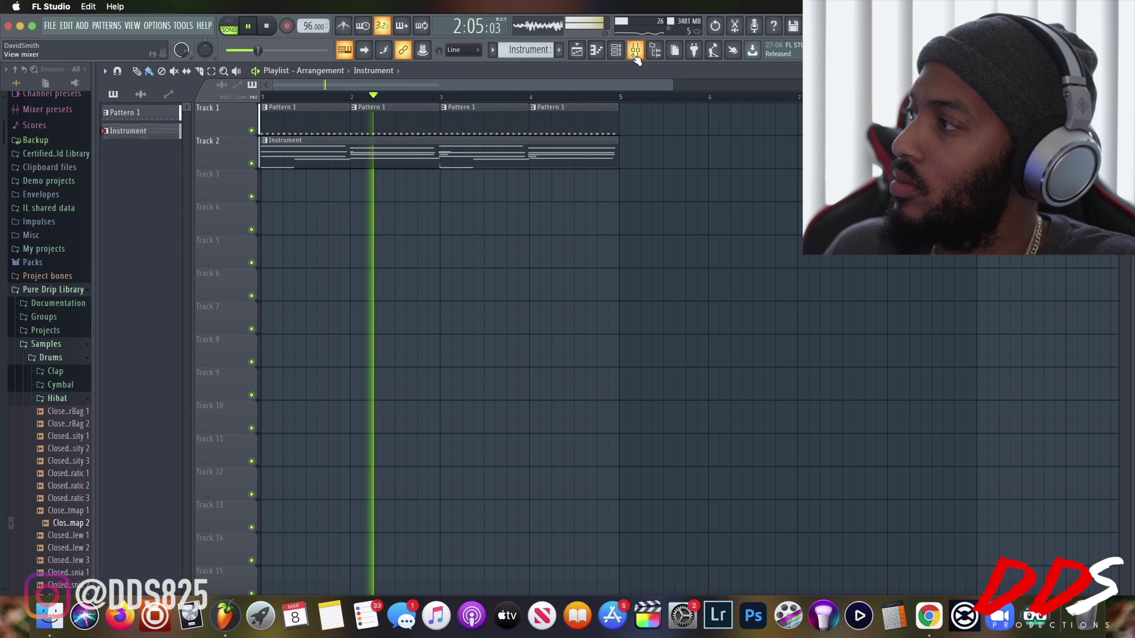
# Open the cloned Komplete Kontrol channel's notes in the piano roll and delete the short stray C6 note at bar 4.
pyautogui.click(615, 50)
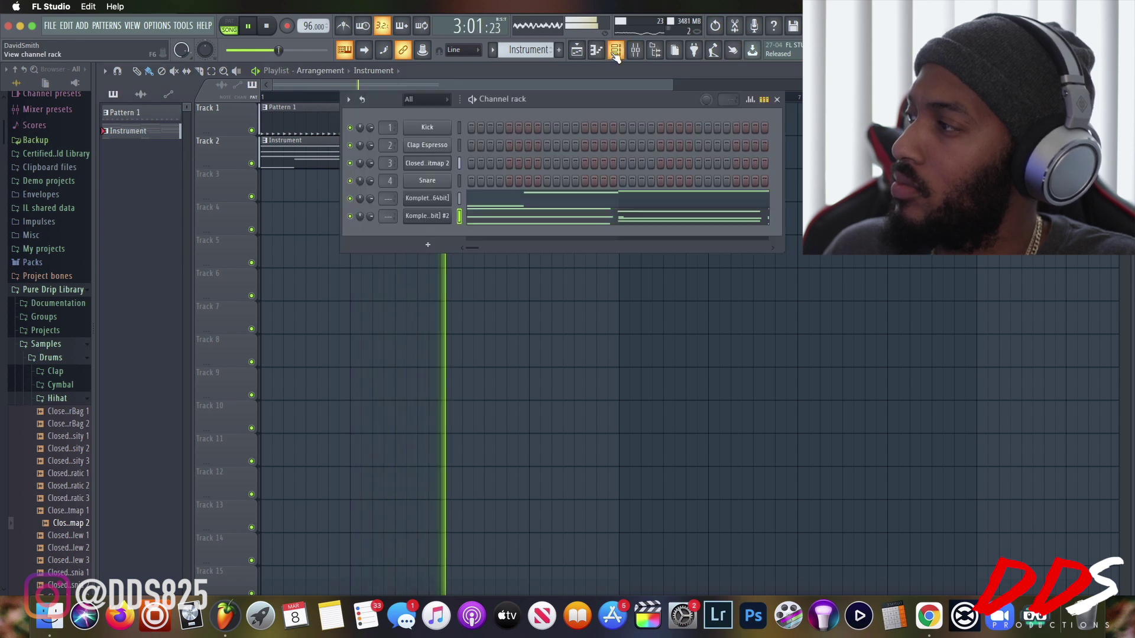
pyautogui.click(437, 215)
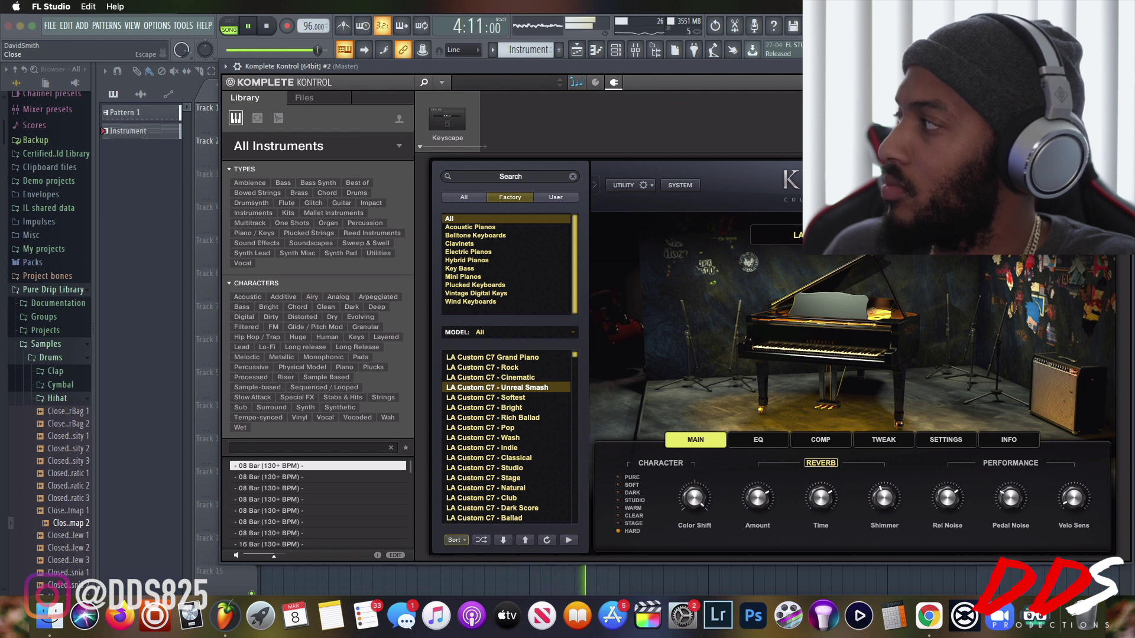
pyautogui.click(1122, 66)
pyautogui.click(645, 217)
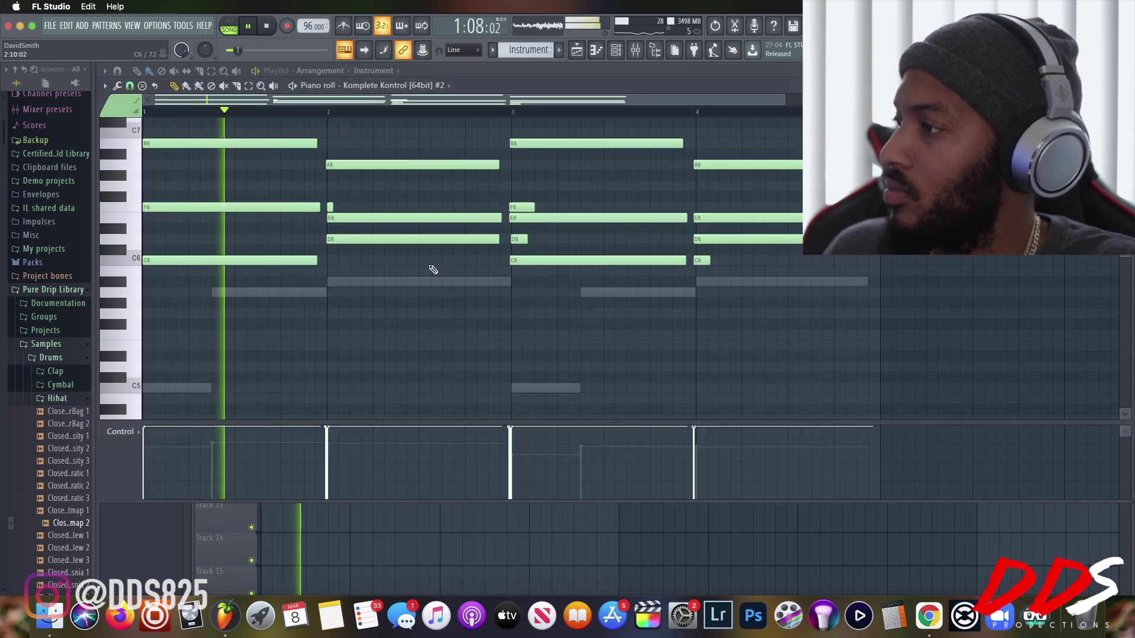
pyautogui.moveTo(342, 198); pyautogui.dragTo(339, 208)
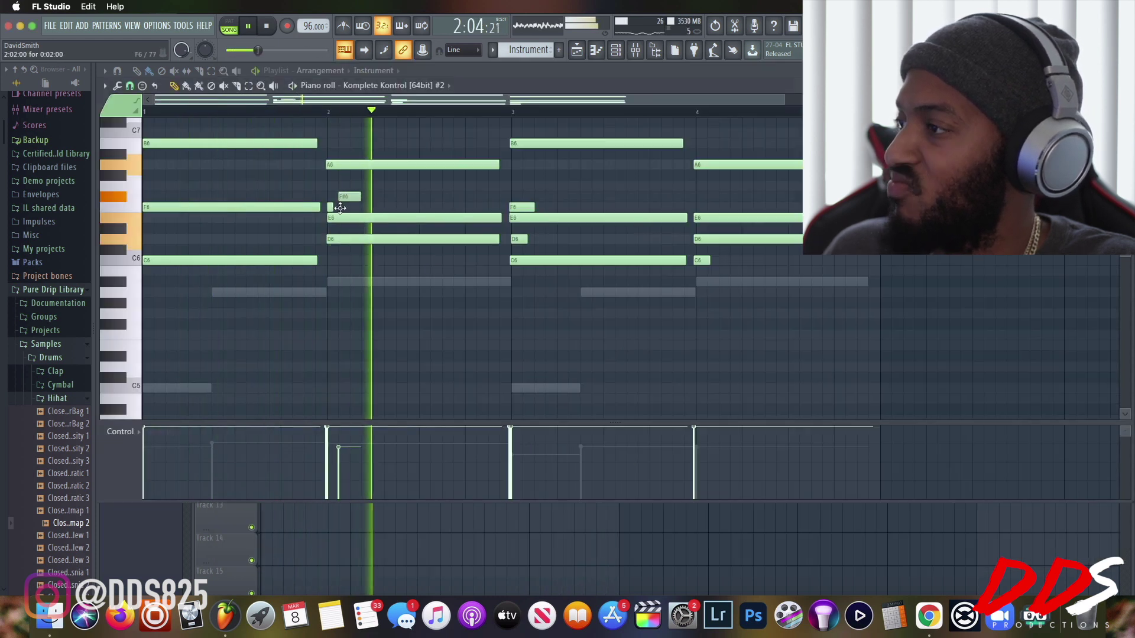
pyautogui.rightClick(341, 200)
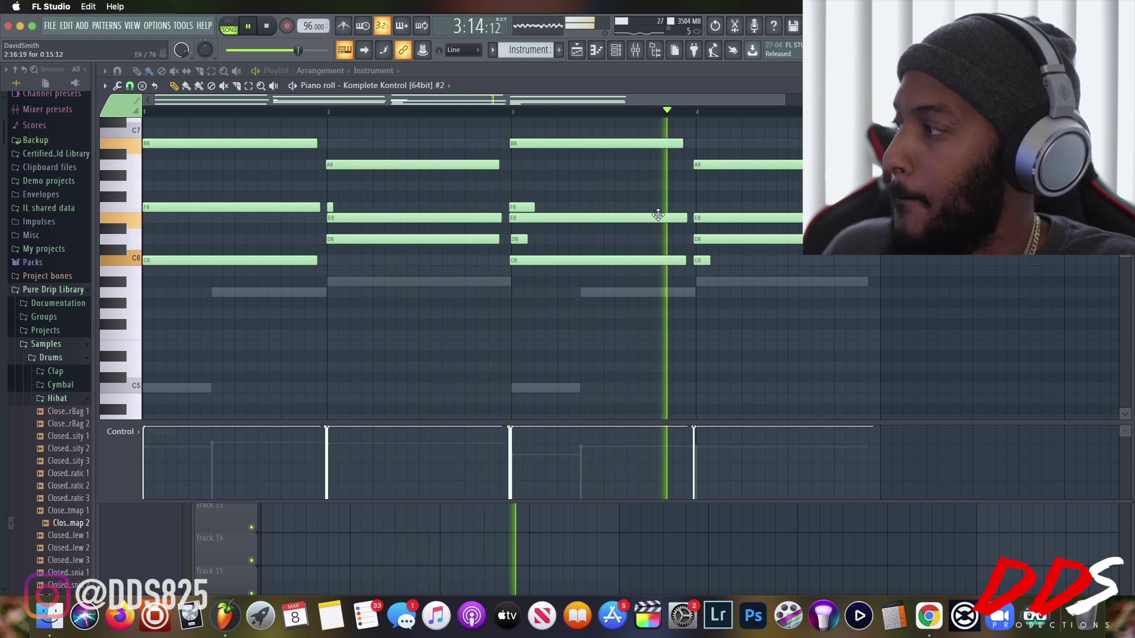
pyautogui.rightClick(703, 261)
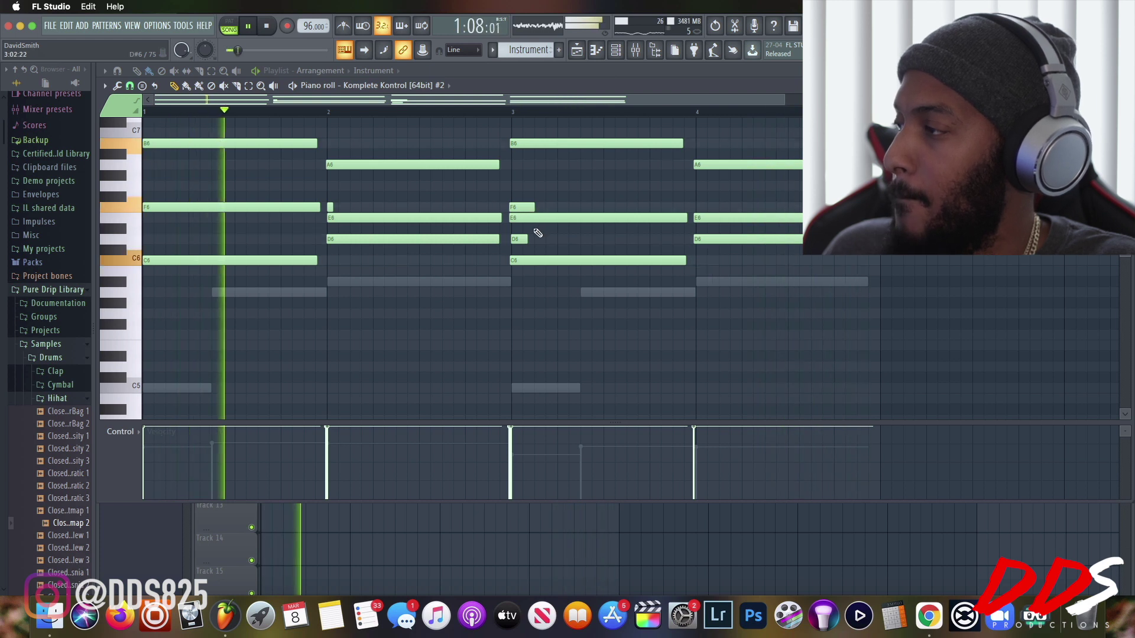
# Apply Quick quantize to the recorded chord notes of the cloned Komplete Kontrol channel.
pyautogui.click(105, 86)
pyautogui.moveTo(129, 124)
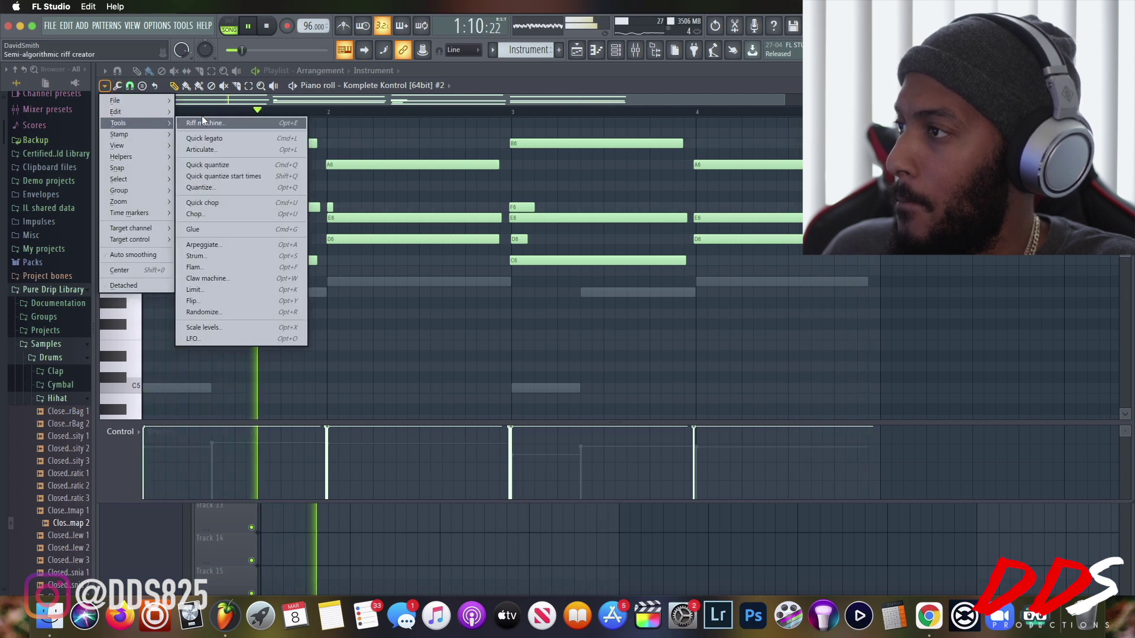
pyautogui.click(240, 167)
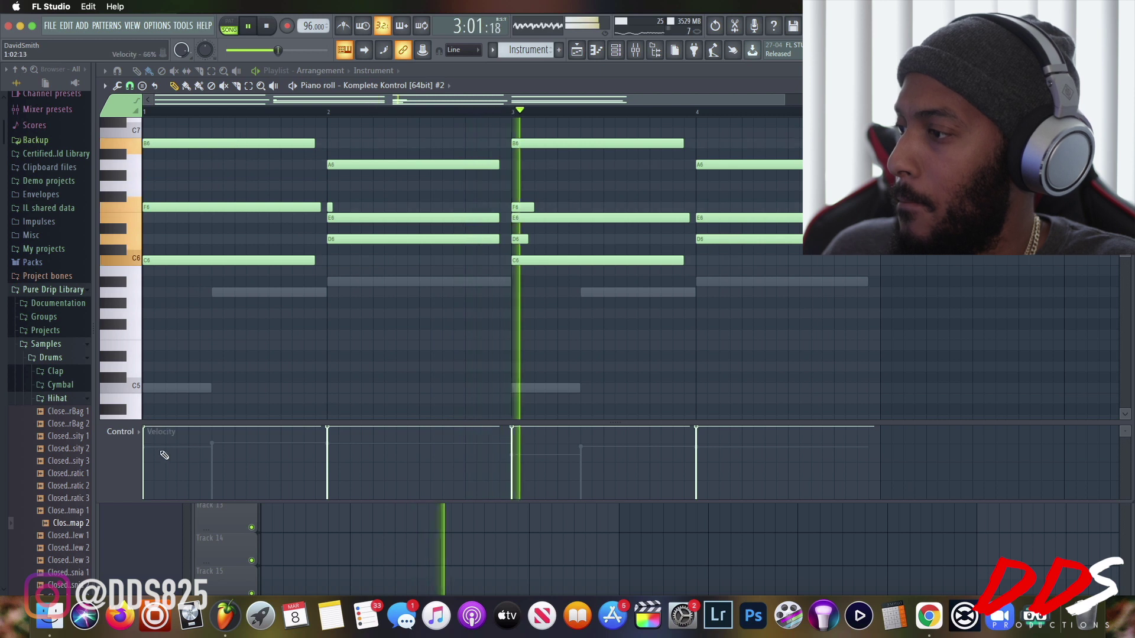
# Lower the velocities of the four recorded chords of the cloned Komplete Kontrol channel, giving each bar a different level.
pyautogui.click(144, 440)
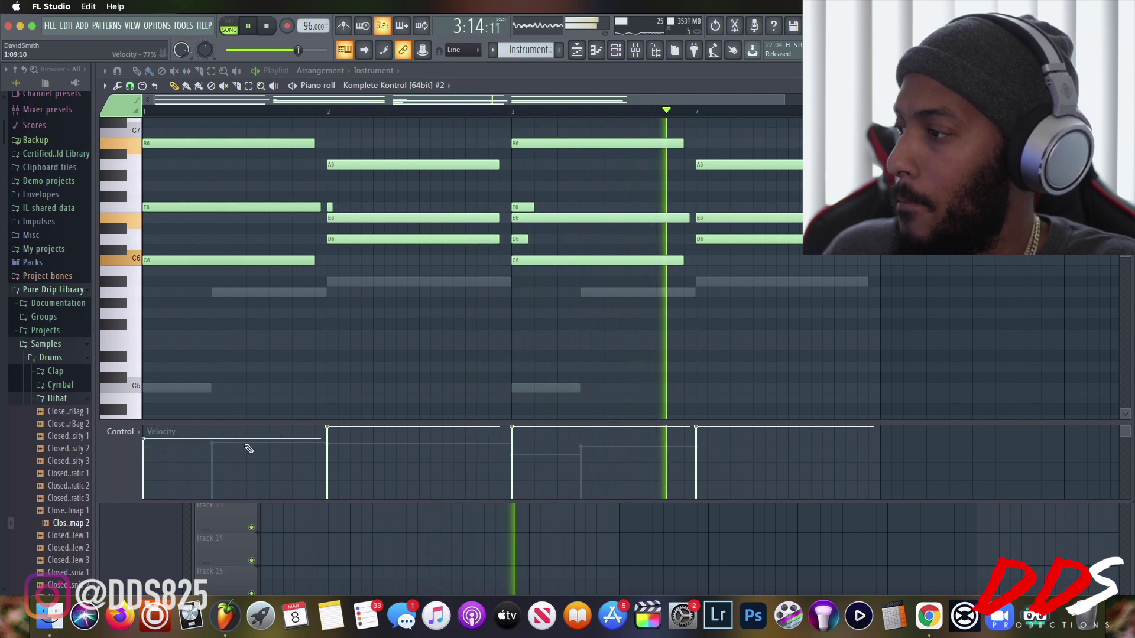
pyautogui.click(327, 464)
pyautogui.click(512, 460)
pyautogui.click(696, 441)
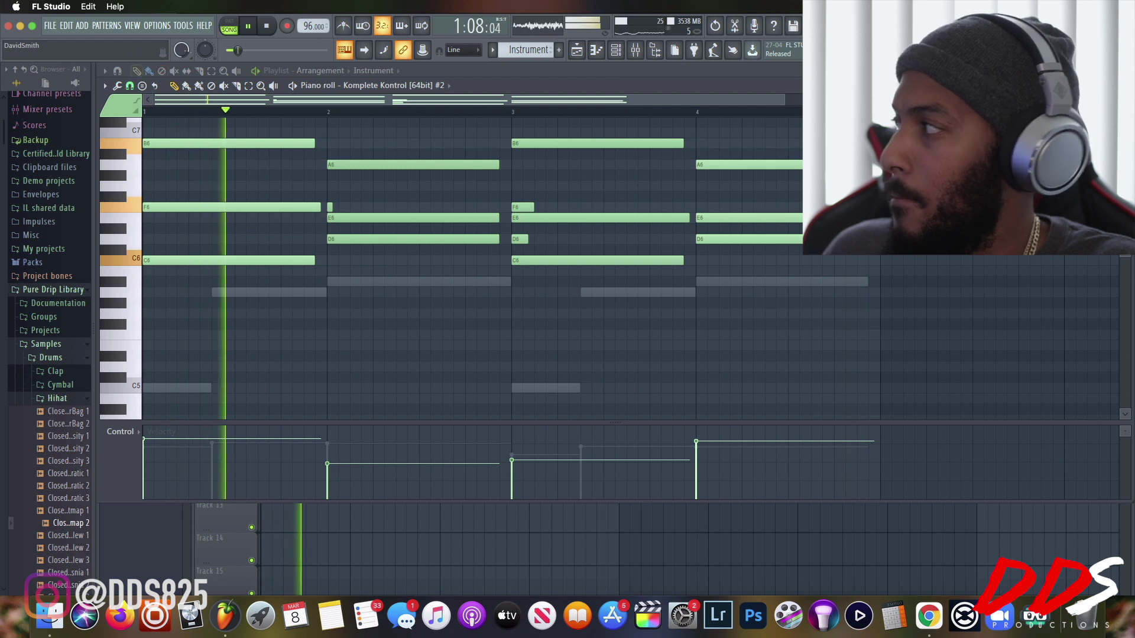
# Clone the Instrument pattern and place the clone on Track 3 of the playlist from bar 1.
pyautogui.click(1124, 86)
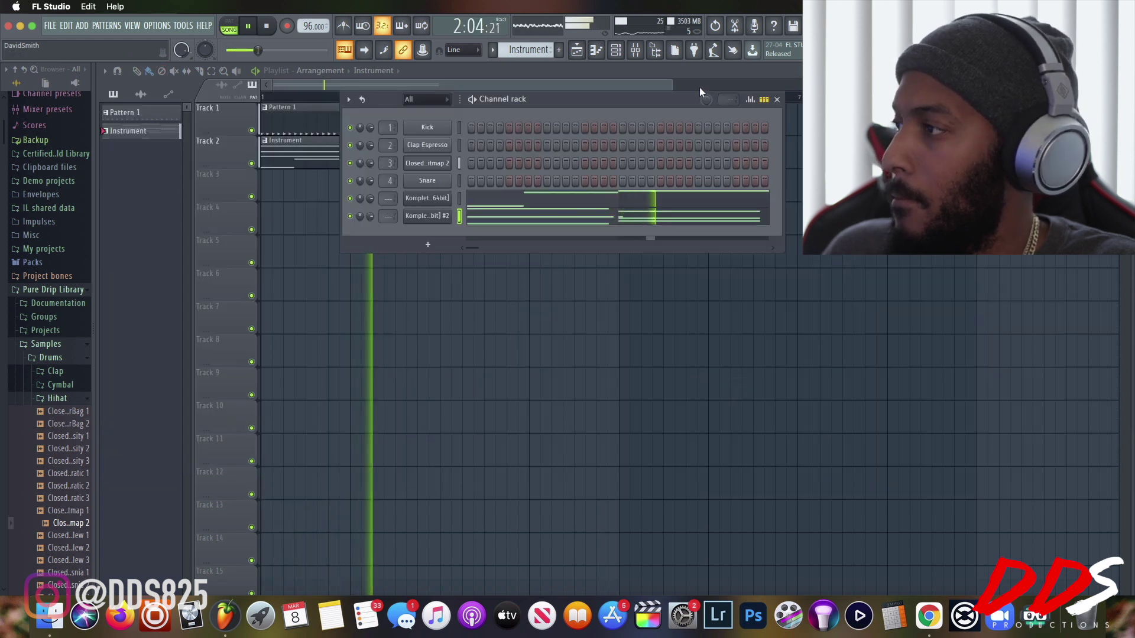
pyautogui.click(778, 100)
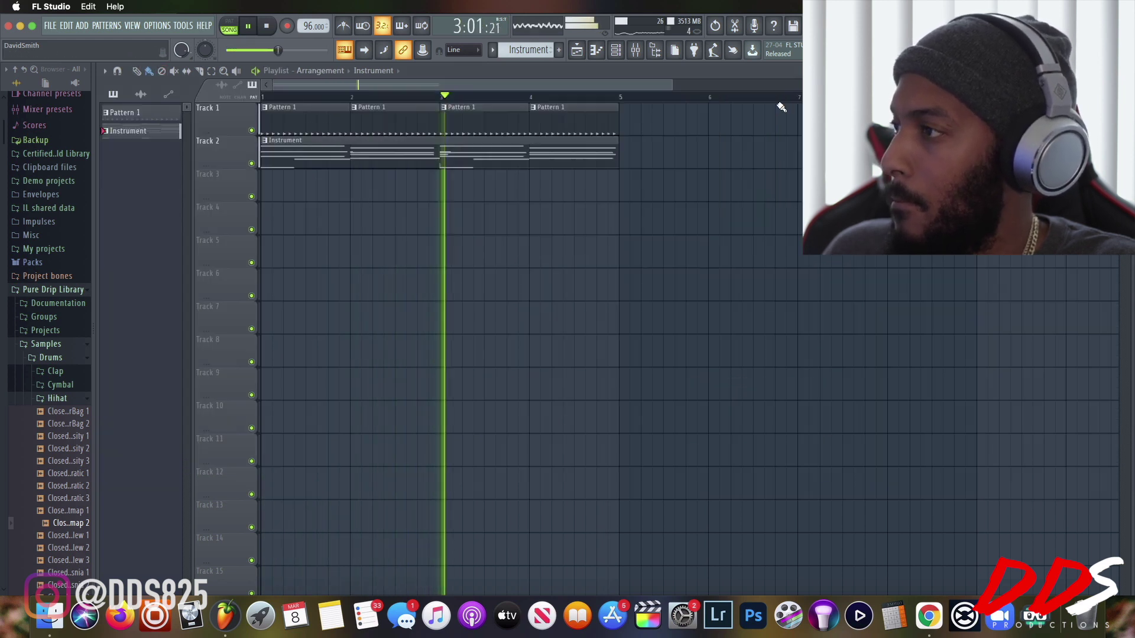
pyautogui.rightClick(150, 133)
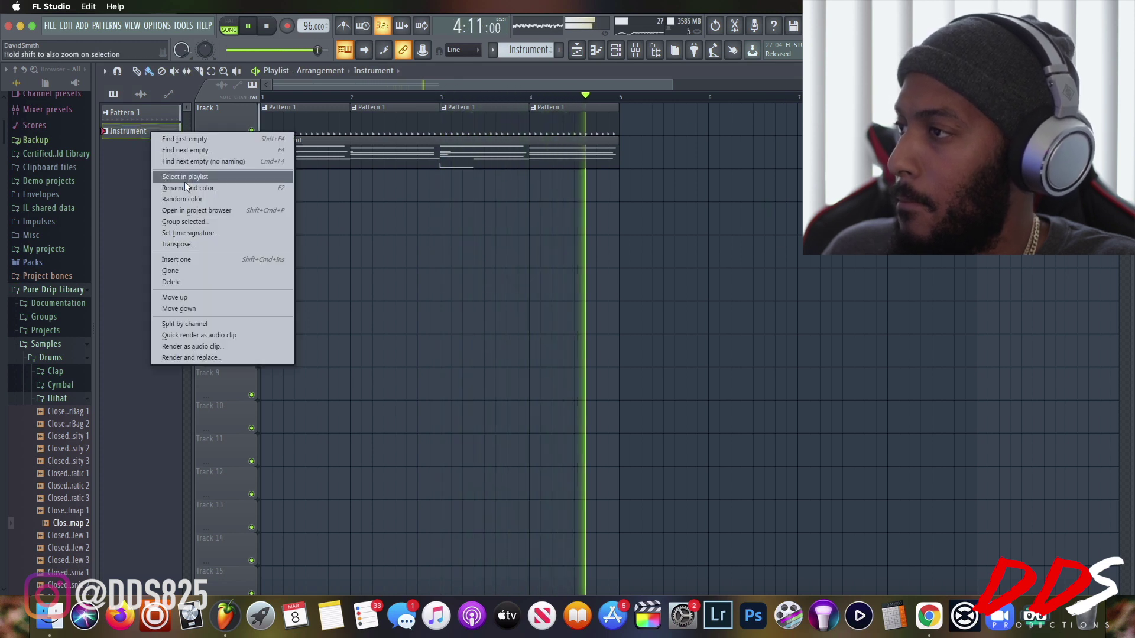
pyautogui.click(187, 271)
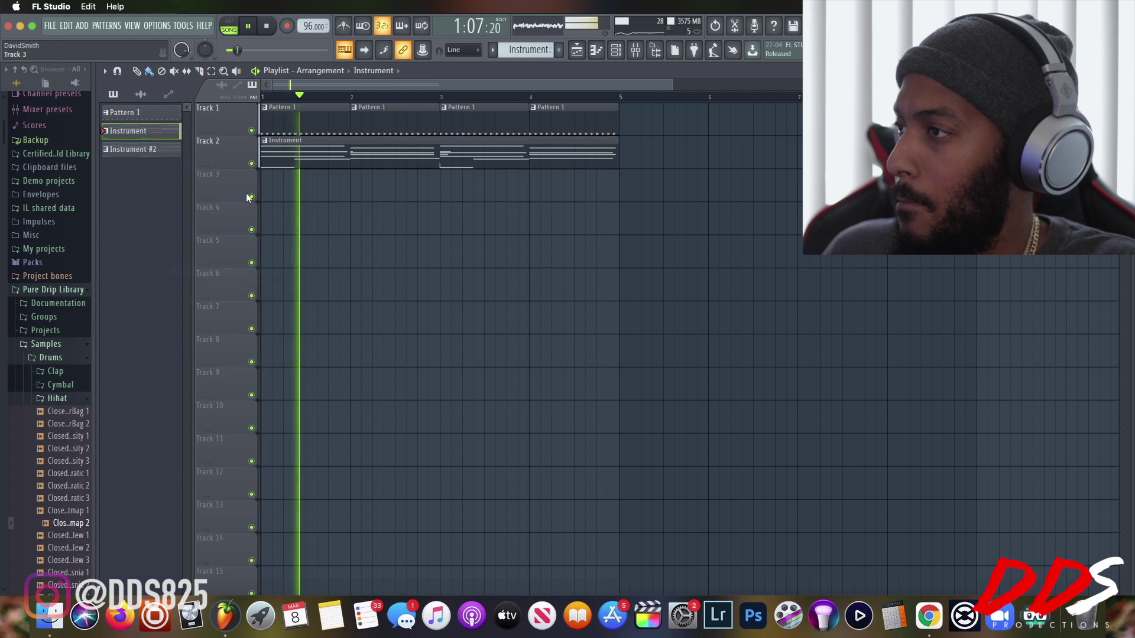
pyautogui.click(148, 149)
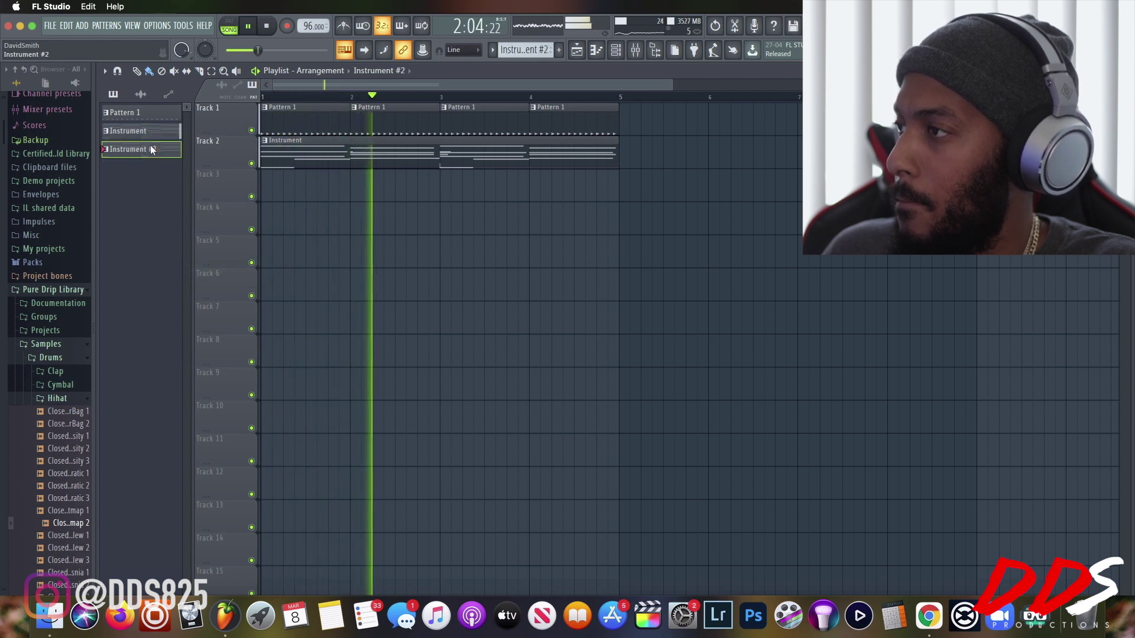
pyautogui.click(268, 191)
# Delete all chord notes of the Komplete Kontrol #2 channel from the original Instrument pattern, keeping only the melody.
pyautogui.doubleClick(341, 161)
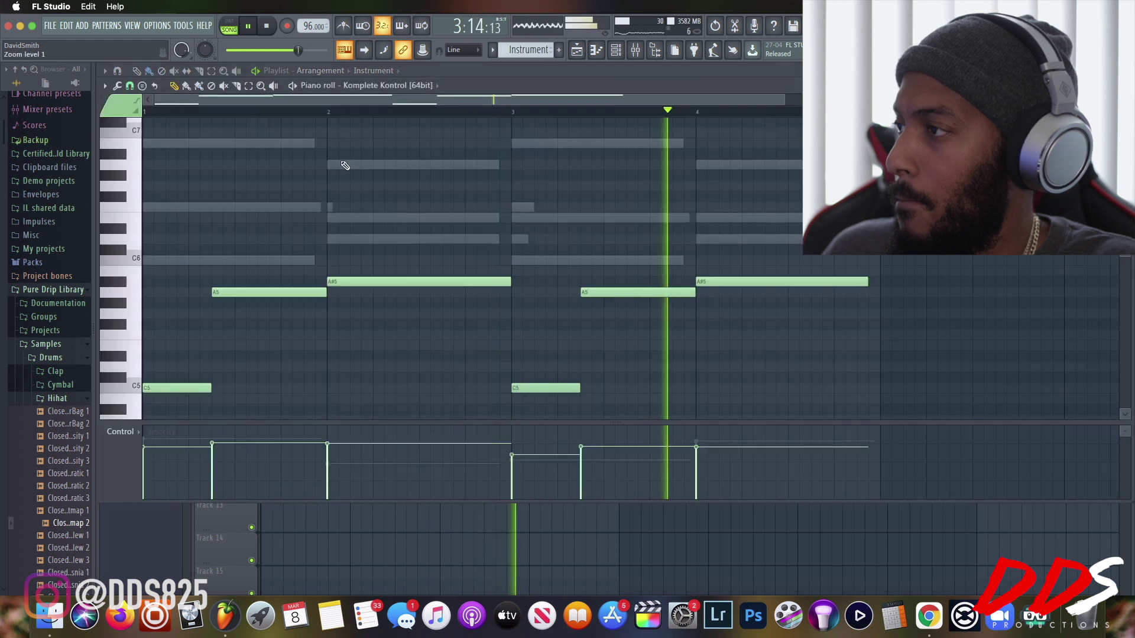
pyautogui.click(616, 51)
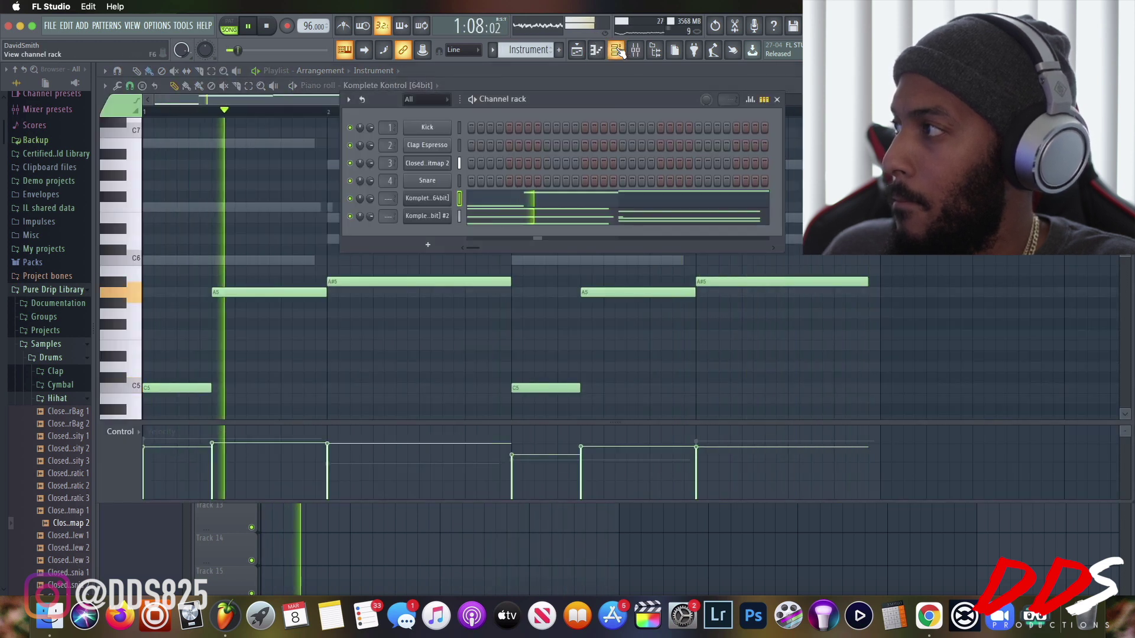
pyautogui.click(532, 219)
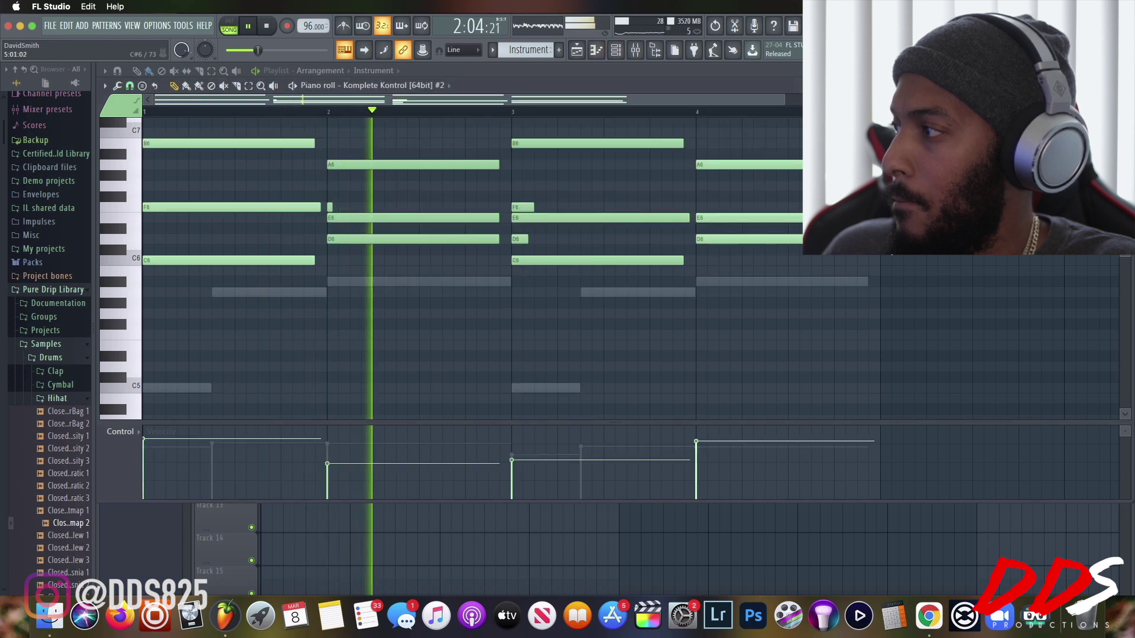
pyautogui.rightClick(577, 144)
pyautogui.rightClick(572, 217)
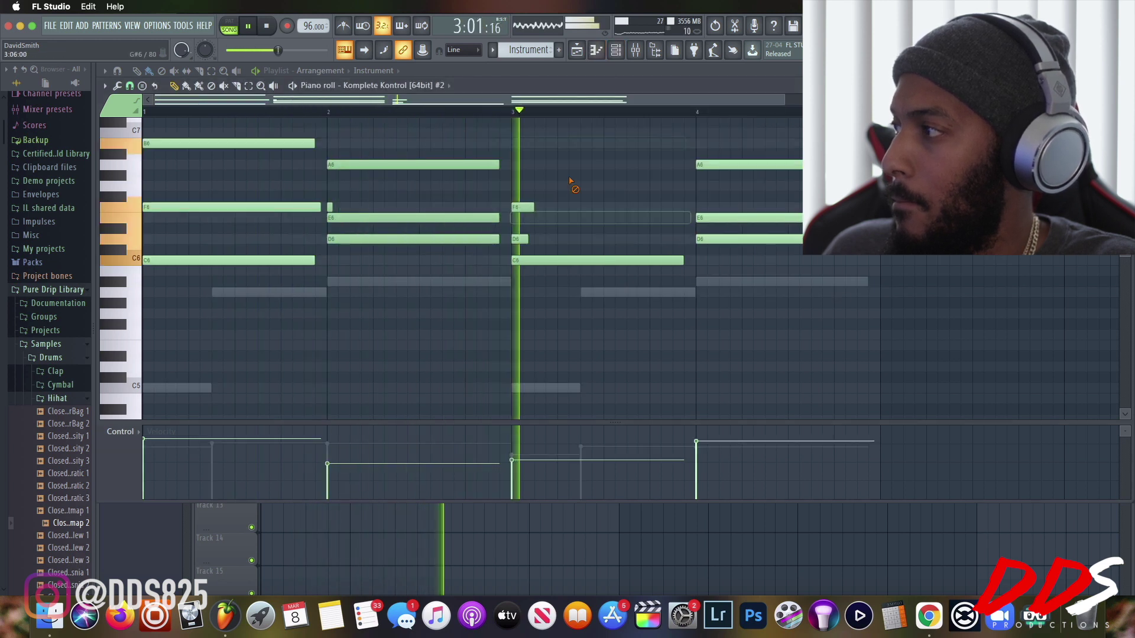
pyautogui.scroll(-1, 568, 189)
pyautogui.rightClick(545, 257)
pyautogui.rightClick(521, 235)
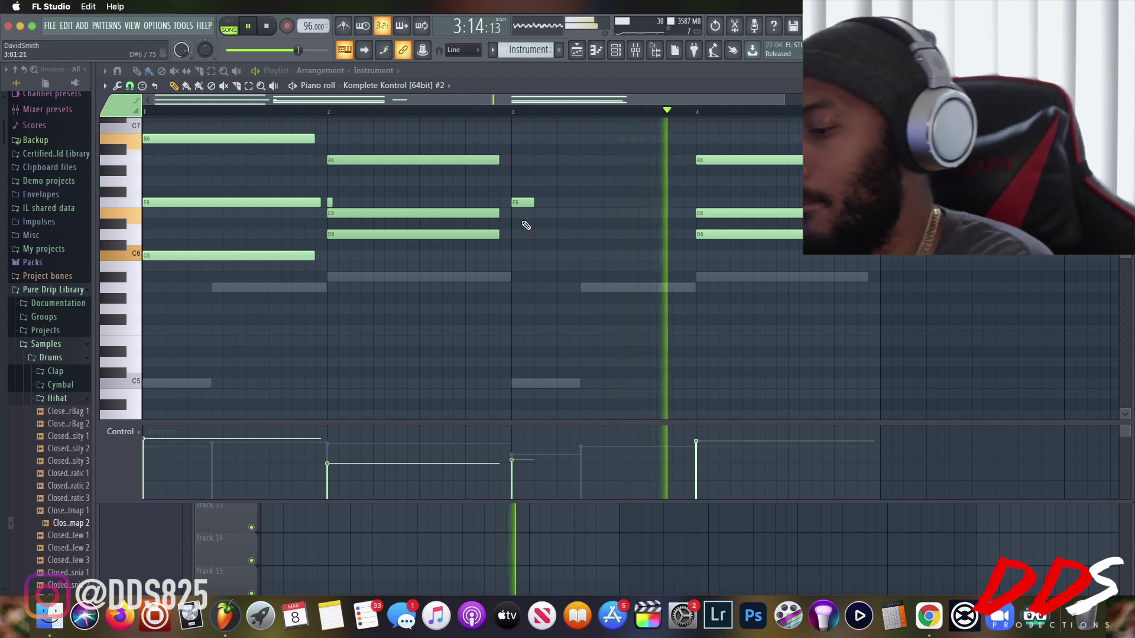
pyautogui.press('super+a')
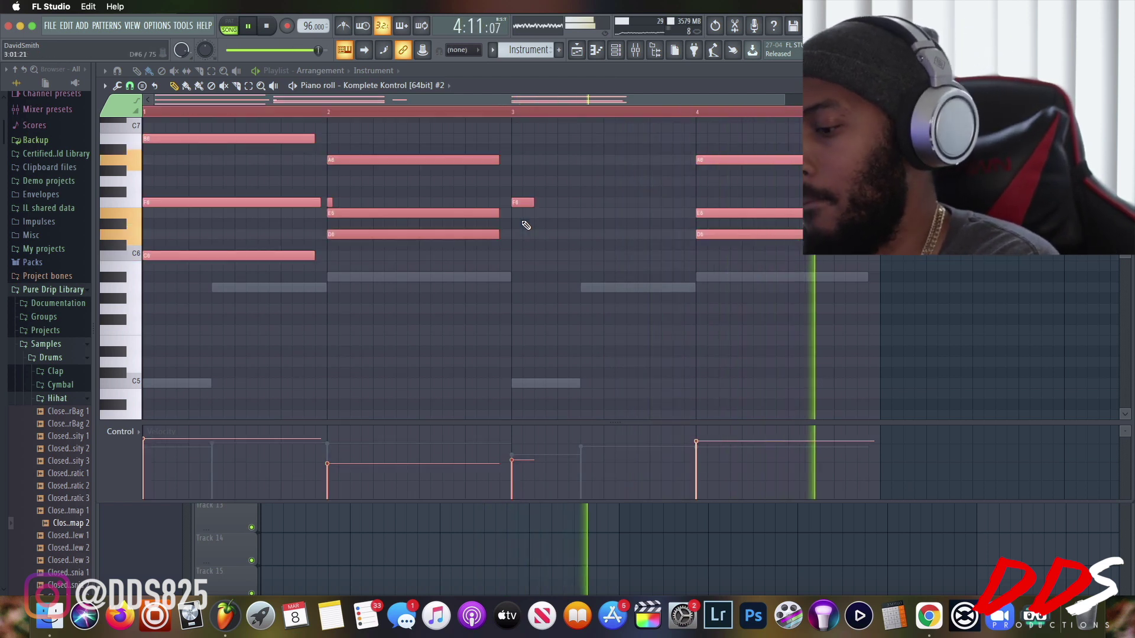
pyautogui.press('Delete')
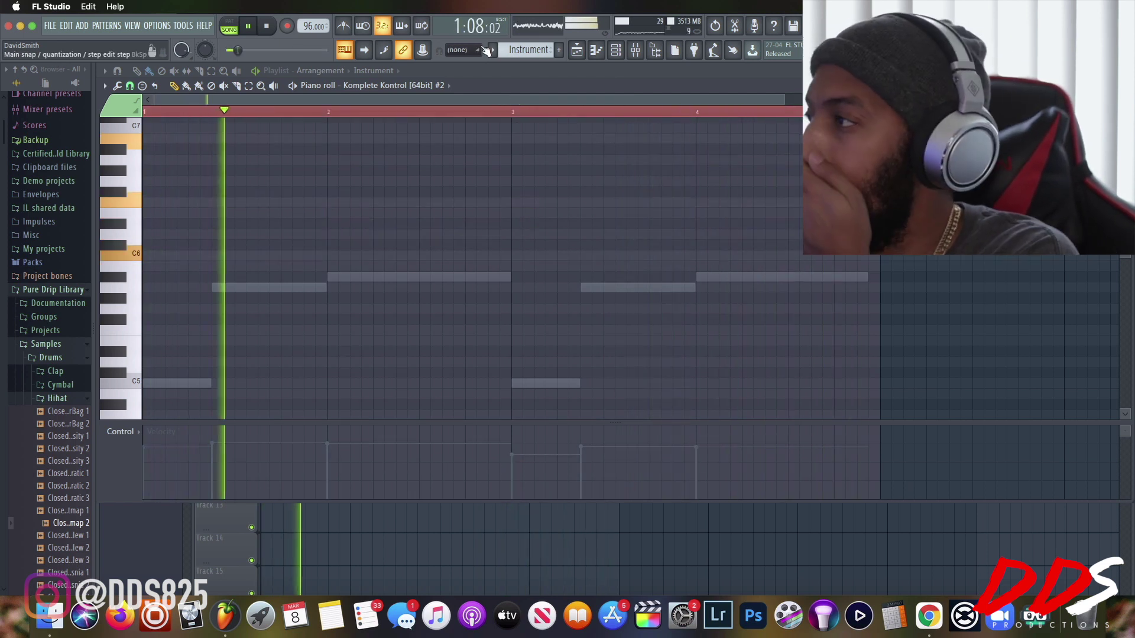
# Delete all melody notes of the first Komplete Kontrol channel from the Instrument #2 pattern on Track 3.
pyautogui.click(598, 52)
pyautogui.click(410, 200)
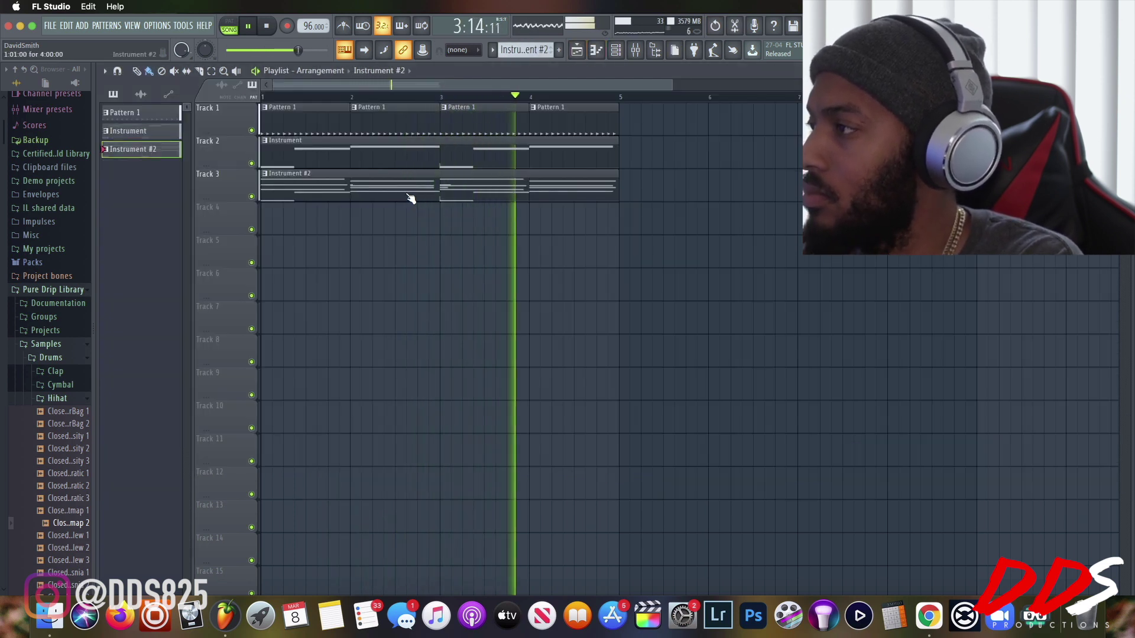
pyautogui.doubleClick(410, 198)
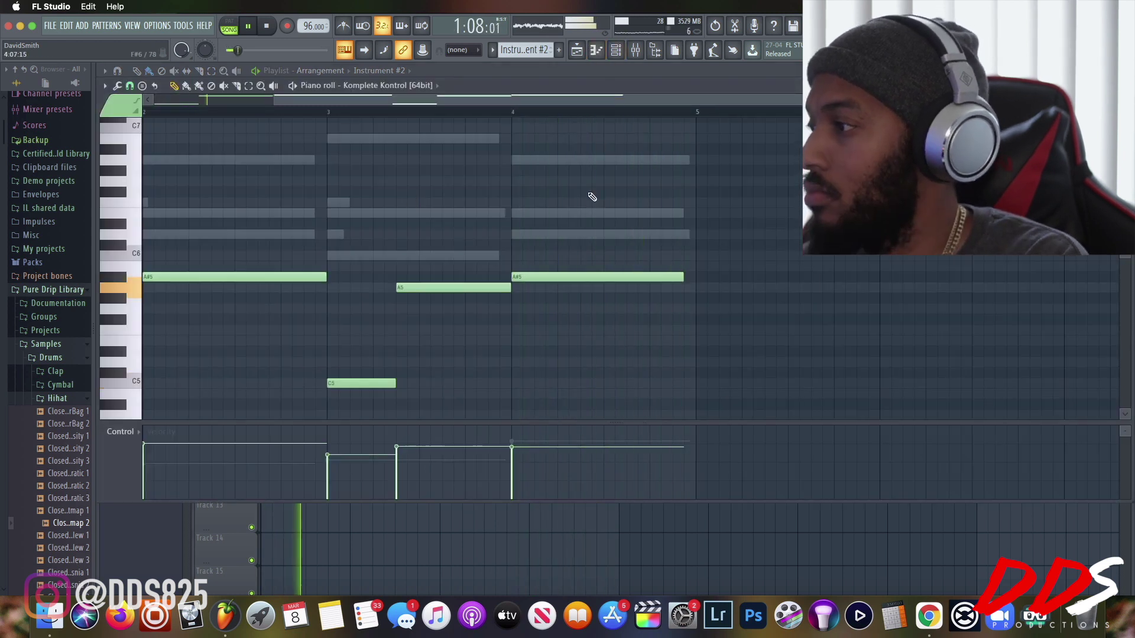
pyautogui.press('super+a')
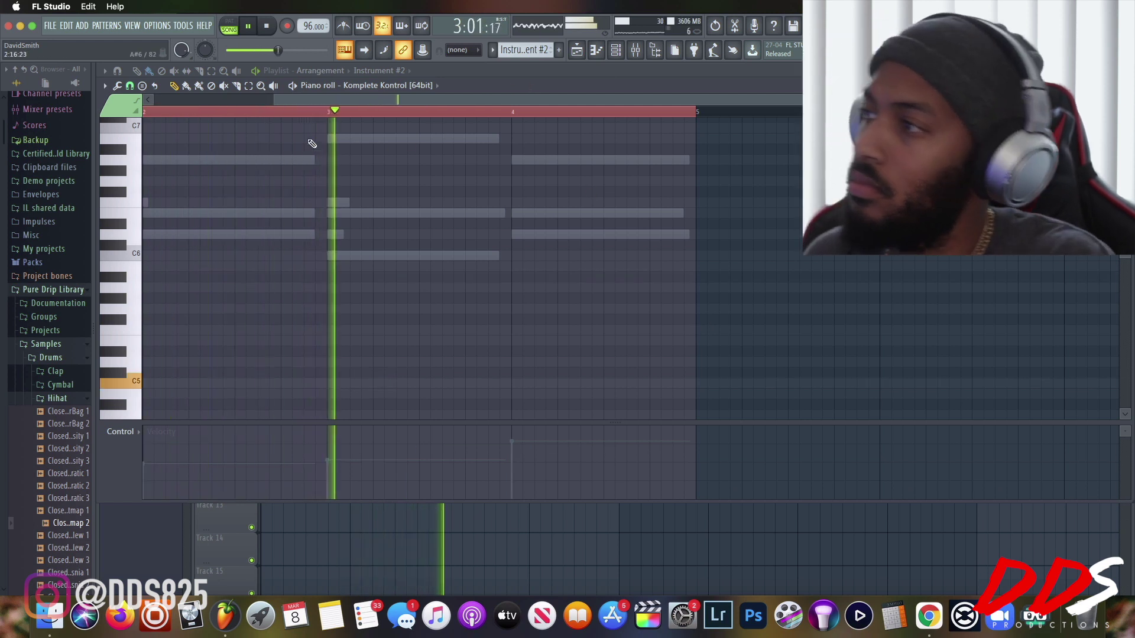
# Create a new pattern named Bass and add another Komplete Kontrol instrument channel for it.
pyautogui.click(616, 51)
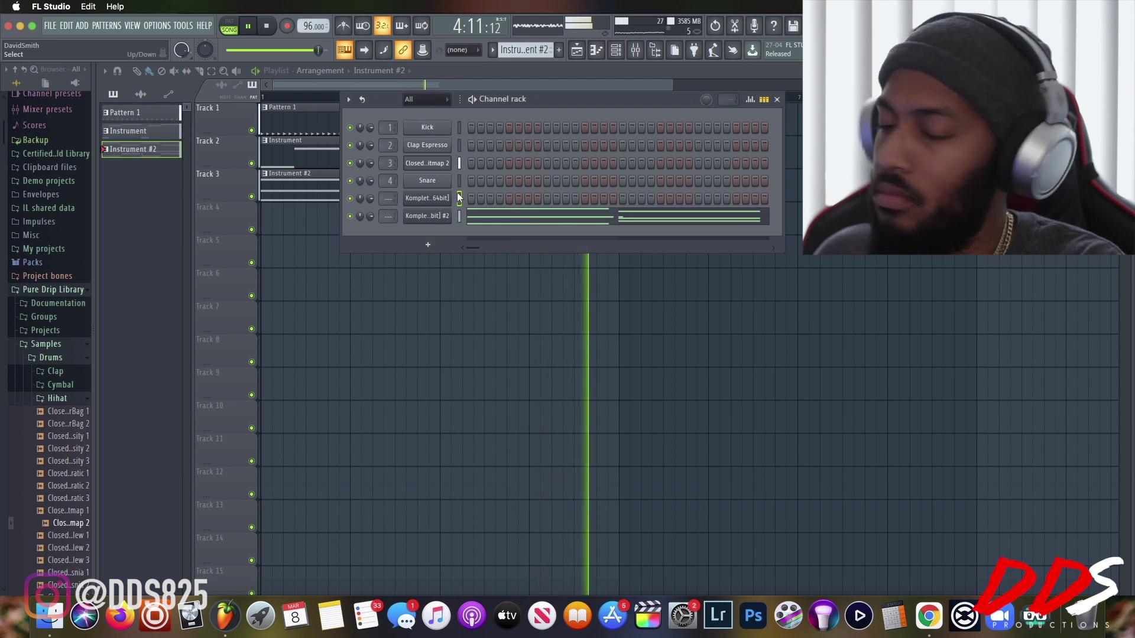
pyautogui.click(559, 51)
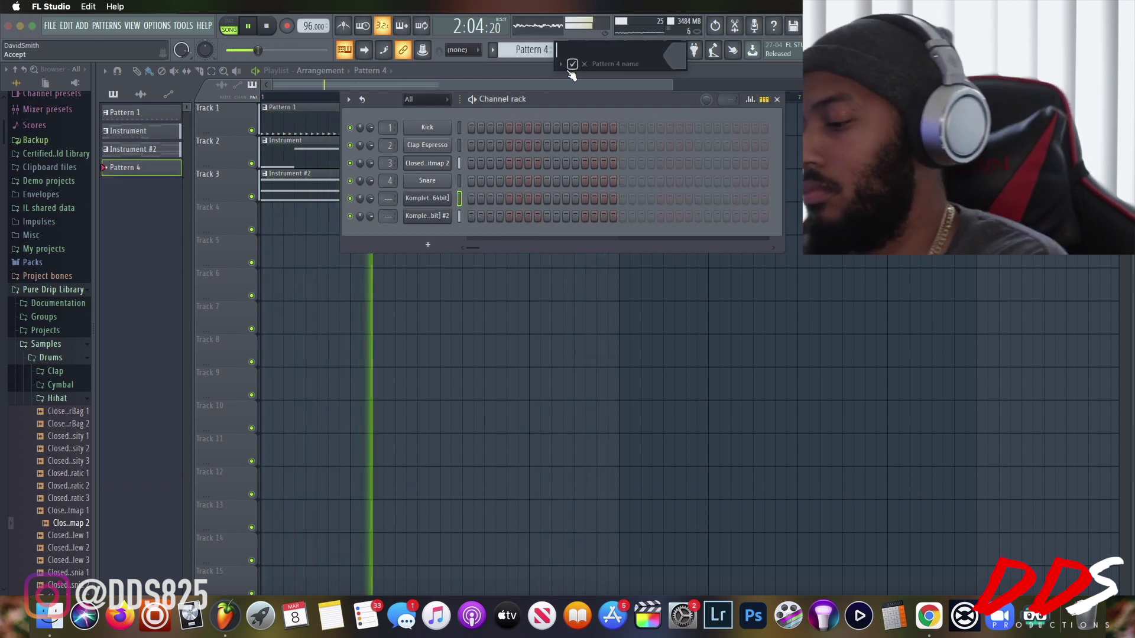
pyautogui.write('Bass')
pyautogui.press('Return')
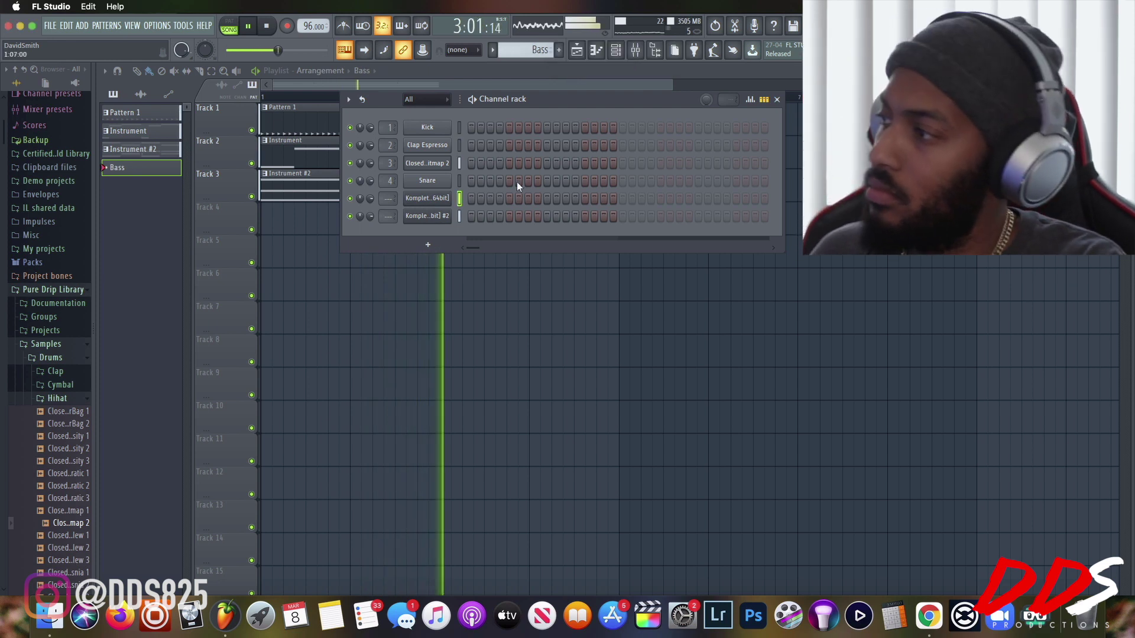
pyautogui.click(427, 244)
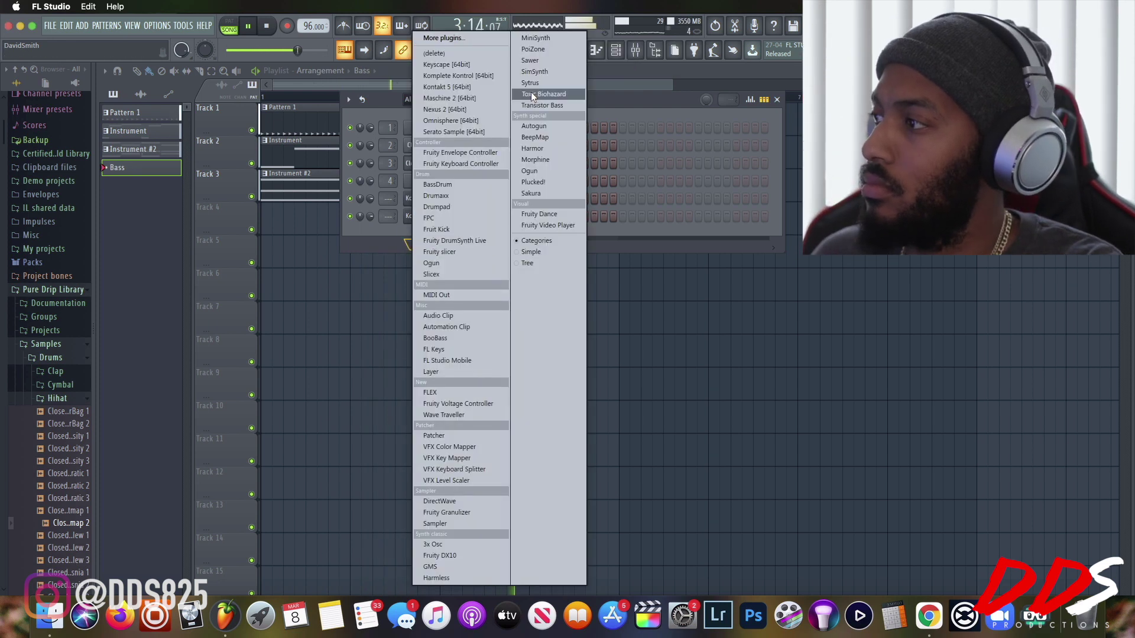
pyautogui.click(442, 76)
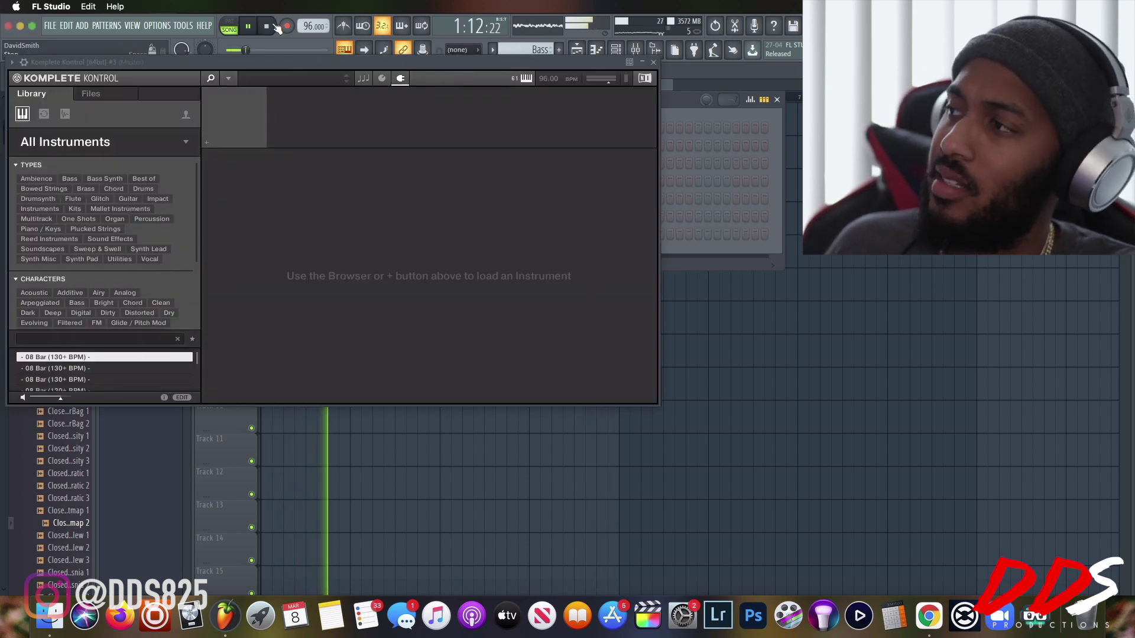
# Set the new Komplete Kontrol's scale to Eb Minor with Easy key mode, load the BatAttack bass preset, and close the plugin window.
pyautogui.click(364, 79)
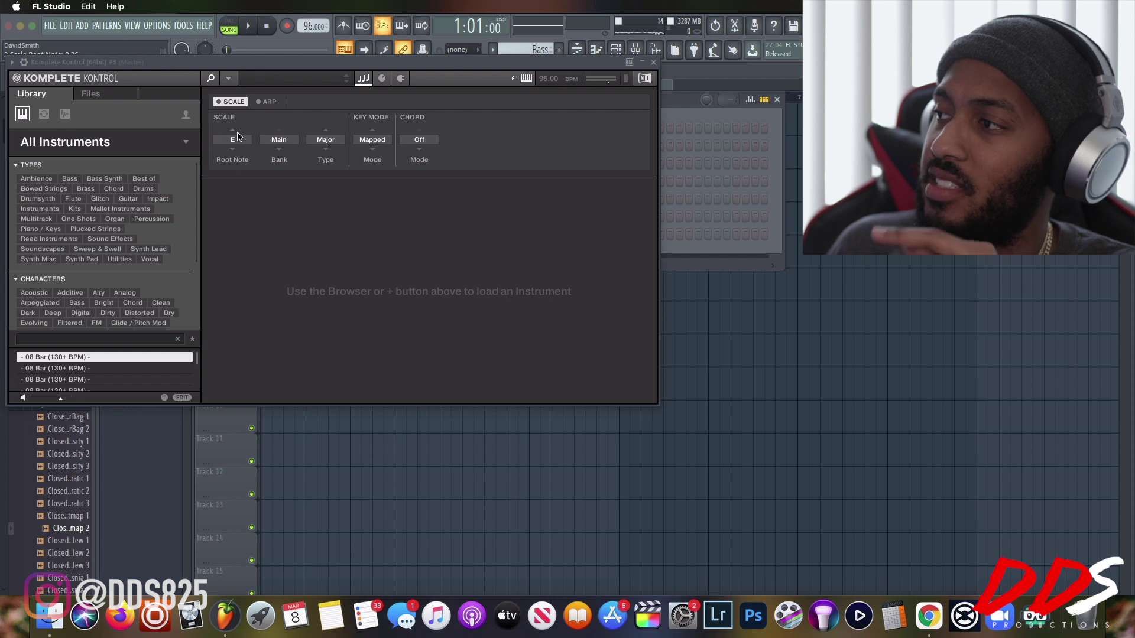
pyautogui.click(324, 142)
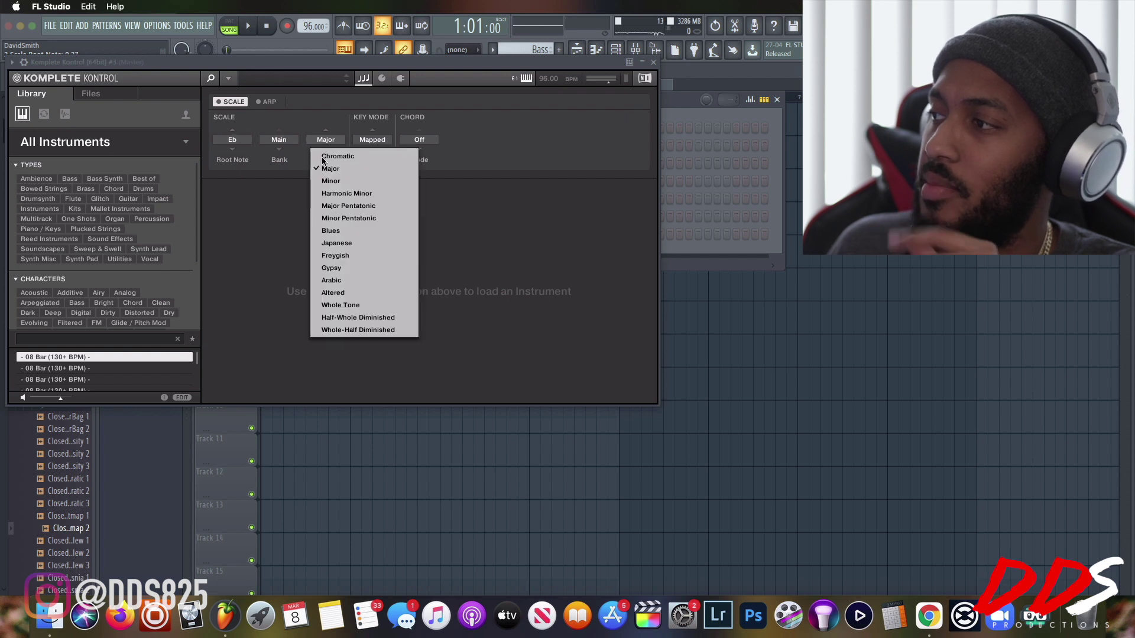
pyautogui.click(340, 181)
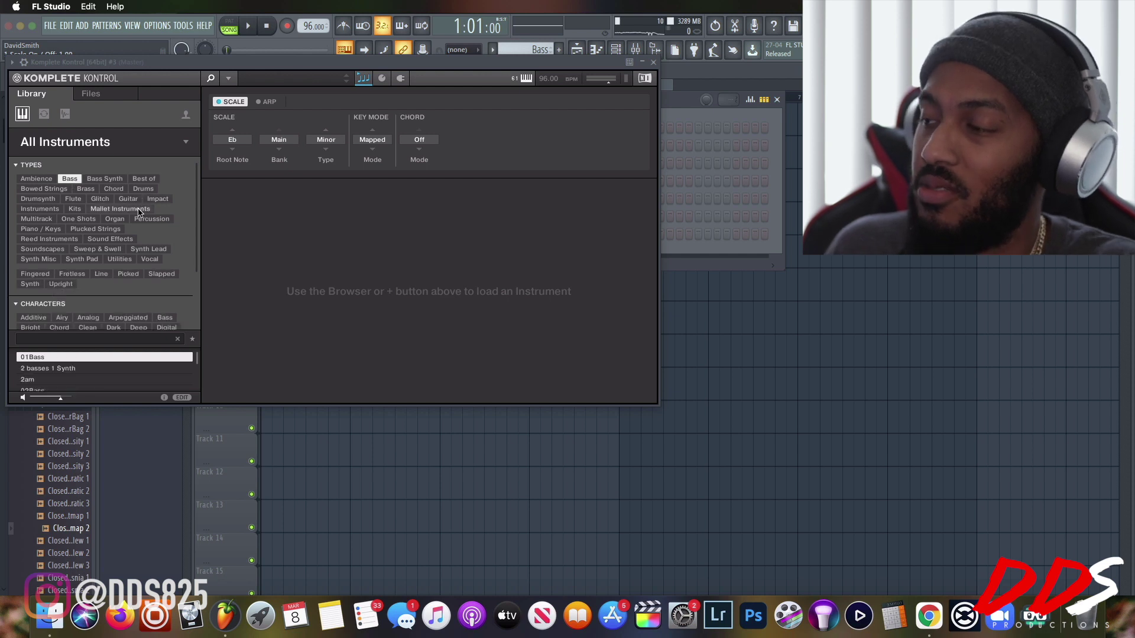
pyautogui.scroll(-4, 139, 212)
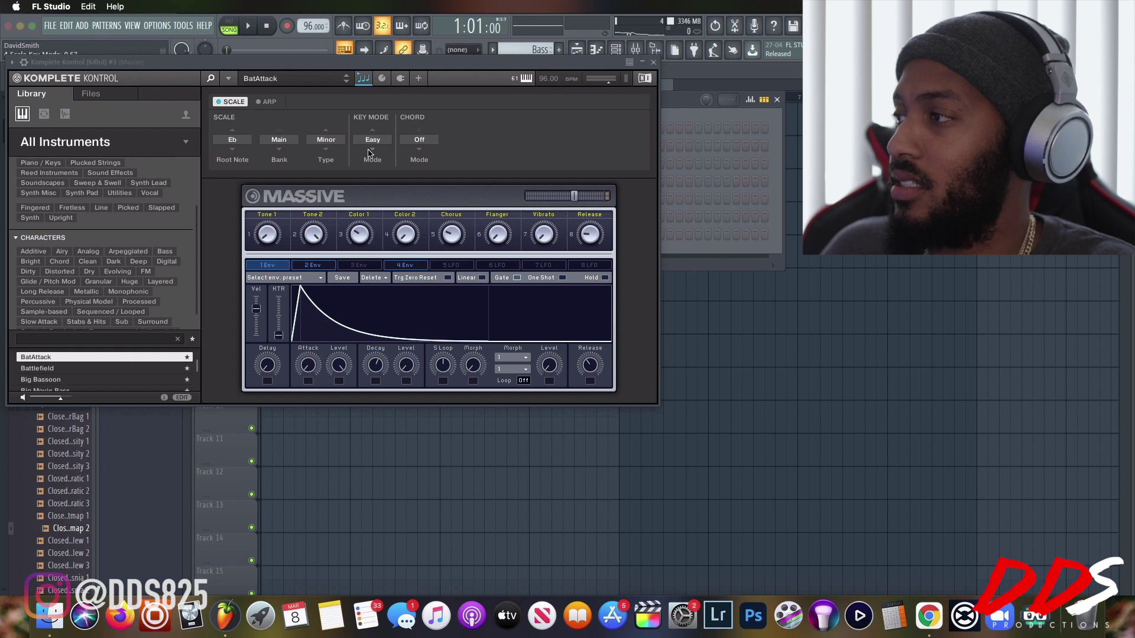
pyautogui.click(654, 63)
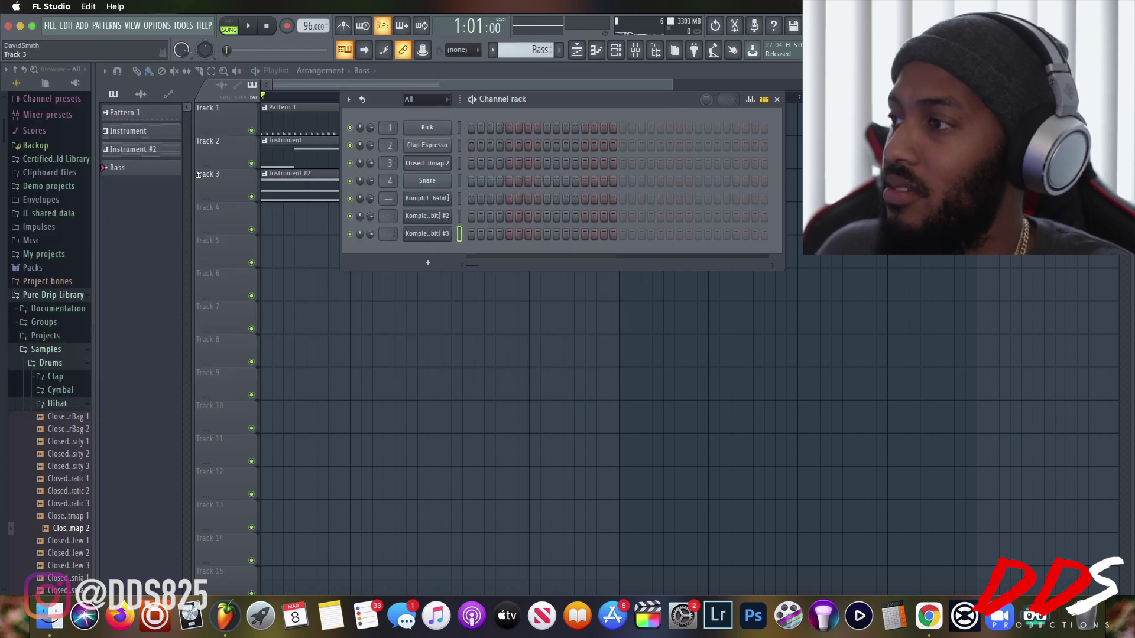
# Place a single one-bar Bass pattern clip at bar 1 on Track 4 of the playlist.
pyautogui.click(164, 174)
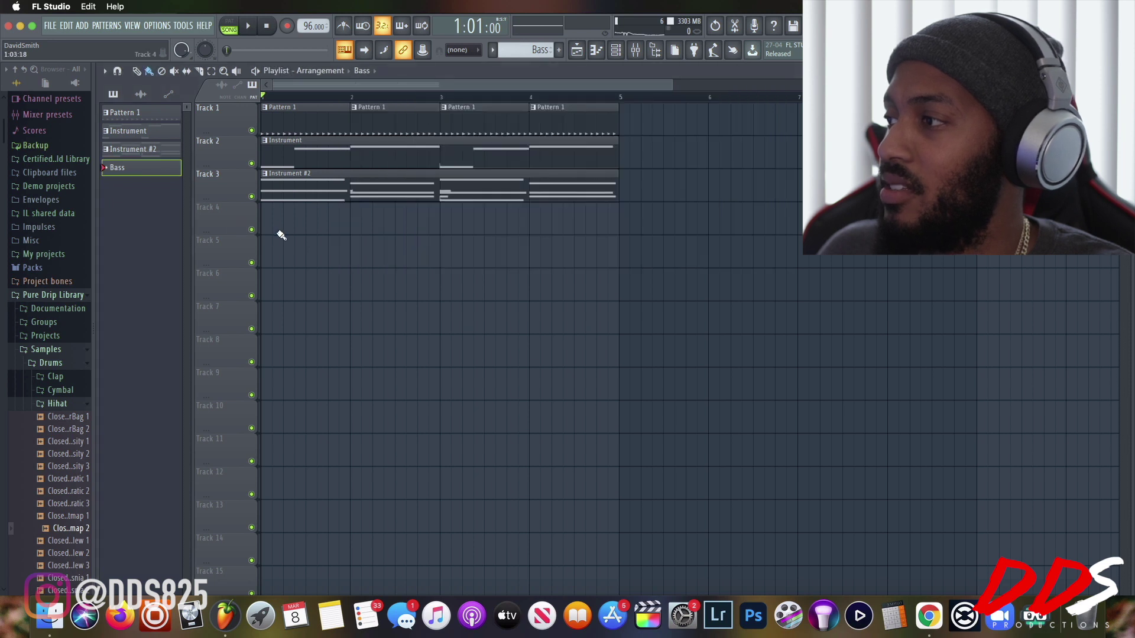
pyautogui.moveTo(269, 228); pyautogui.dragTo(405, 230)
pyautogui.rightClick(401, 227)
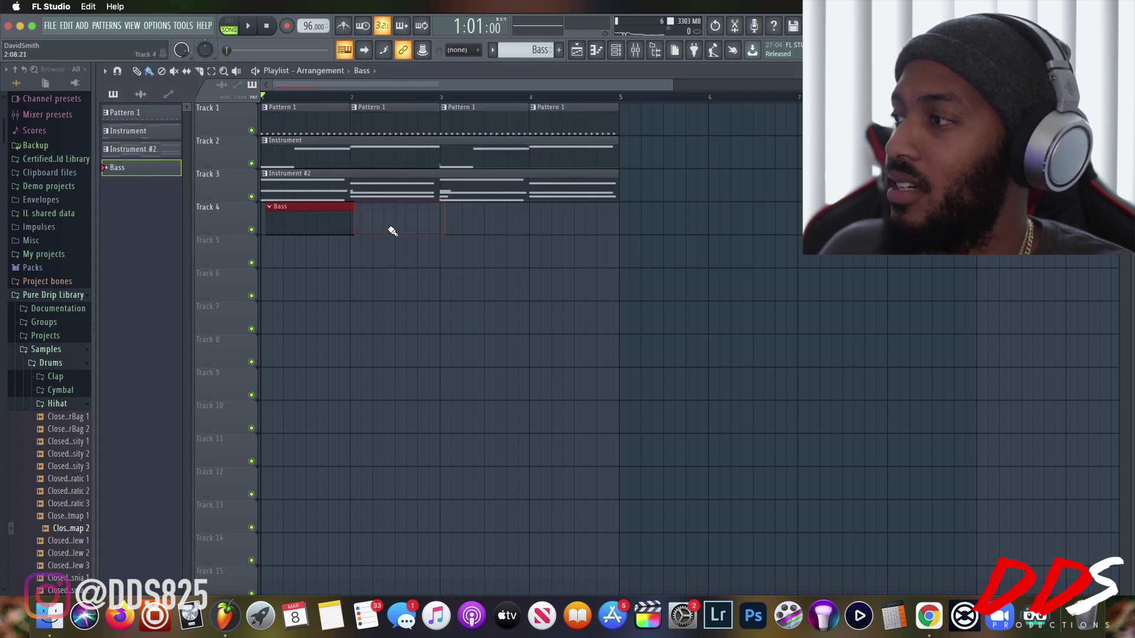
pyautogui.rightClick(281, 222)
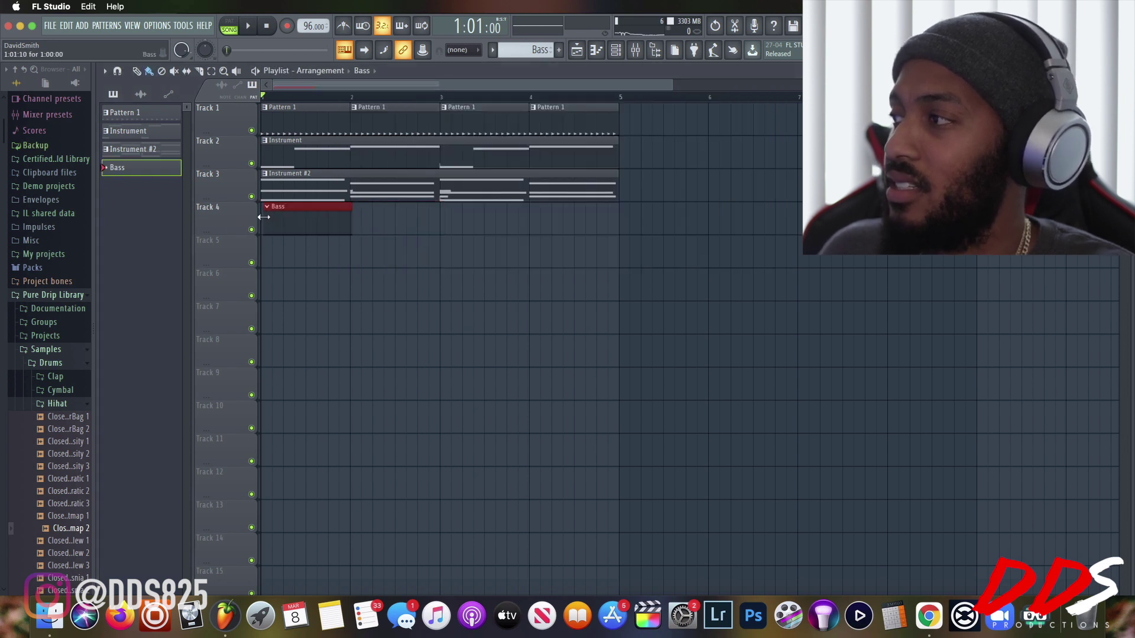
# Rehearse a bass line over the playing arrangement, and record it into the Bass pattern from bar 1 through bar 4.
pyautogui.click(249, 27)
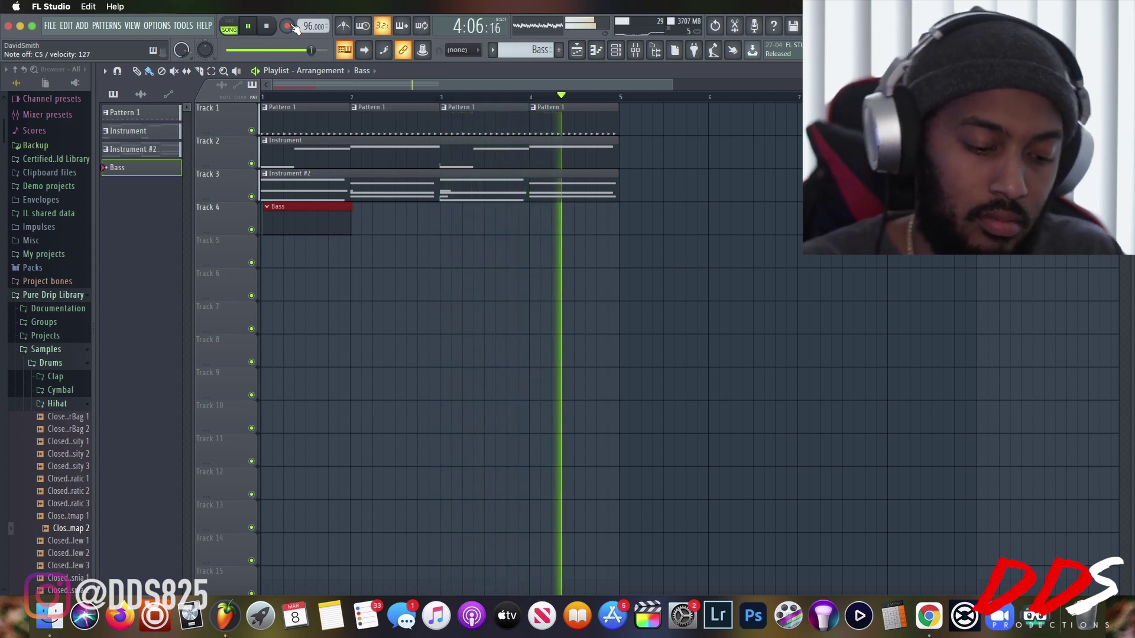
pyautogui.click(277, 26)
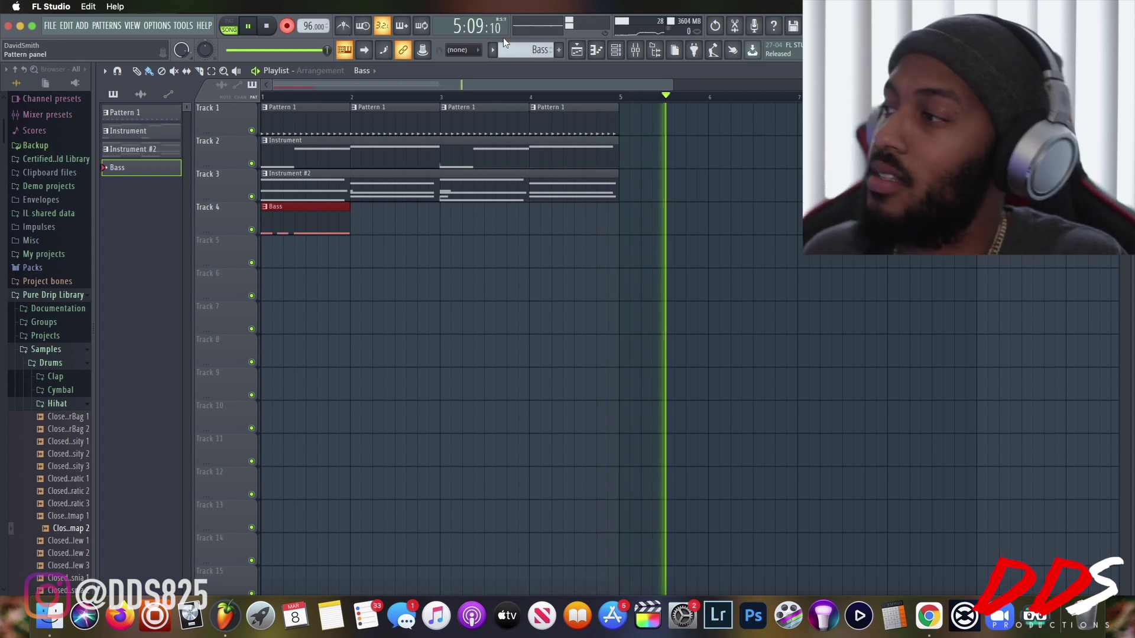
pyautogui.click(267, 26)
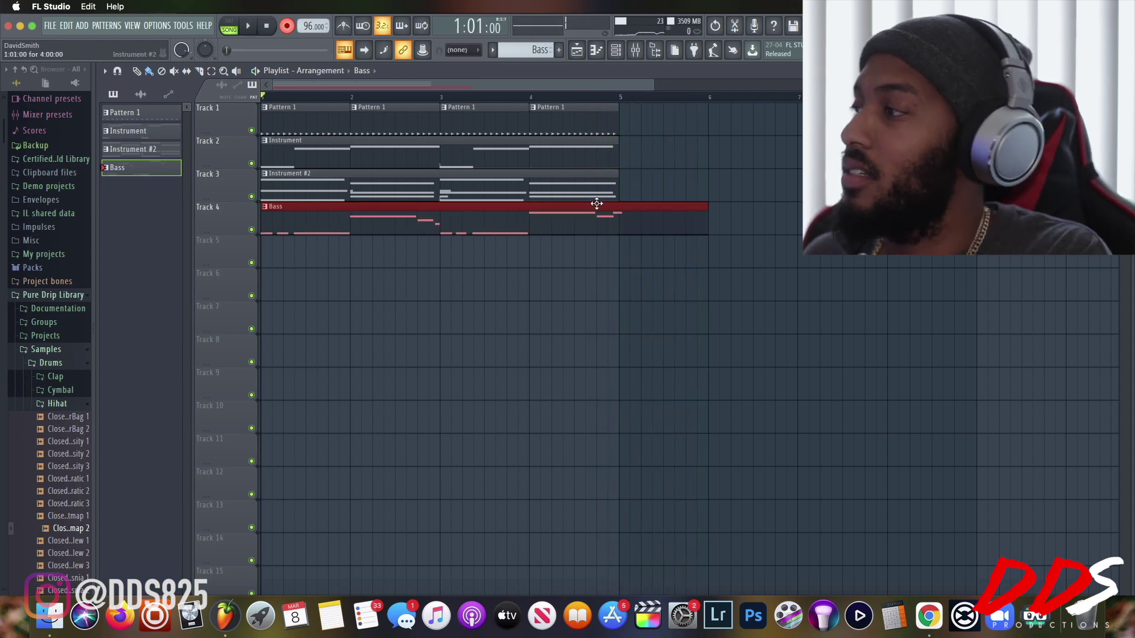
# Quick quantize the recorded notes in the Bass pattern's piano roll, and play the arrangement to check the timing.
pyautogui.doubleClick(521, 230)
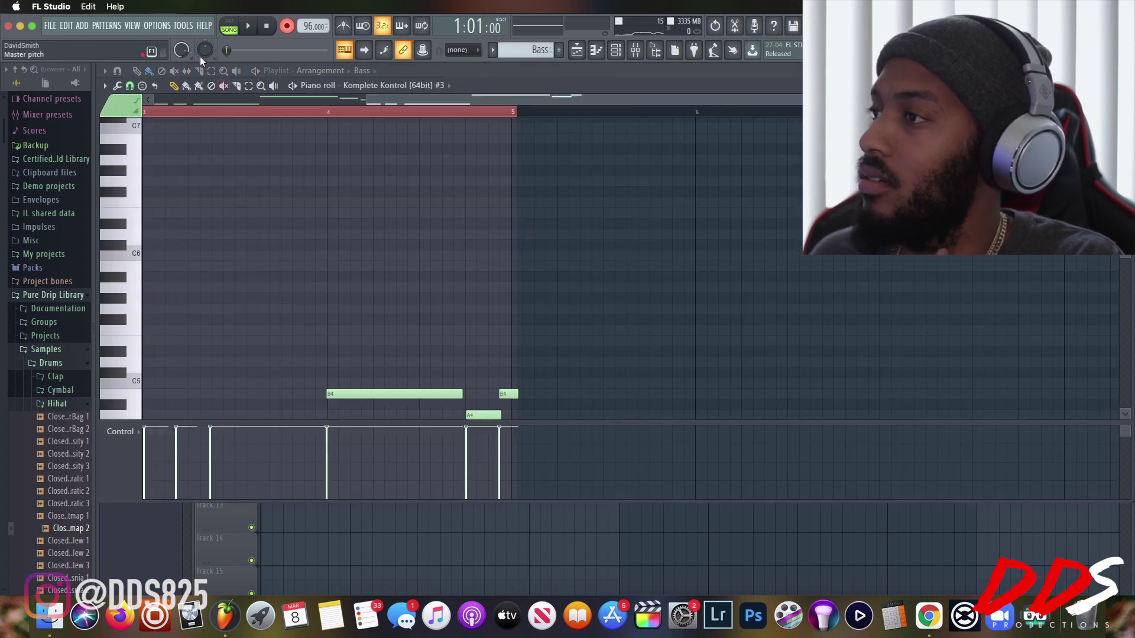
pyautogui.click(106, 86)
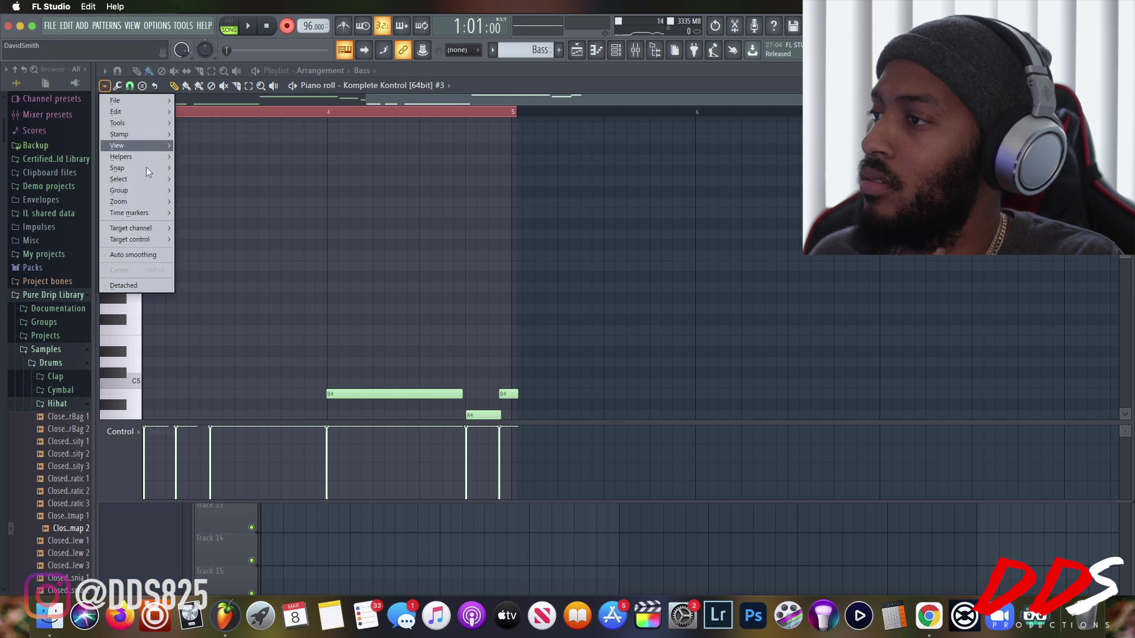
pyautogui.moveTo(167, 220)
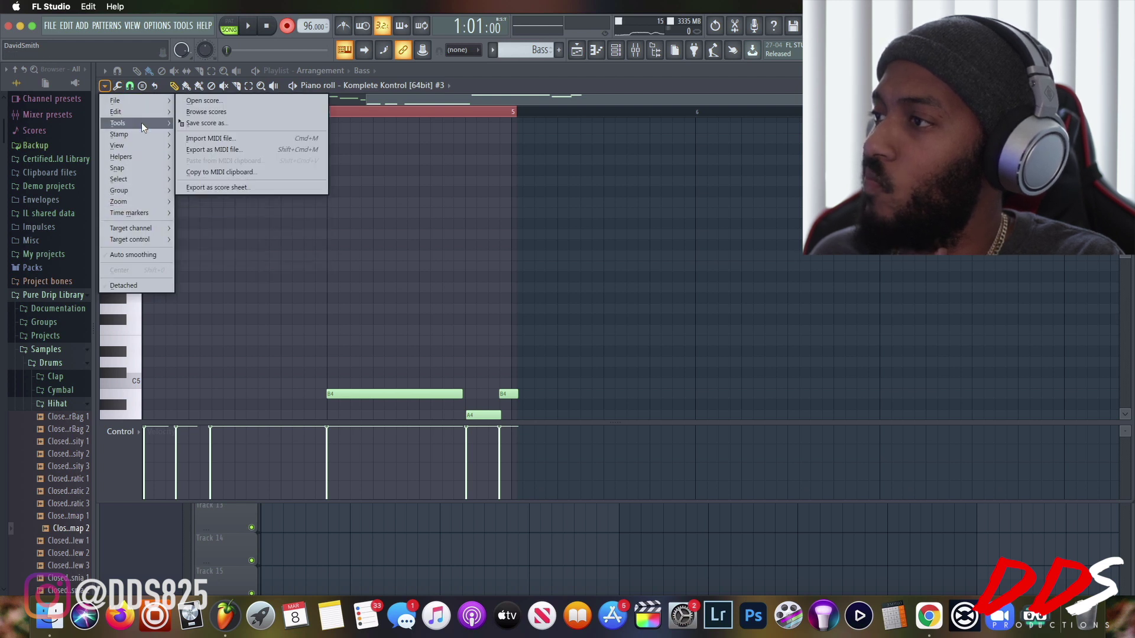
pyautogui.moveTo(141, 122)
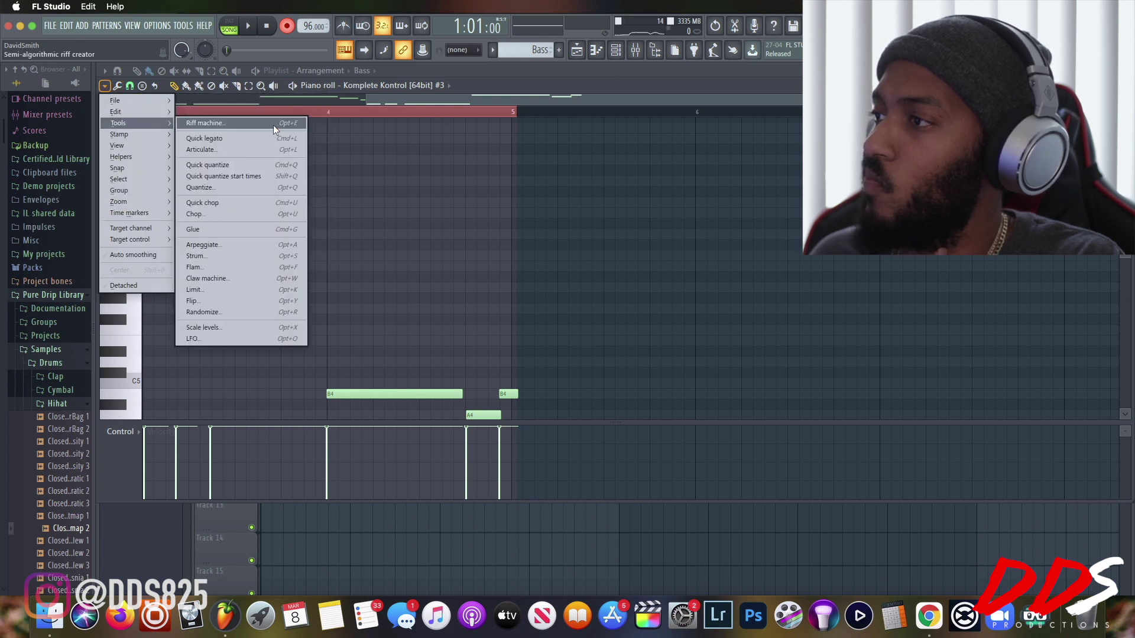
pyautogui.click(271, 167)
pyautogui.scroll(-6, 370, 233)
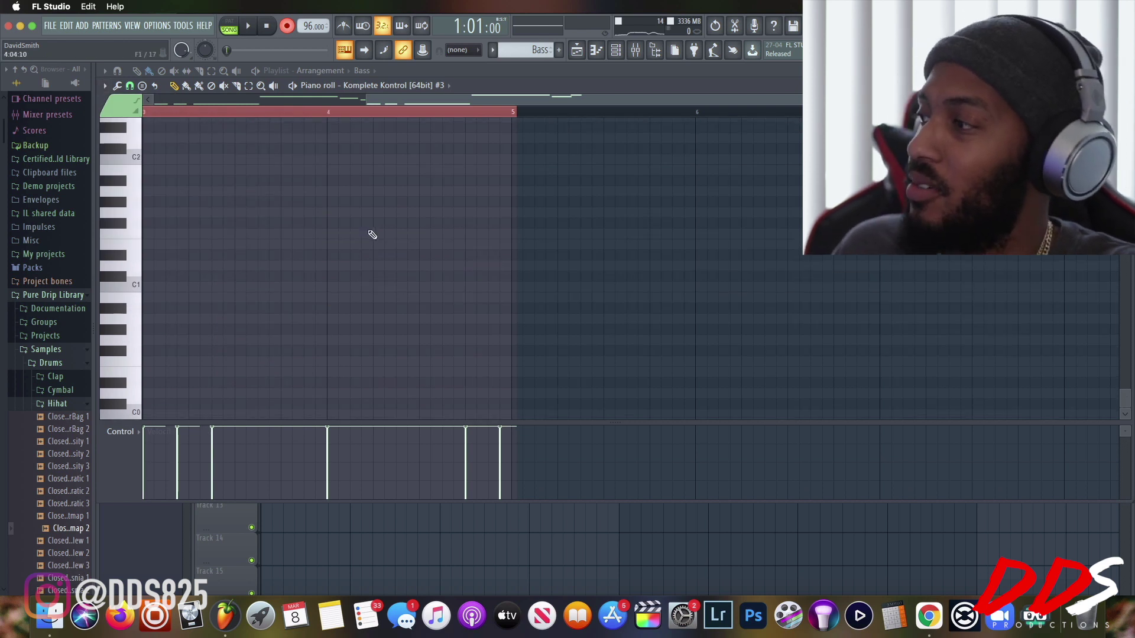
pyautogui.scroll(-3, 416, 261)
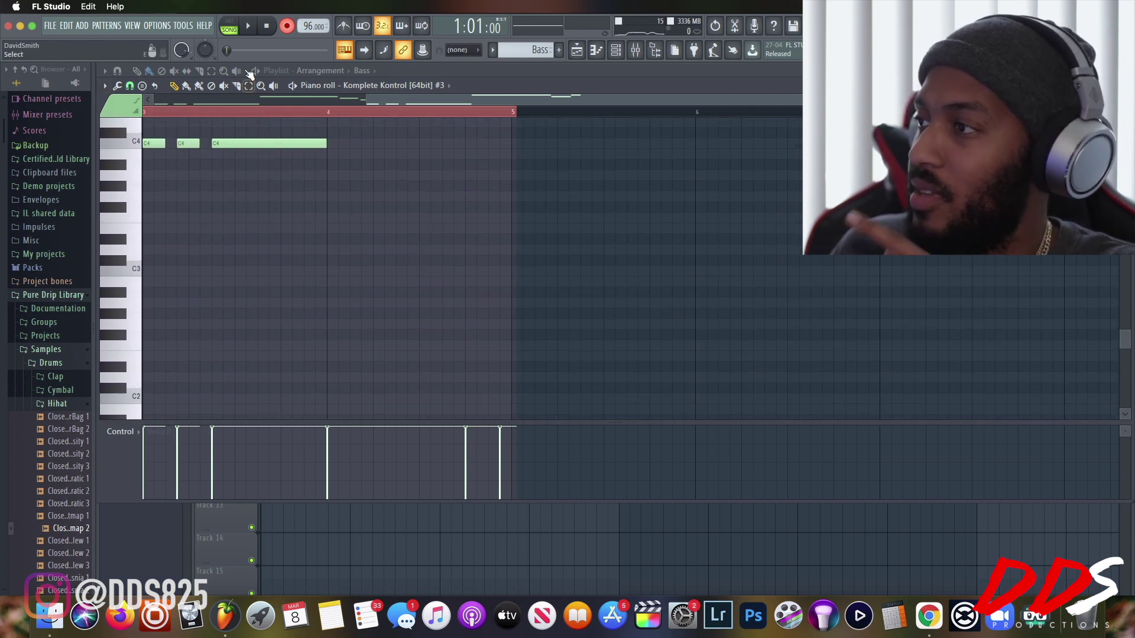
pyautogui.click(253, 28)
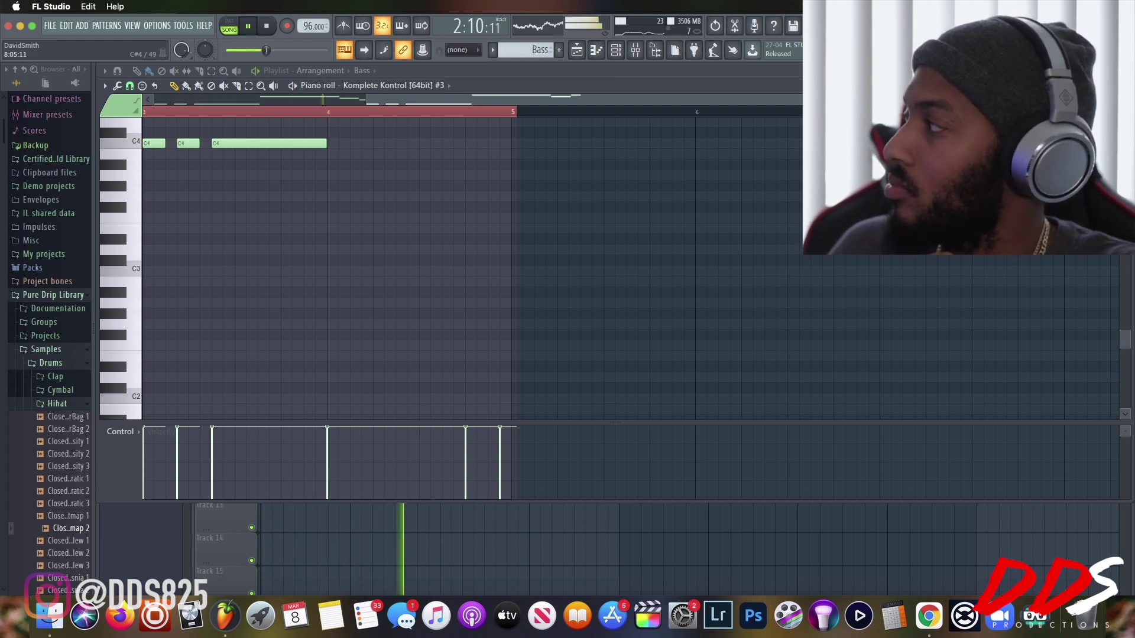
pyautogui.click(1125, 86)
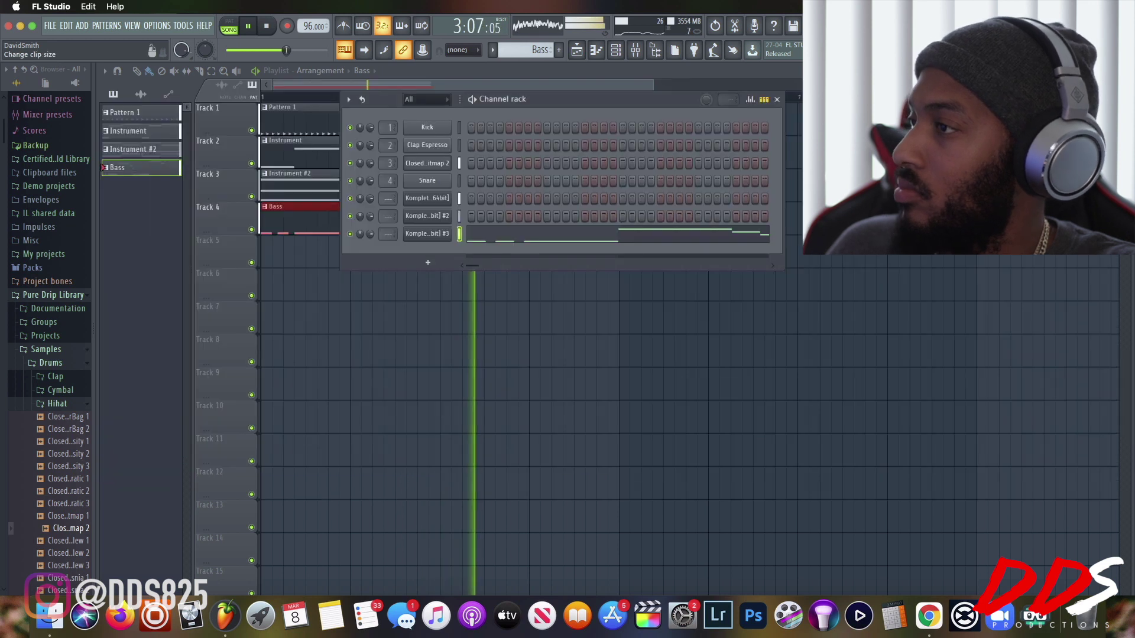
# Create a new pattern named Pad.
pyautogui.click(428, 262)
pyautogui.click(390, 248)
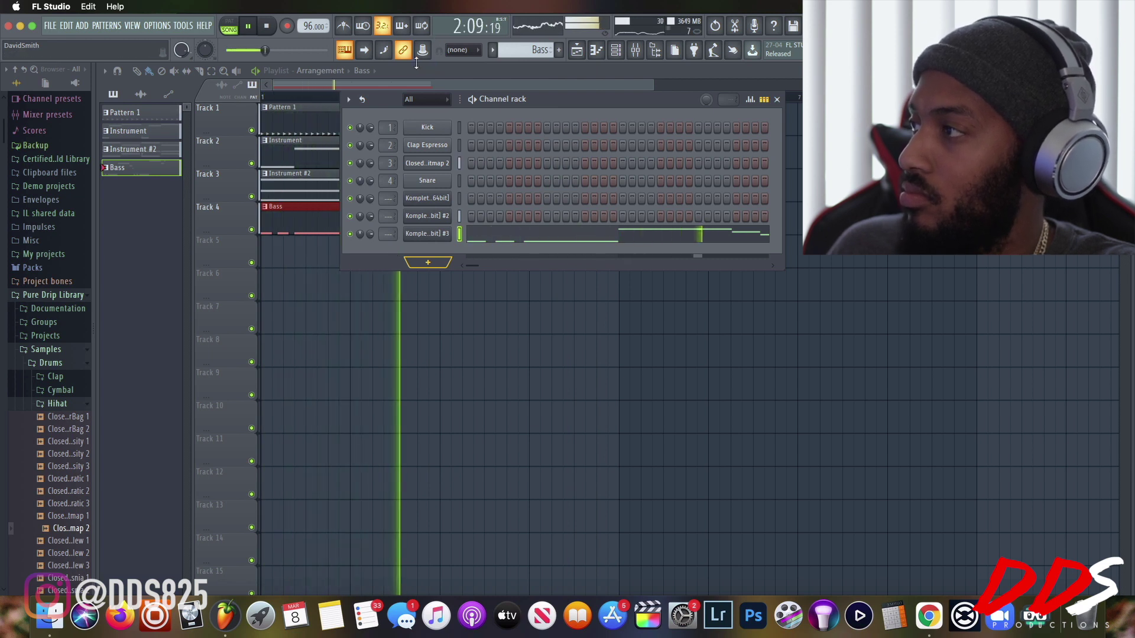
pyautogui.click(559, 50)
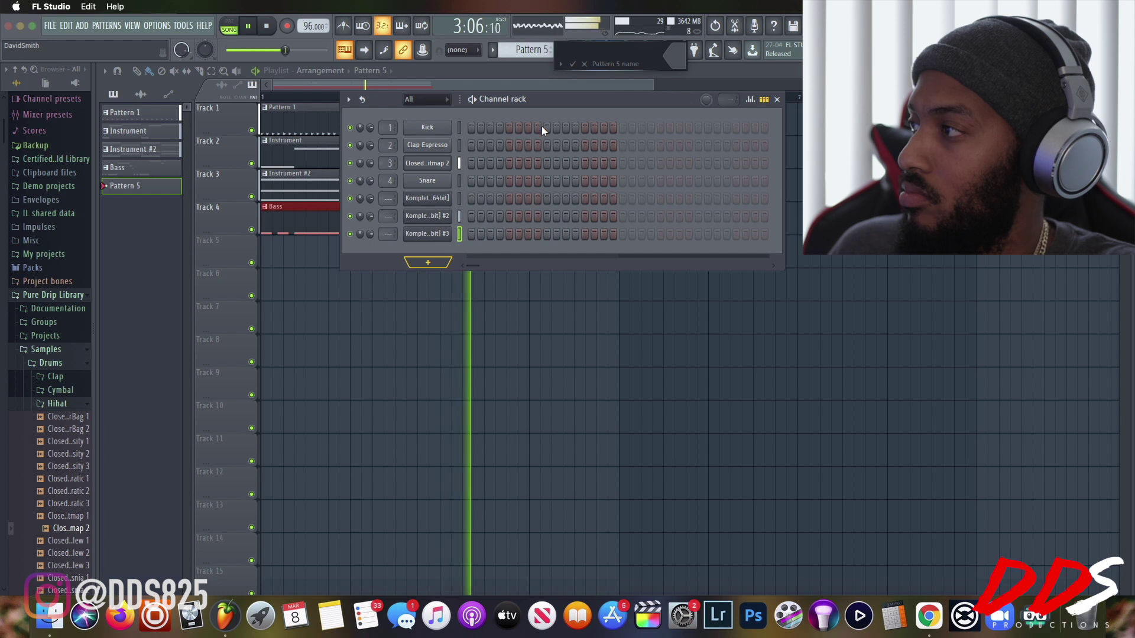
pyautogui.write('Pad')
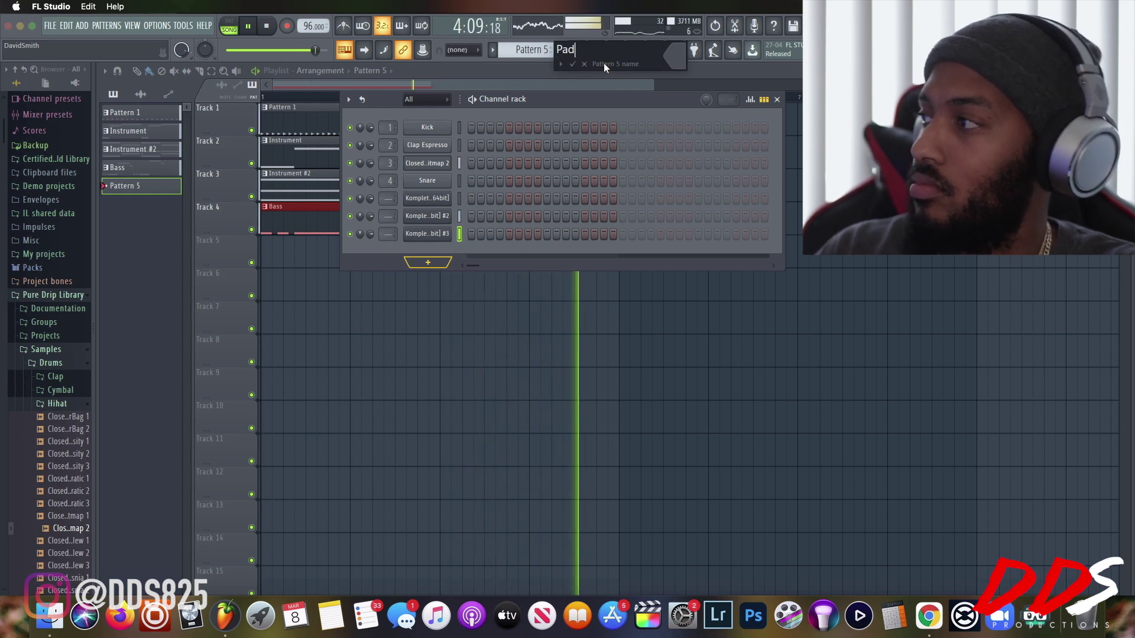
pyautogui.press('Return')
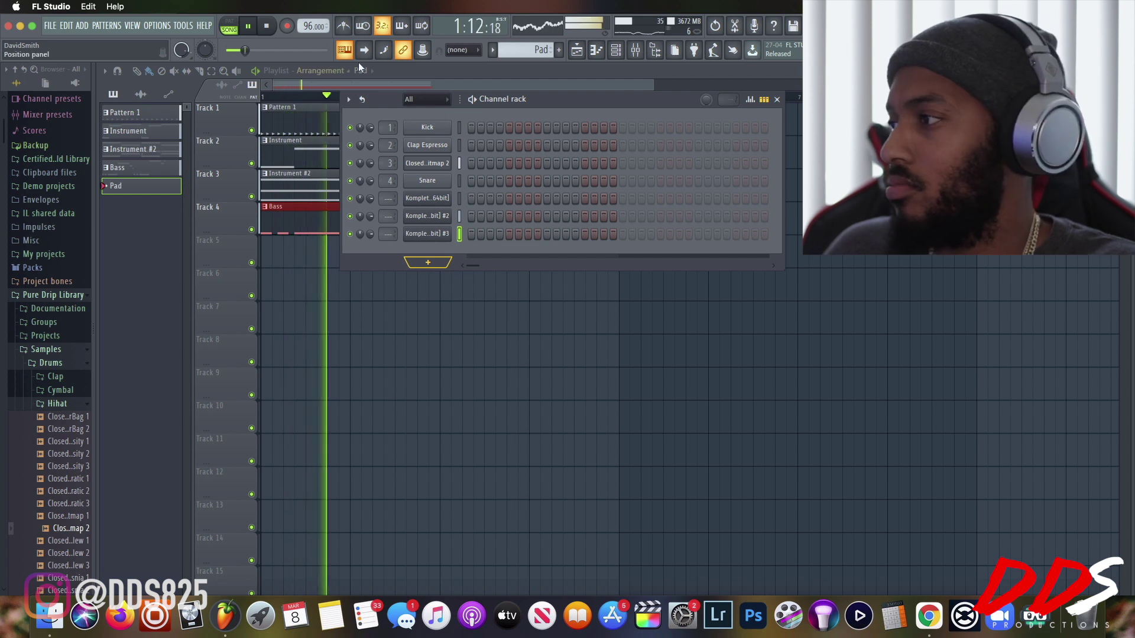
# Add another Komplete Kontrol instrument channel to the channel rack for the Pad pattern.
pyautogui.press('F6')
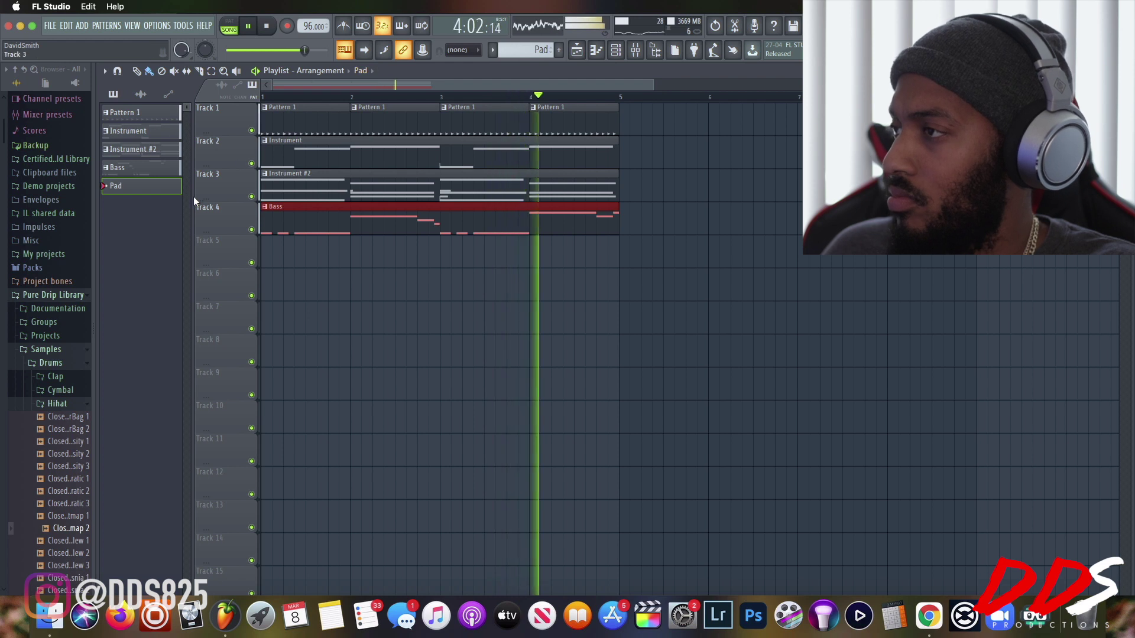
pyautogui.click(584, 52)
pyautogui.click(597, 51)
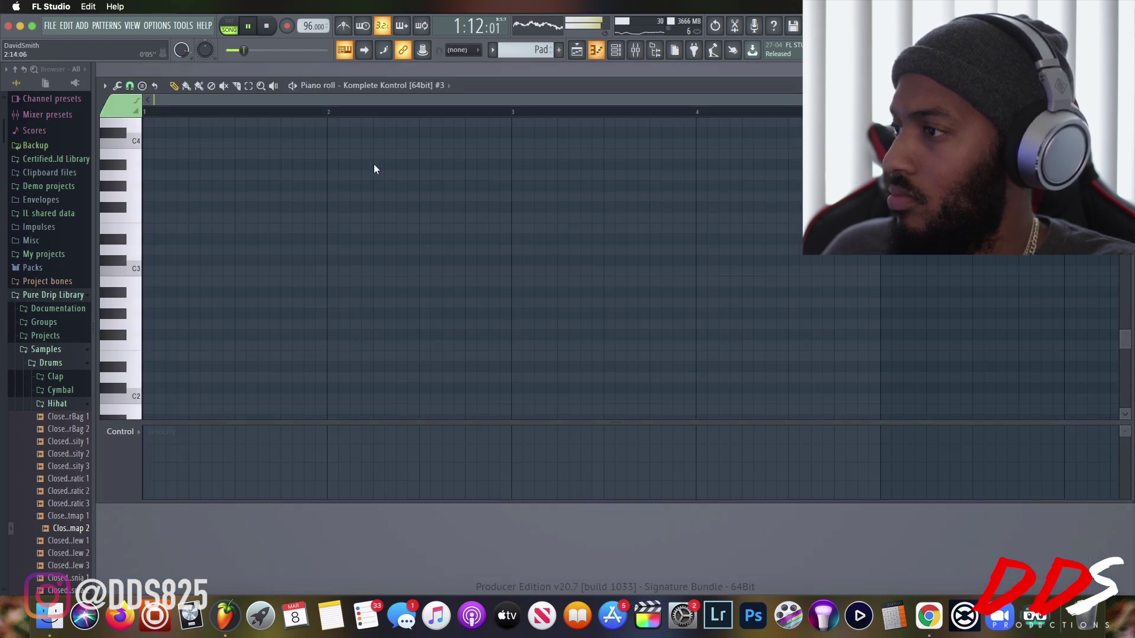
pyautogui.click(616, 56)
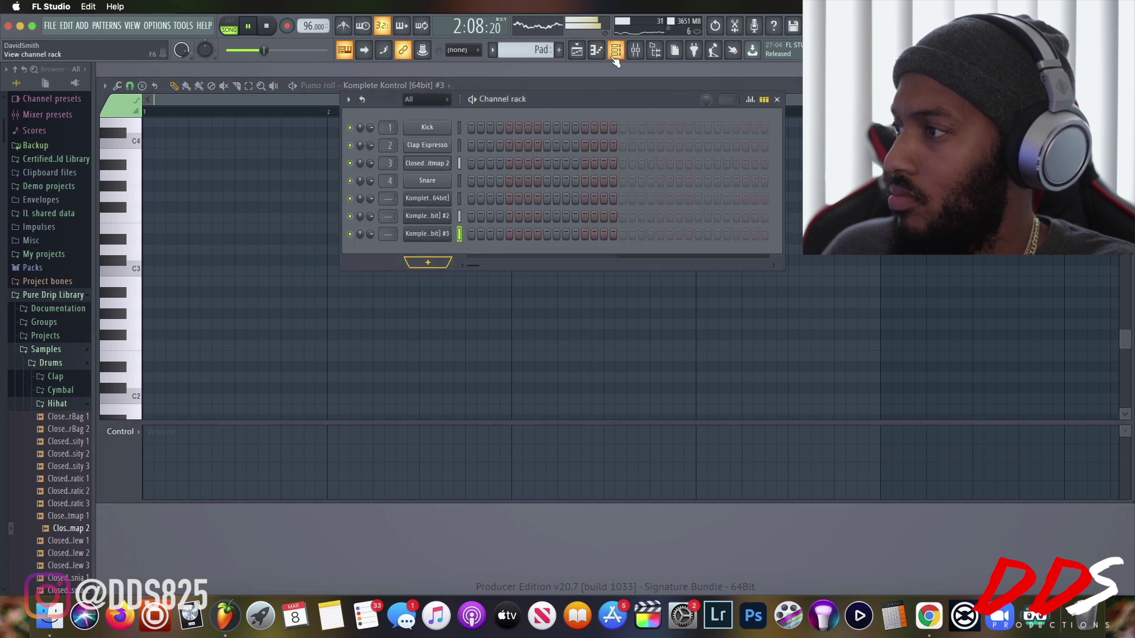
pyautogui.click(430, 257)
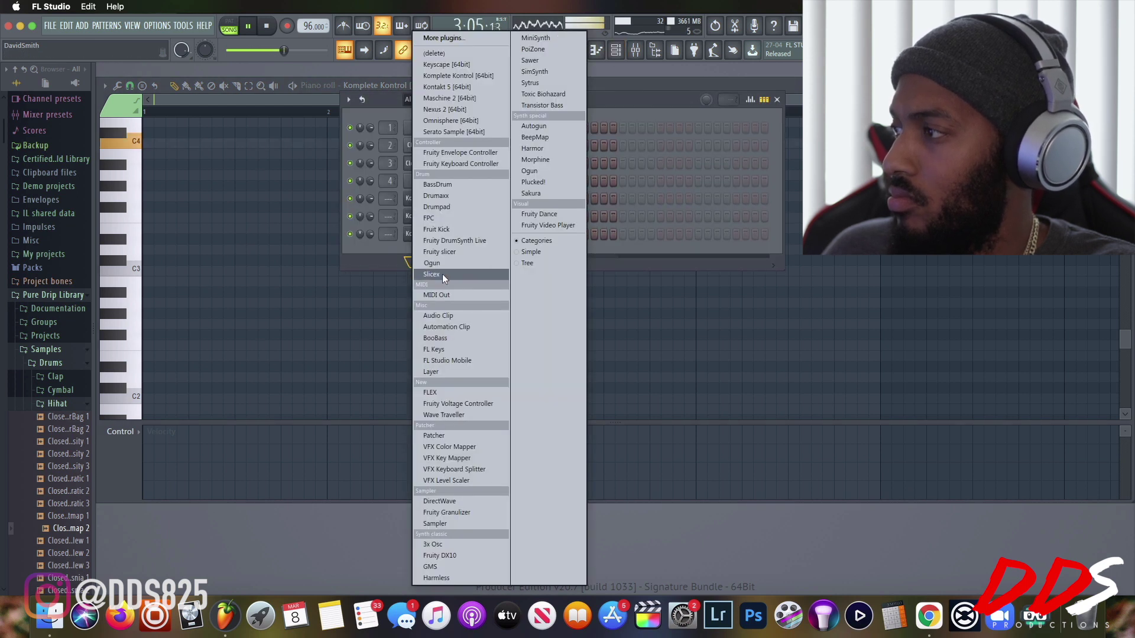
pyautogui.click(470, 76)
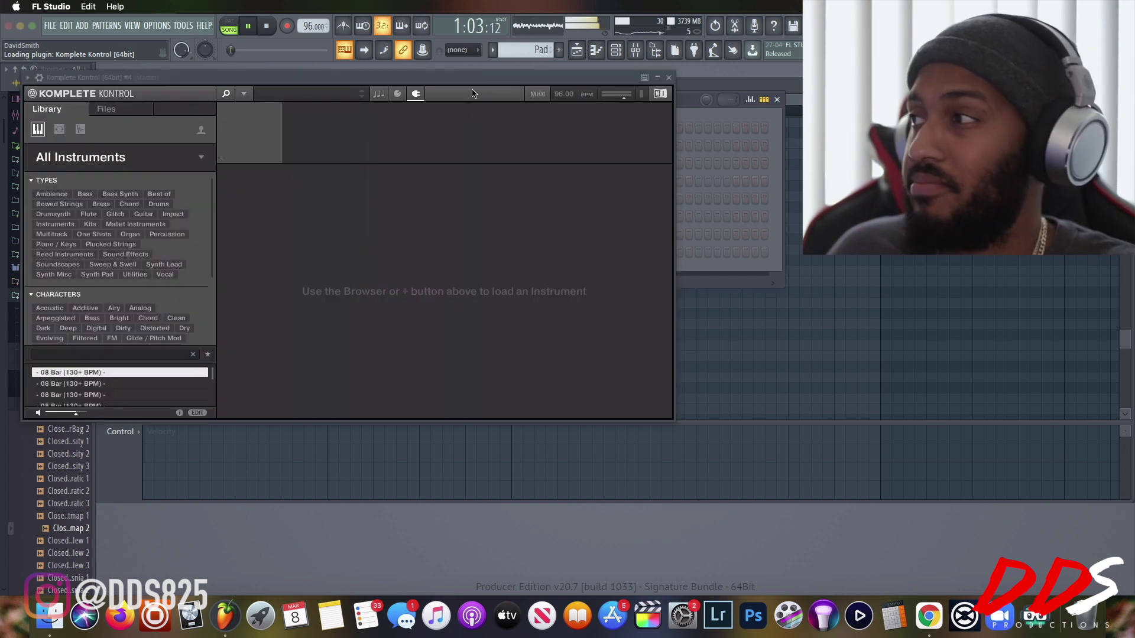
# Stop playback and turn on the new Komplete Kontrol's scale, set to Eb Minor with Easy key mode.
pyautogui.click(267, 28)
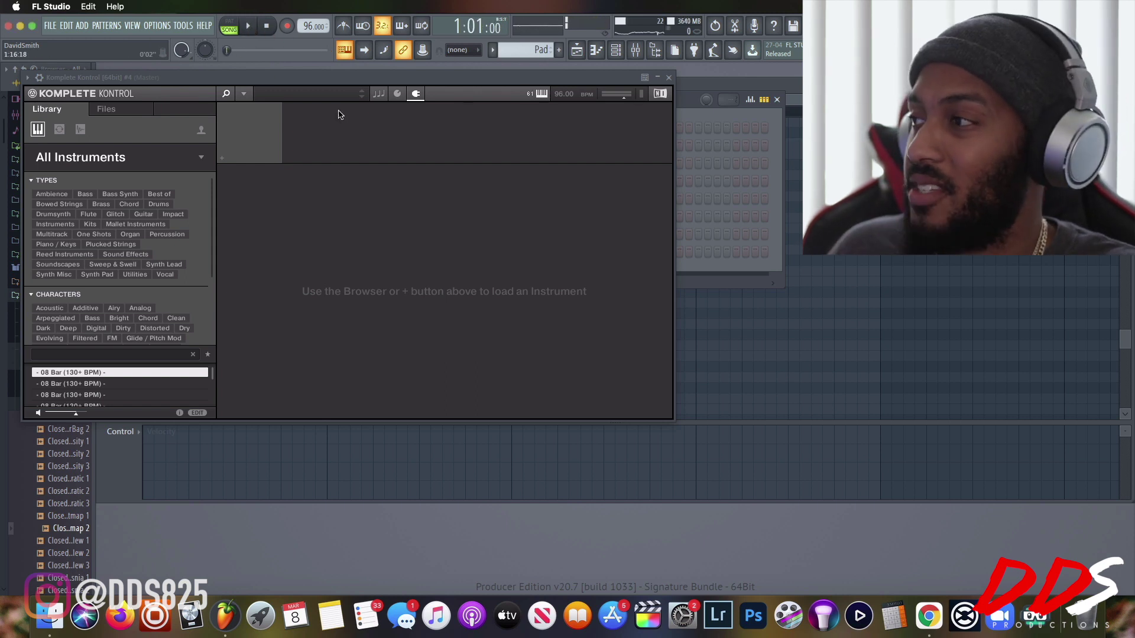
pyautogui.click(379, 96)
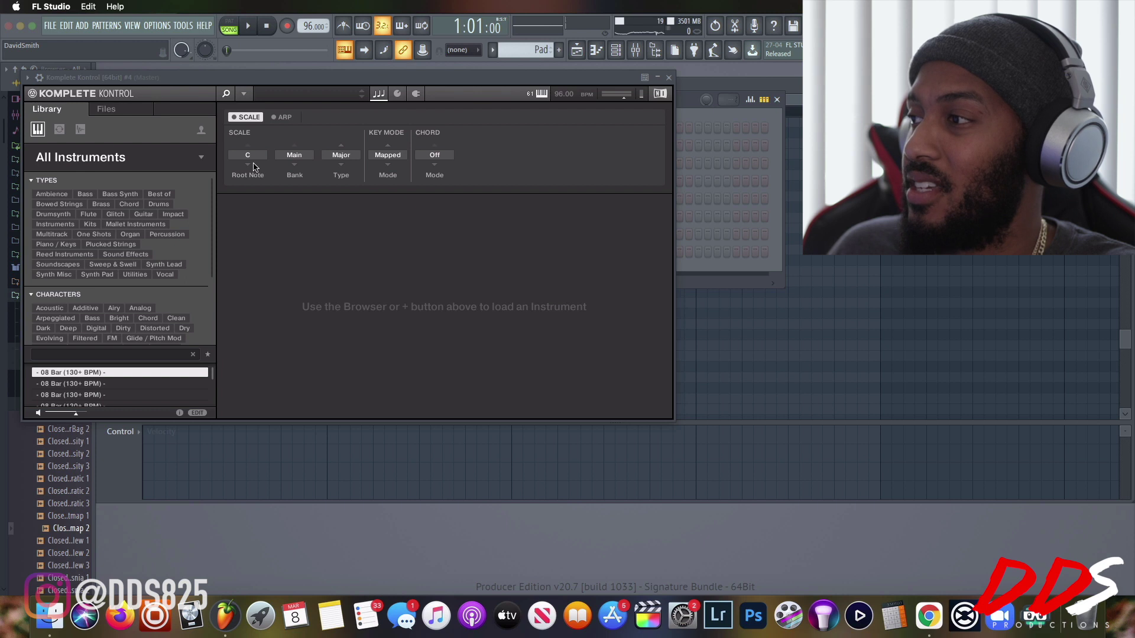
pyautogui.click(253, 155)
pyautogui.click(253, 209)
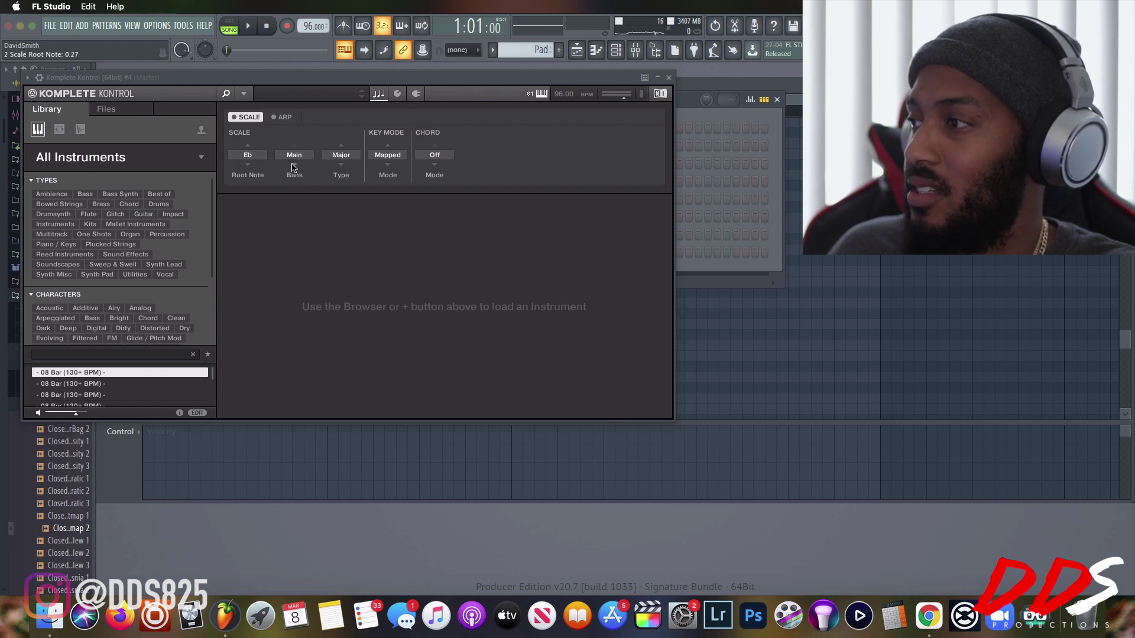
pyautogui.click(294, 155)
pyautogui.click(343, 155)
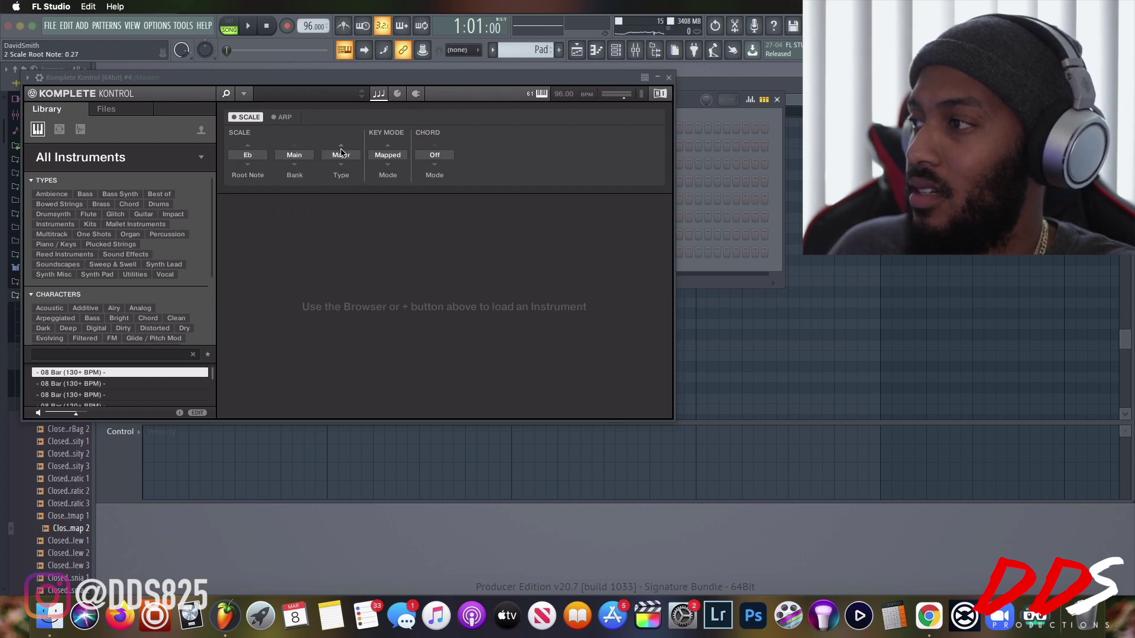
pyautogui.click(343, 155)
pyautogui.click(352, 197)
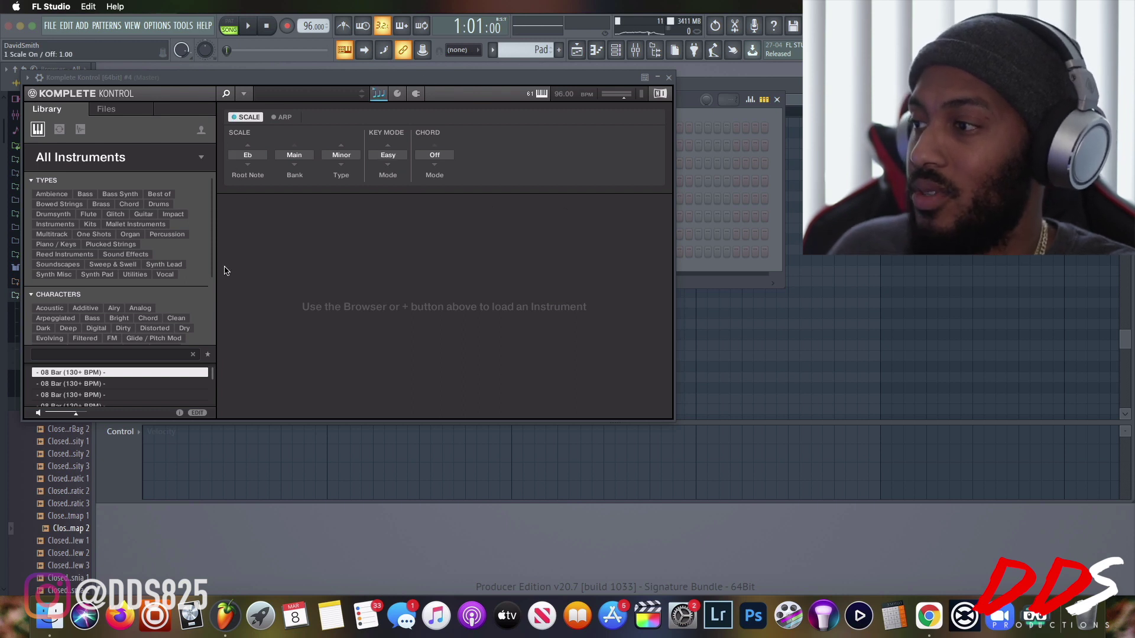
# Filter the instrument library to the favourite Synth Pad presets of Massive.
pyautogui.click(97, 274)
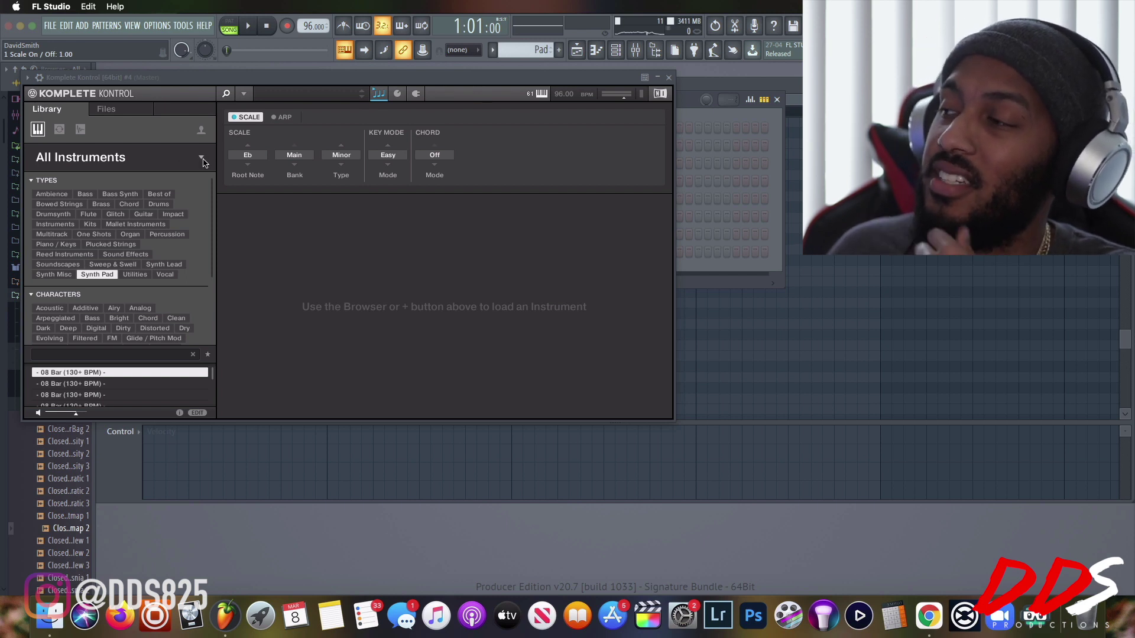
pyautogui.click(201, 160)
pyautogui.scroll(-5, 142, 254)
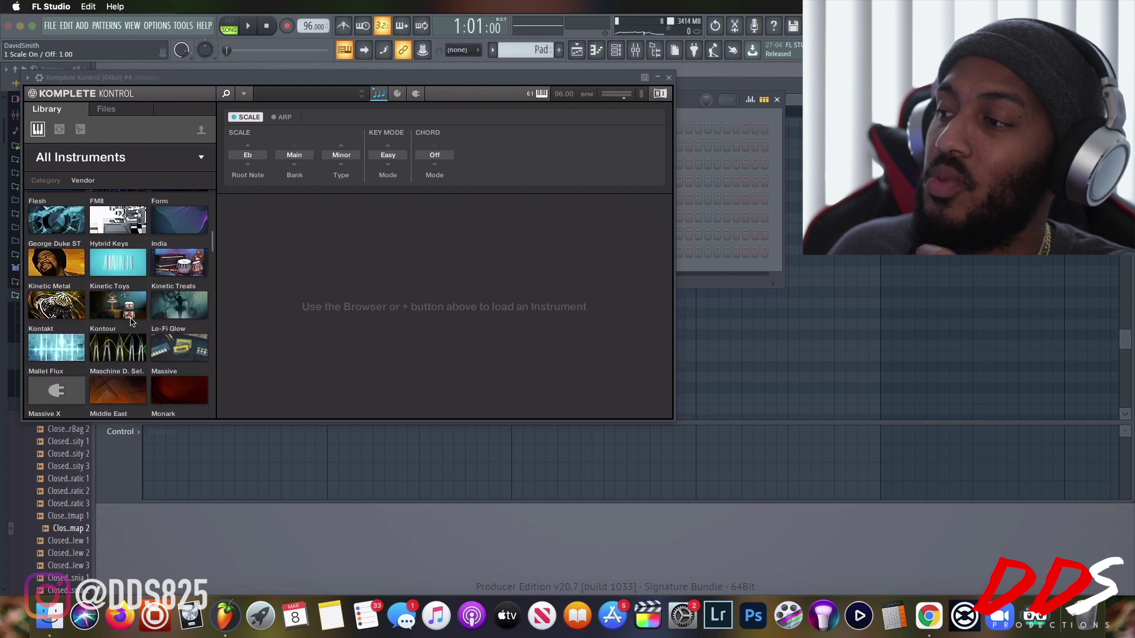
pyautogui.scroll(-5, 131, 321)
pyautogui.click(181, 219)
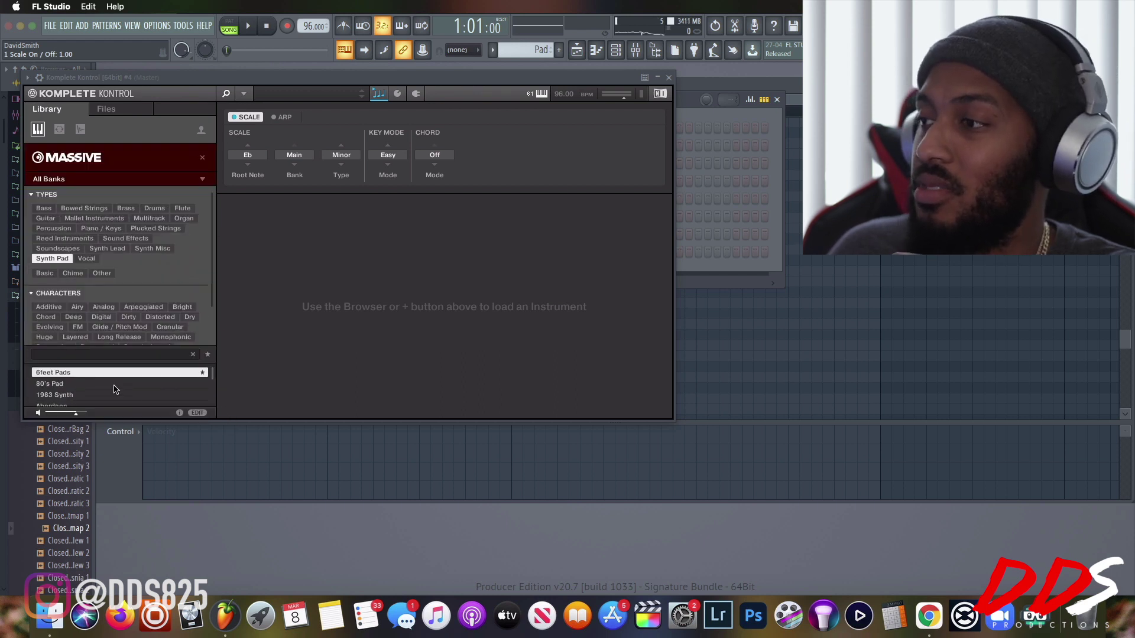
pyautogui.scroll(-3, 152, 393)
pyautogui.scroll(-3, 151, 393)
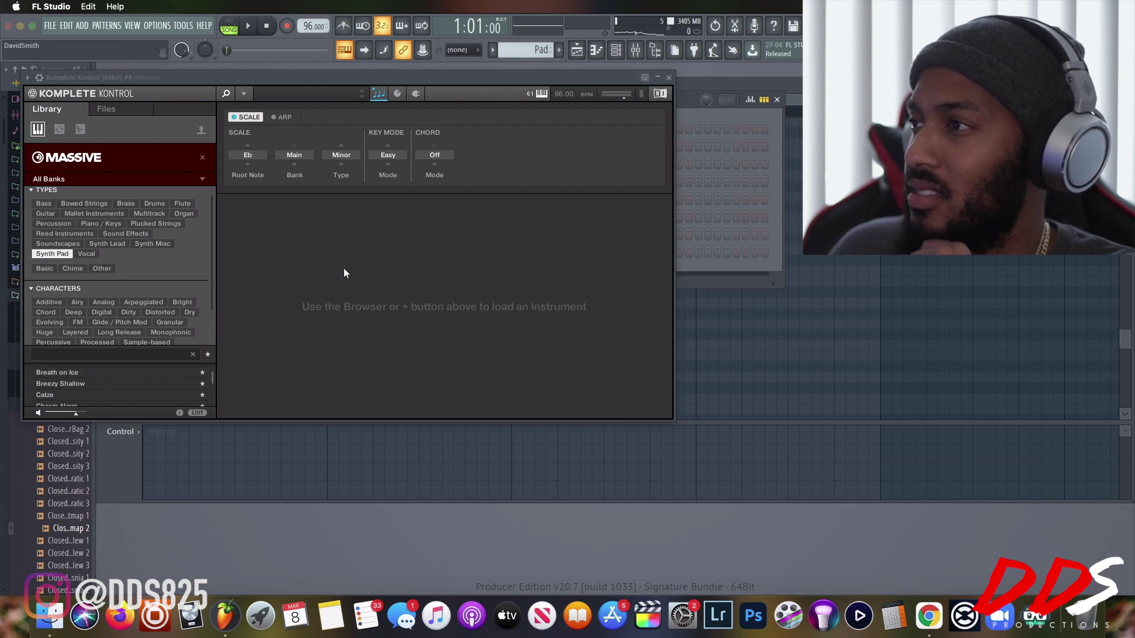
# Audition the Chasm Alarm and Catze pad presets, and load Chasm Alarm.
pyautogui.click(104, 385)
pyautogui.click(102, 403)
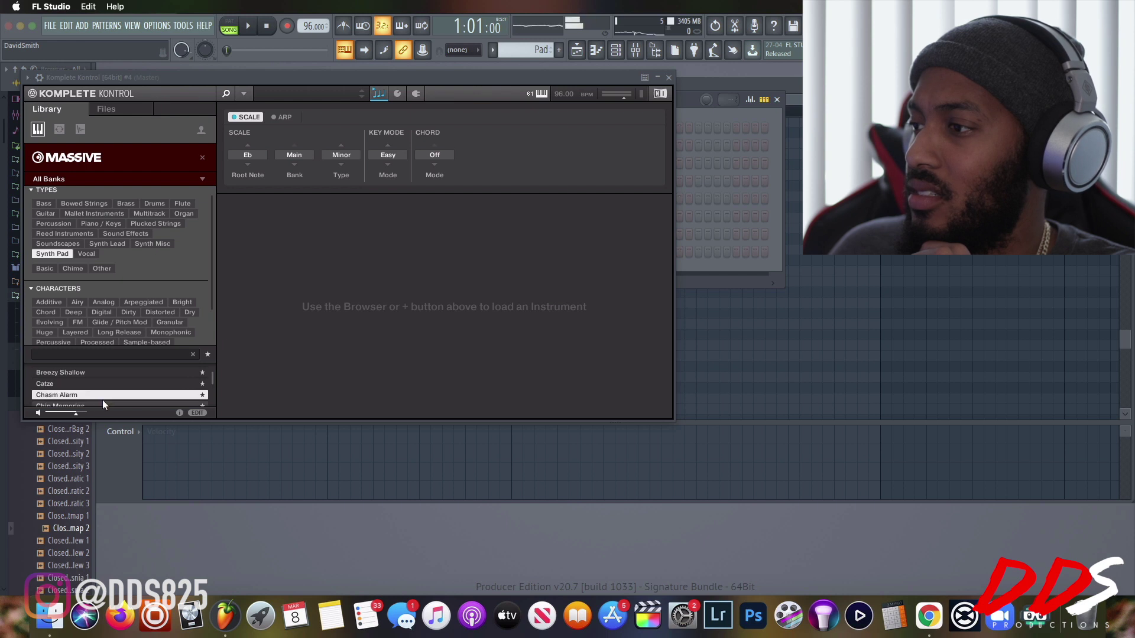
pyautogui.click(104, 385)
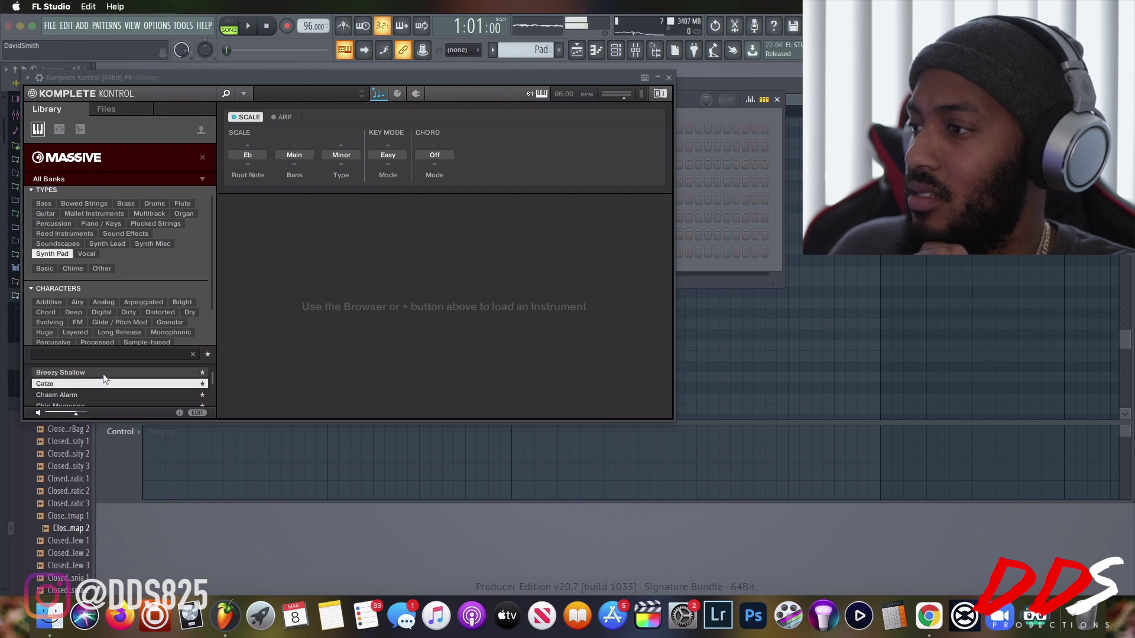
pyautogui.click(99, 392)
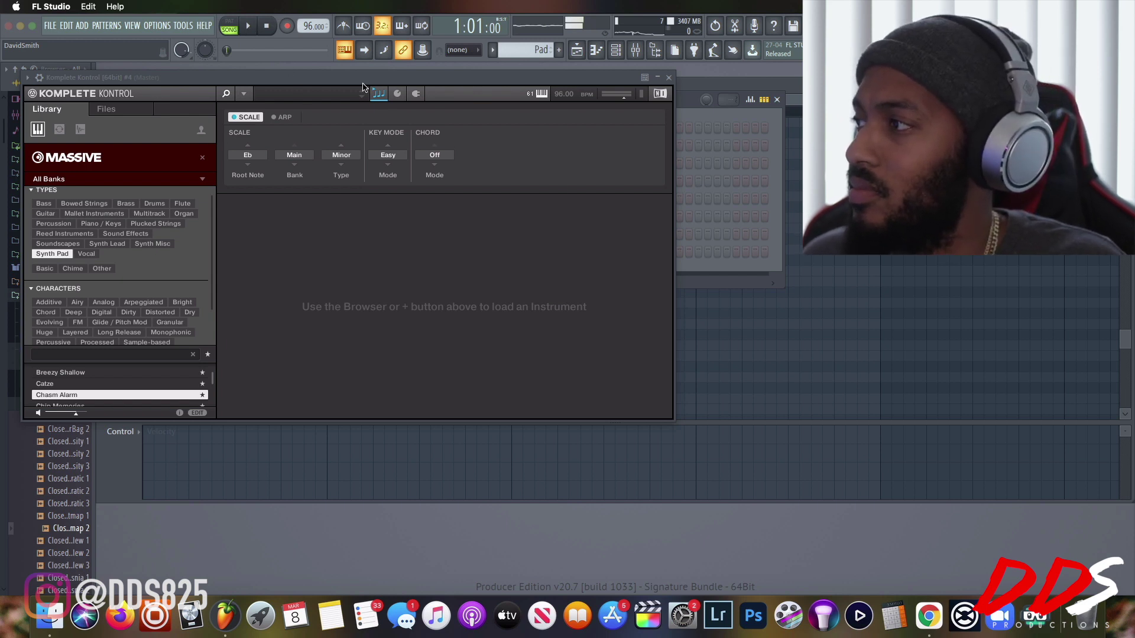
pyautogui.click(379, 96)
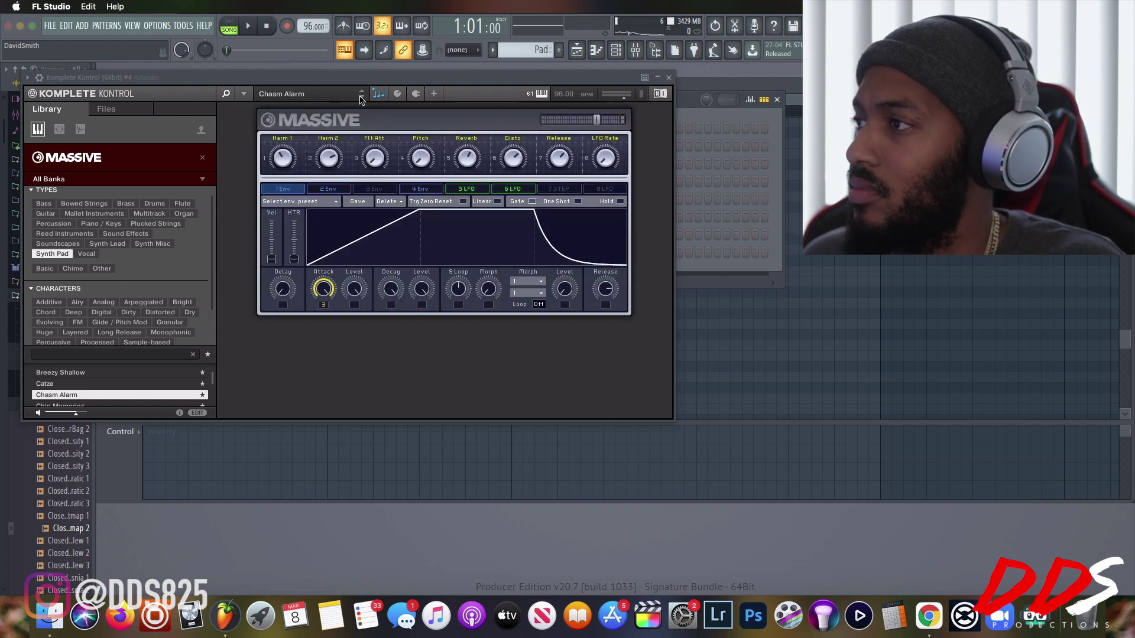
# Enlarge the Massive interface to Edit View with the library browser shown, and look through the favourite pad presets.
pyautogui.click(230, 94)
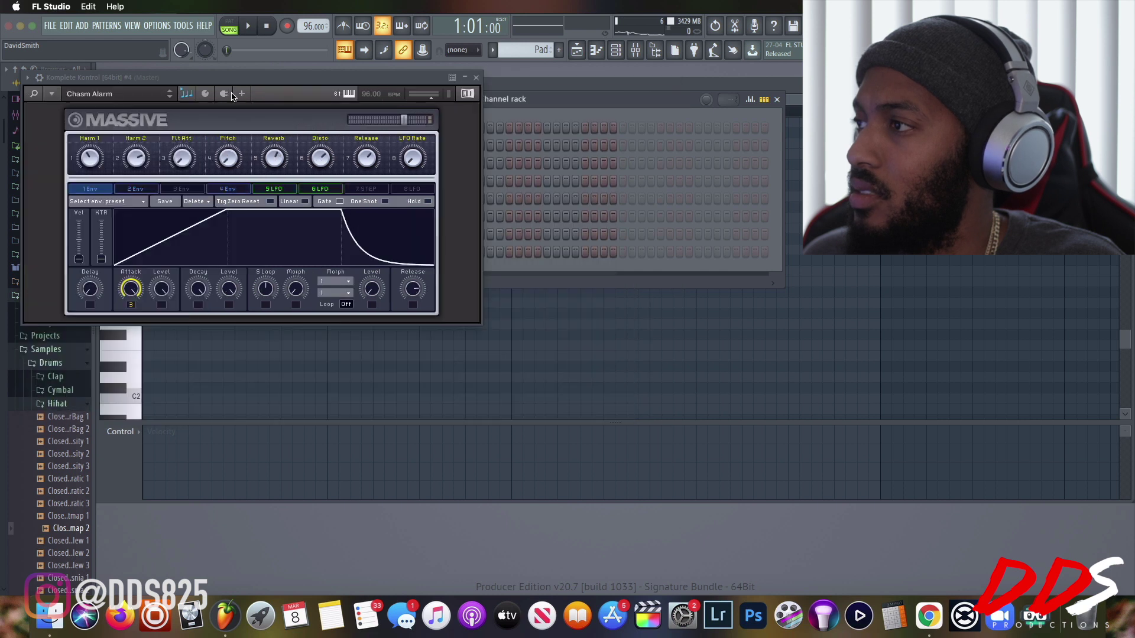
pyautogui.click(34, 93)
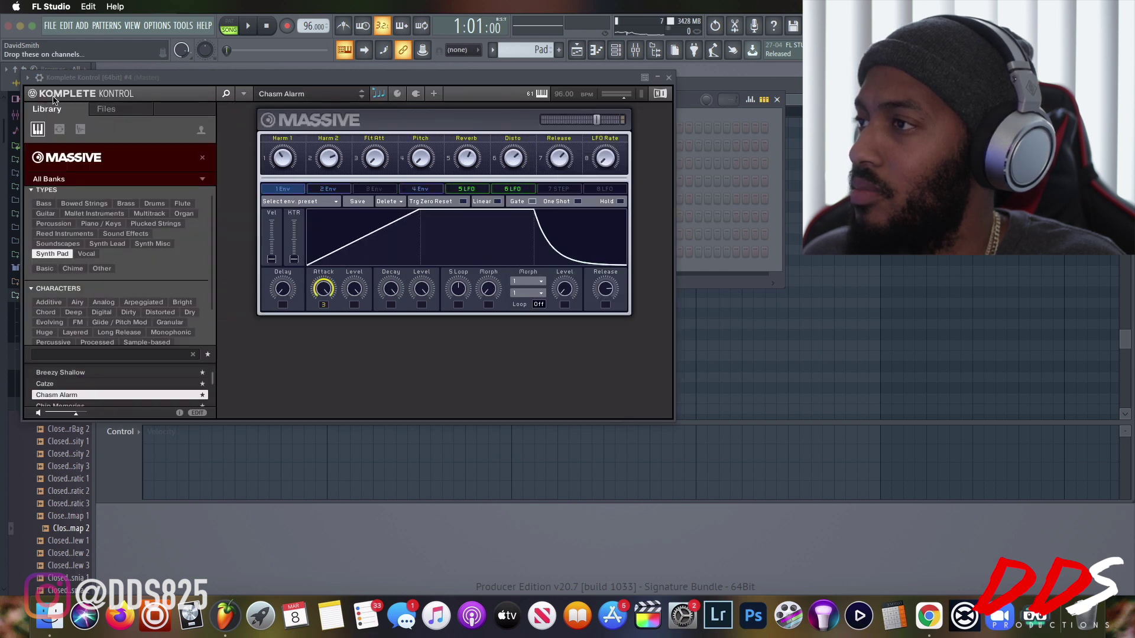
pyautogui.click(240, 97)
pyautogui.moveTo(278, 164)
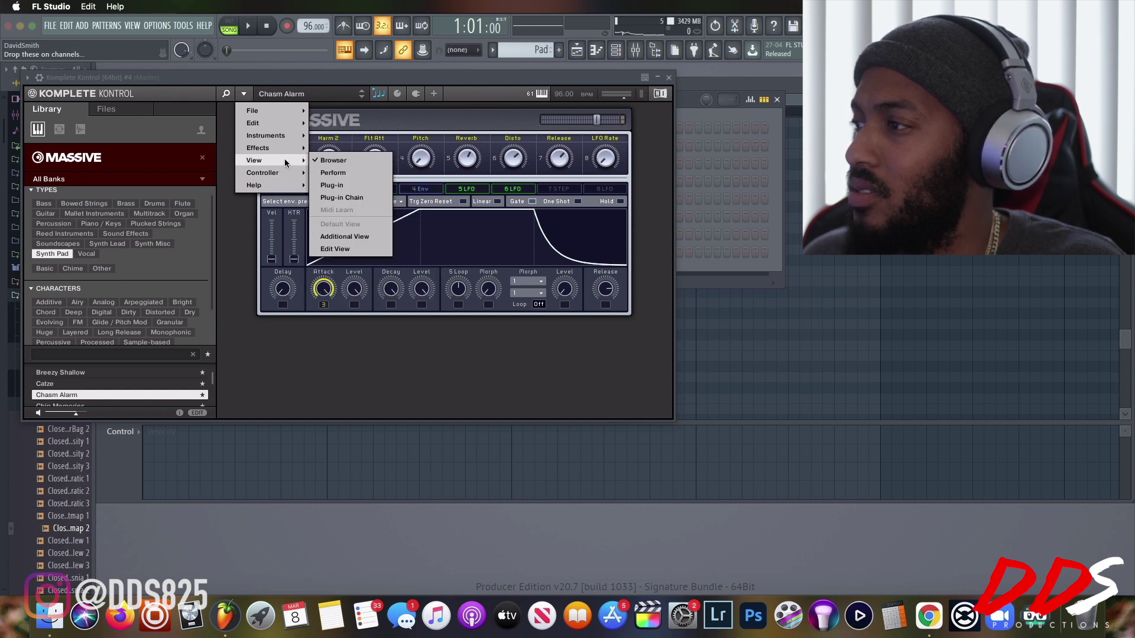
pyautogui.click(349, 245)
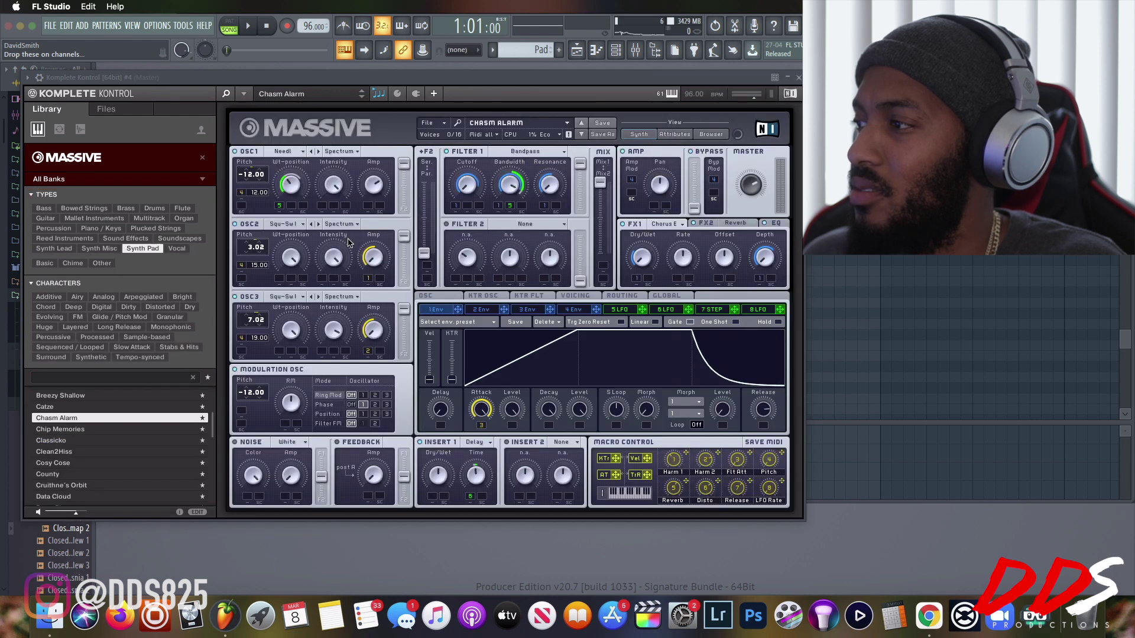
pyautogui.scroll(-5, 184, 410)
pyautogui.scroll(8, 184, 409)
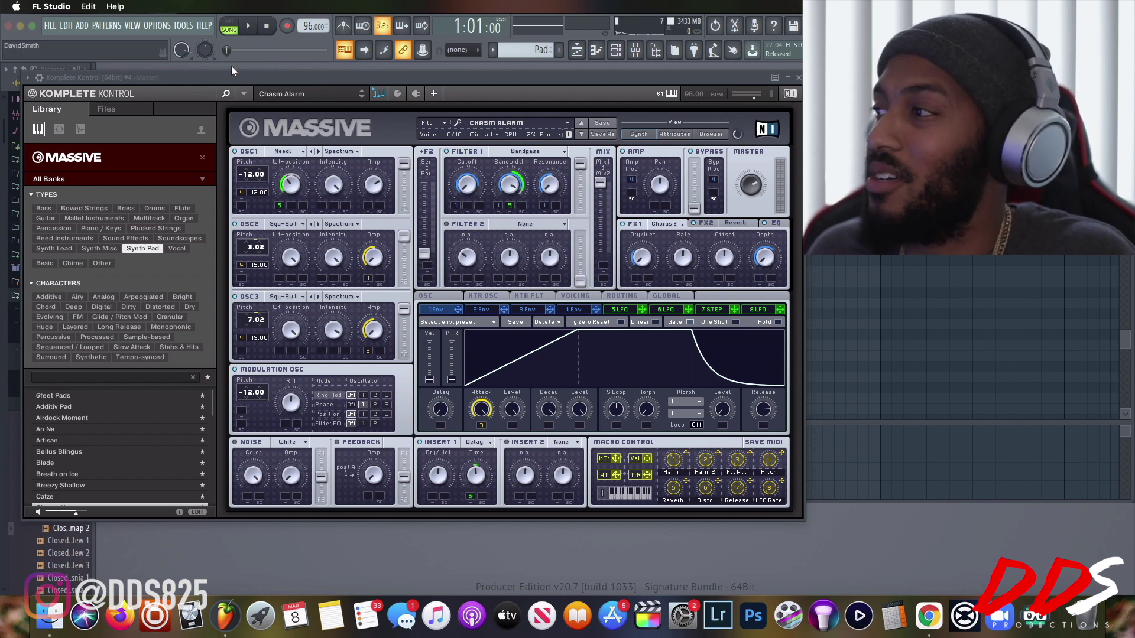
# Rehearse the Chasm Alarm pad against the song, record the pad part into the Pad pattern, and stop.
pyautogui.click(255, 28)
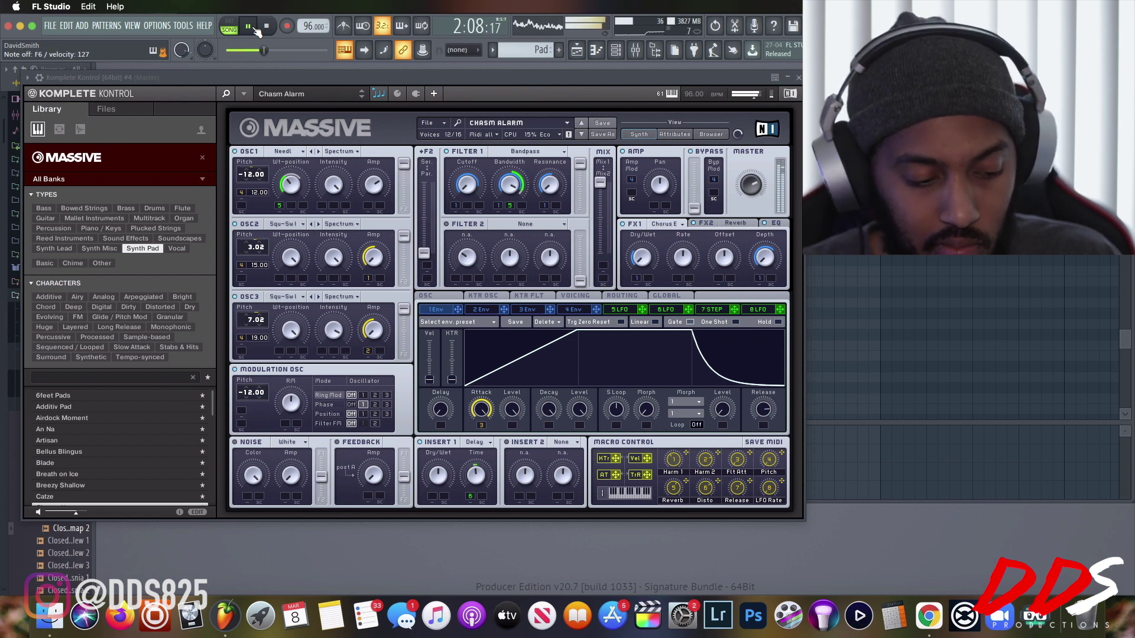
pyautogui.click(254, 28)
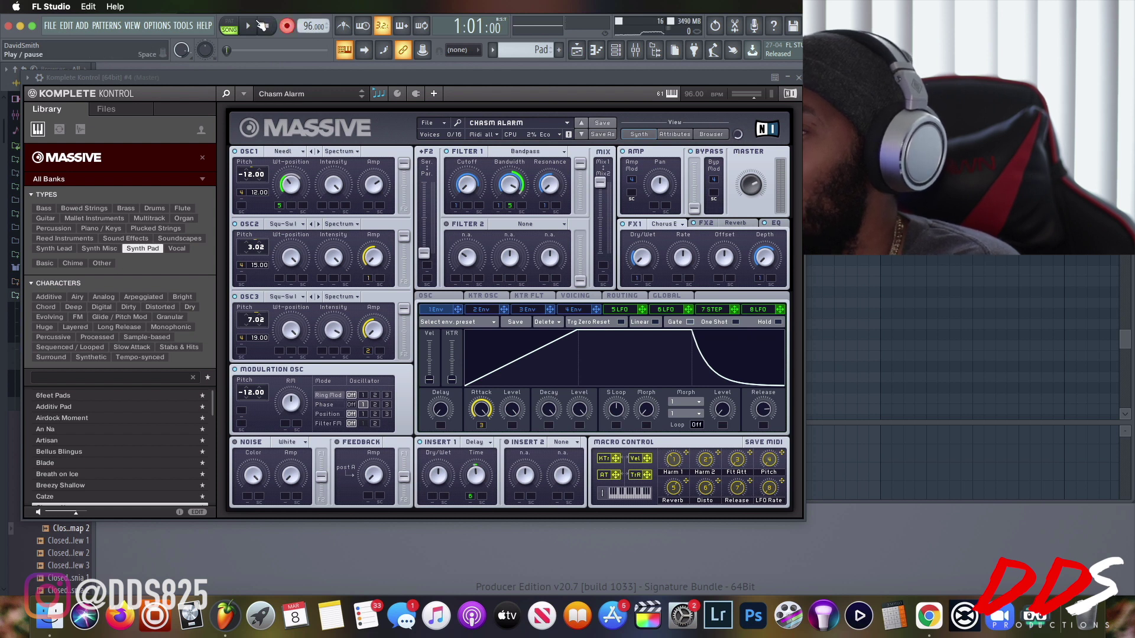
pyautogui.click(257, 24)
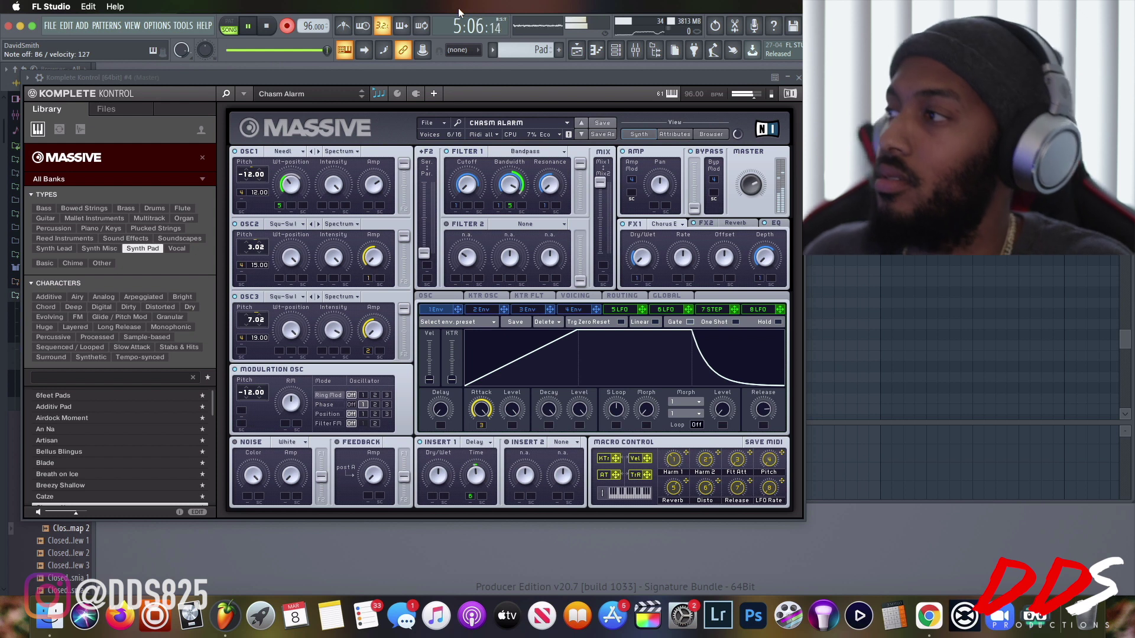
pyautogui.click(264, 28)
pyautogui.click(248, 28)
pyautogui.click(270, 28)
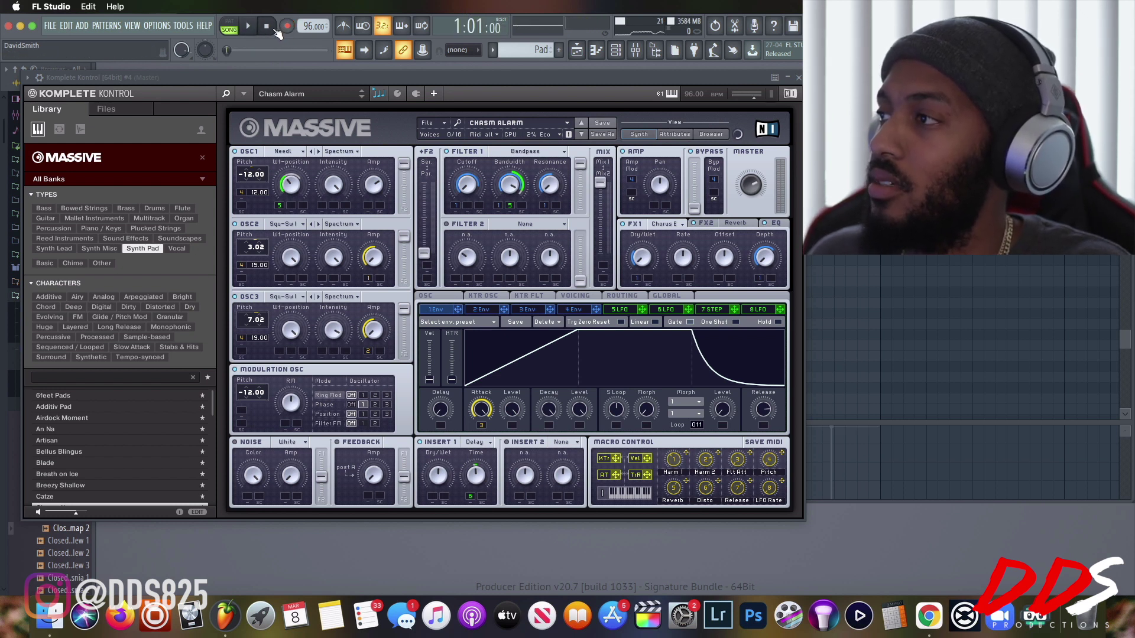
# Close the Massive window and quantize the recorded pad notes in the piano roll while the song plays.
pyautogui.click(256, 27)
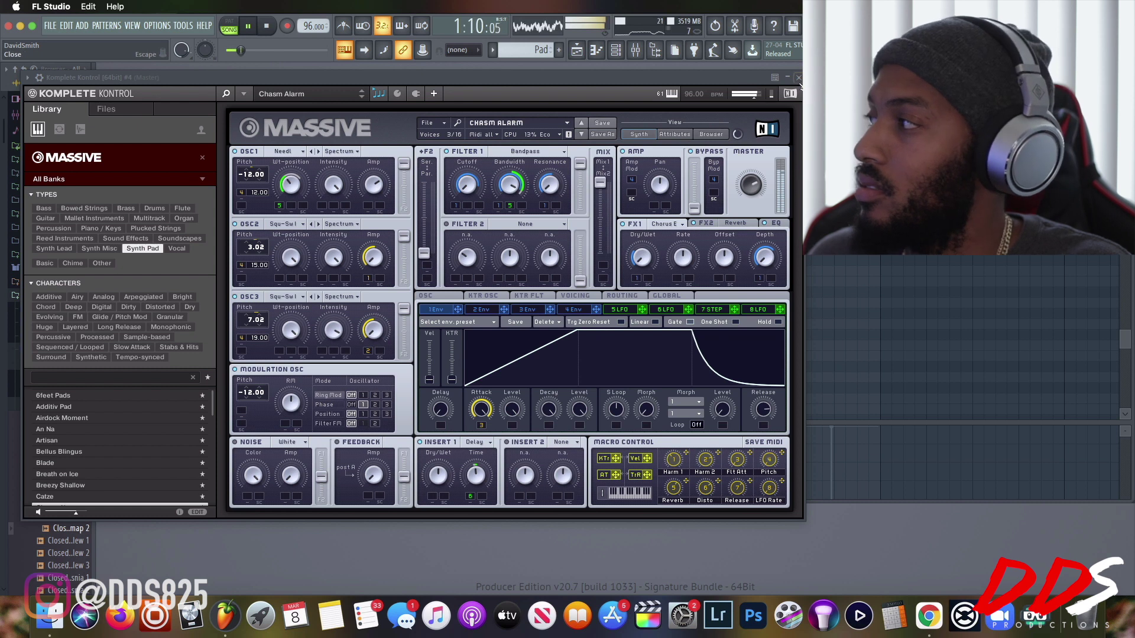
pyautogui.click(798, 77)
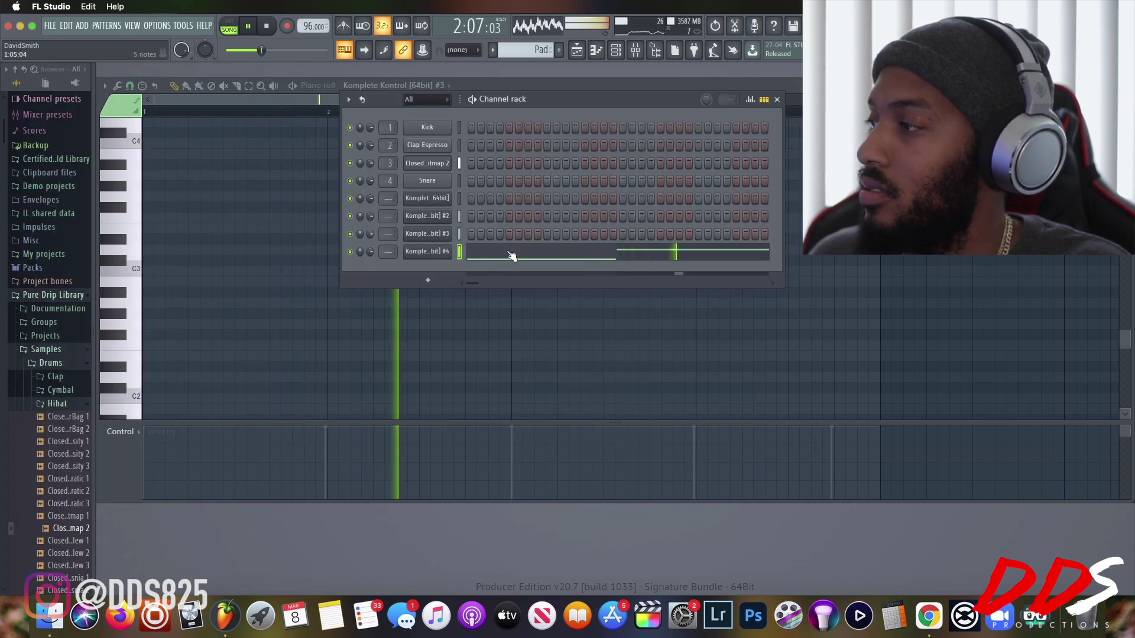
pyautogui.press('Escape')
pyautogui.scroll(-4, 352, 194)
pyautogui.scroll(10, 352, 194)
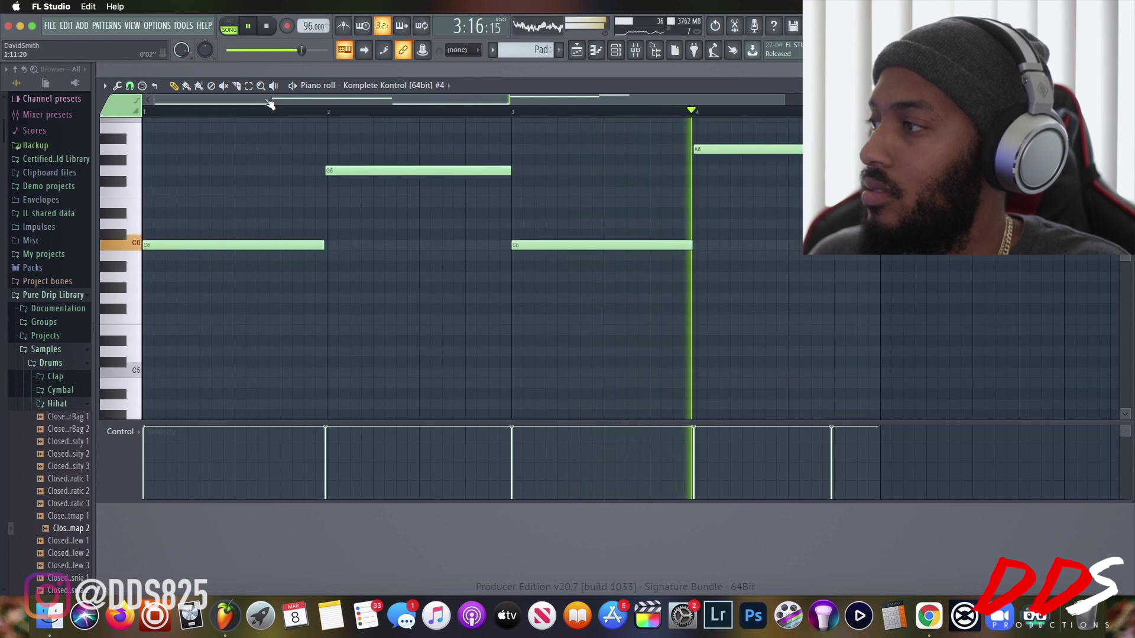
pyautogui.click(105, 85)
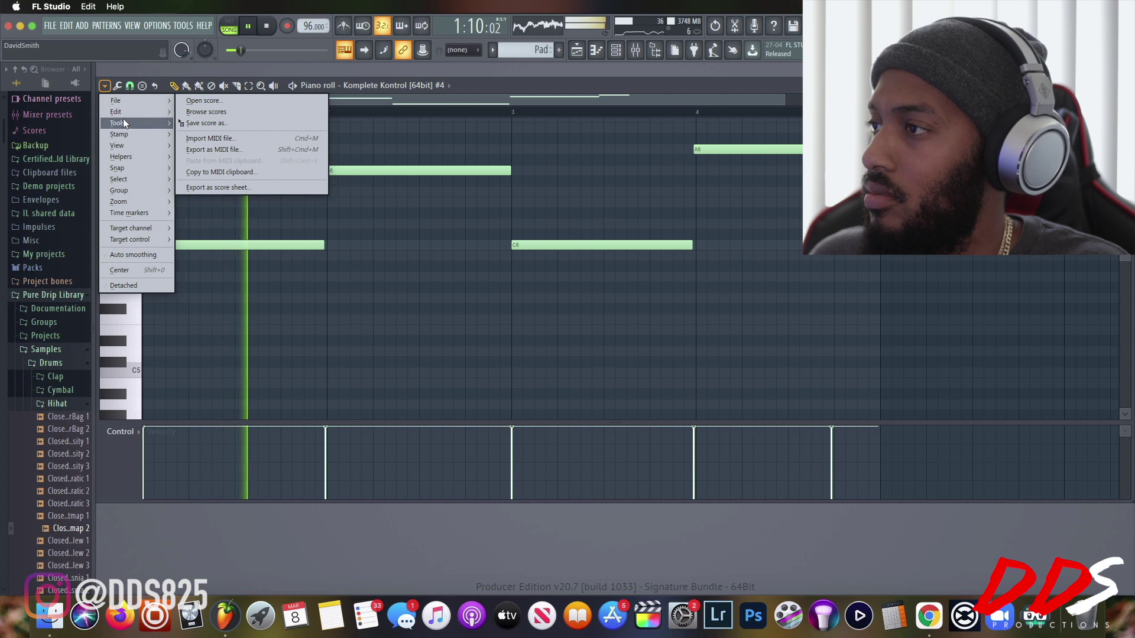
pyautogui.moveTo(121, 123)
pyautogui.click(520, 144)
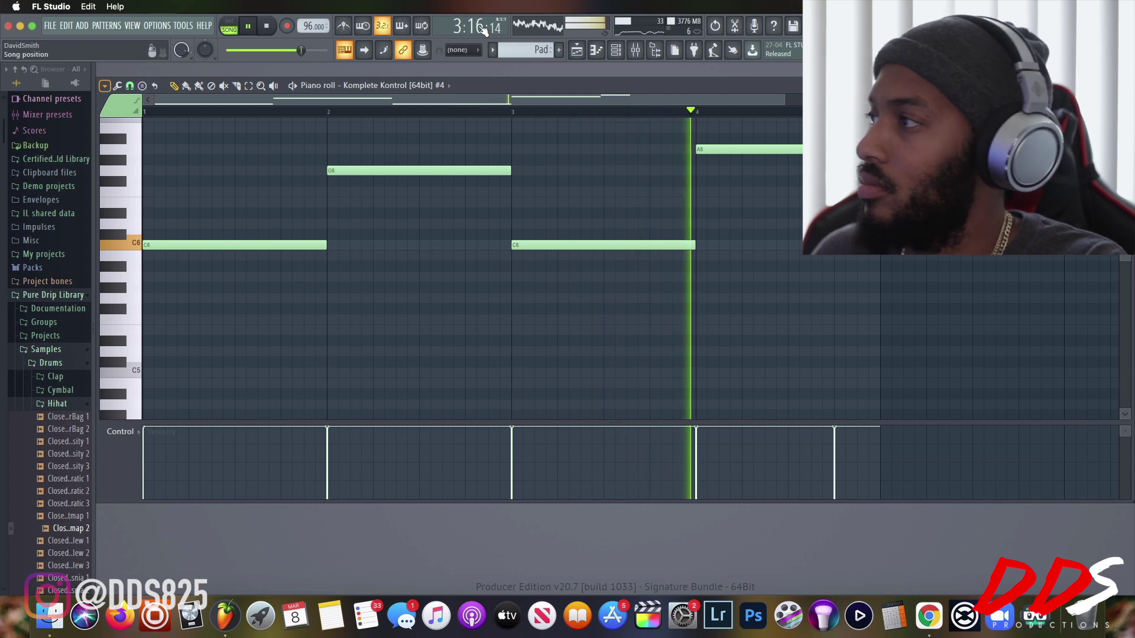
# Clone the Pattern 1 drum pattern.
pyautogui.click(615, 50)
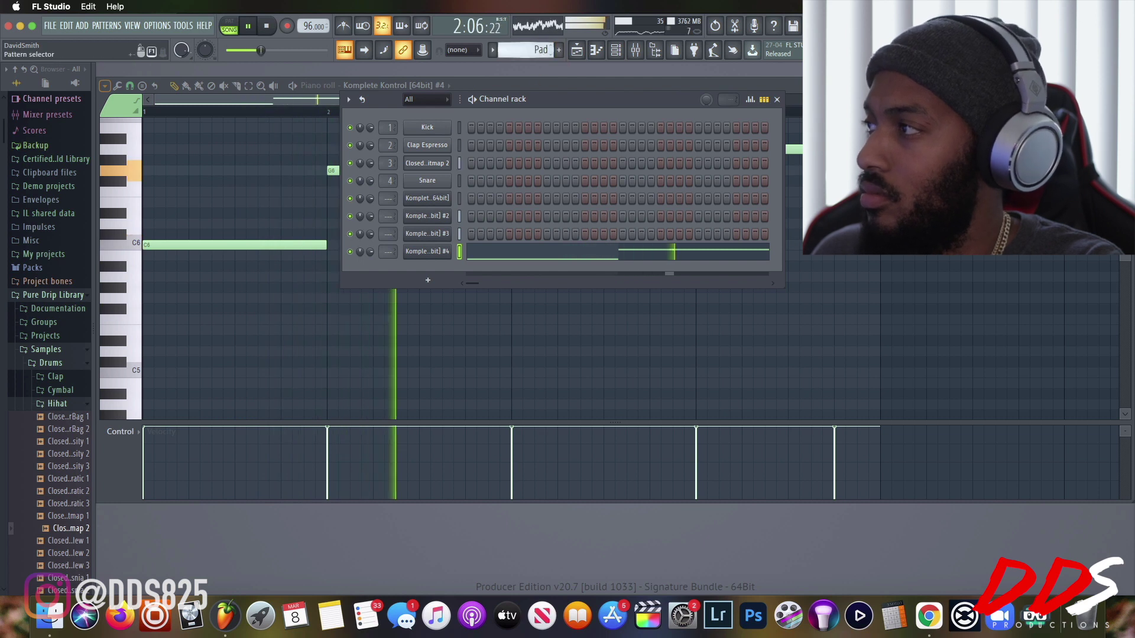
pyautogui.scroll(1, 542, 54)
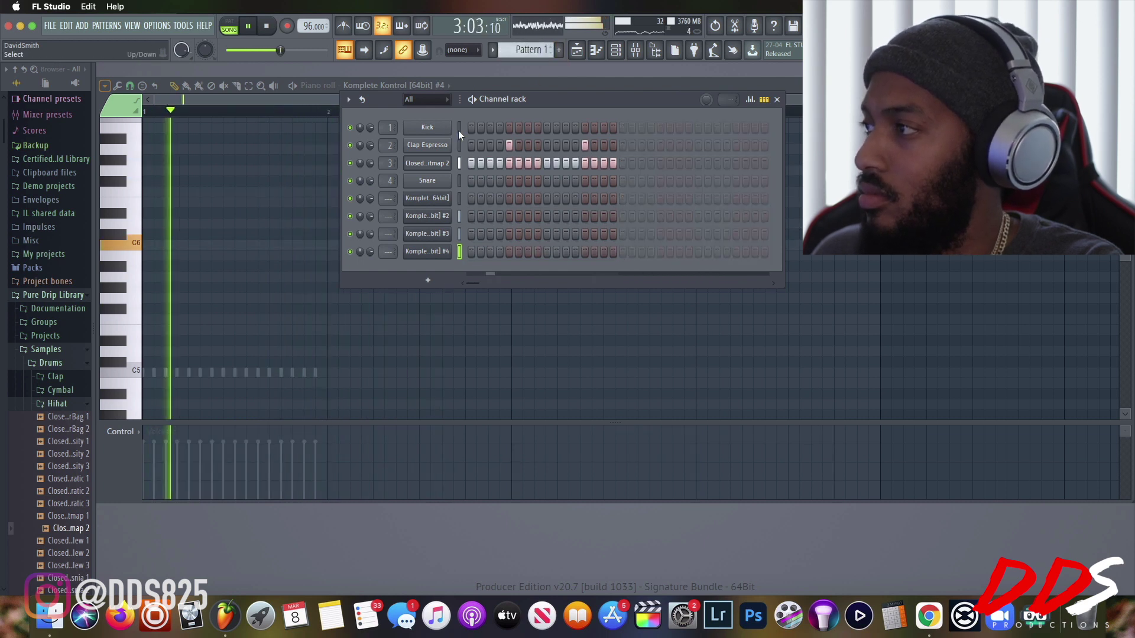
pyautogui.click(506, 52)
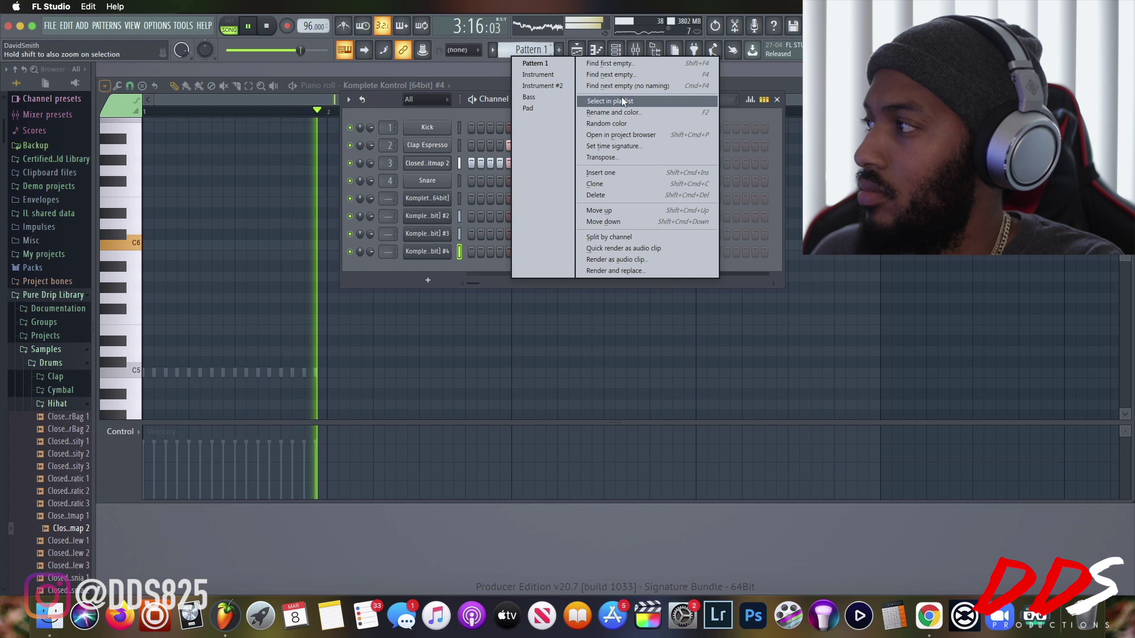
pyautogui.click(619, 182)
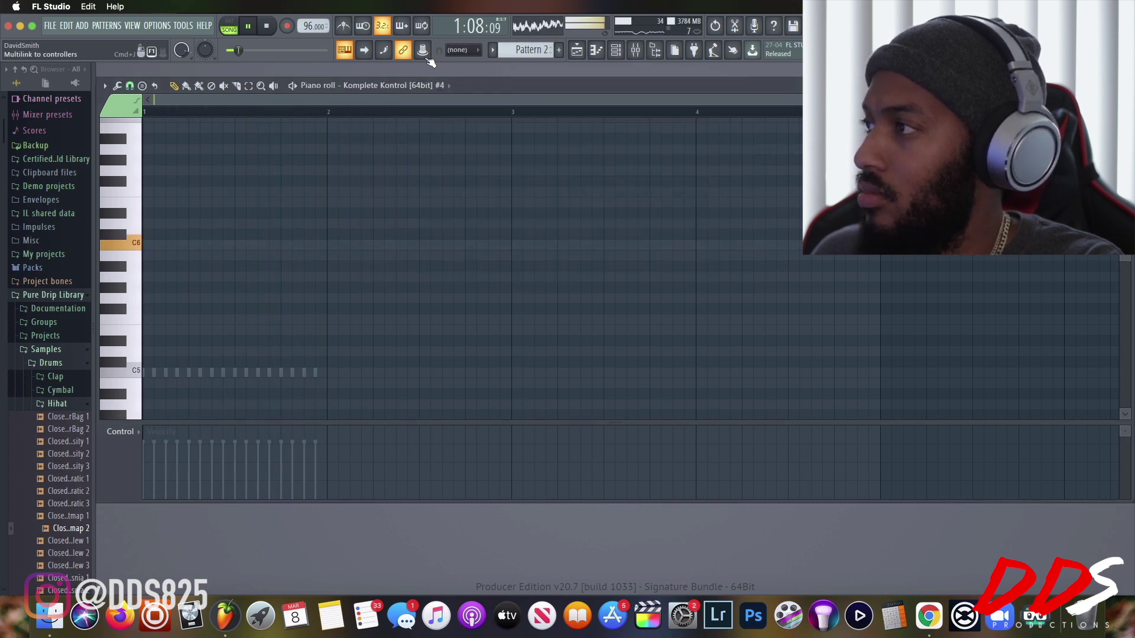
# Replace the four Pattern 1 clips on Track 1 of the playlist with Pattern 2 clips across bars 1 to 4.
pyautogui.click(576, 52)
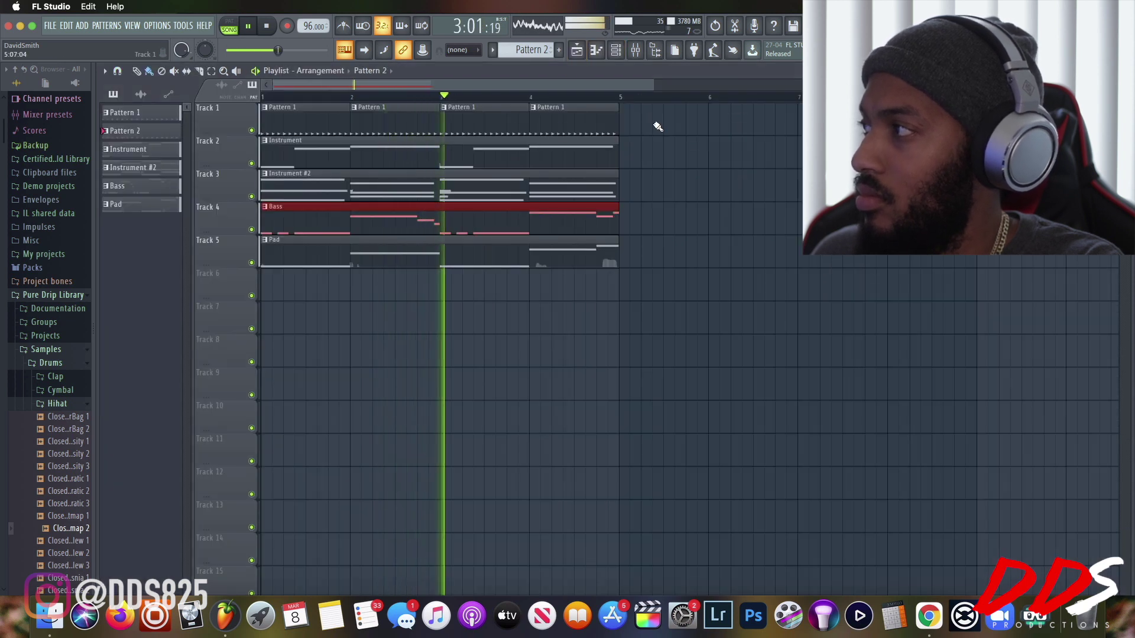
pyautogui.click(630, 120)
pyautogui.rightClick(662, 112)
pyautogui.rightClick(567, 117)
pyautogui.rightClick(510, 122)
pyautogui.rightClick(429, 129)
pyautogui.rightClick(333, 120)
pyautogui.moveTo(267, 122)
pyautogui.mouseDown()
pyautogui.moveTo(541, 114)
pyautogui.moveTo(516, 109)
pyautogui.mouseUp()
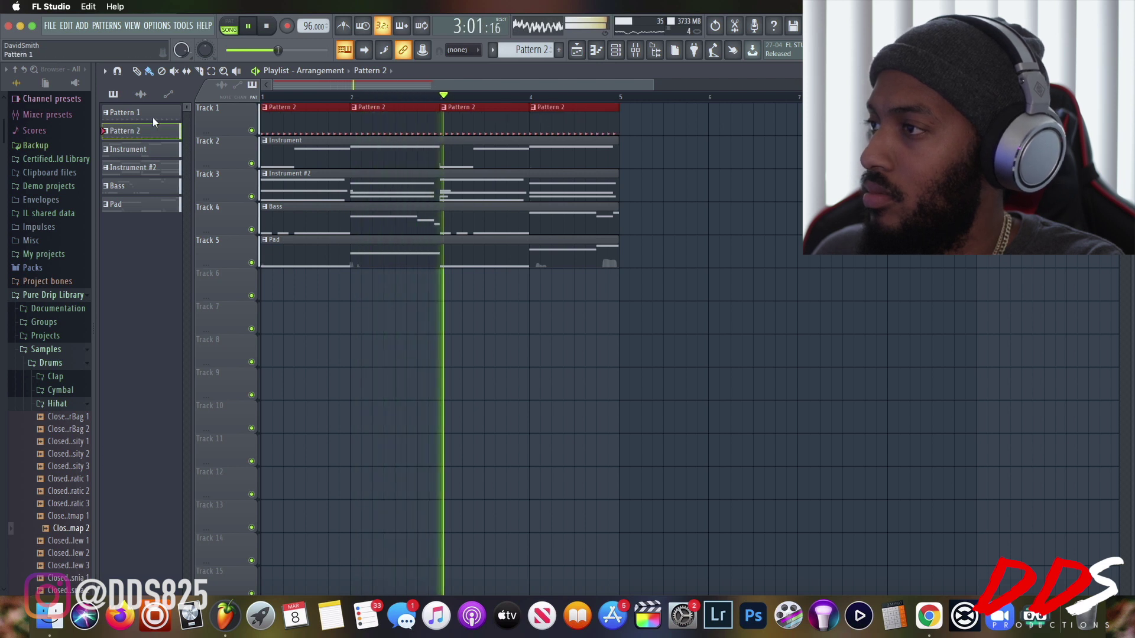
# Program kicks on steps 1, 4, 7 and 17 of Pattern 2 in the channel rack.
pyautogui.press('F7')
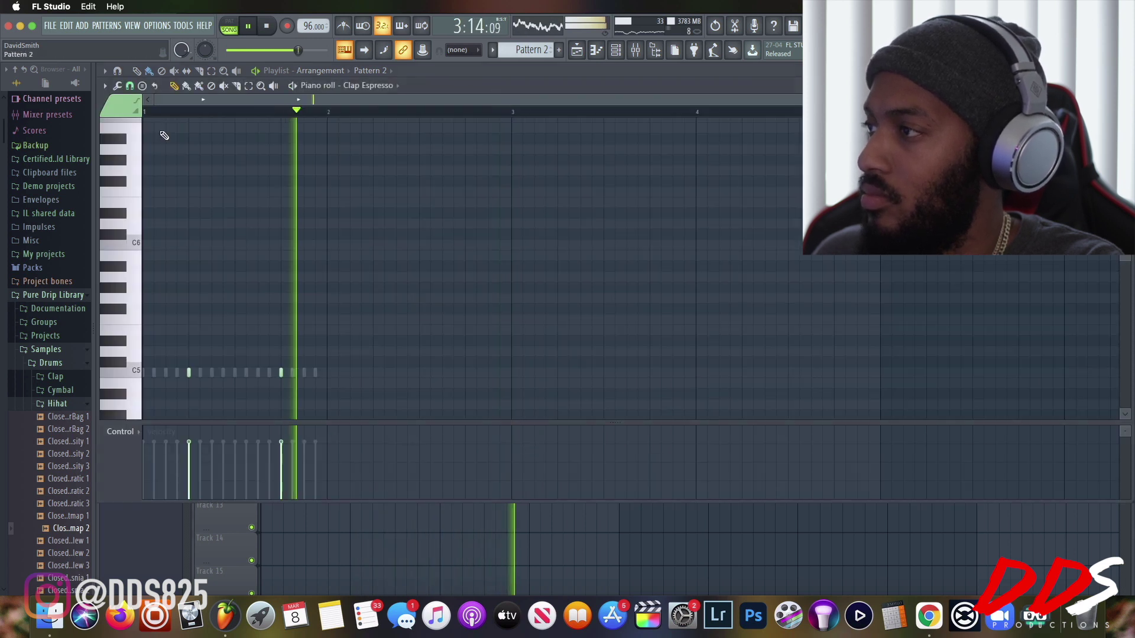
pyautogui.click(614, 52)
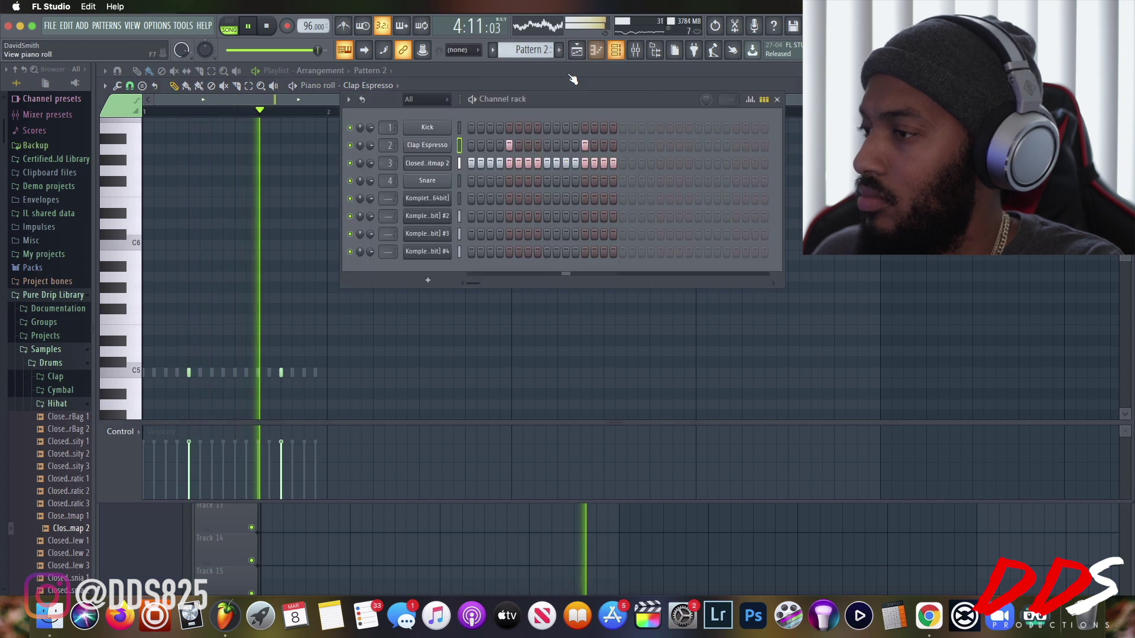
pyautogui.click(471, 128)
pyautogui.click(499, 127)
pyautogui.click(528, 128)
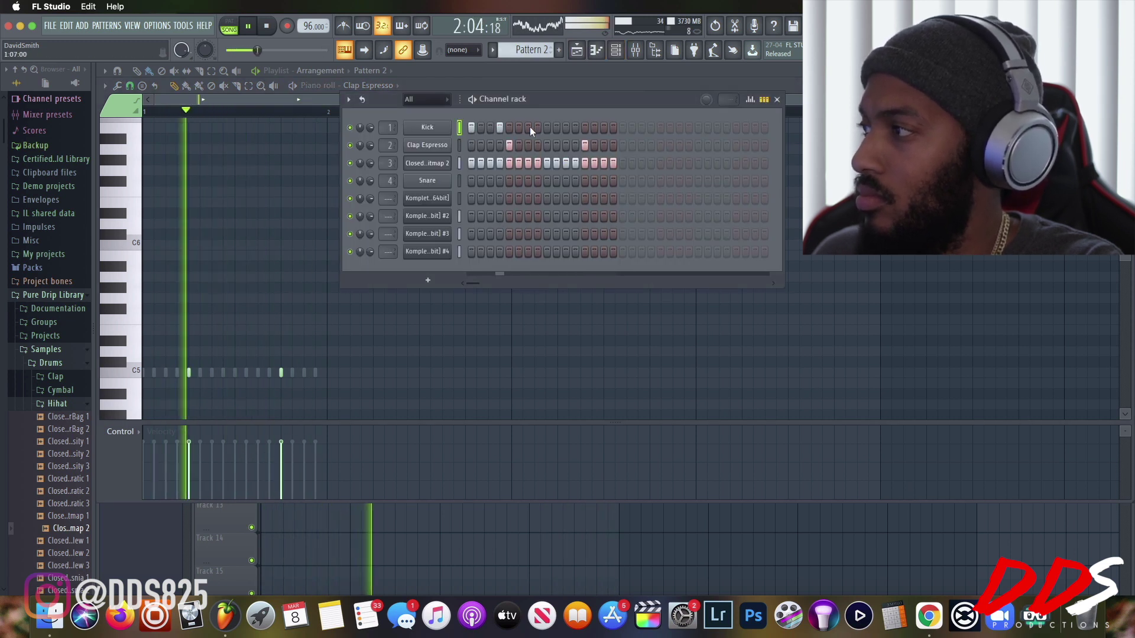
pyautogui.click(566, 128)
pyautogui.click(566, 128)
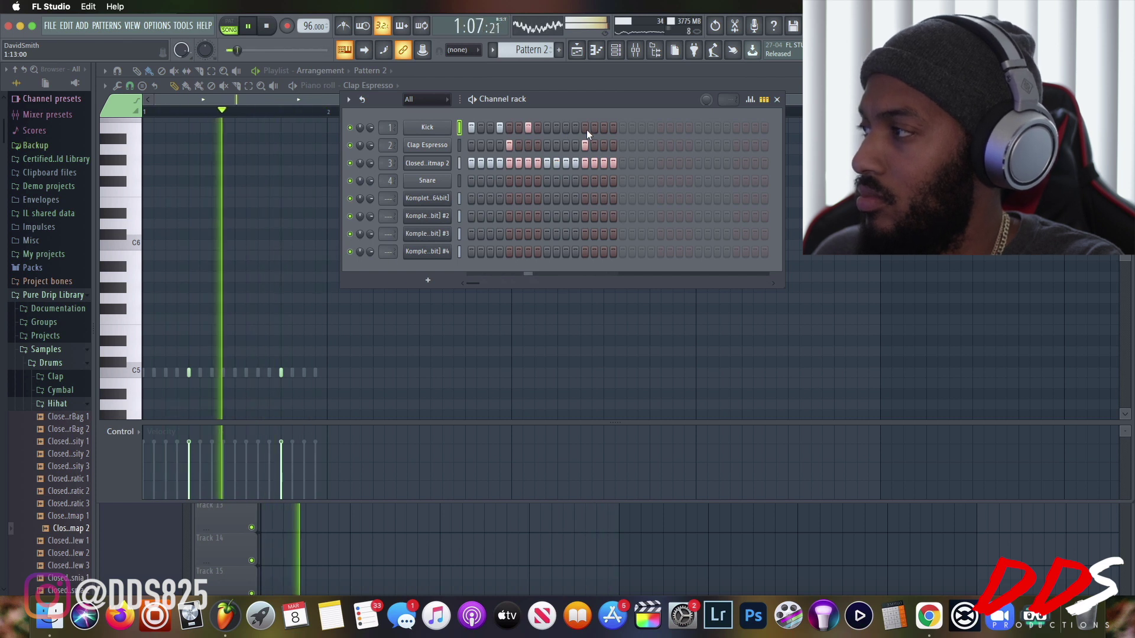
pyautogui.click(621, 128)
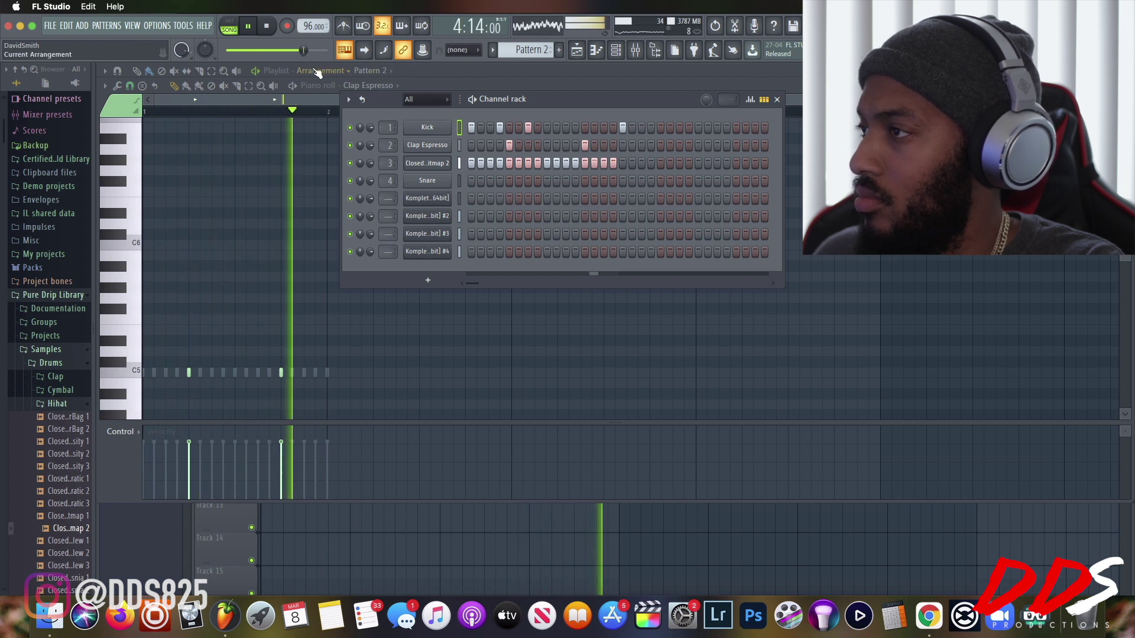
# Delete the Pattern 2 clips starting at bars 2 and 4 on Track 1 of the playlist.
pyautogui.click(403, 70)
pyautogui.rightClick(377, 126)
pyautogui.rightClick(574, 130)
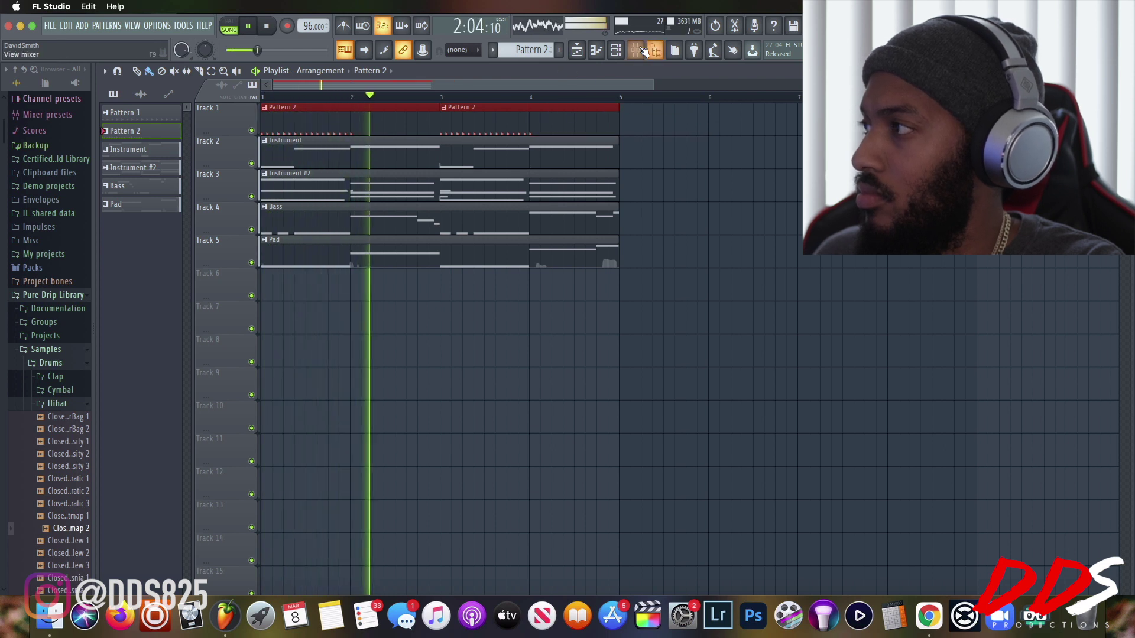
# Set Pattern 2's length to 64 steps in the channel rack, and widen and reposition the rack to show more steps.
pyautogui.click(597, 52)
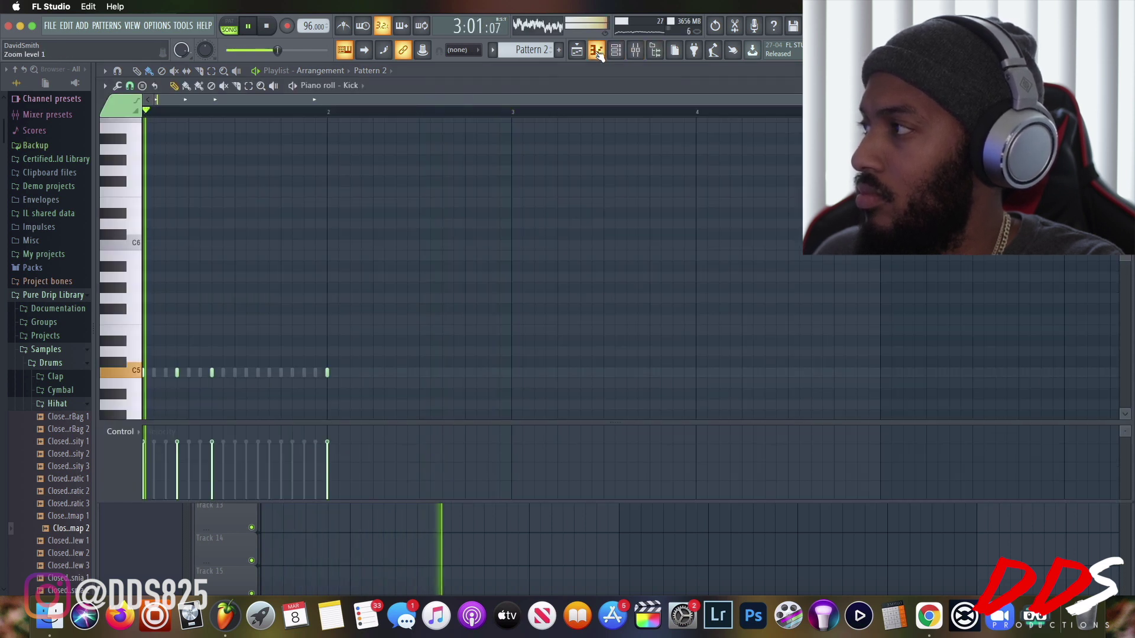
pyautogui.click(616, 52)
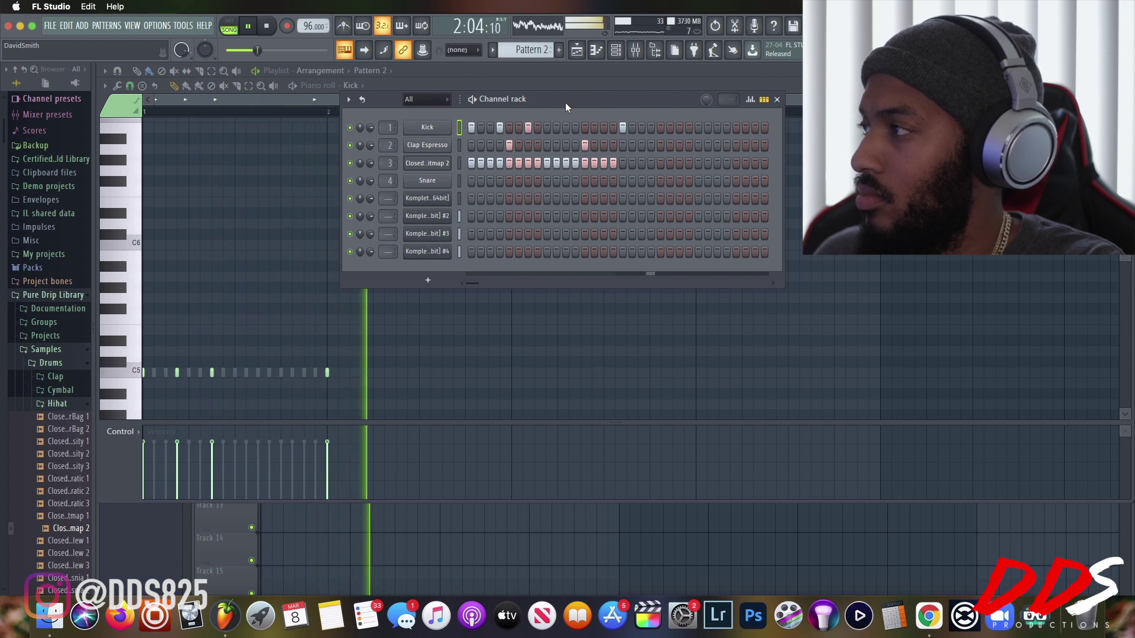
pyautogui.click(574, 53)
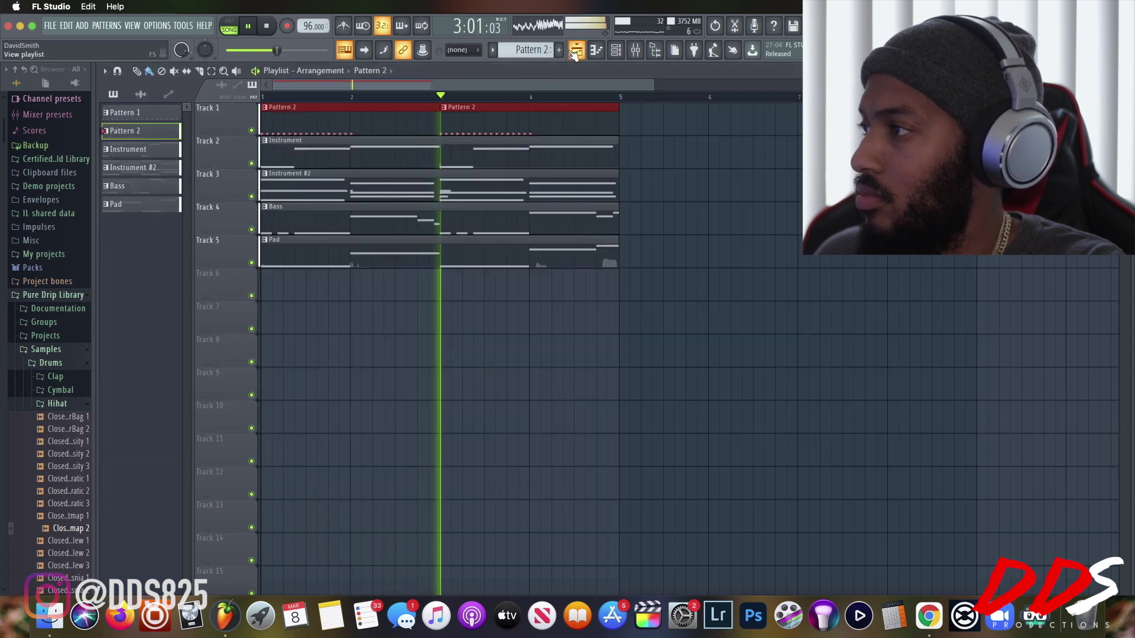
pyautogui.click(616, 49)
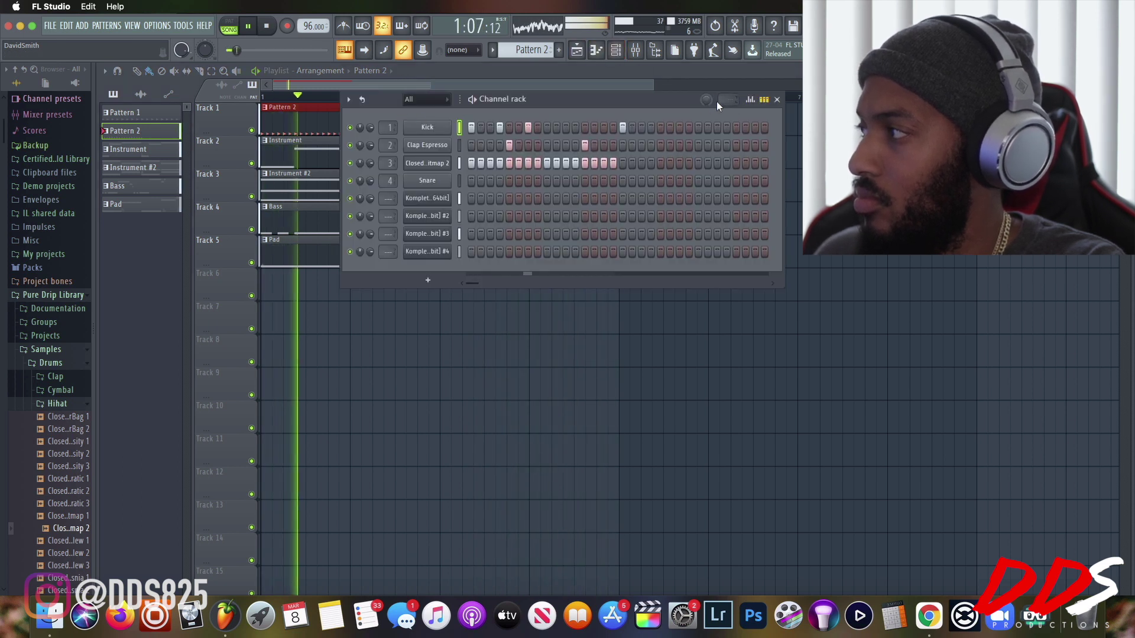
pyautogui.moveTo(730, 100); pyautogui.dragTo(730, 48)
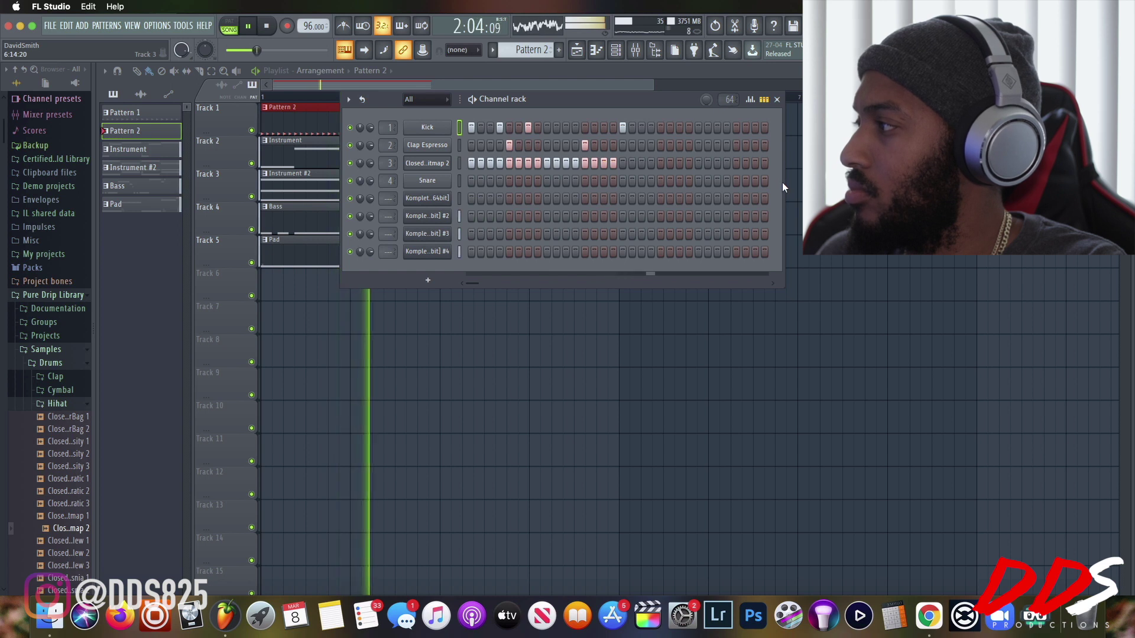
pyautogui.moveTo(784, 183); pyautogui.dragTo(1122, 183)
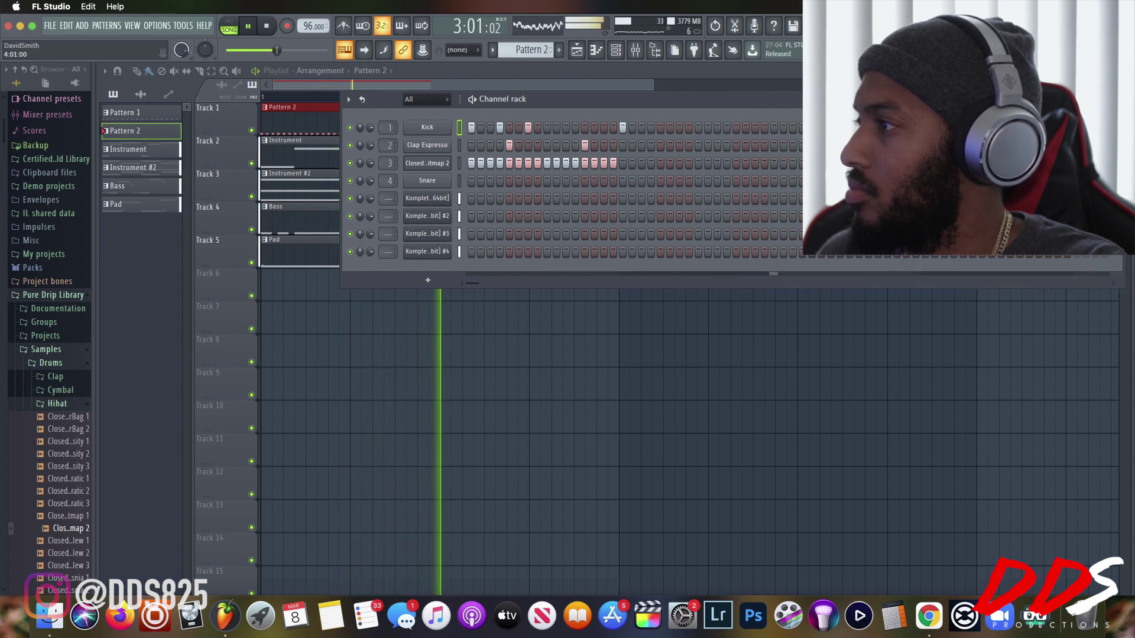
pyautogui.moveTo(842, 94); pyautogui.dragTo(699, 80)
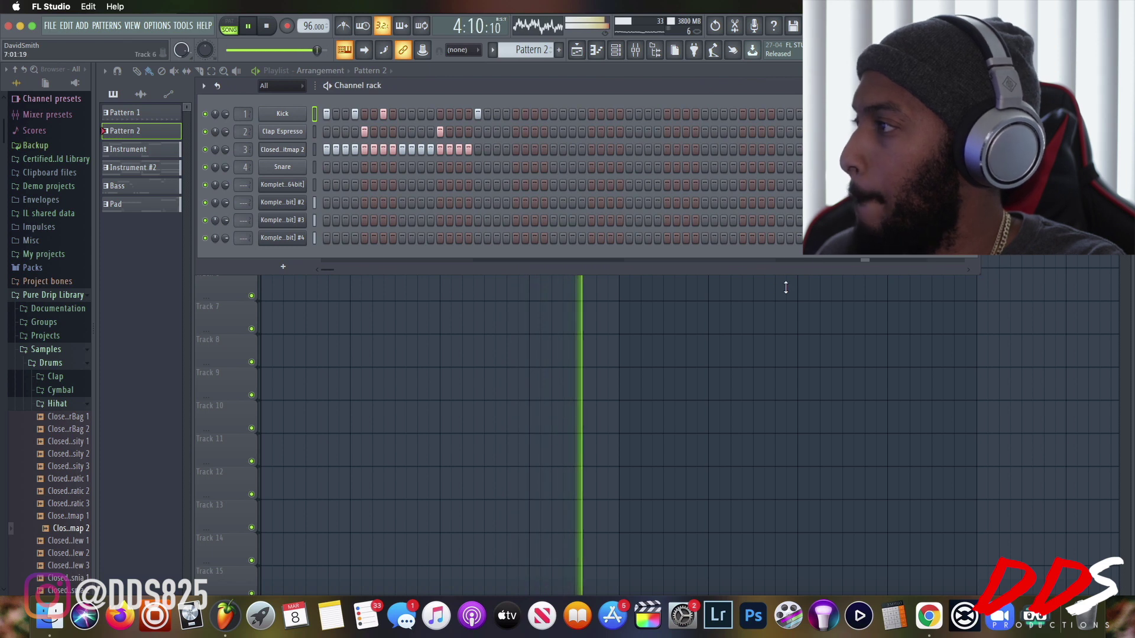
# Fill the closed hi-hat row from step 17 through the end of Pattern 2 and add claps on steps 21, 29, 37 and 45.
pyautogui.moveTo(480, 149); pyautogui.dragTo(950, 150)
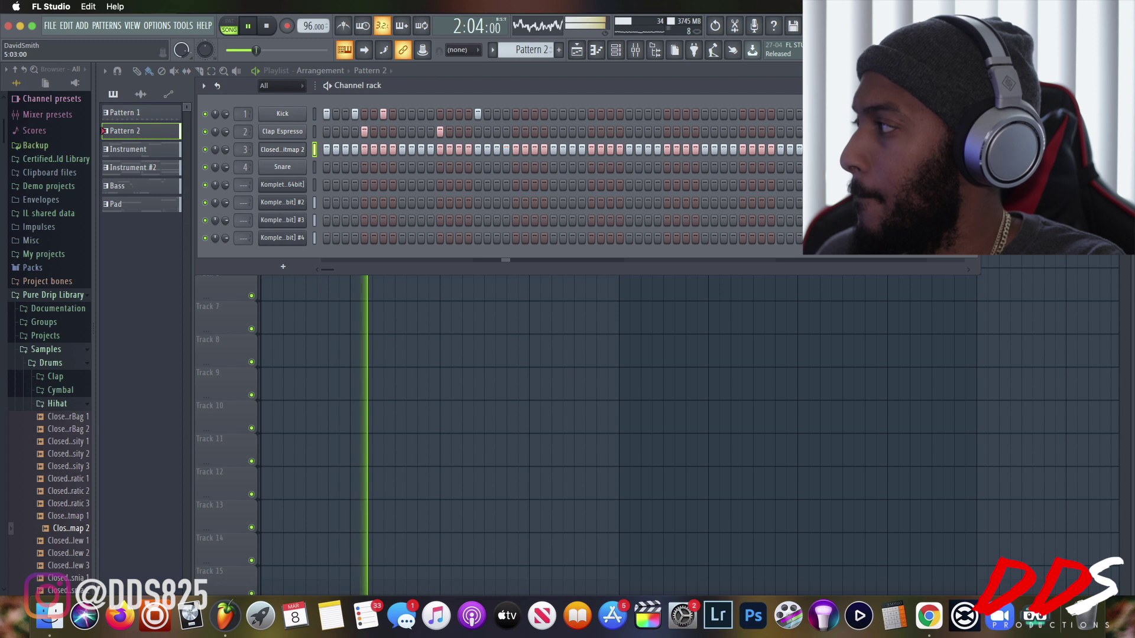
pyautogui.click(516, 131)
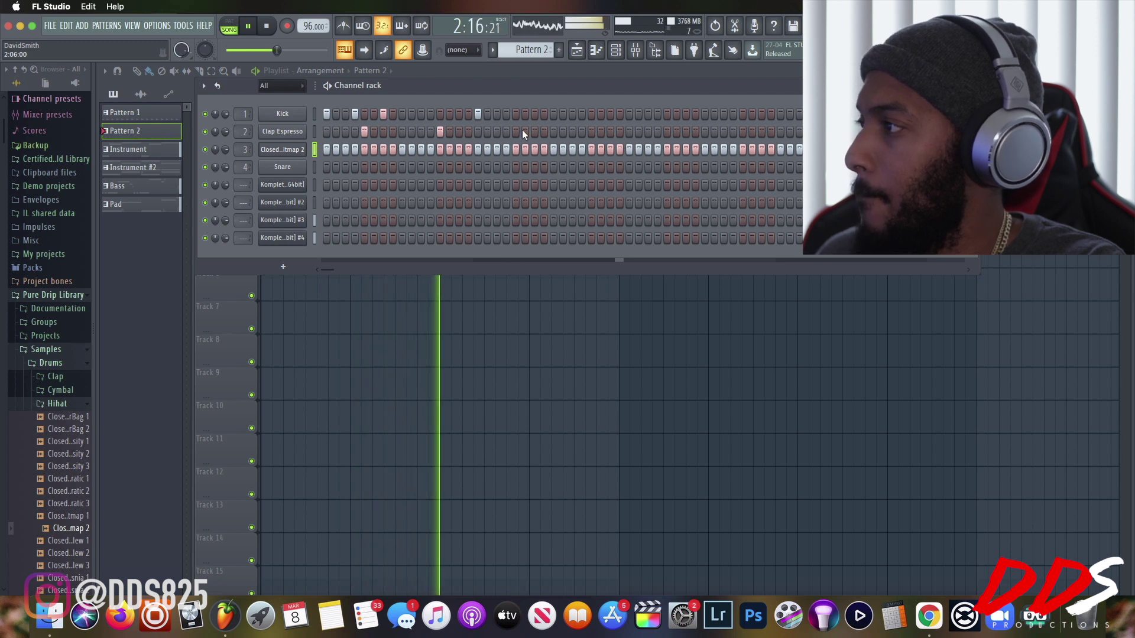
pyautogui.click(591, 131)
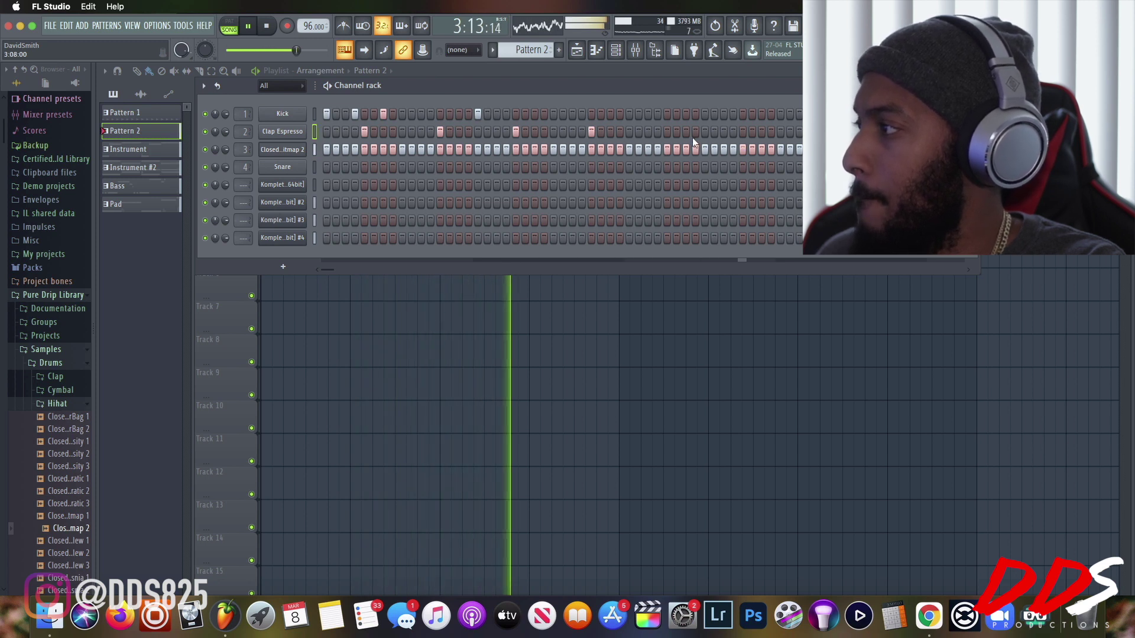
pyautogui.click(666, 131)
pyautogui.click(743, 131)
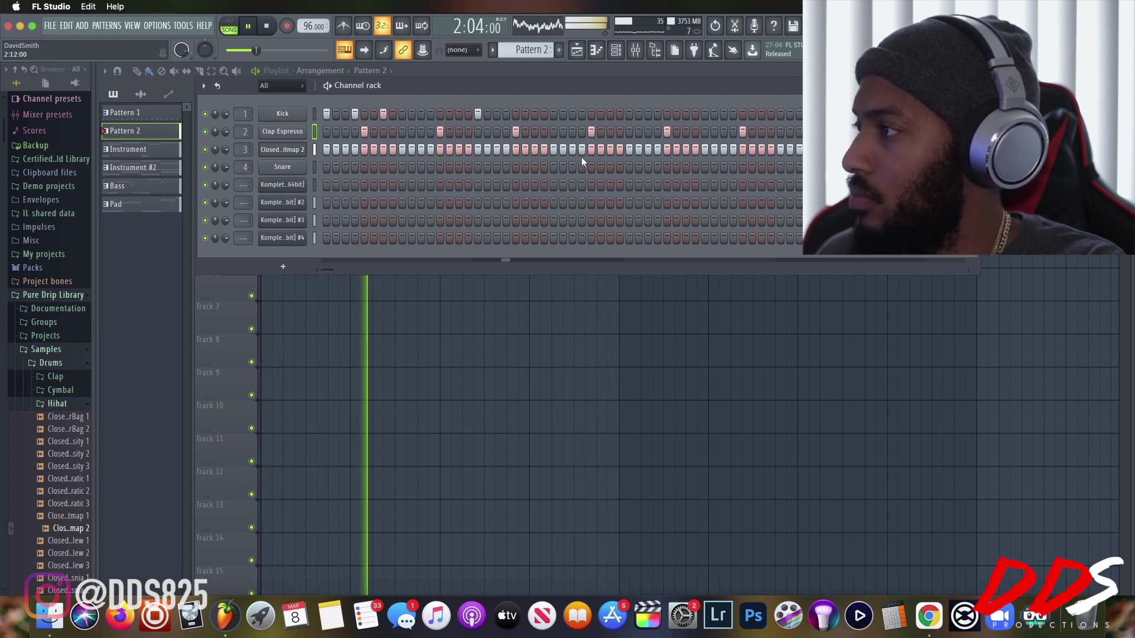
# Add kicks on steps 27, 33, 36, 39 and 49 of Pattern 2, and a clap on step 32.
pyautogui.click(572, 114)
pyautogui.click(266, 26)
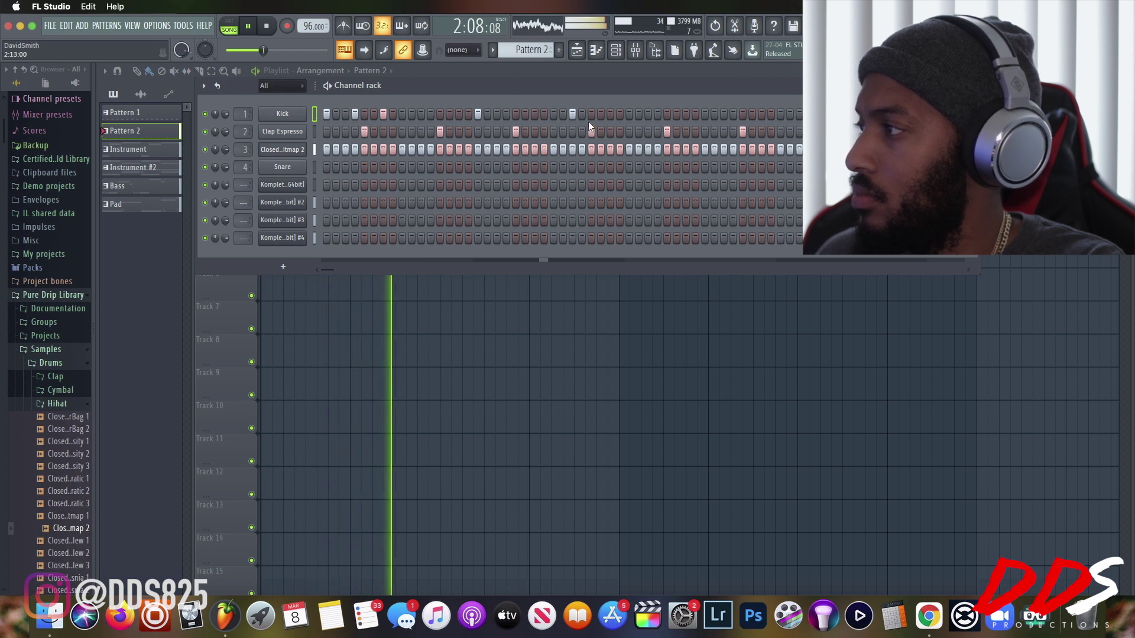
pyautogui.click(629, 114)
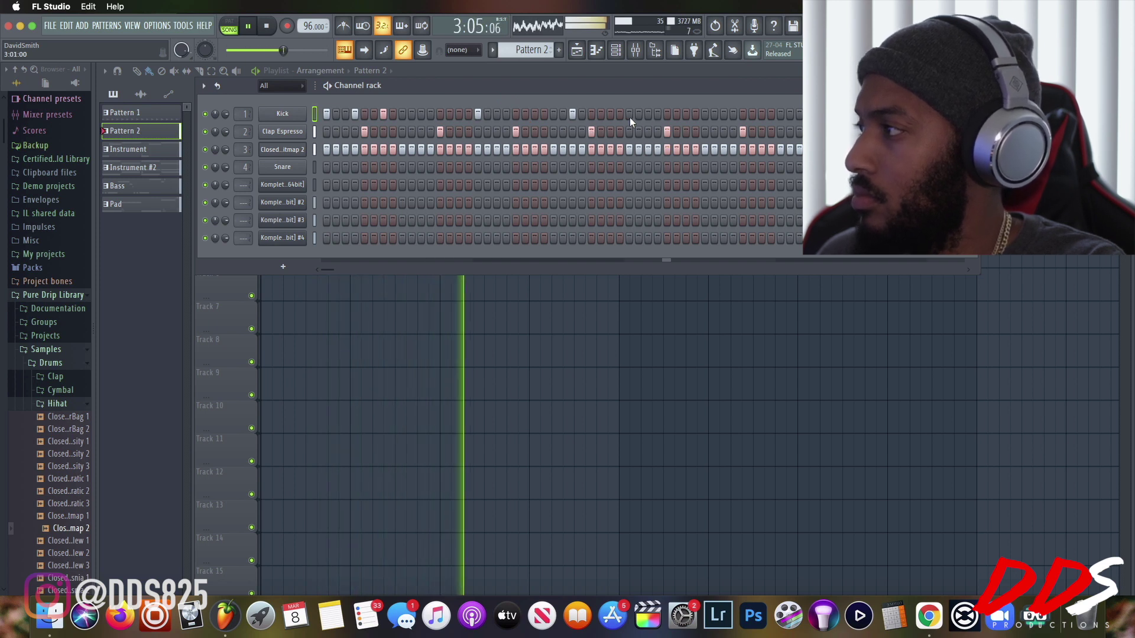
pyautogui.click(620, 131)
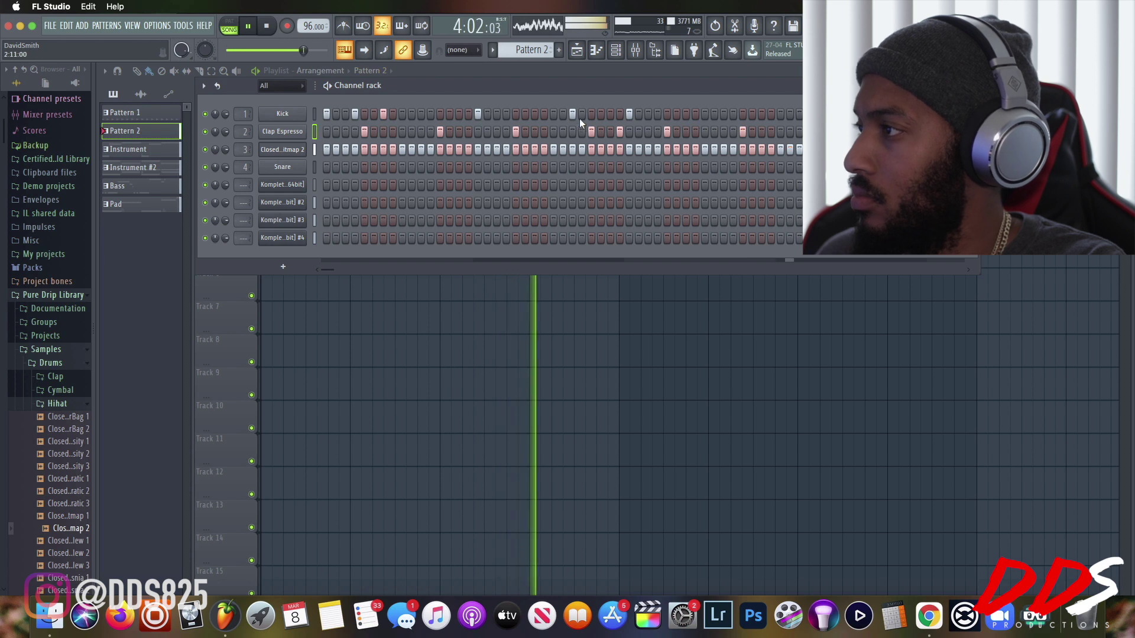
pyautogui.click(657, 113)
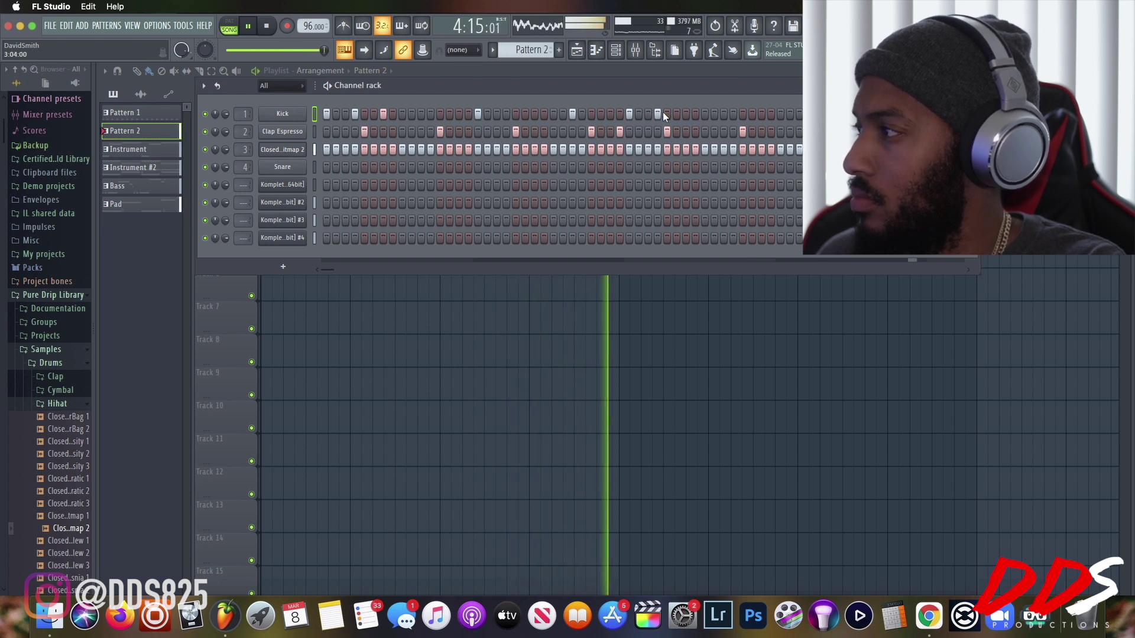
pyautogui.click(684, 114)
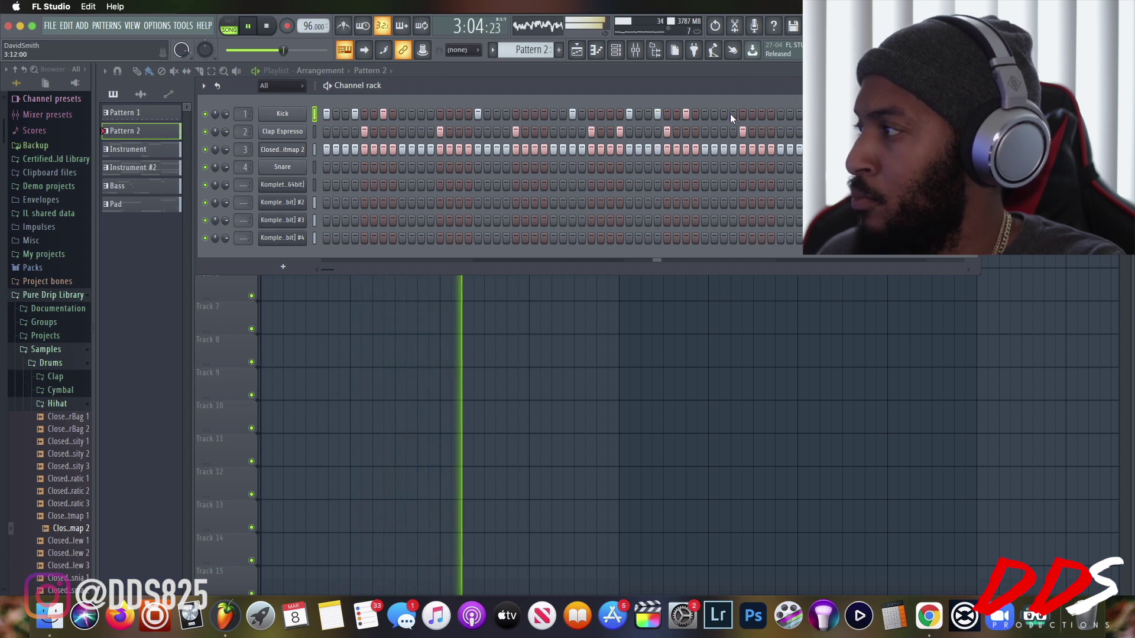
pyautogui.click(778, 113)
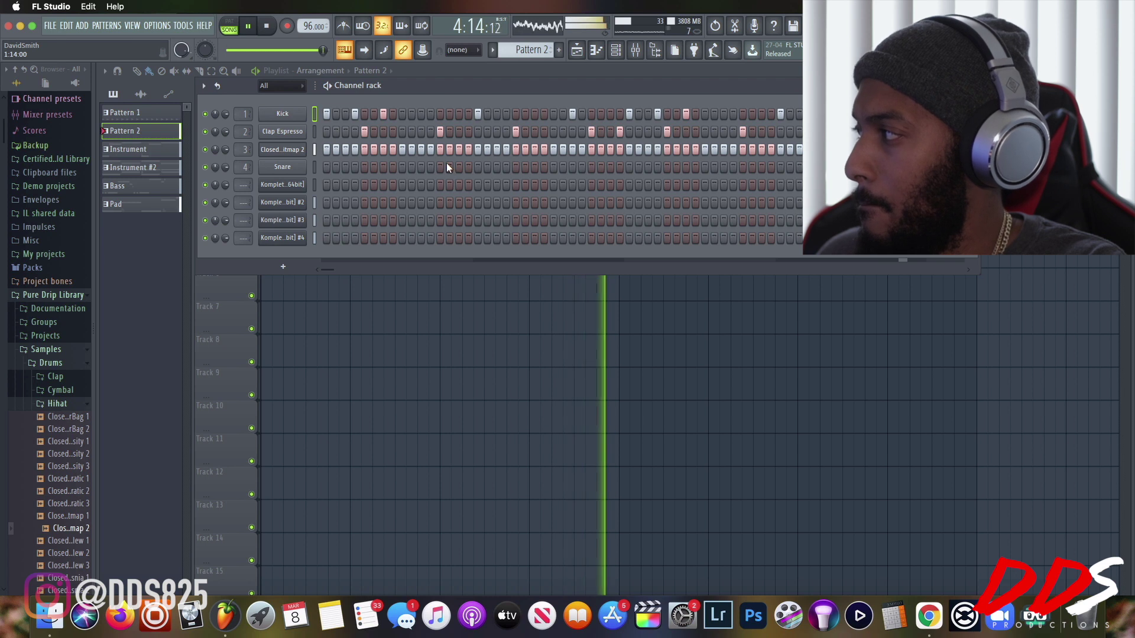
# Audition kicks in the Pure Drip Library drum samples and replace the Kick channel's sample with Kick FrenchDip 2.
pyautogui.click(76, 404)
pyautogui.click(77, 402)
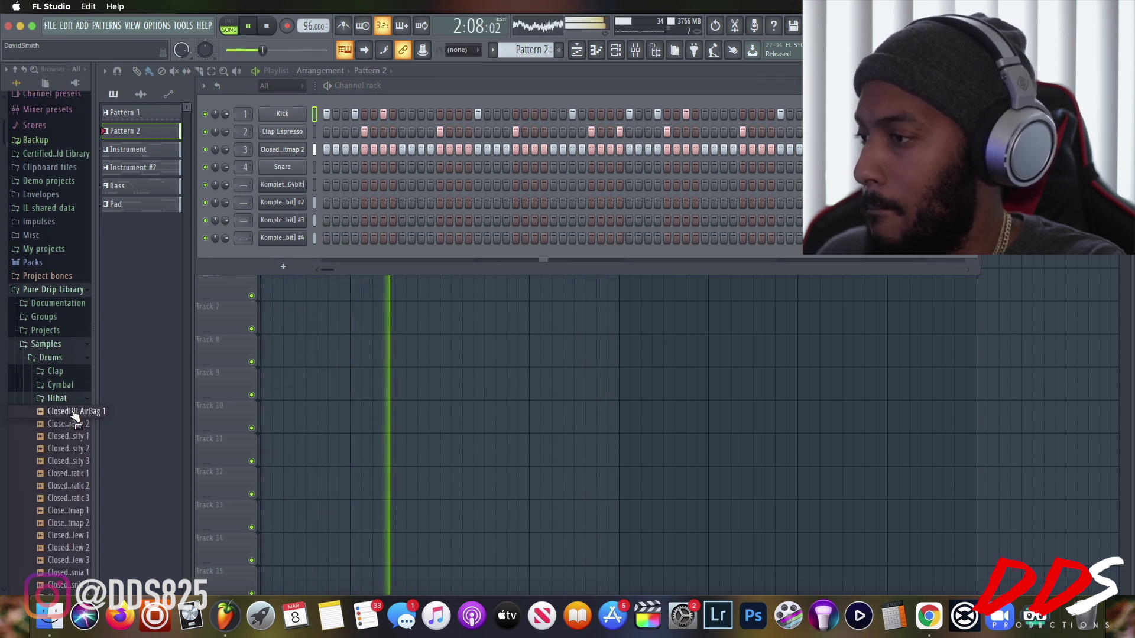
pyautogui.click(73, 404)
pyautogui.click(73, 412)
pyautogui.click(73, 426)
pyautogui.click(73, 452)
pyautogui.click(64, 476)
pyautogui.click(65, 515)
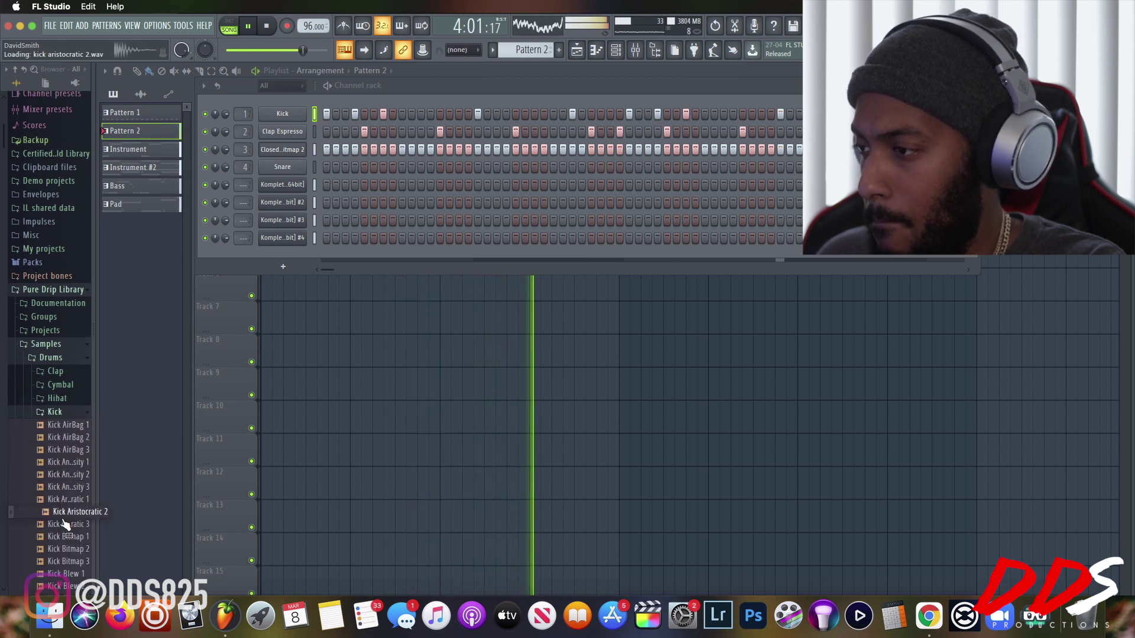
pyautogui.click(66, 525)
pyautogui.click(68, 536)
pyautogui.scroll(-15, 70, 537)
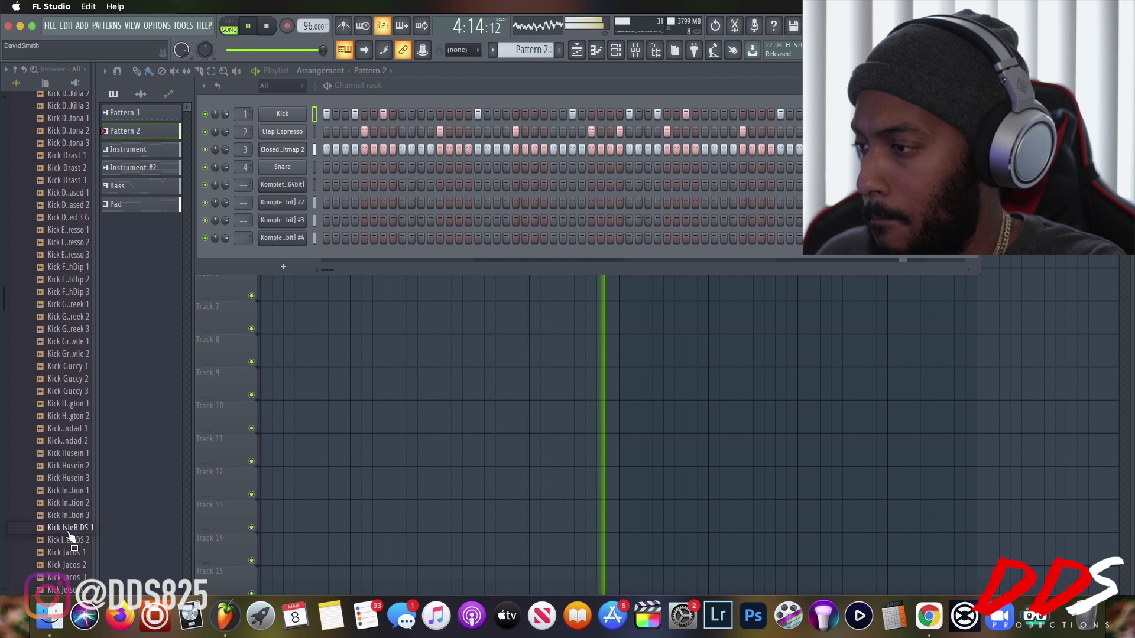
pyautogui.click(71, 416)
pyautogui.click(80, 293)
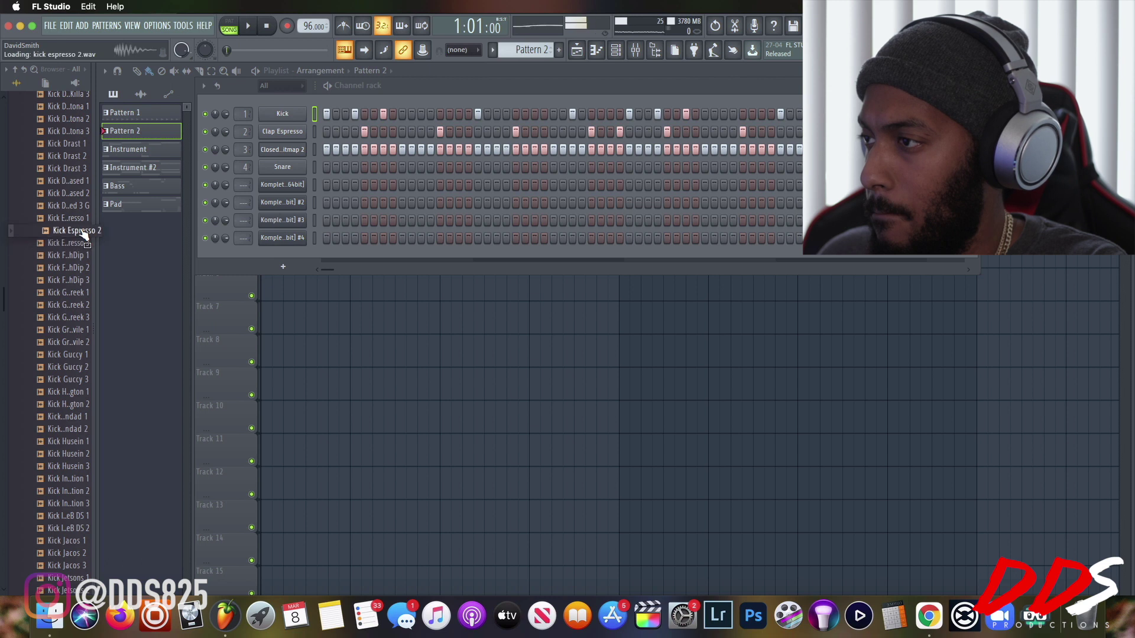
pyautogui.moveTo(269, 121); pyautogui.dragTo(271, 115)
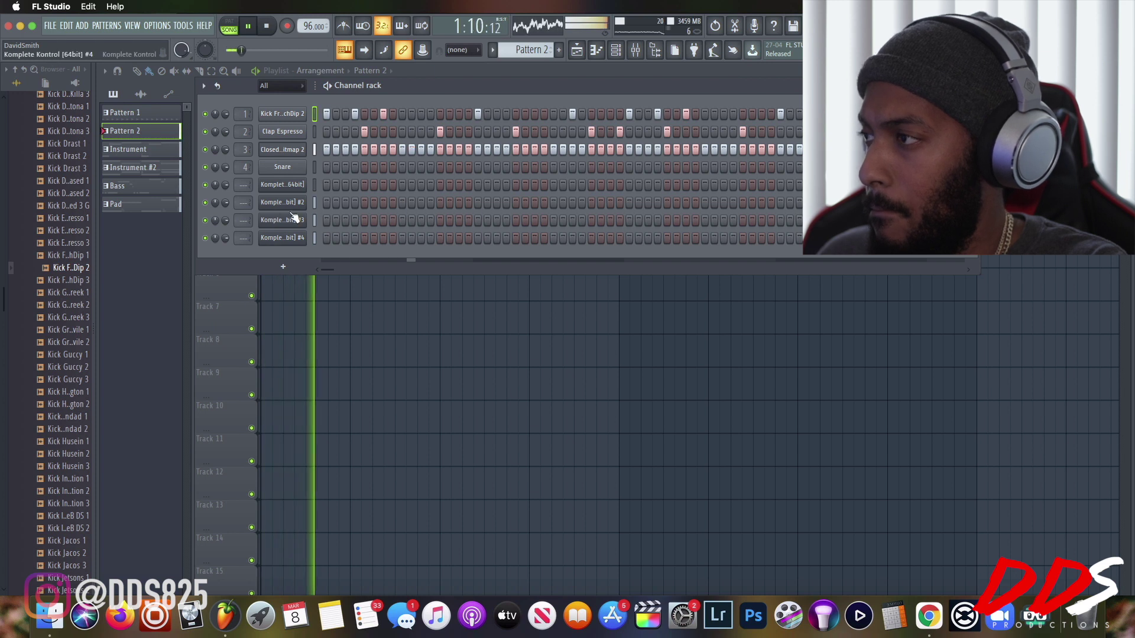
# Program snares on steps 5, 13, 21, 29, 30, 32, 37 and 45 of Pattern 2.
pyautogui.click(364, 167)
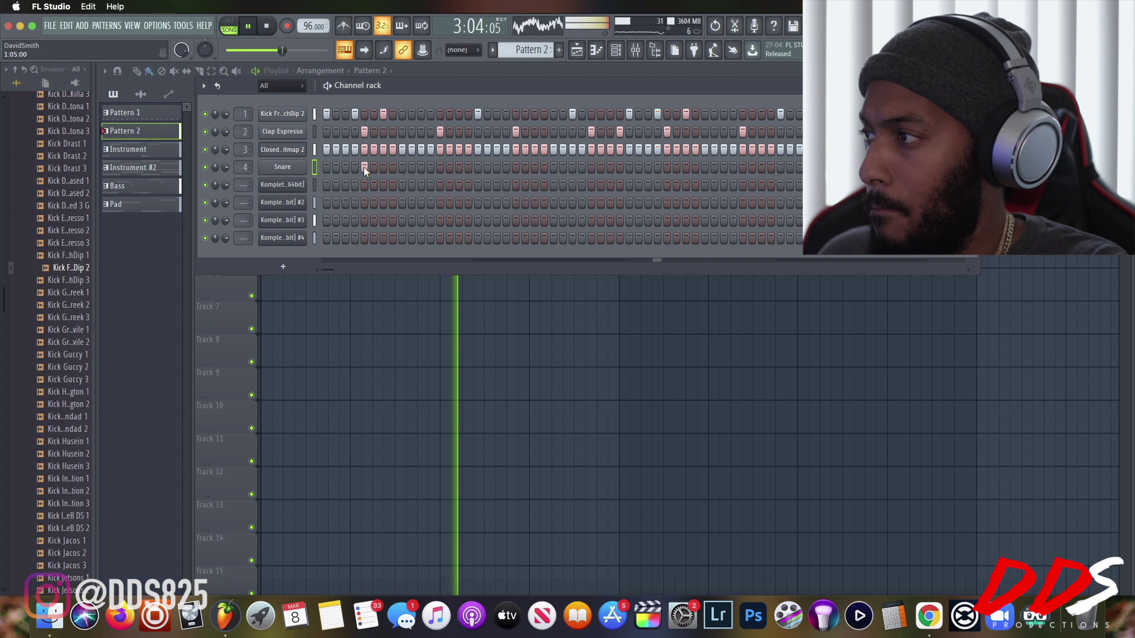
pyautogui.click(440, 167)
pyautogui.click(517, 168)
pyautogui.click(591, 167)
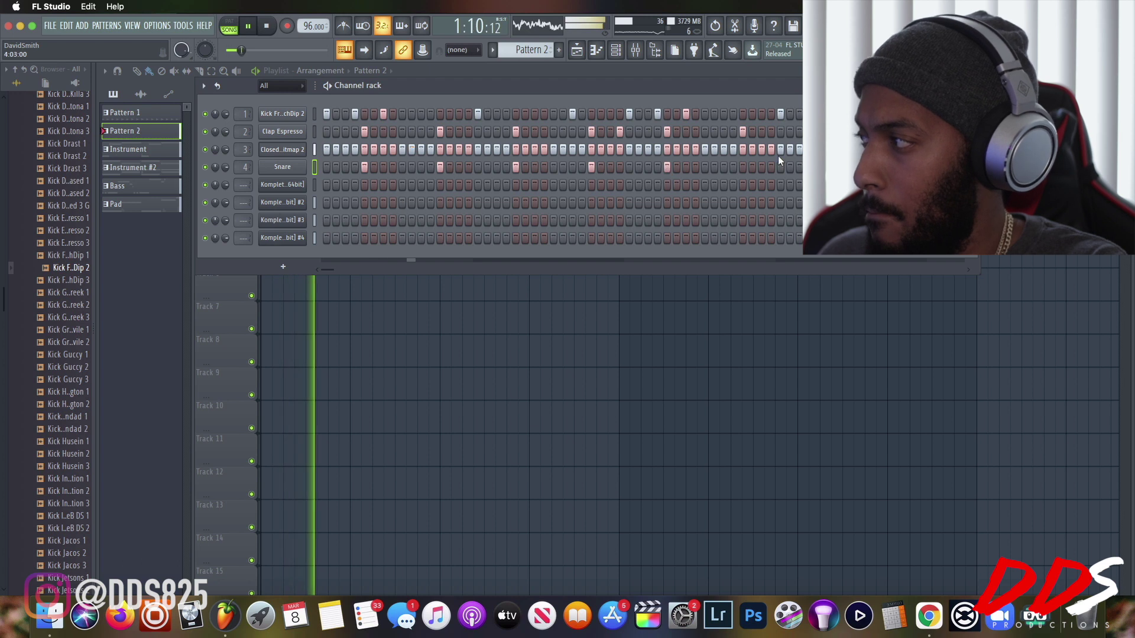
pyautogui.click(744, 167)
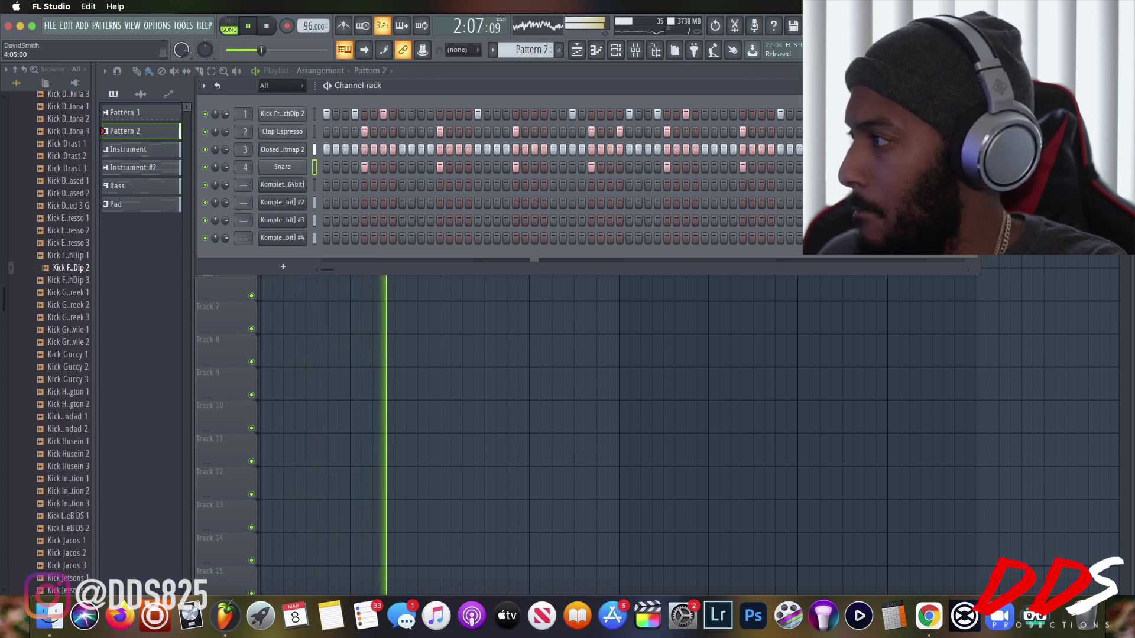
pyautogui.click(602, 169)
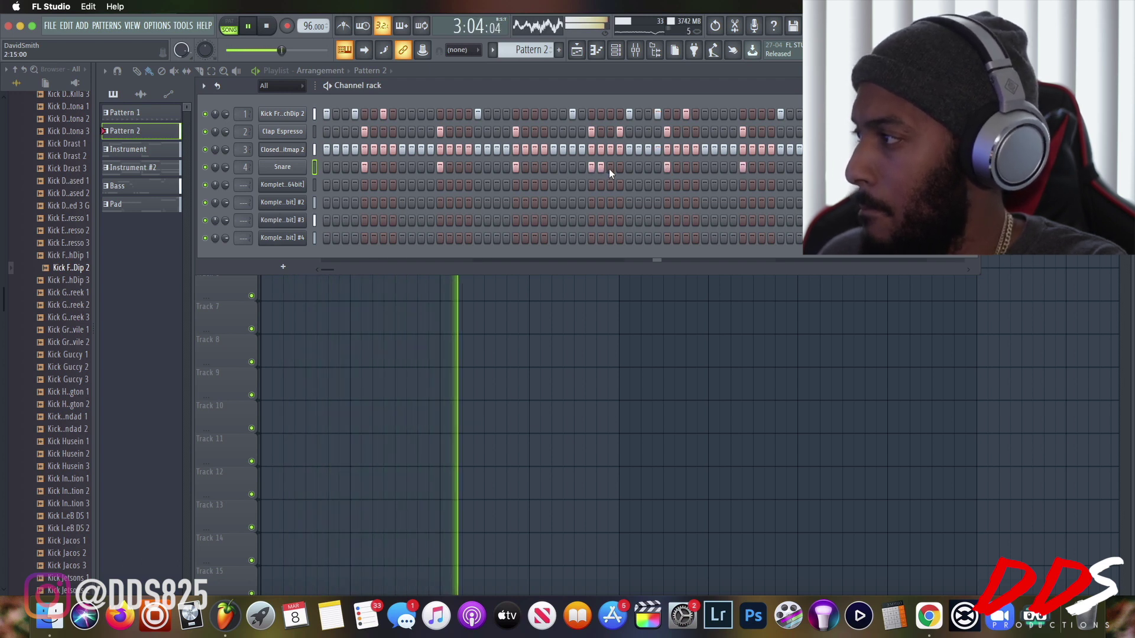
pyautogui.click(618, 169)
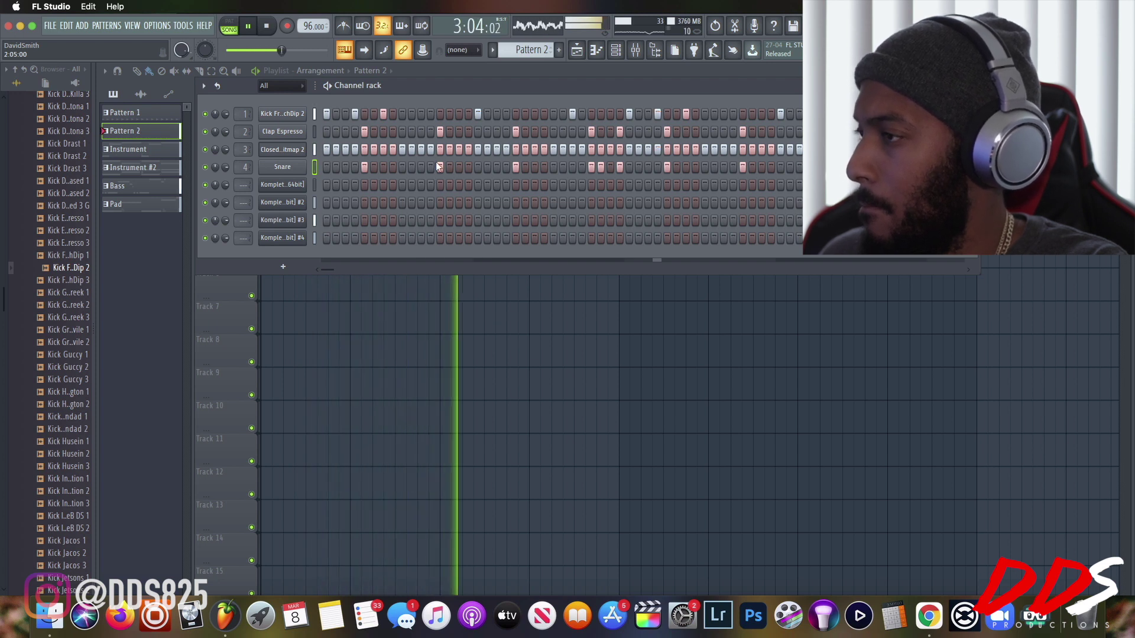
# Replace the Snare channel's sample with Snare AirBag 2 from the Pure Drip Library snare samples.
pyautogui.scroll(10, 80, 201)
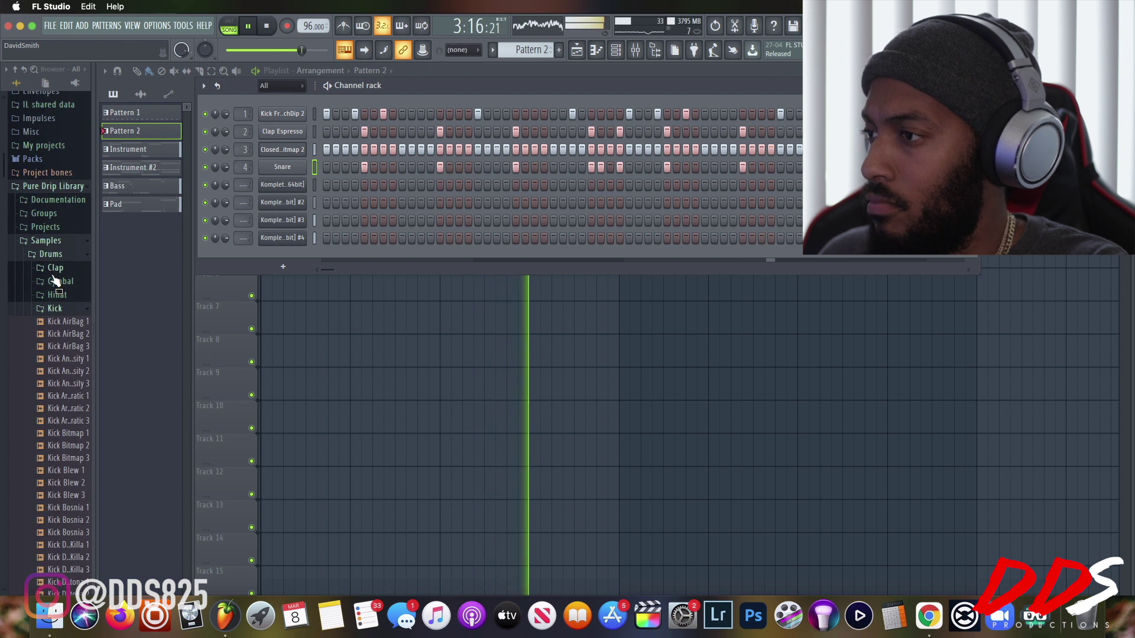
pyautogui.click(52, 309)
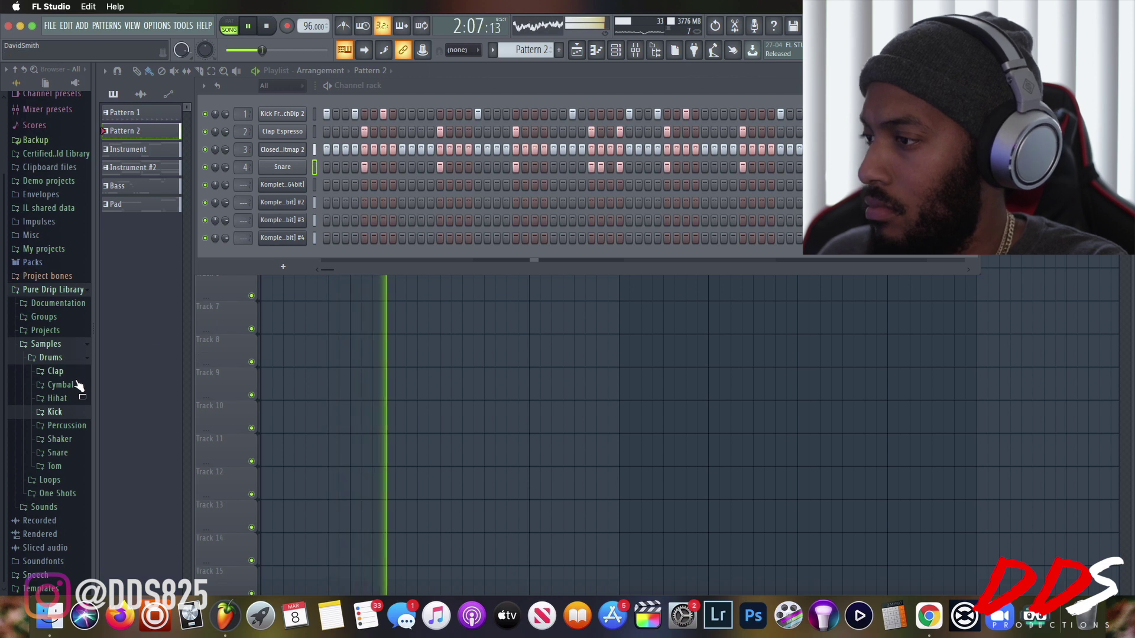
pyautogui.click(57, 453)
pyautogui.click(66, 478)
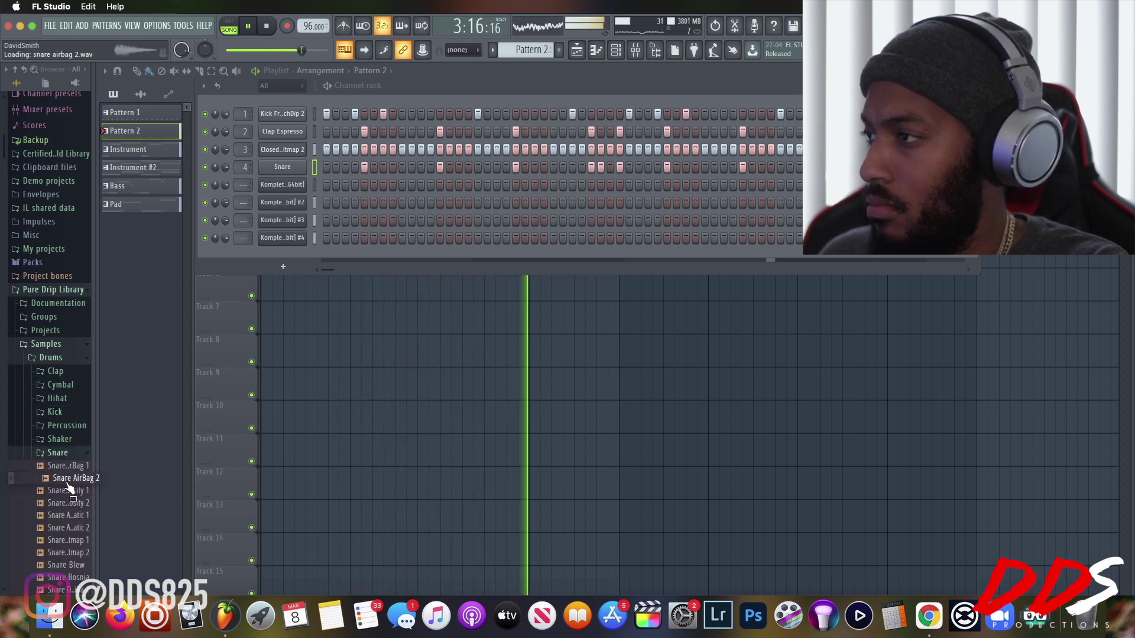
pyautogui.moveTo(265, 264); pyautogui.dragTo(294, 169)
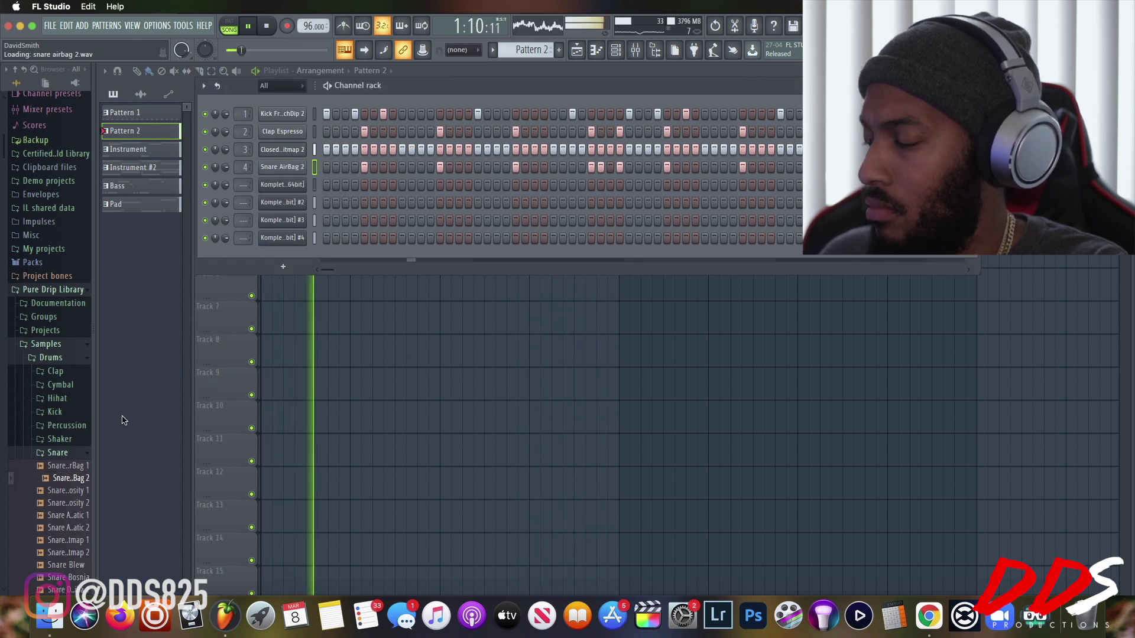
pyautogui.click(57, 454)
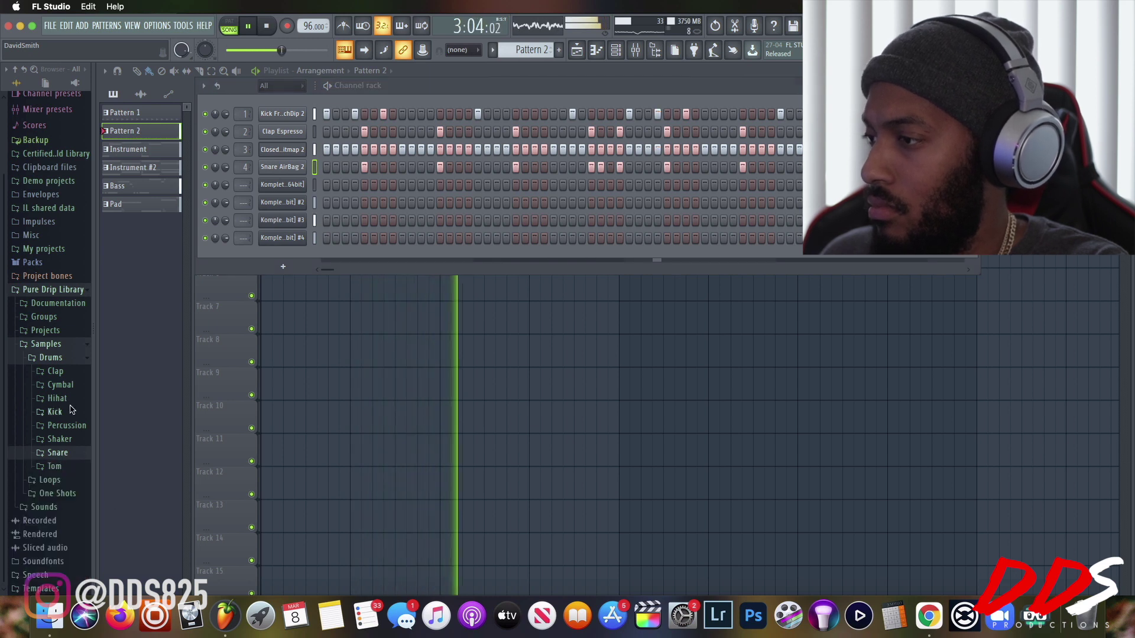
# Add Crash Bitmap from the cymbal samples as a new channel with hits on steps 1, 17, 33 and 49.
pyautogui.click(60, 385)
pyautogui.moveTo(65, 435); pyautogui.dragTo(289, 177)
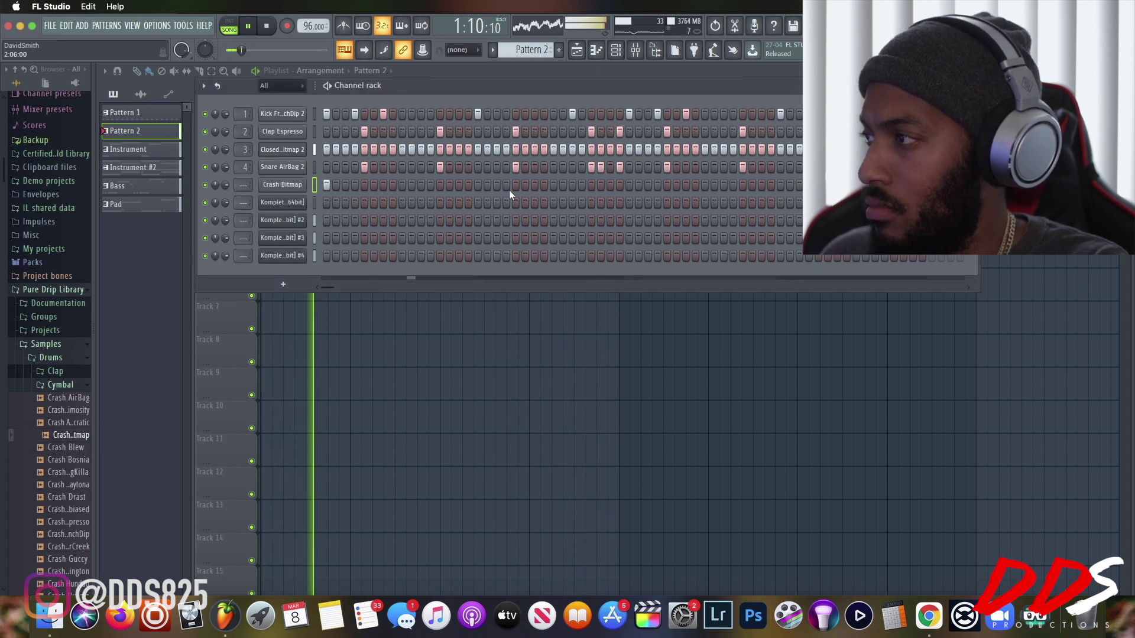
pyautogui.click(477, 185)
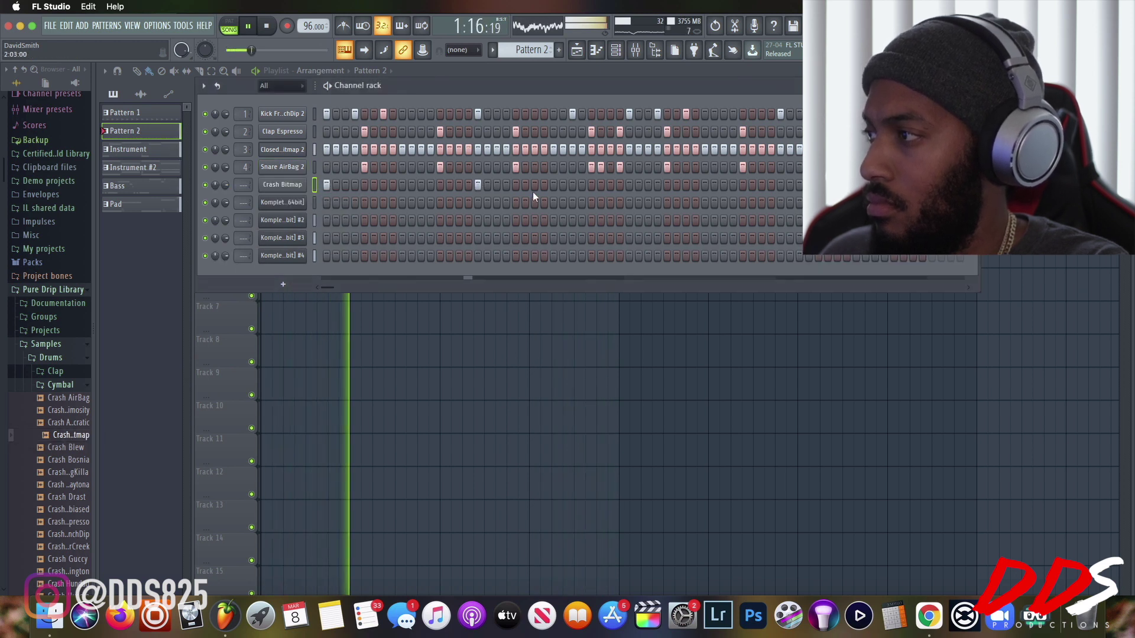
pyautogui.click(628, 184)
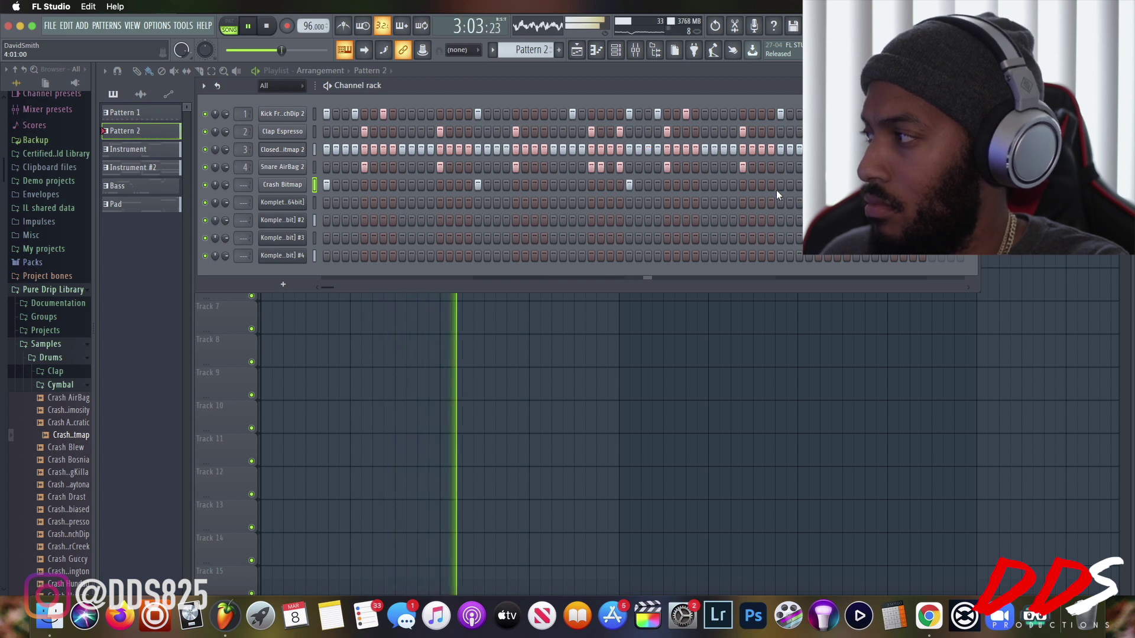
pyautogui.click(780, 185)
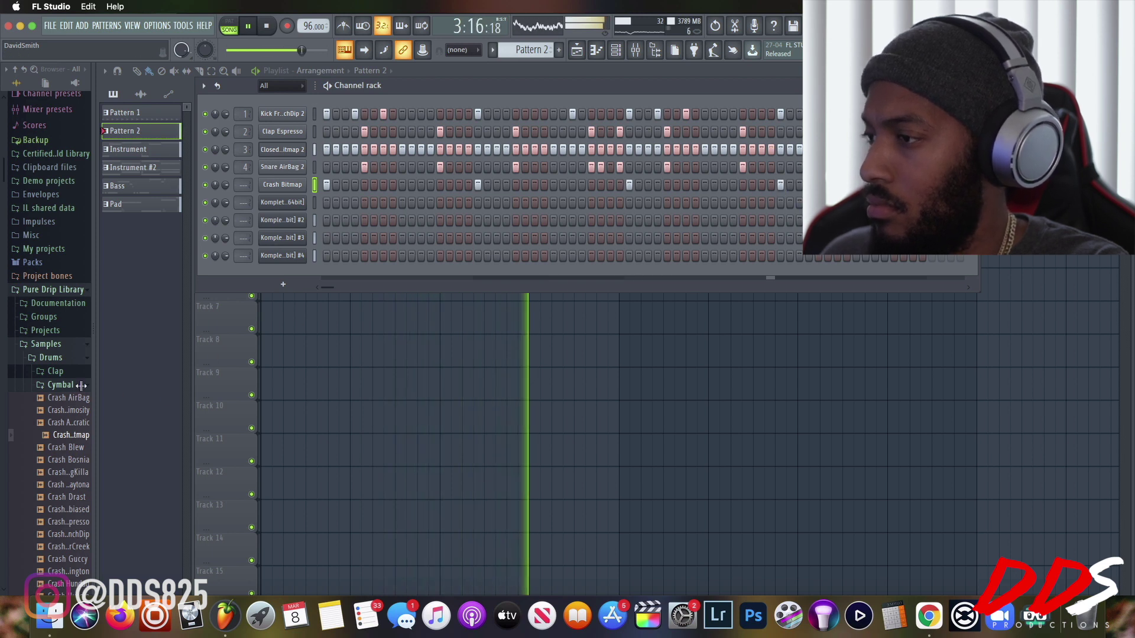
# Replace the snare channel's sample with Snare Mechanical 1 from the Pure Drip Library snare samples.
pyautogui.scroll(-10, 81, 449)
pyautogui.scroll(10, 78, 461)
pyautogui.scroll(-3, 78, 456)
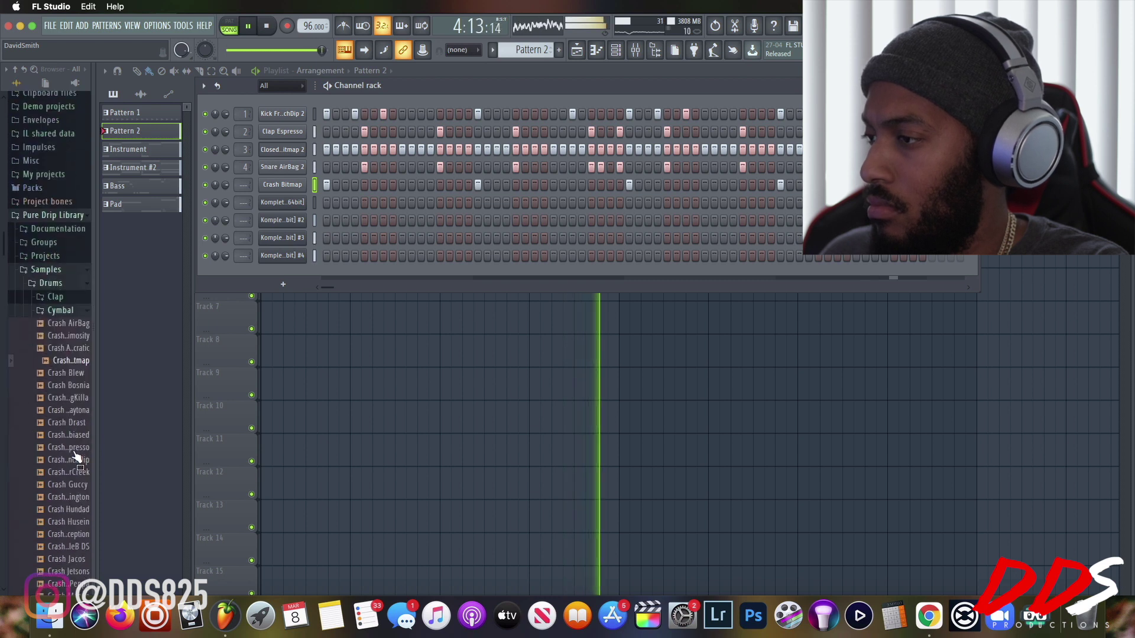
pyautogui.click(59, 276)
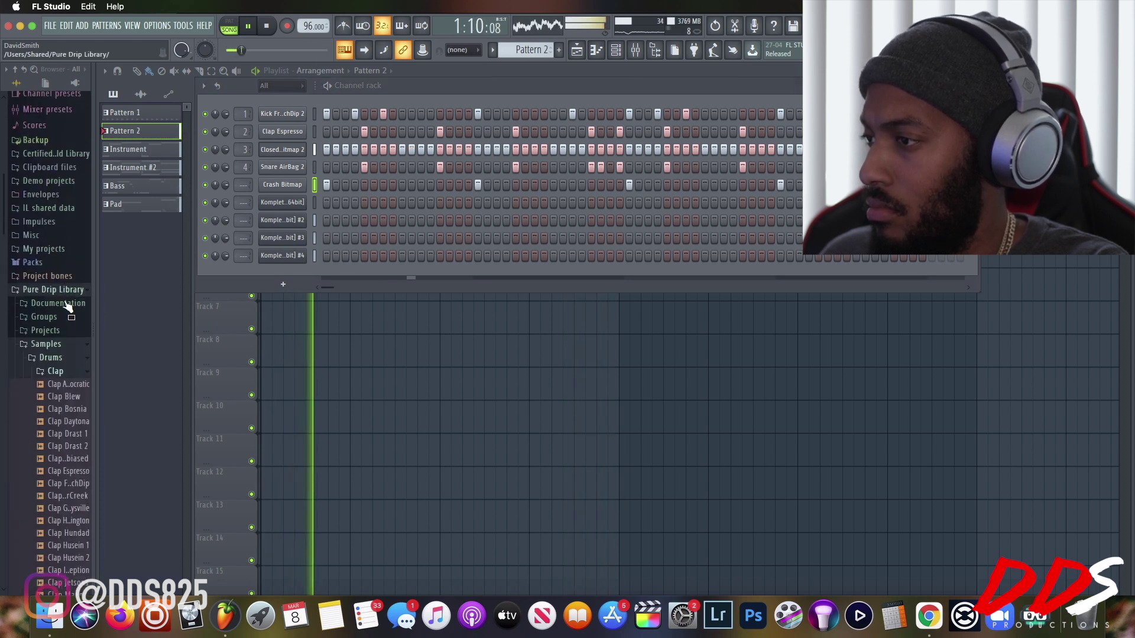
pyautogui.click(71, 374)
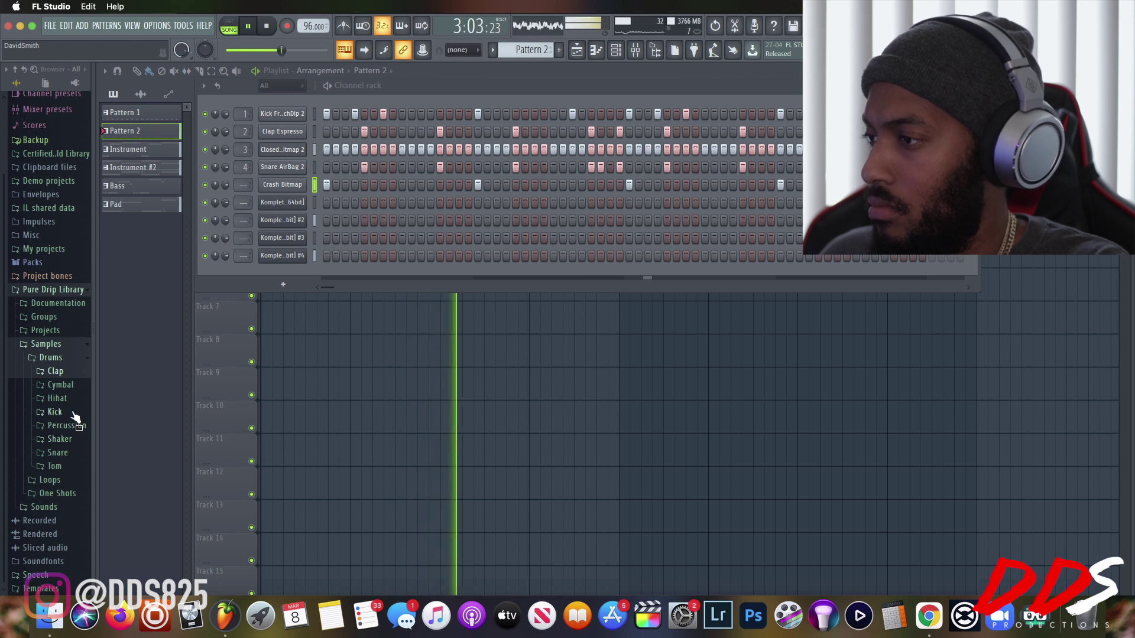
pyautogui.click(63, 453)
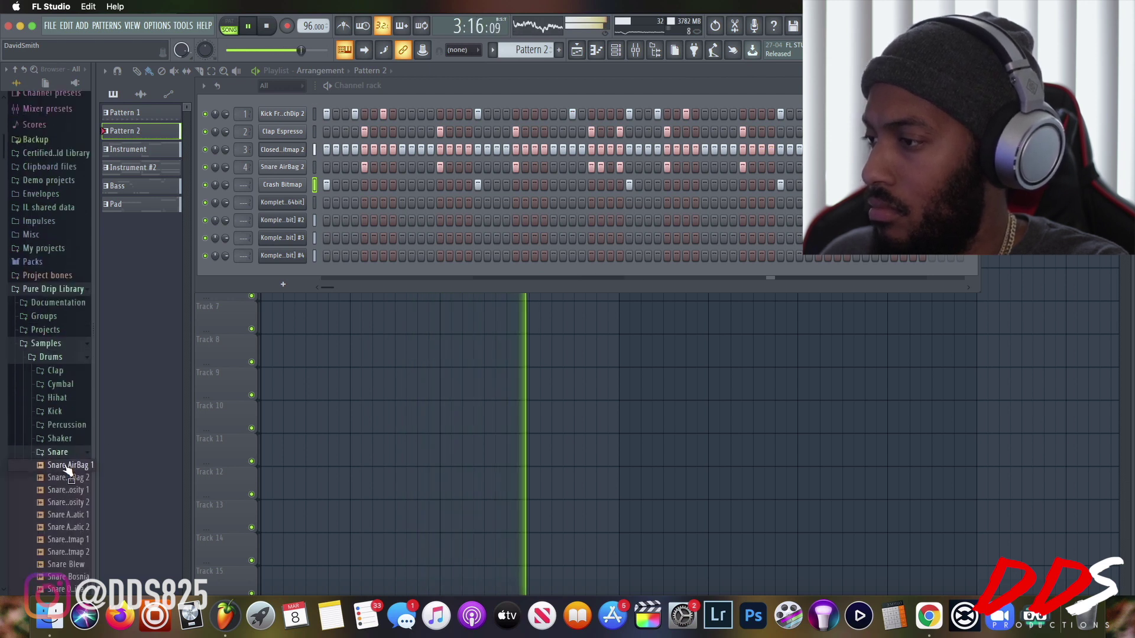
pyautogui.scroll(-15, 67, 467)
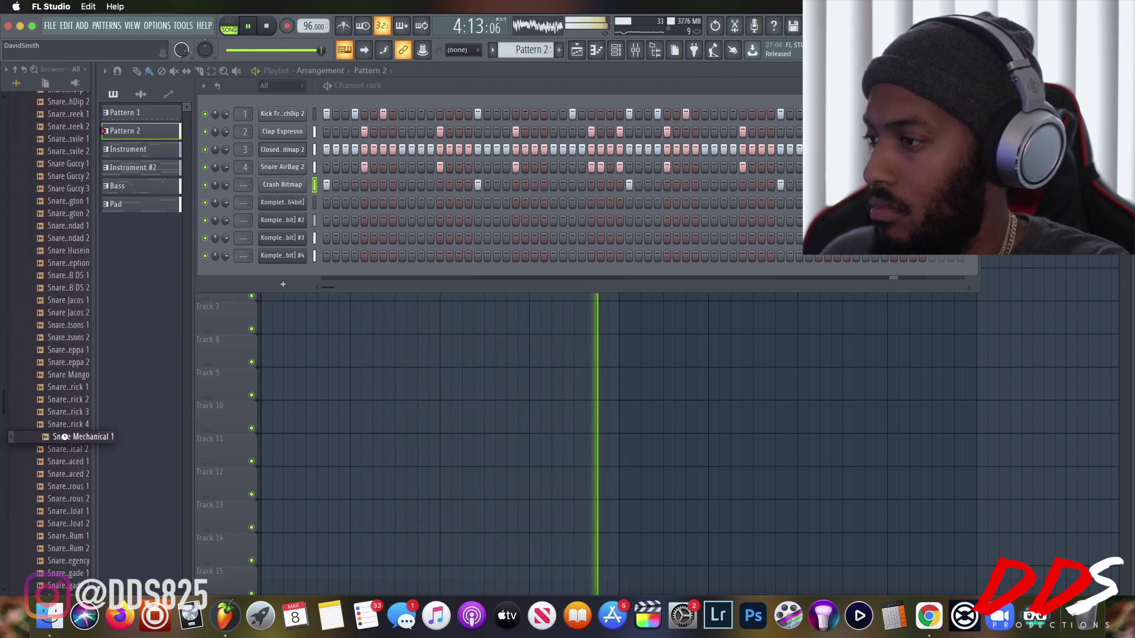
pyautogui.click(67, 440)
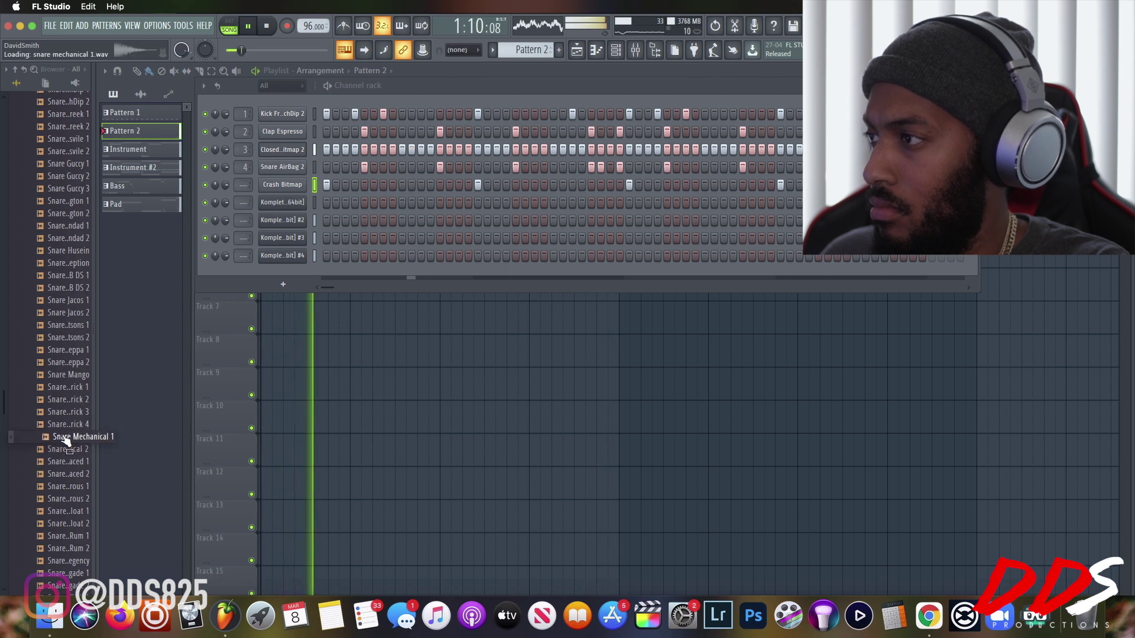
pyautogui.moveTo(248, 165); pyautogui.dragTo(254, 165)
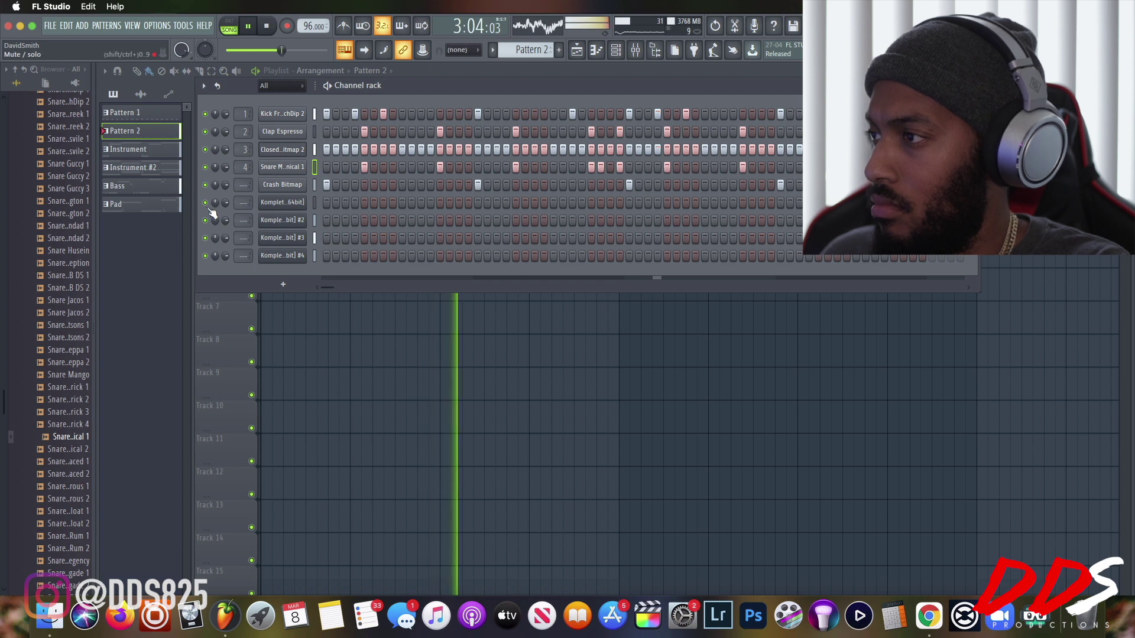
# Adjust the channel volumes of Komplete Kontrol #4 and Komplete Kontrol #2 in the channel rack.
pyautogui.moveTo(225, 256); pyautogui.dragTo(226, 265)
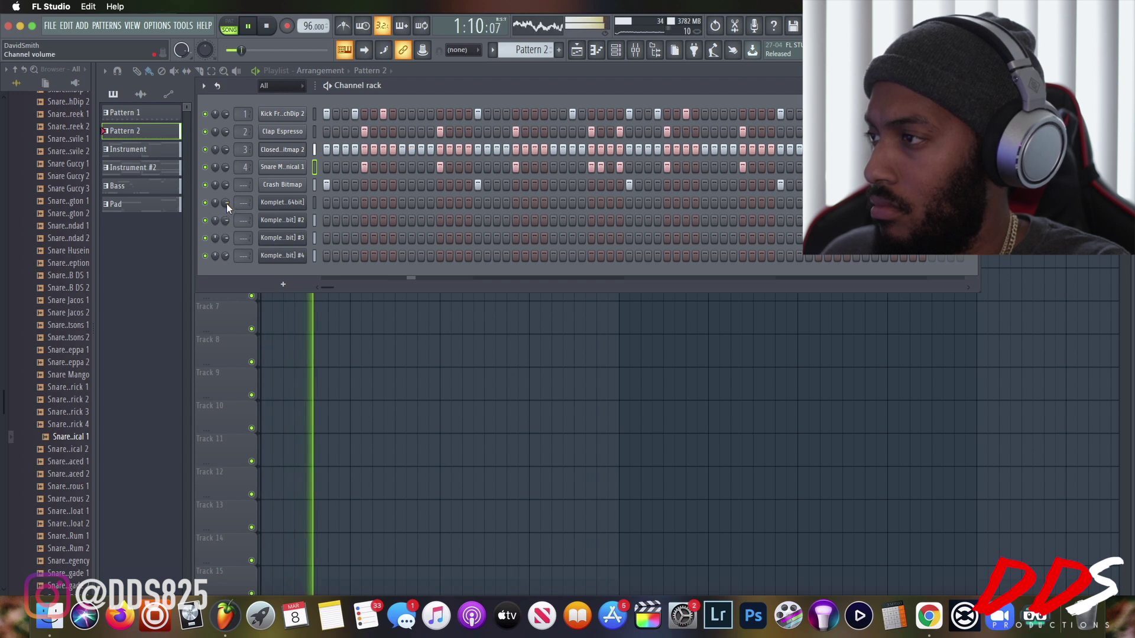
pyautogui.moveTo(225, 220); pyautogui.dragTo(225, 222)
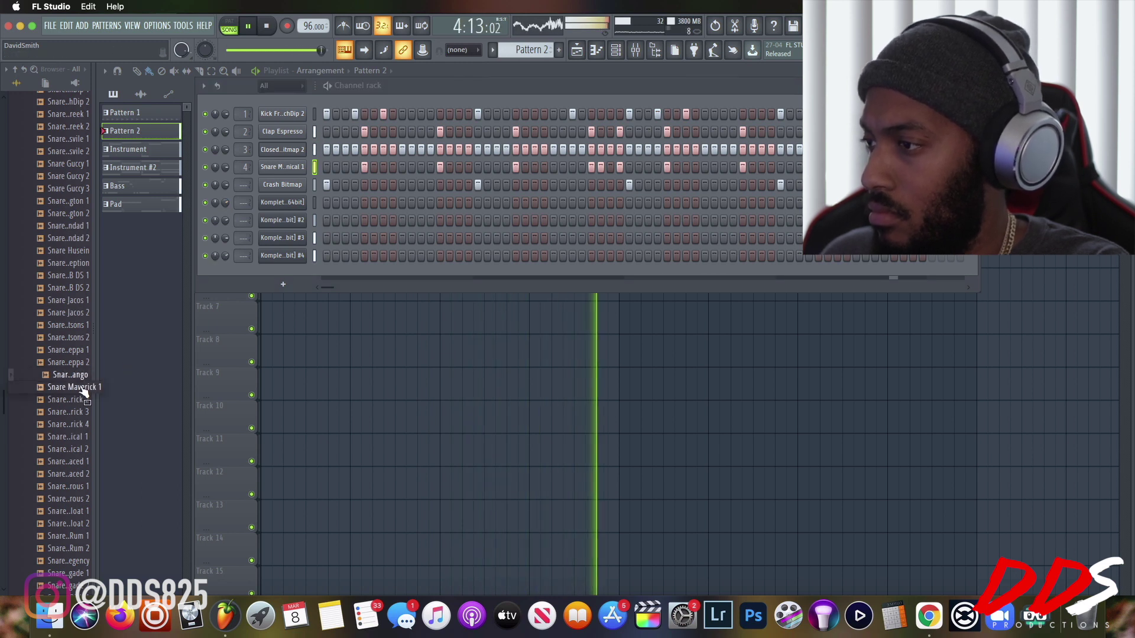
# Audition Pure Drip Library snare samples and replace the snare channel's sample with Snare Jacos 1.
pyautogui.click(78, 425)
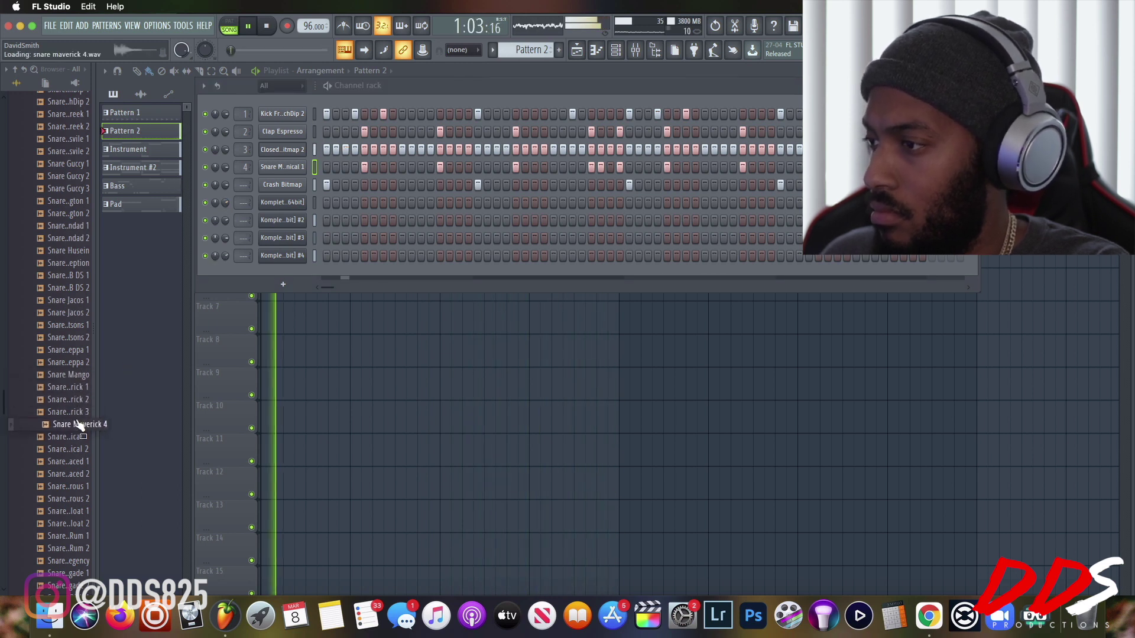
pyautogui.click(78, 287)
pyautogui.moveTo(81, 300); pyautogui.dragTo(281, 167)
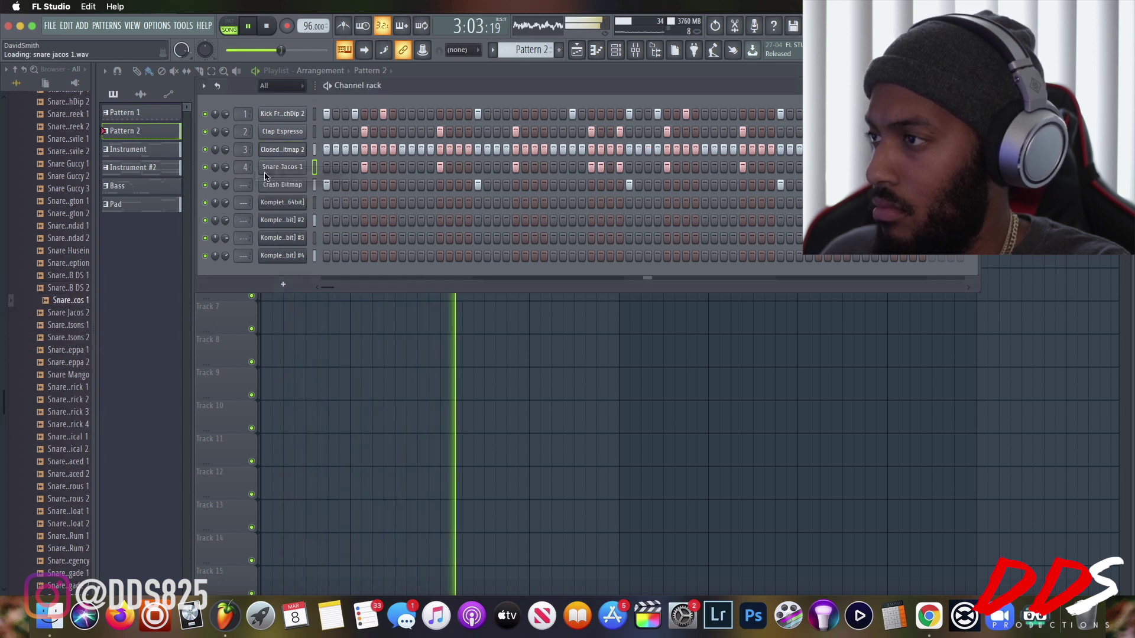
# Compare the two Snare Espresso samples and load Snare Espresso 1 into the snare channel.
pyautogui.scroll(5, 80, 210)
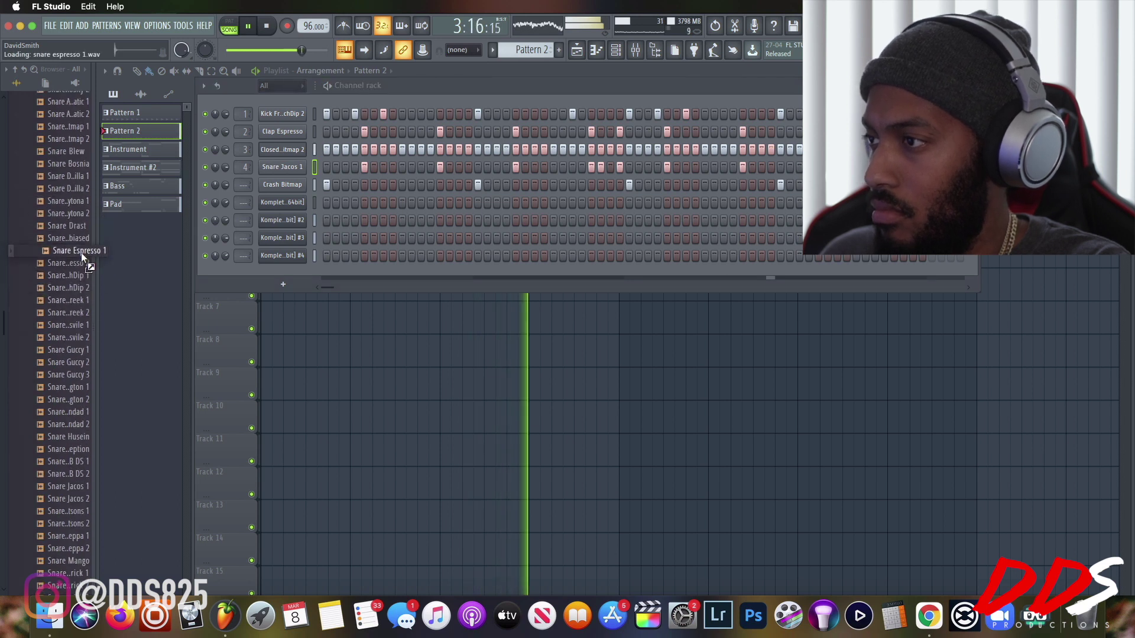
pyautogui.click(77, 263)
pyautogui.click(73, 253)
pyautogui.moveTo(73, 254); pyautogui.dragTo(303, 166)
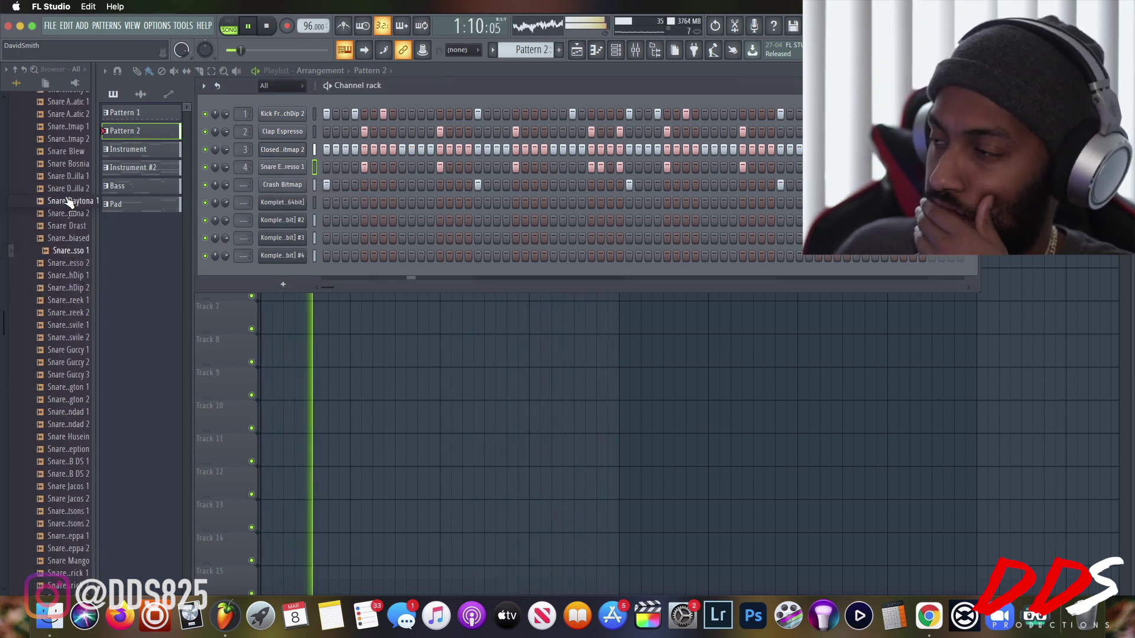
# Audition the neighbouring snares and replace the snare channel's sample with Snare Bitmap 1.
pyautogui.click(77, 153)
pyautogui.click(74, 139)
pyautogui.click(71, 127)
pyautogui.click(69, 116)
pyautogui.click(71, 127)
pyautogui.moveTo(74, 125); pyautogui.dragTo(289, 169)
# Audition the remaining Pure Drip Library snare samples, including the Guccy, DS, Monstarous, RedRum and TheTemple sounds.
pyautogui.click(97, 233)
pyautogui.click(89, 235)
pyautogui.click(88, 227)
pyautogui.click(82, 253)
pyautogui.click(74, 265)
pyautogui.click(69, 289)
pyautogui.click(68, 301)
pyautogui.click(66, 327)
pyautogui.click(61, 365)
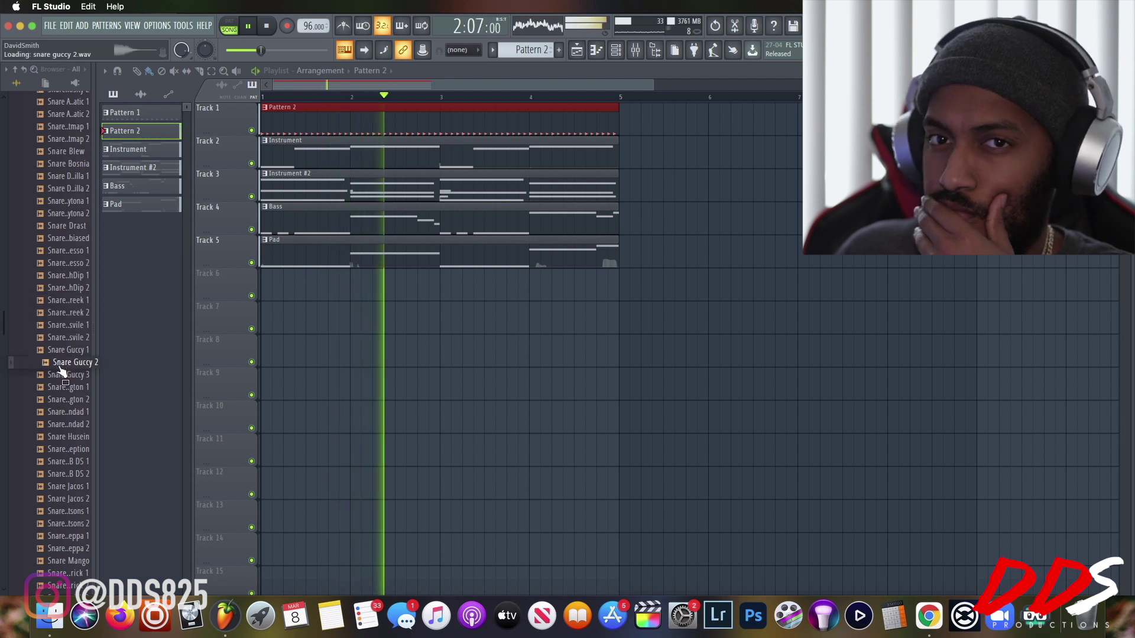
pyautogui.click(62, 376)
pyautogui.scroll(-3, 62, 376)
pyautogui.click(65, 369)
pyautogui.click(75, 391)
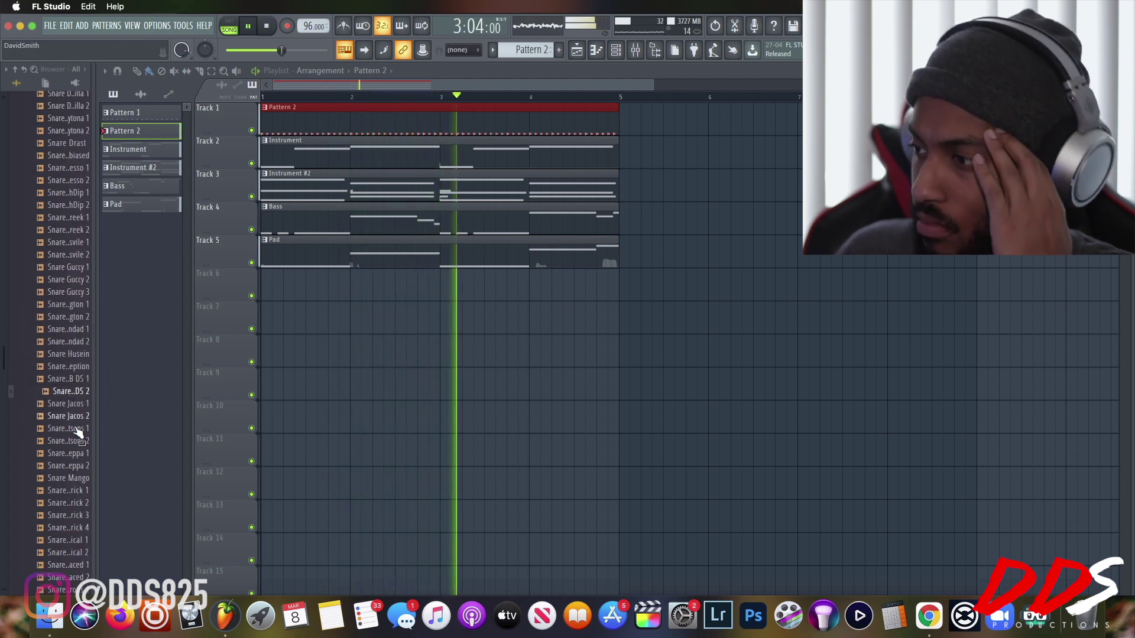
pyautogui.click(79, 429)
pyautogui.scroll(-5, 79, 434)
pyautogui.click(77, 420)
pyautogui.press('Up')
pyautogui.press('Up')
pyautogui.press('Up')
pyautogui.press('Up')
pyautogui.press('Up')
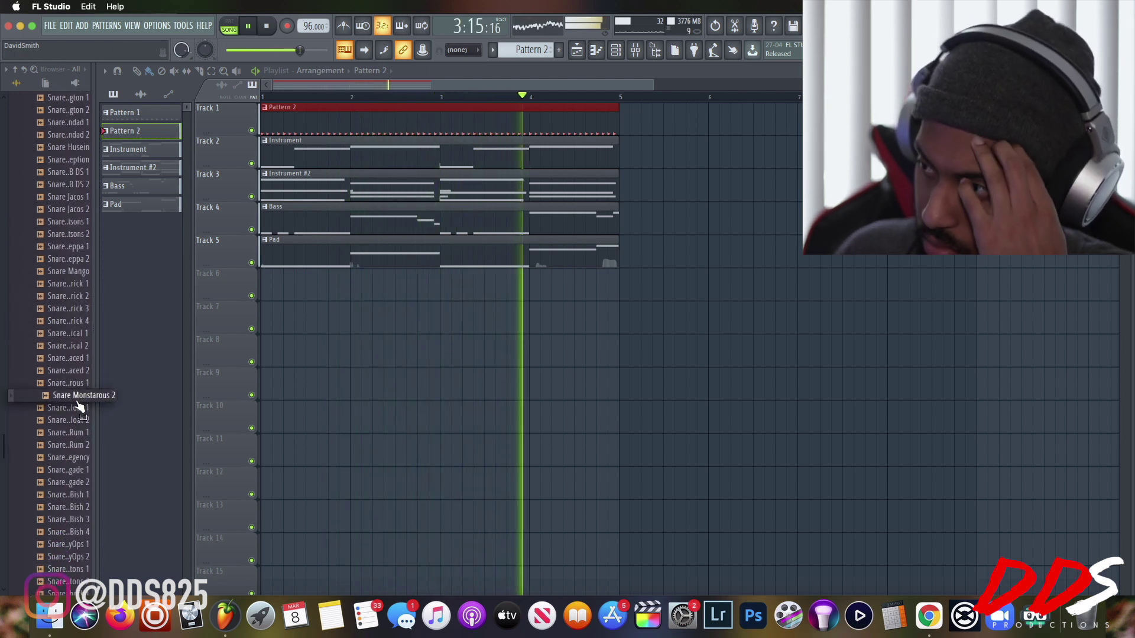
pyautogui.click(71, 432)
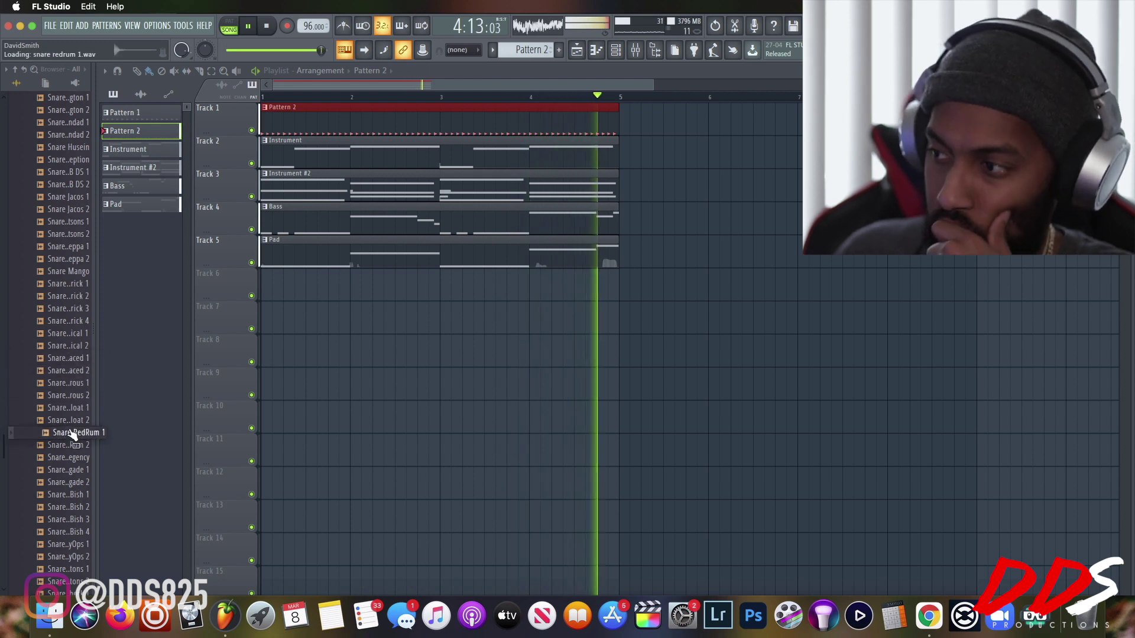
pyautogui.scroll(-5, 72, 433)
pyautogui.click(71, 427)
pyautogui.click(67, 439)
pyautogui.click(68, 454)
pyautogui.click(68, 477)
pyautogui.click(70, 490)
pyautogui.click(69, 515)
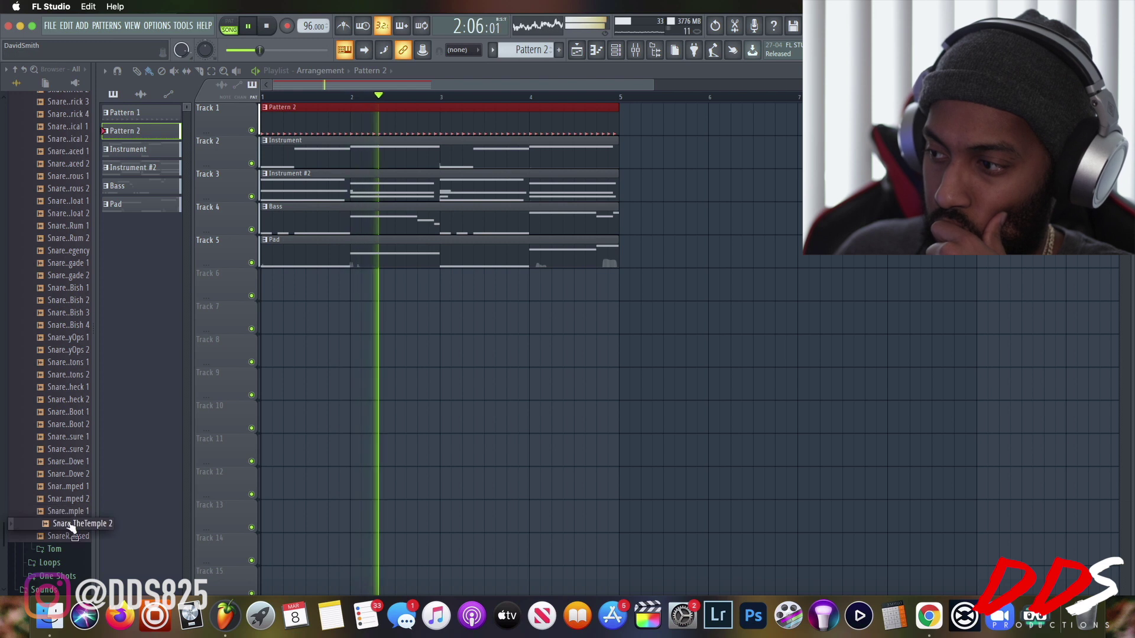
# Collapse the Pure Drip Library snare folder and open the drum snare samples of the Certified library.
pyautogui.scroll(15, 76, 319)
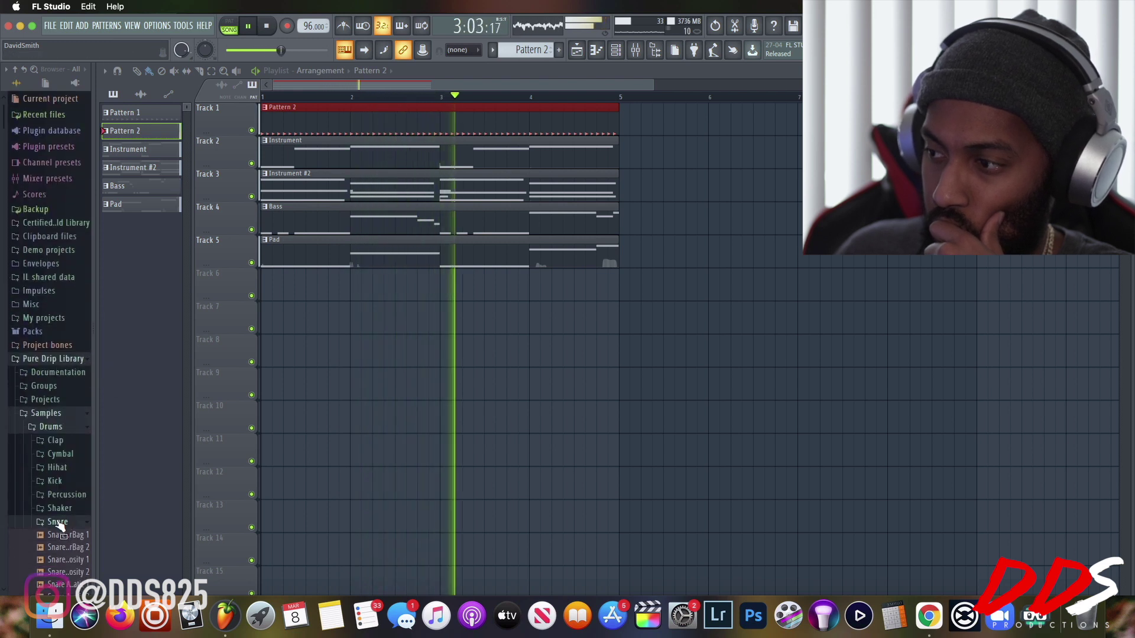
pyautogui.click(39, 524)
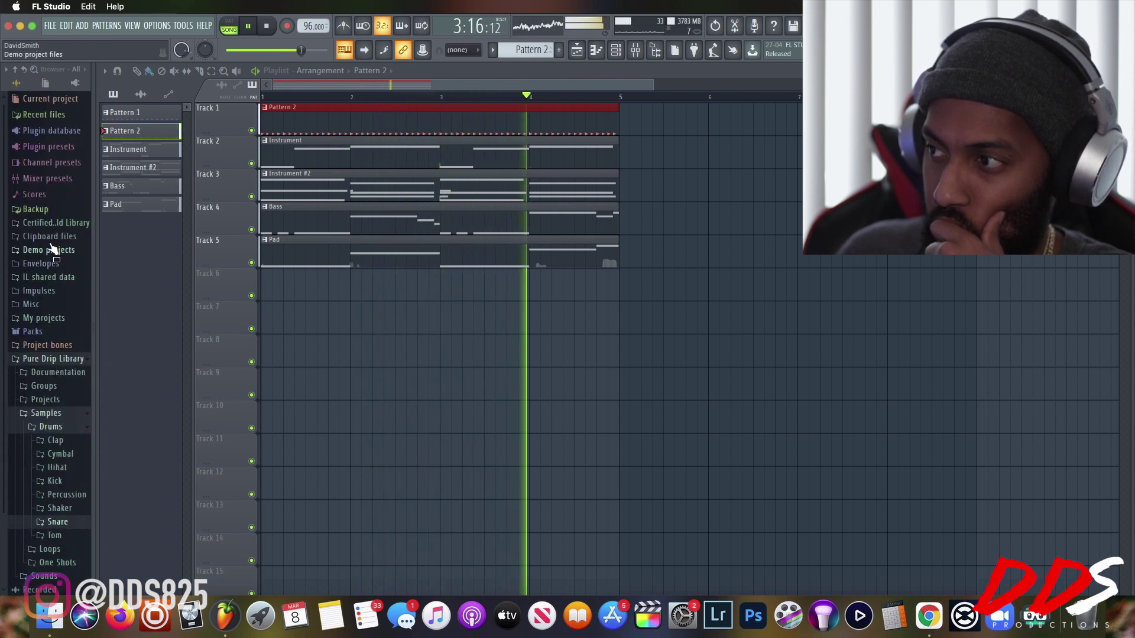
pyautogui.click(52, 223)
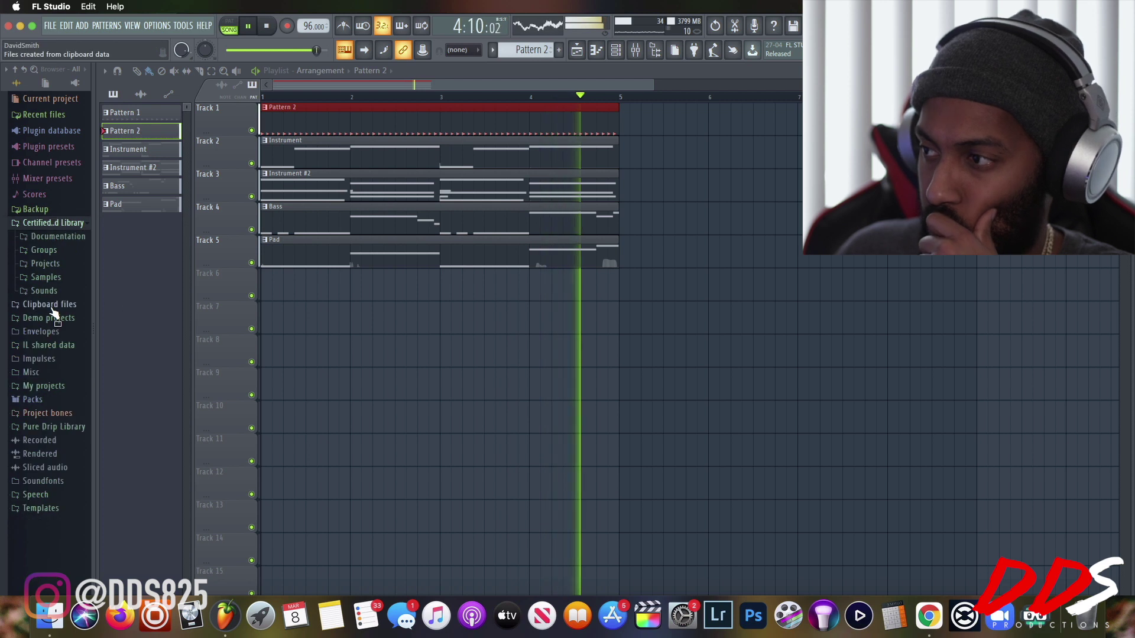
pyautogui.click(47, 277)
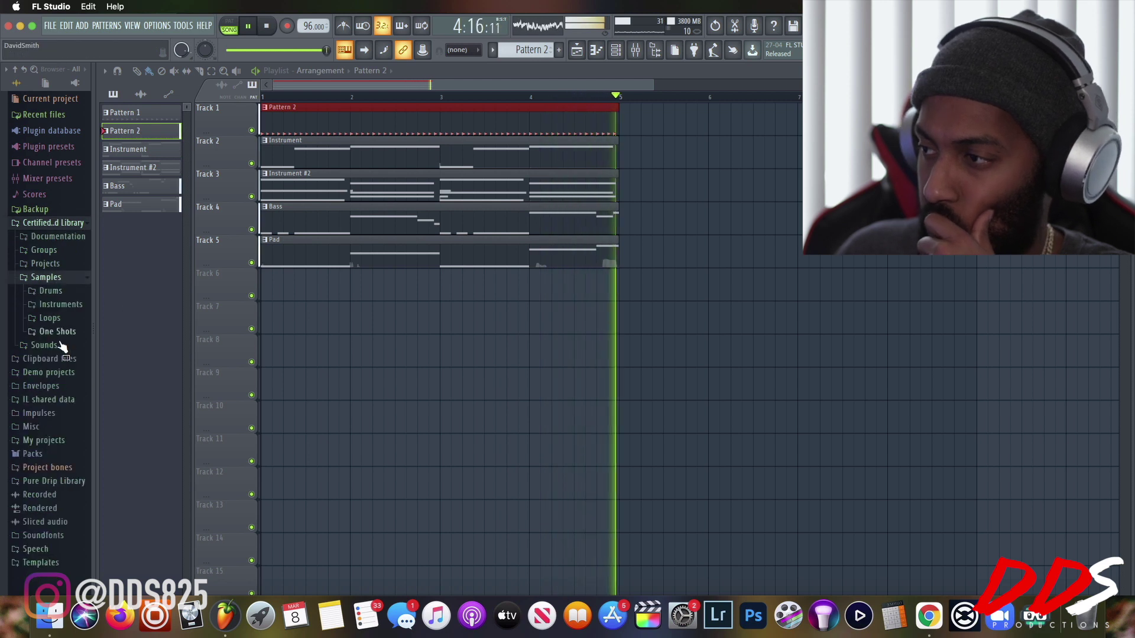
pyautogui.click(52, 292)
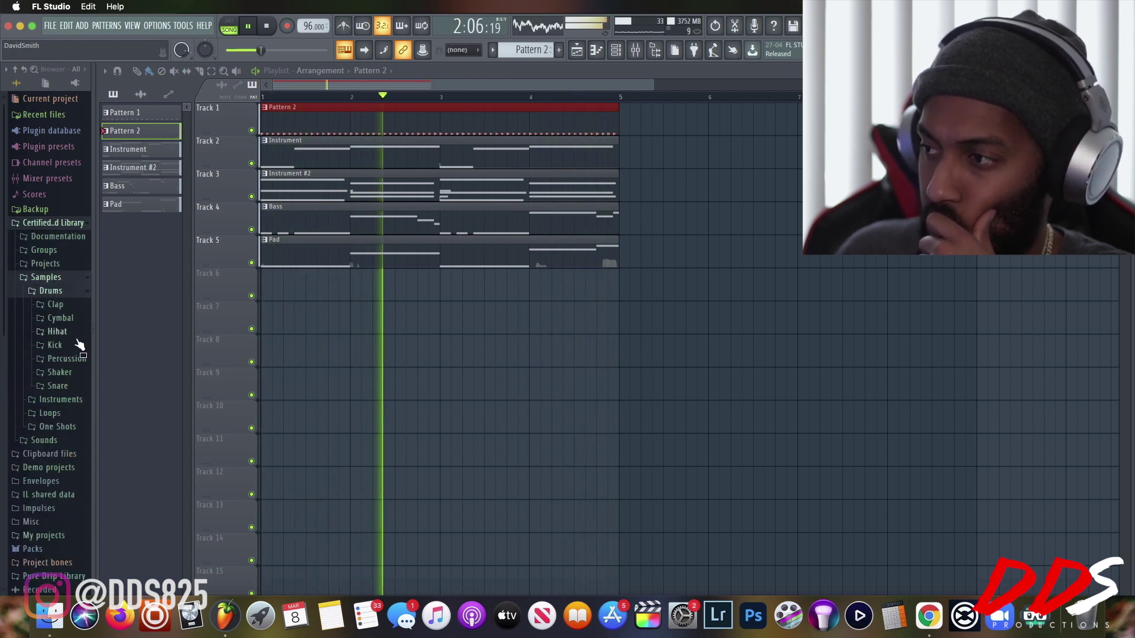
pyautogui.click(66, 387)
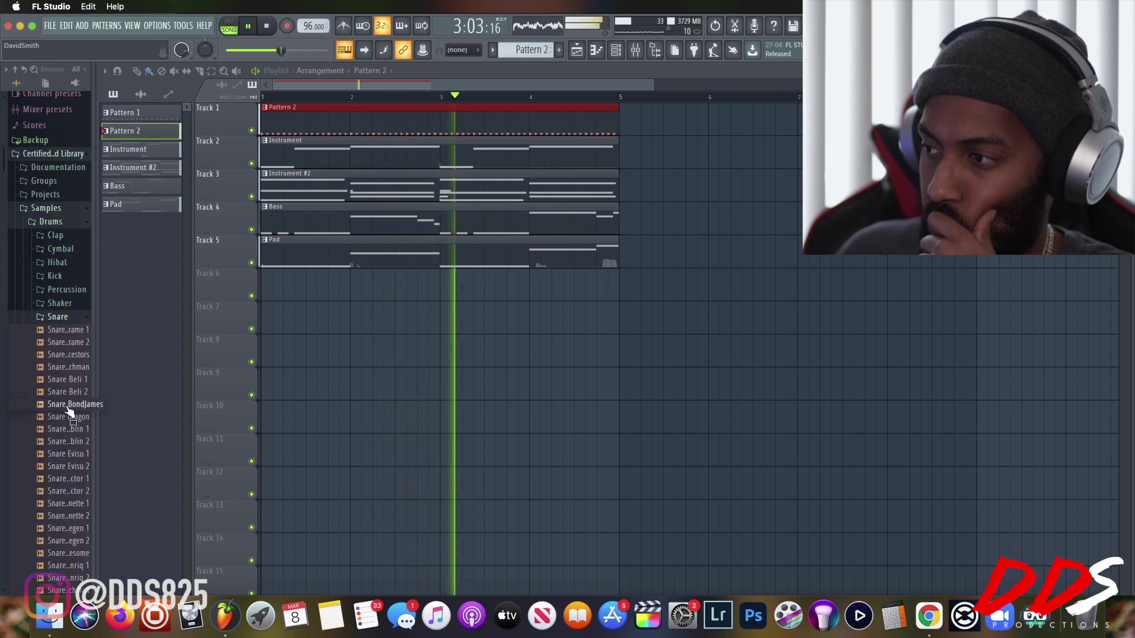
# Audition the Certified library's snare samples and replace the snare channel's sample with Snare Starlett 1.
pyautogui.click(67, 335)
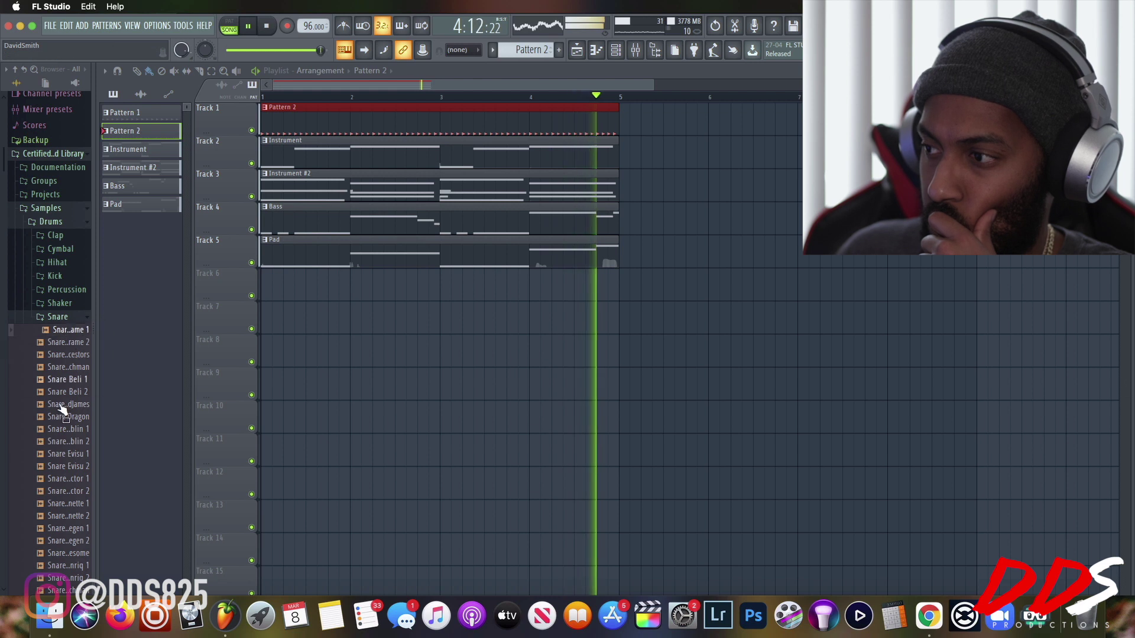
pyautogui.click(68, 434)
pyautogui.click(68, 443)
pyautogui.click(68, 456)
pyautogui.click(69, 469)
pyautogui.click(70, 482)
pyautogui.click(71, 506)
pyautogui.click(71, 518)
pyautogui.scroll(-10, 72, 518)
pyautogui.click(71, 513)
pyautogui.click(73, 487)
pyautogui.click(71, 475)
pyautogui.click(69, 462)
pyautogui.click(69, 451)
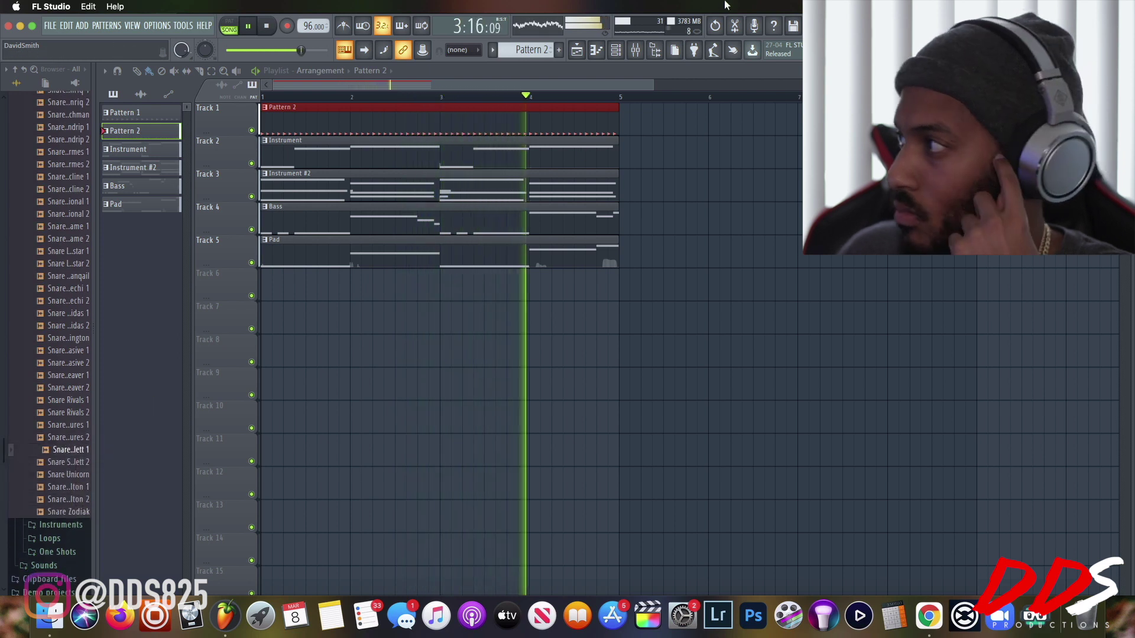
pyautogui.click(611, 55)
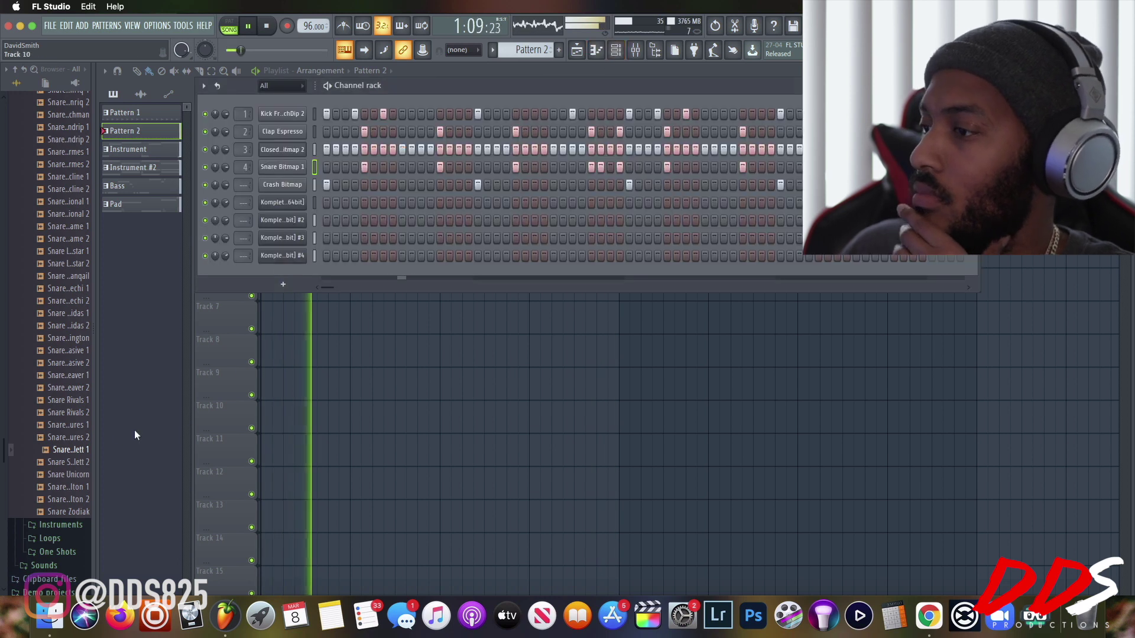
pyautogui.moveTo(72, 451); pyautogui.dragTo(292, 169)
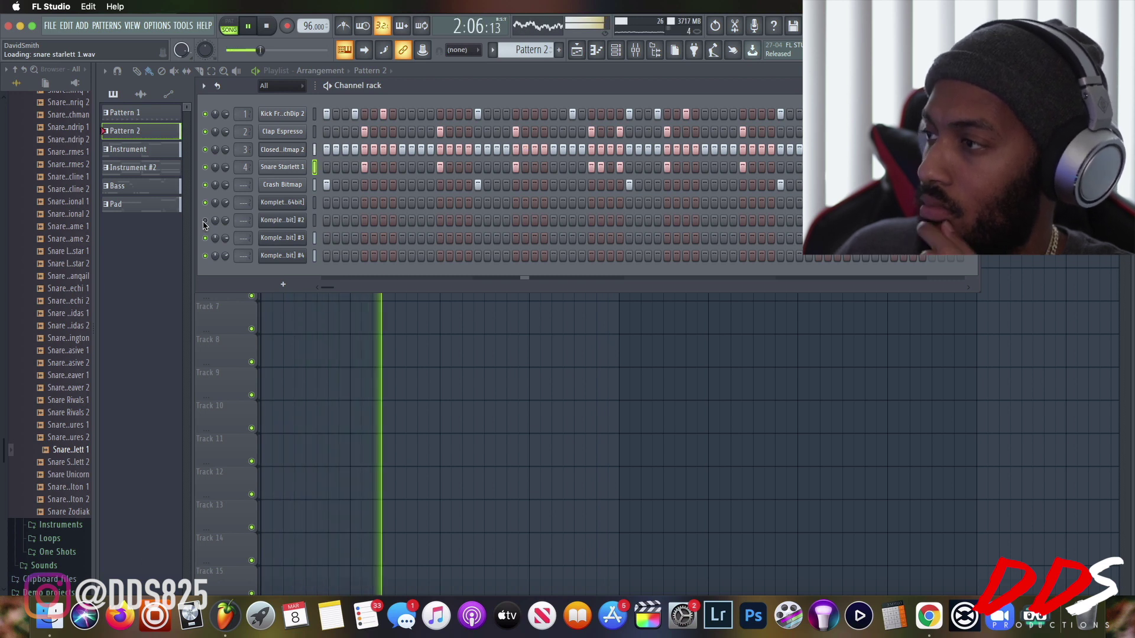
# Add OpenHH Meechi from the Certified library's hihat samples as a new channel below Crash Bitmap.
pyautogui.scroll(10, 30, 293)
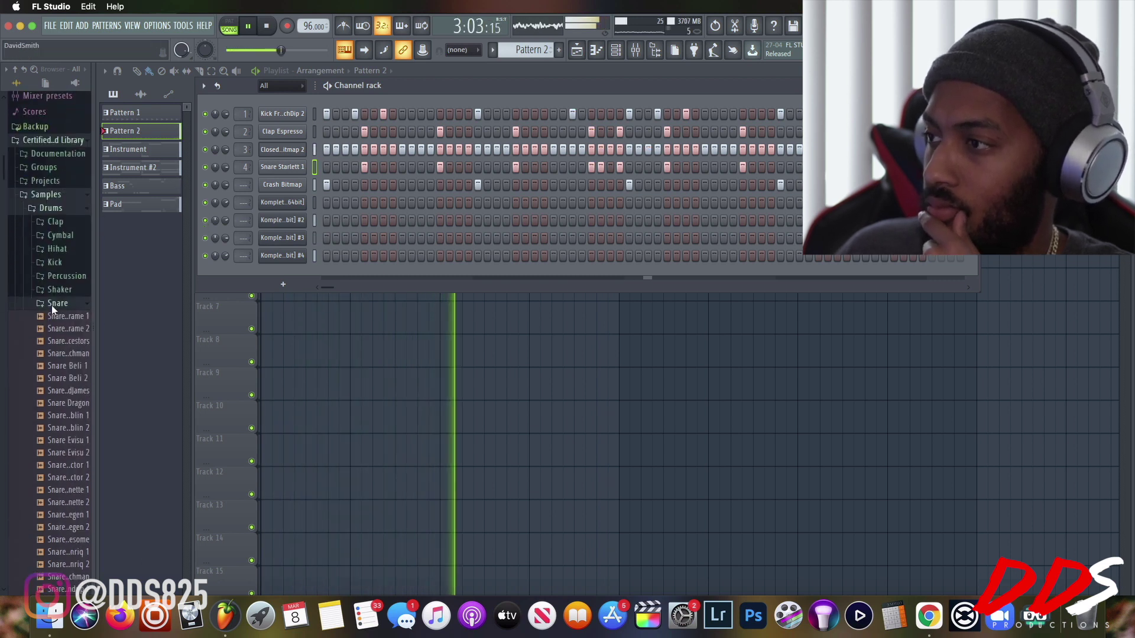
pyautogui.click(52, 304)
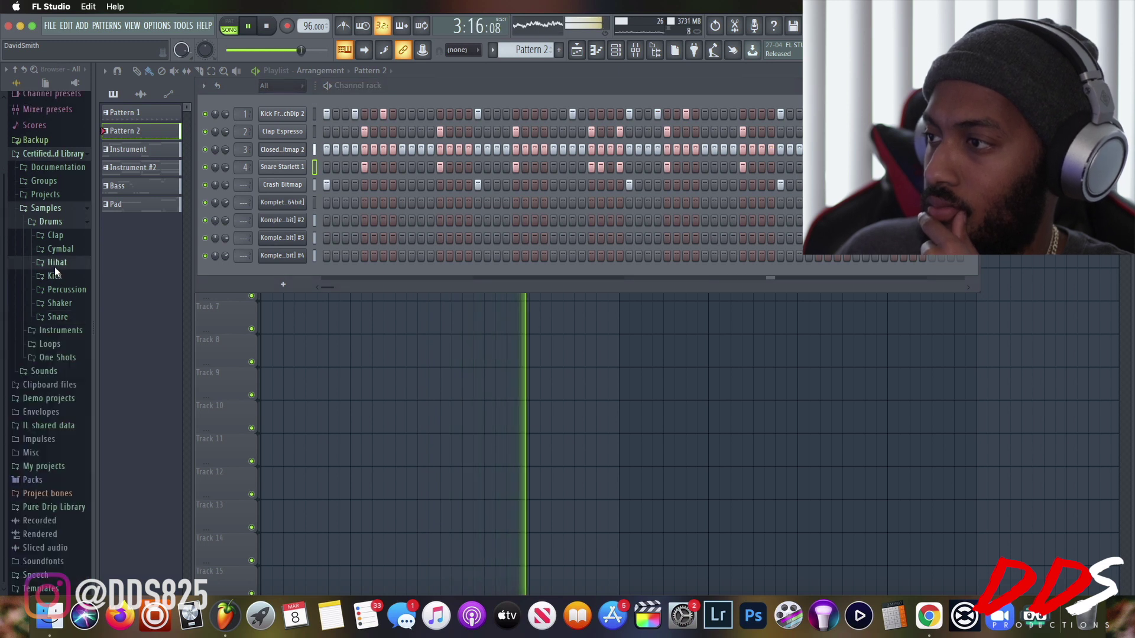
pyautogui.click(55, 267)
pyautogui.scroll(-10, 68, 385)
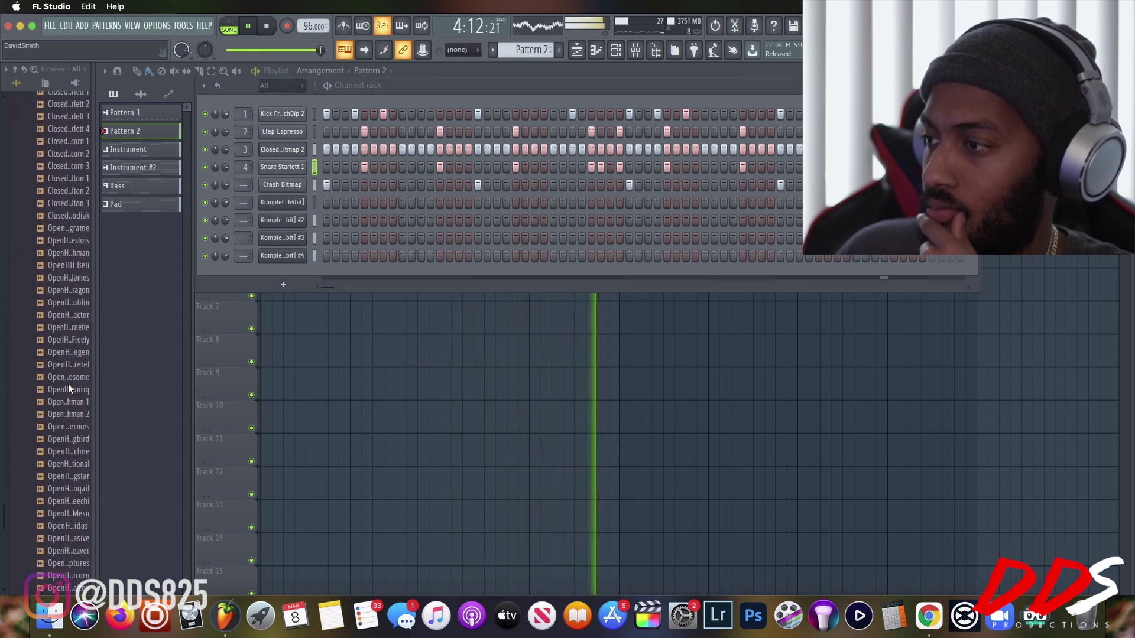
pyautogui.scroll(-5, 68, 384)
pyautogui.moveTo(65, 383); pyautogui.dragTo(289, 195)
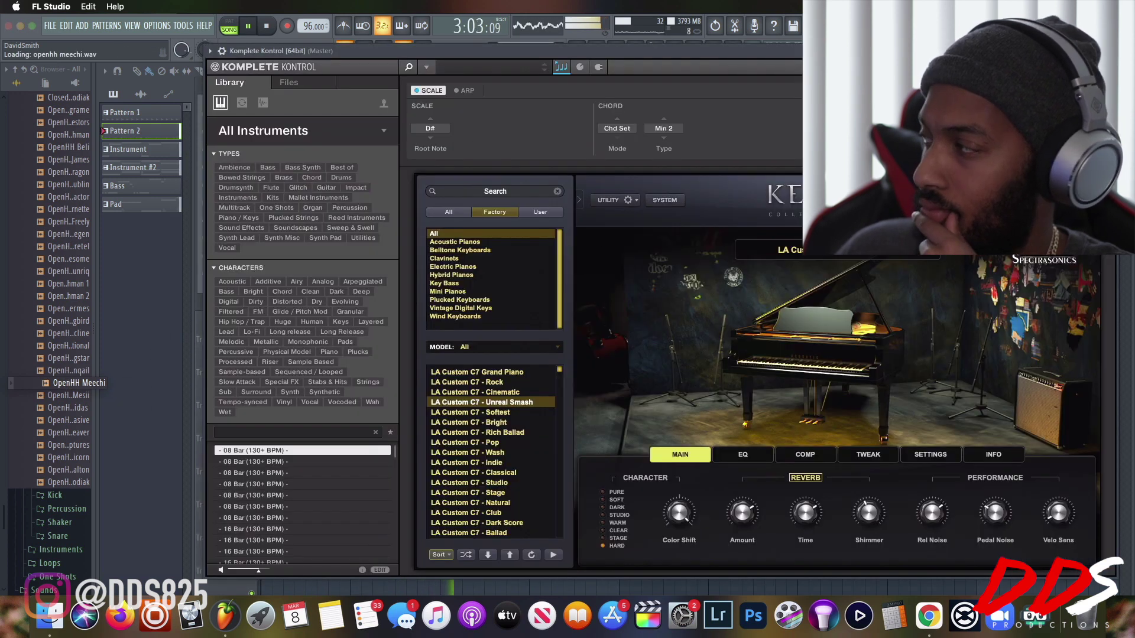
pyautogui.click(1110, 51)
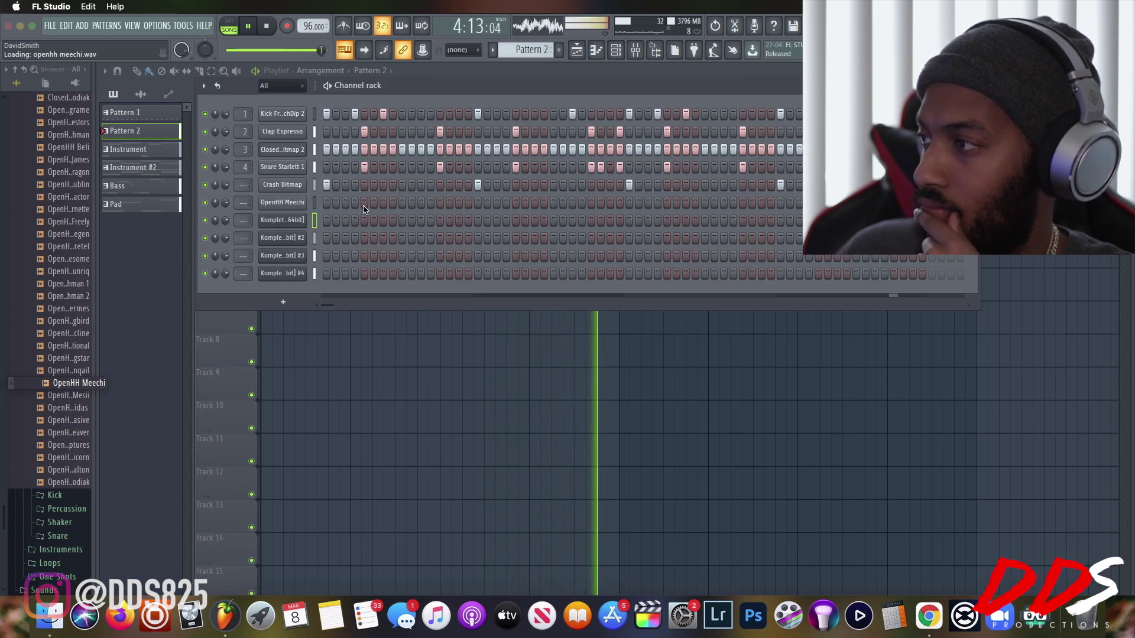
# Program OpenHH Meechi hits every eight steps from step 3 through step 59, plus one on step 63.
pyautogui.click(347, 206)
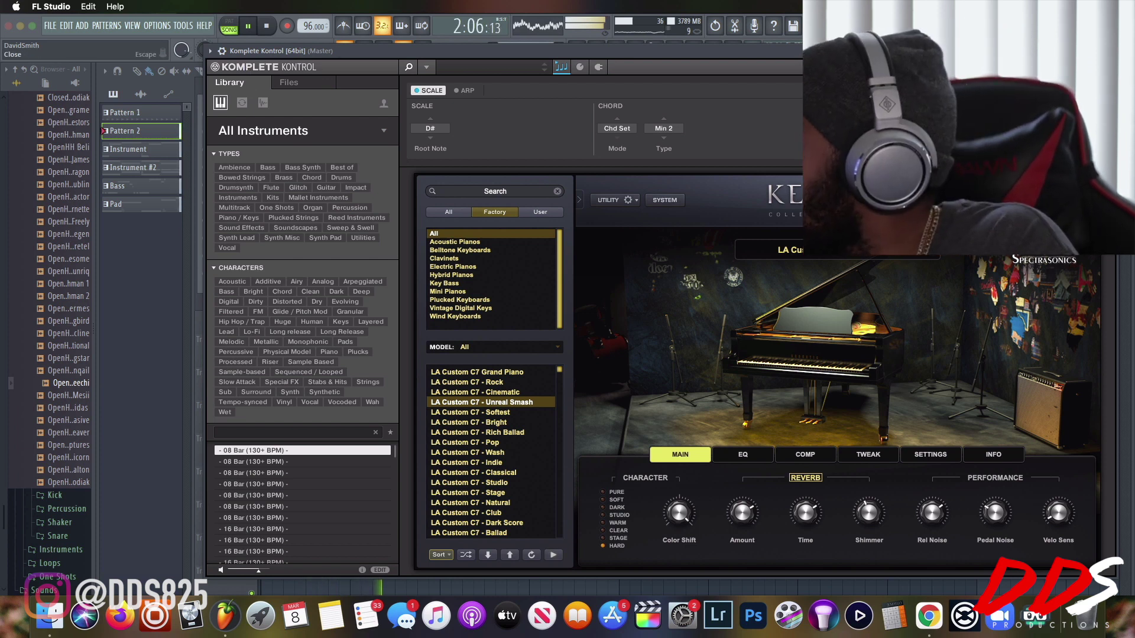
pyautogui.click(1111, 50)
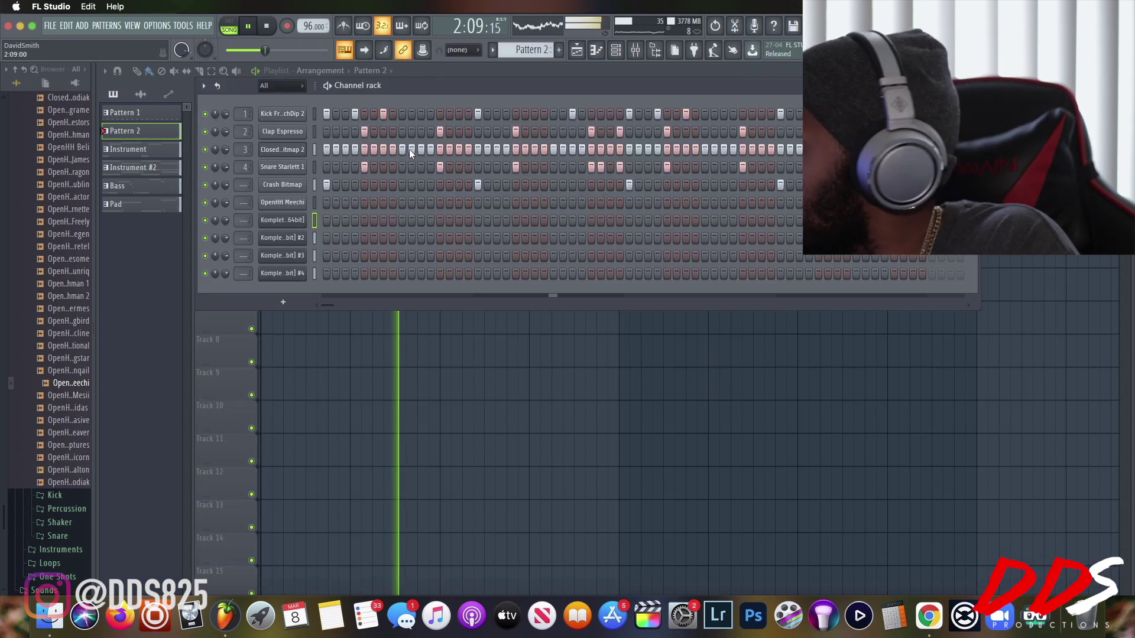
pyautogui.click(344, 202)
pyautogui.click(419, 201)
pyautogui.click(496, 201)
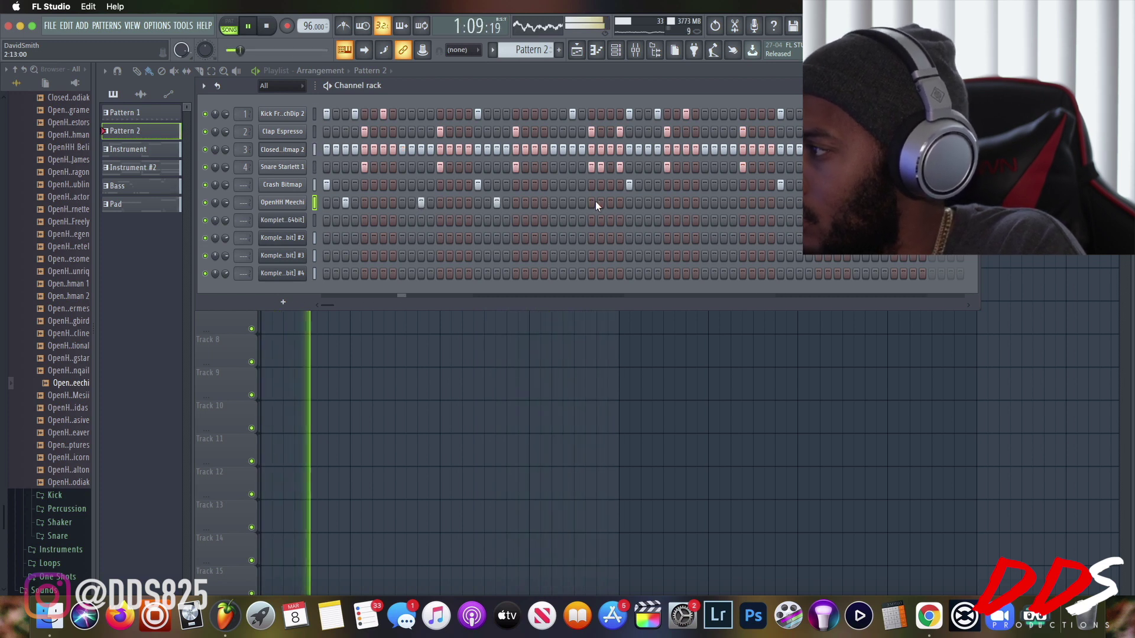
pyautogui.click(571, 202)
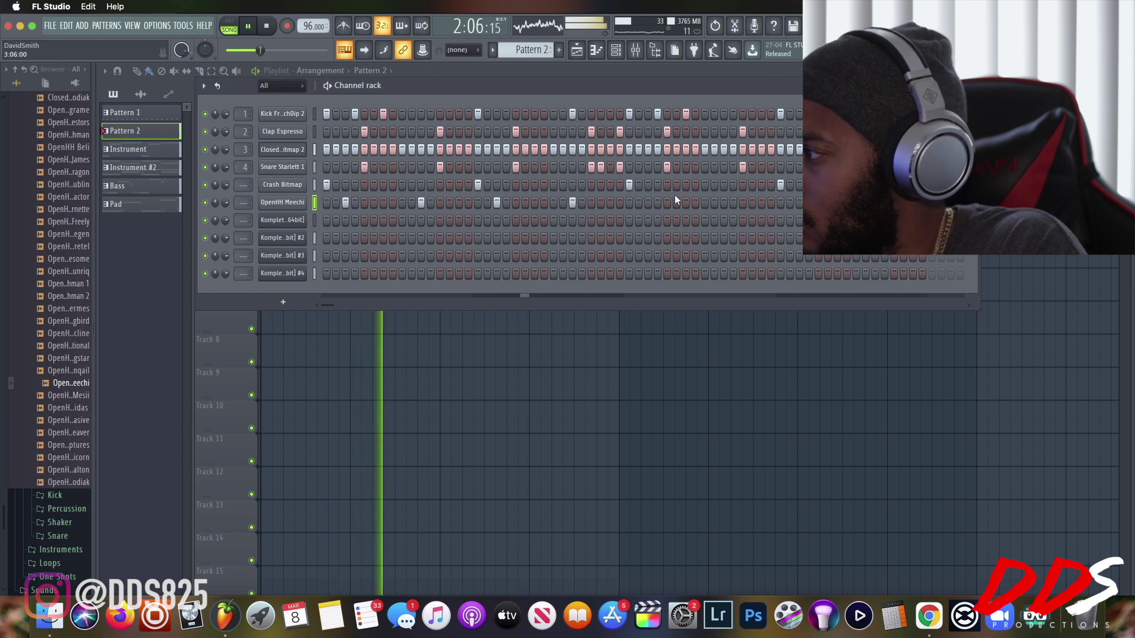
pyautogui.click(649, 202)
pyautogui.click(721, 202)
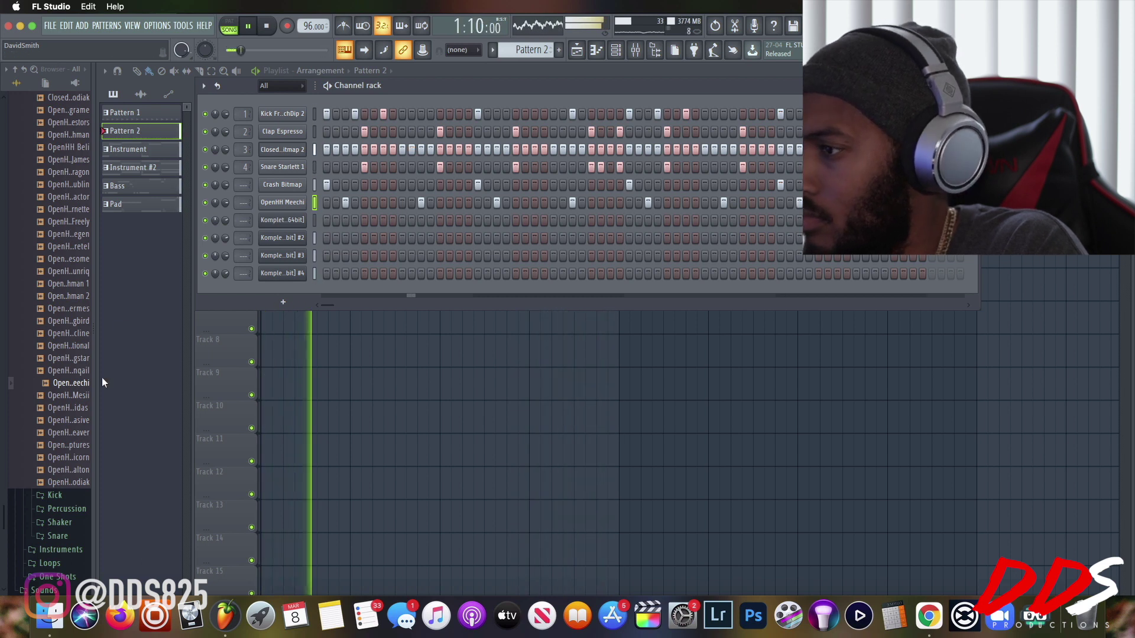
# Replace the OpenHH Meechi channel's sample with OpenHH International and browse the other hihat samples.
pyautogui.click(81, 347)
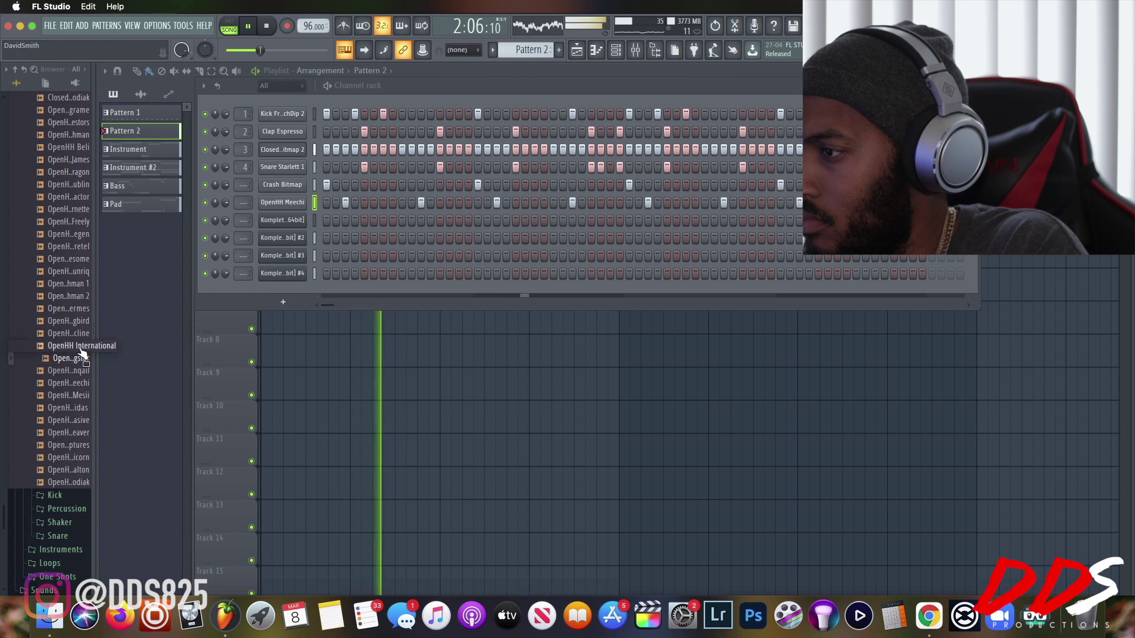
pyautogui.moveTo(81, 347); pyautogui.dragTo(260, 204)
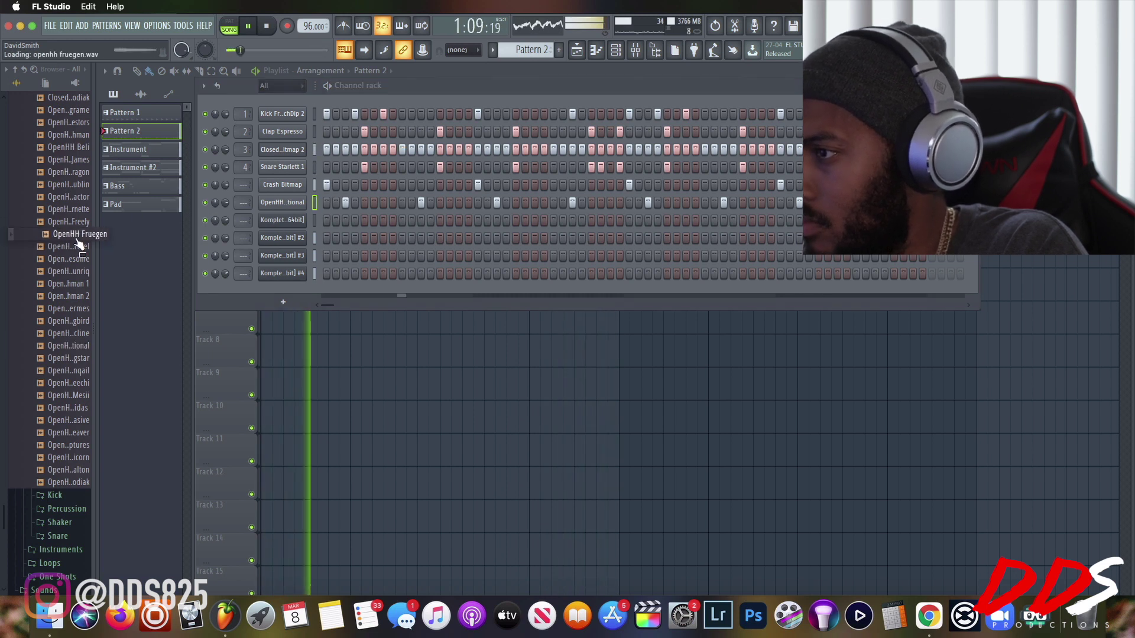
pyautogui.scroll(10, 82, 206)
pyautogui.scroll(15, 82, 204)
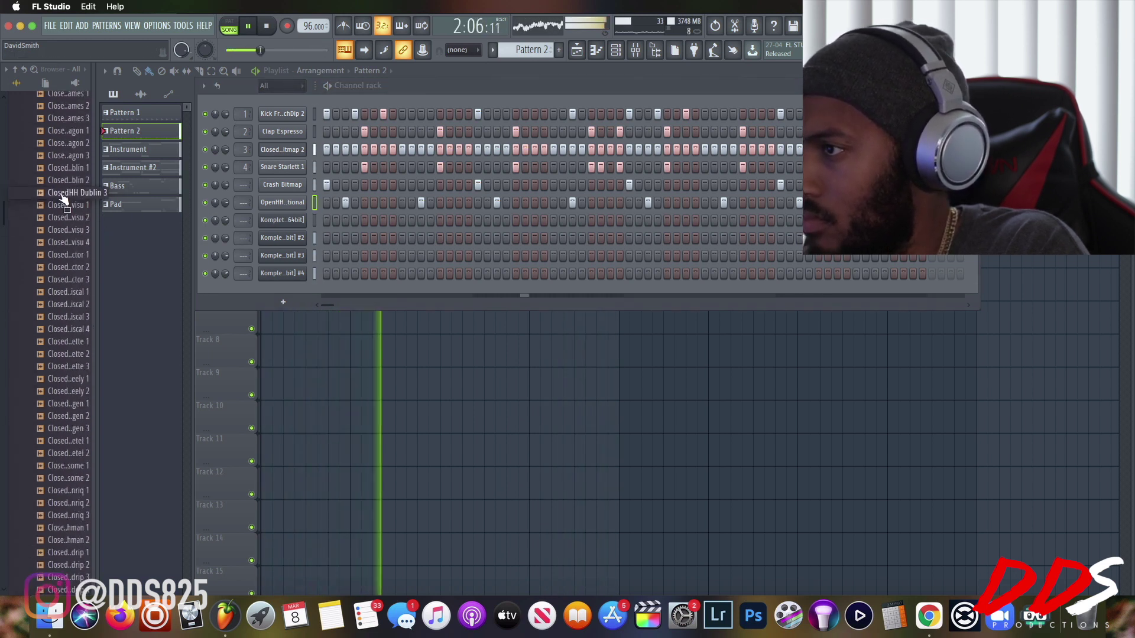
# Clone Pattern 2, and clear the kick, Snare Starlett 1 and OpenHH International steps from the original Pattern 2.
pyautogui.rightClick(158, 134)
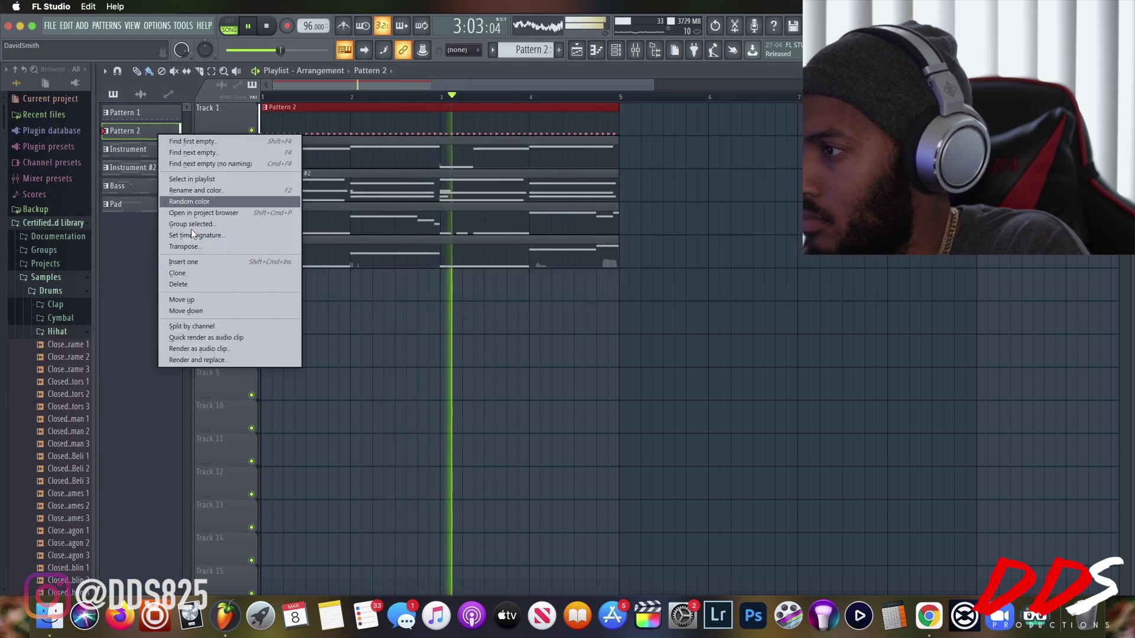
pyautogui.click(190, 275)
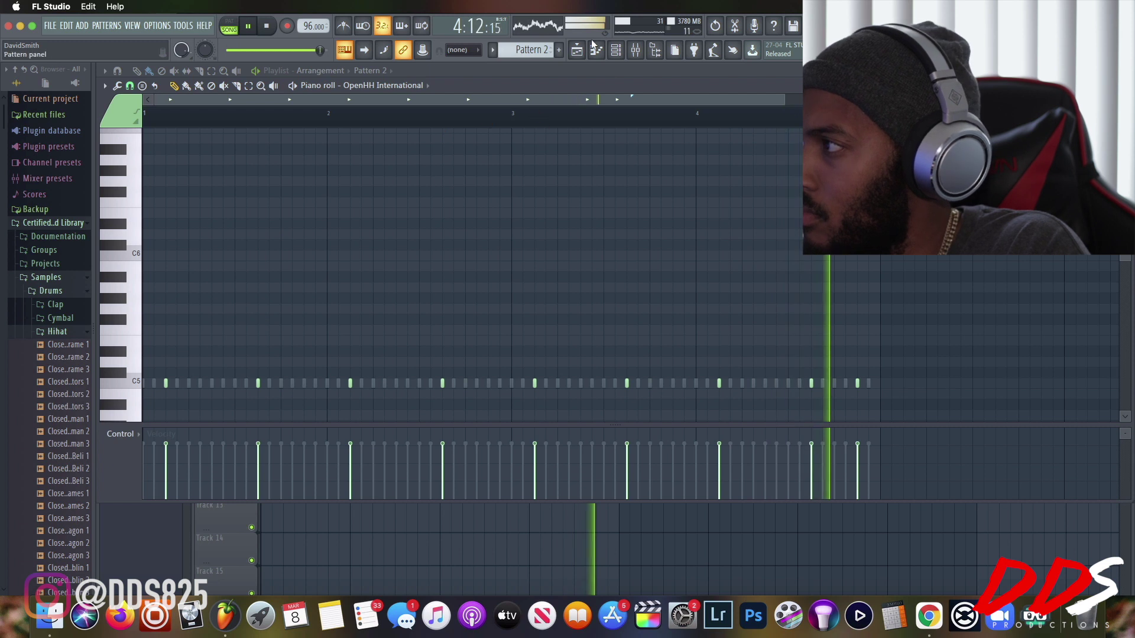
pyautogui.click(616, 50)
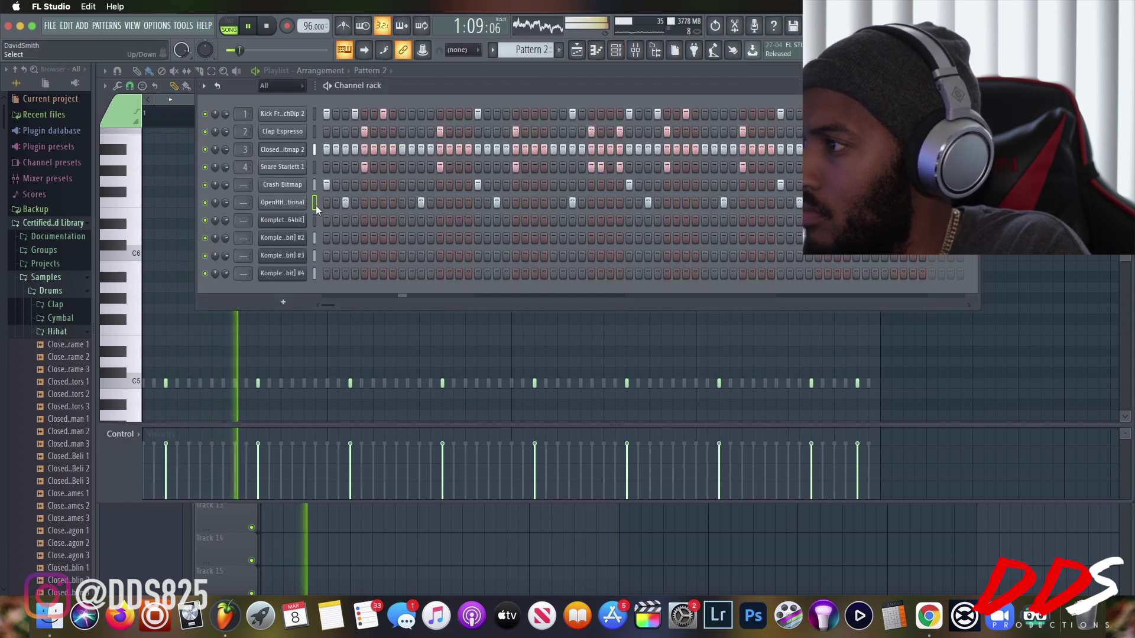
pyautogui.click(355, 113)
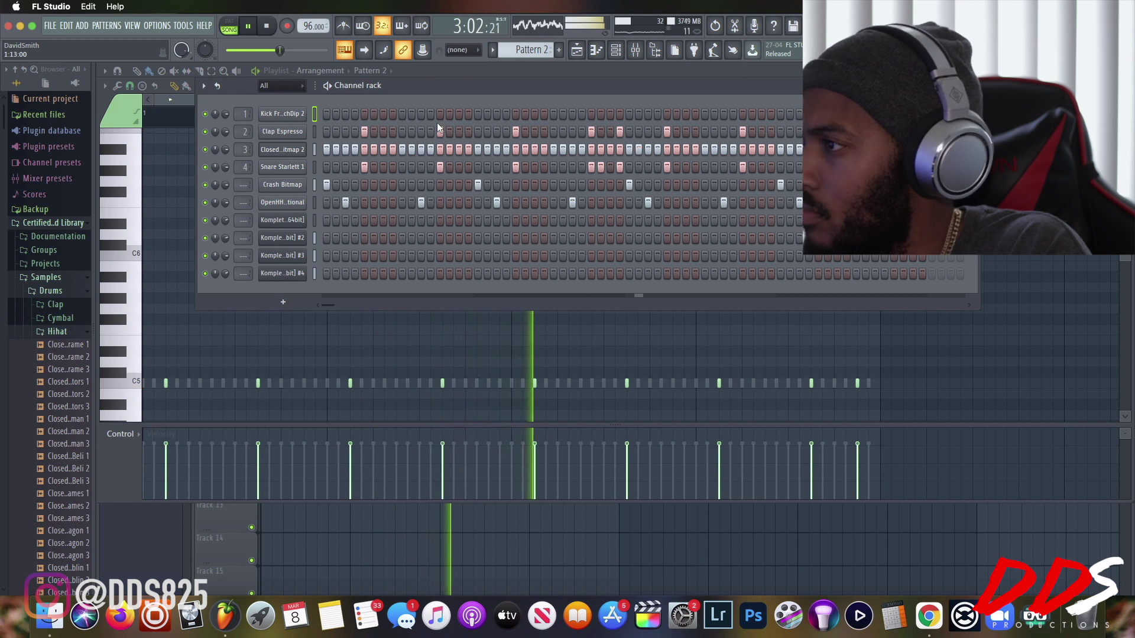
pyautogui.moveTo(363, 165); pyautogui.dragTo(683, 177)
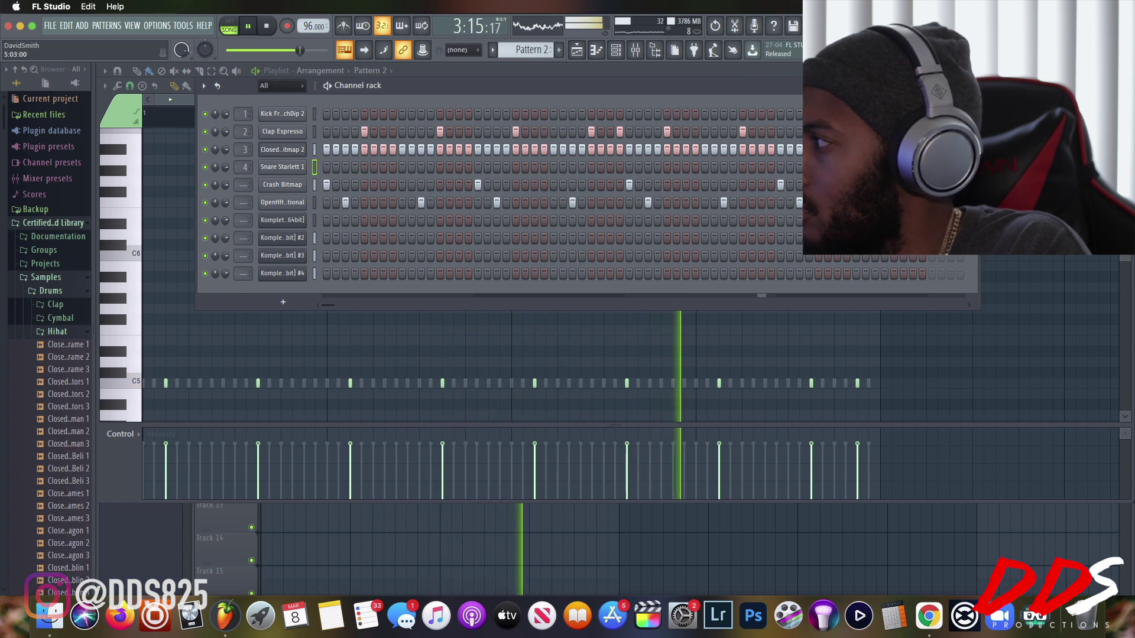
pyautogui.click(344, 202)
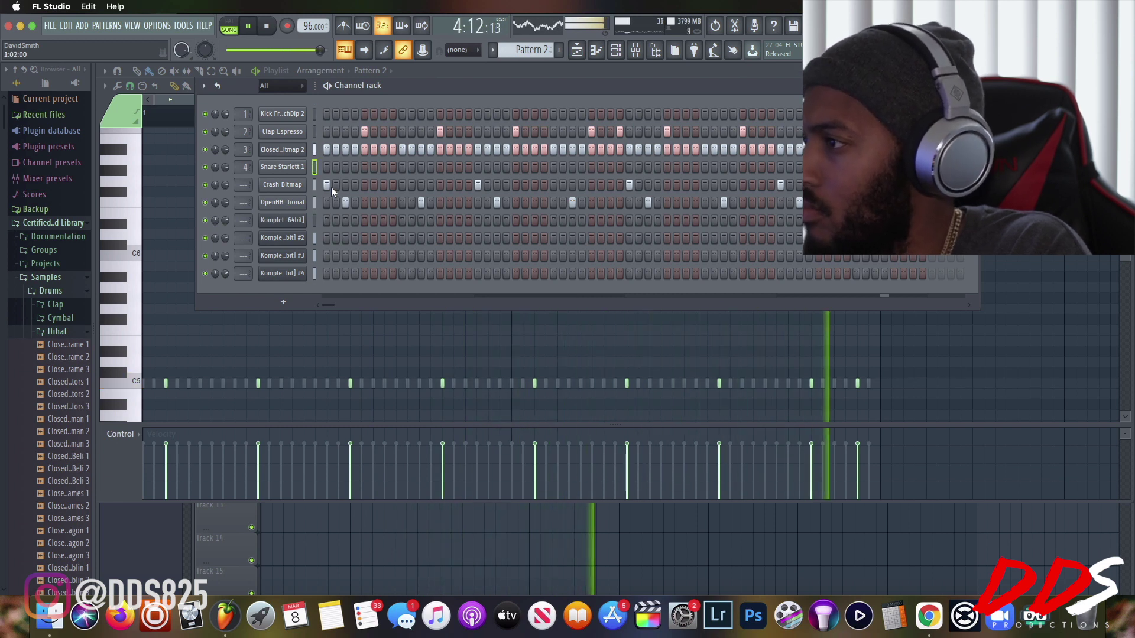
pyautogui.moveTo(374, 207); pyautogui.dragTo(839, 203)
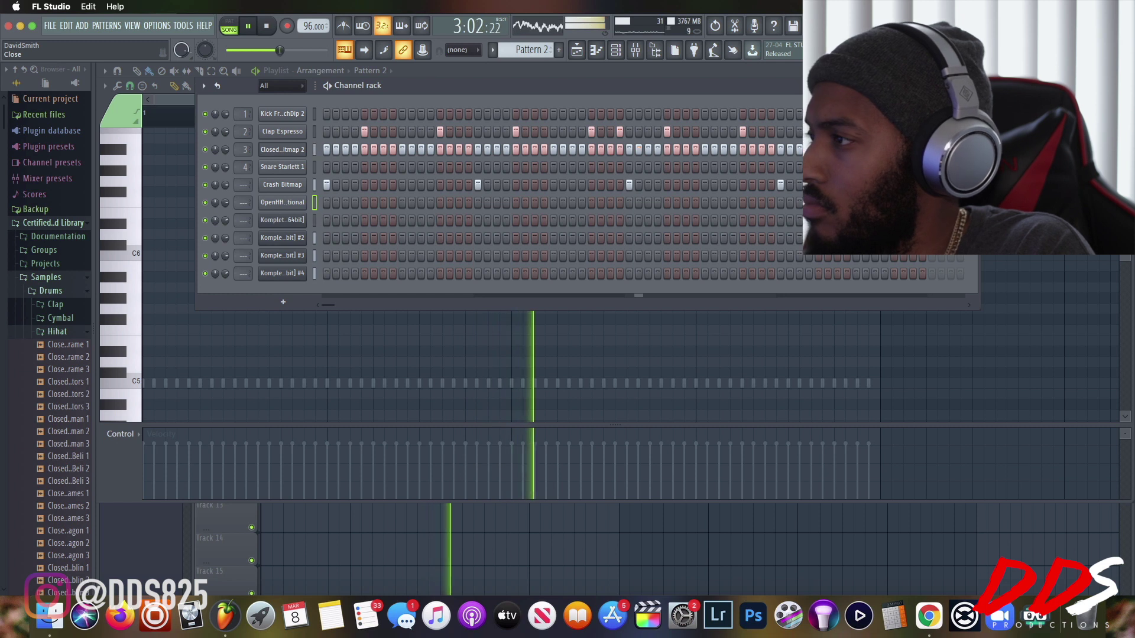
pyautogui.click(971, 86)
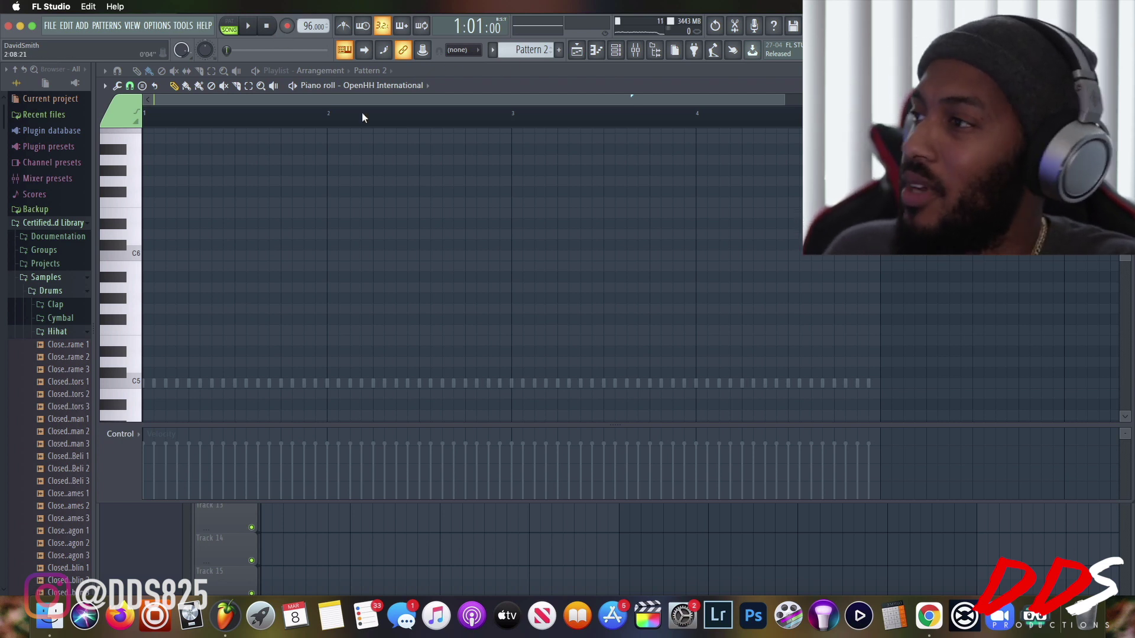
pyautogui.press('Escape')
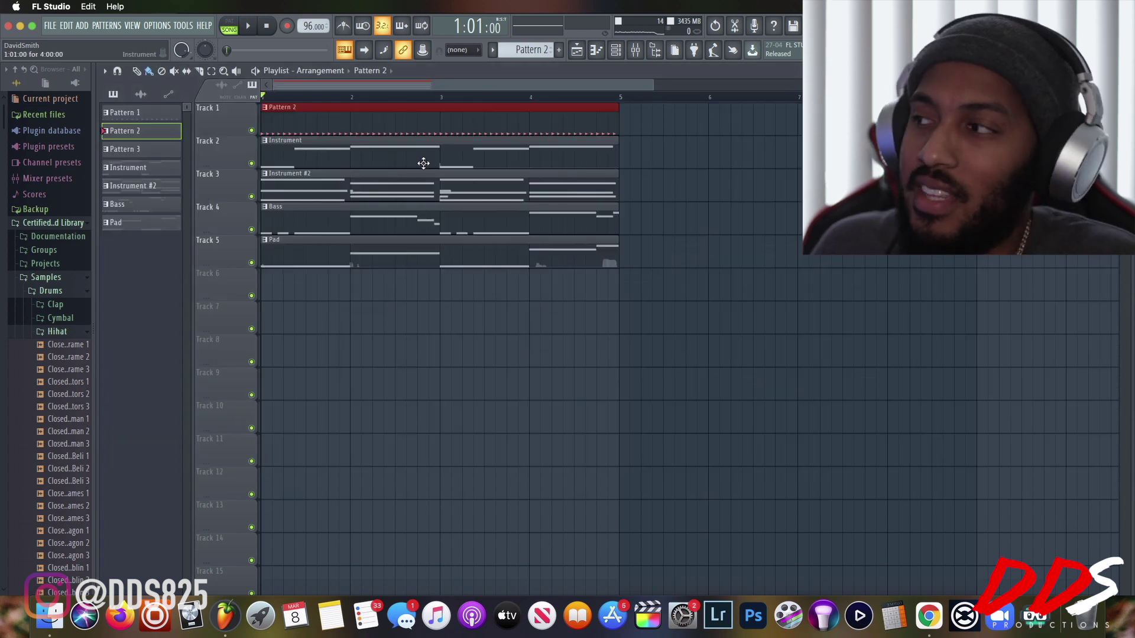
# Delete the Pattern 2, Bass and Instrument #2 clips from the playlist, keeping the Instrument and Pad clips.
pyautogui.rightClick(328, 124)
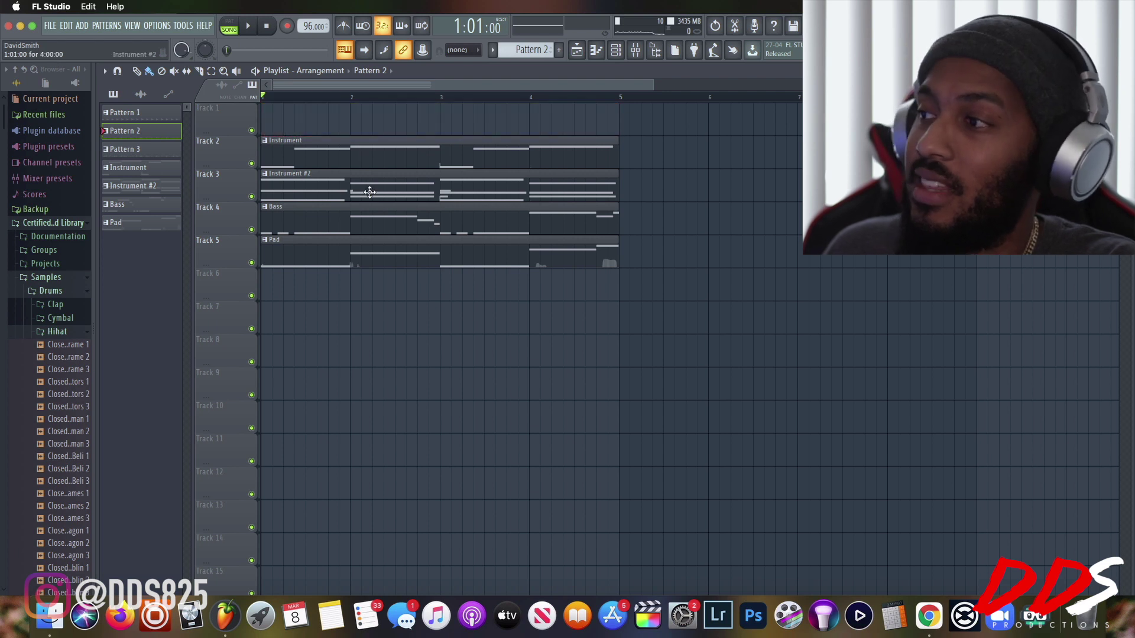
pyautogui.rightClick(373, 222)
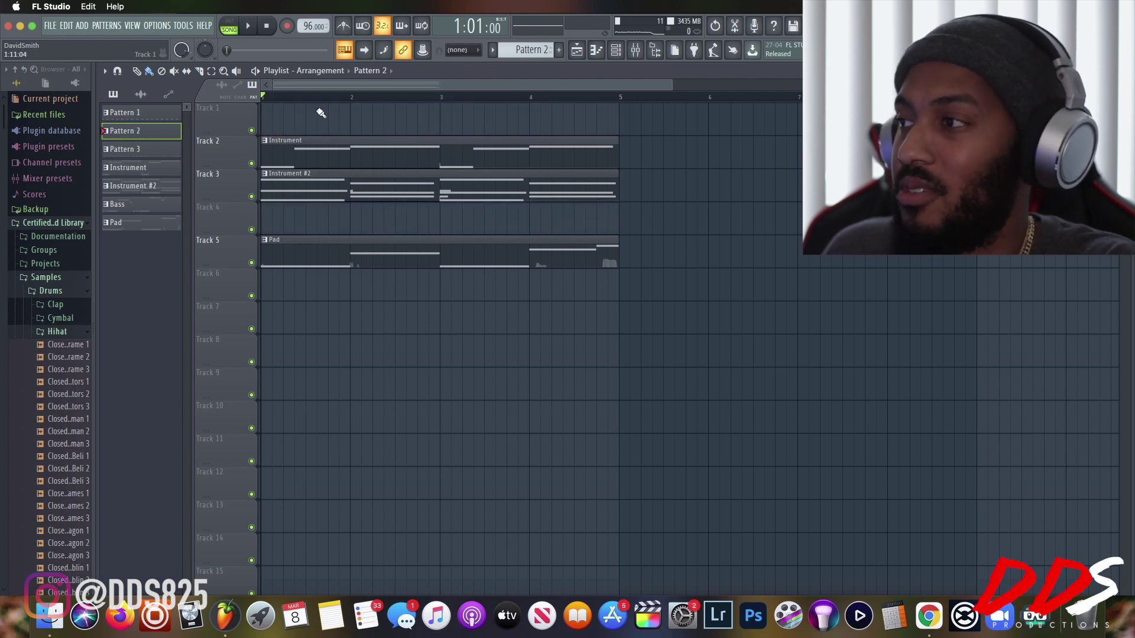
pyautogui.rightClick(326, 190)
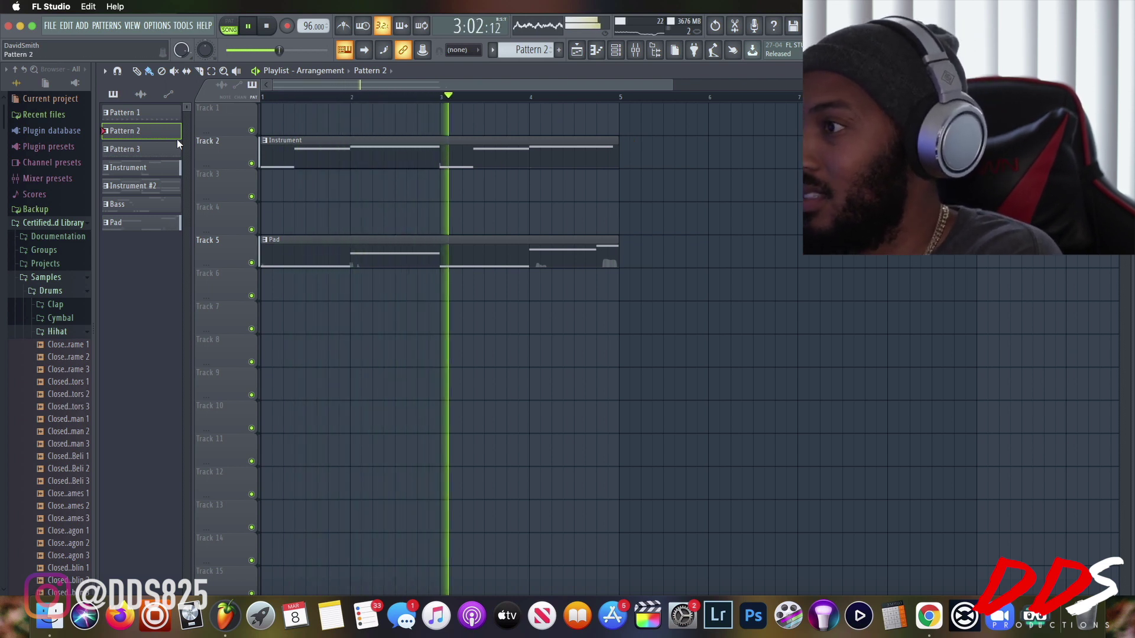
pyautogui.click(157, 119)
pyautogui.click(681, 122)
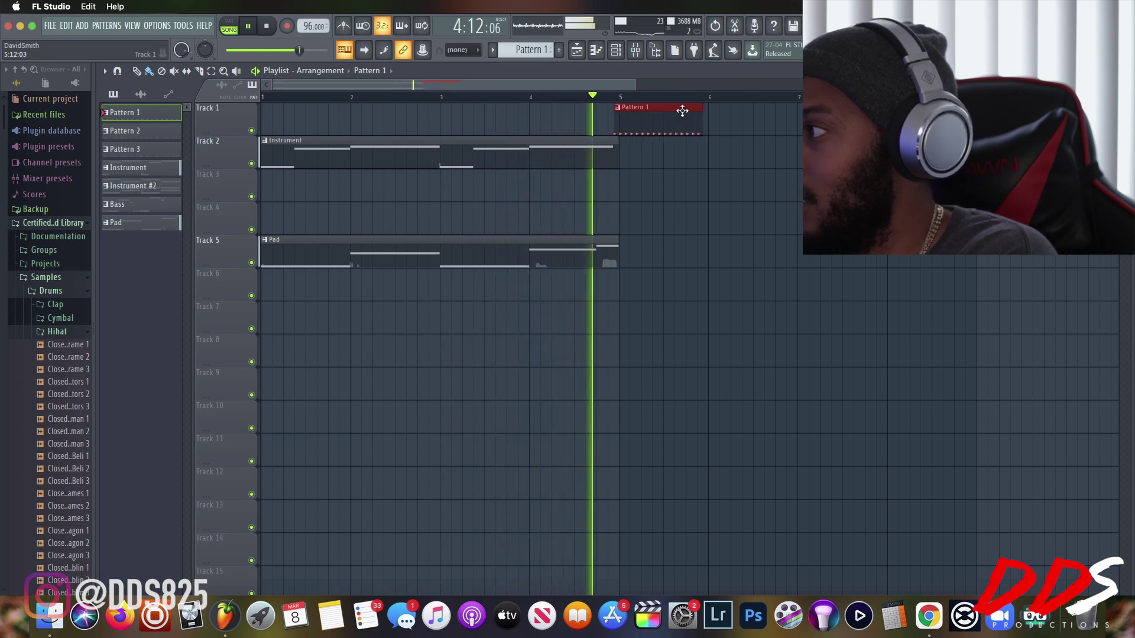
pyautogui.rightClick(661, 114)
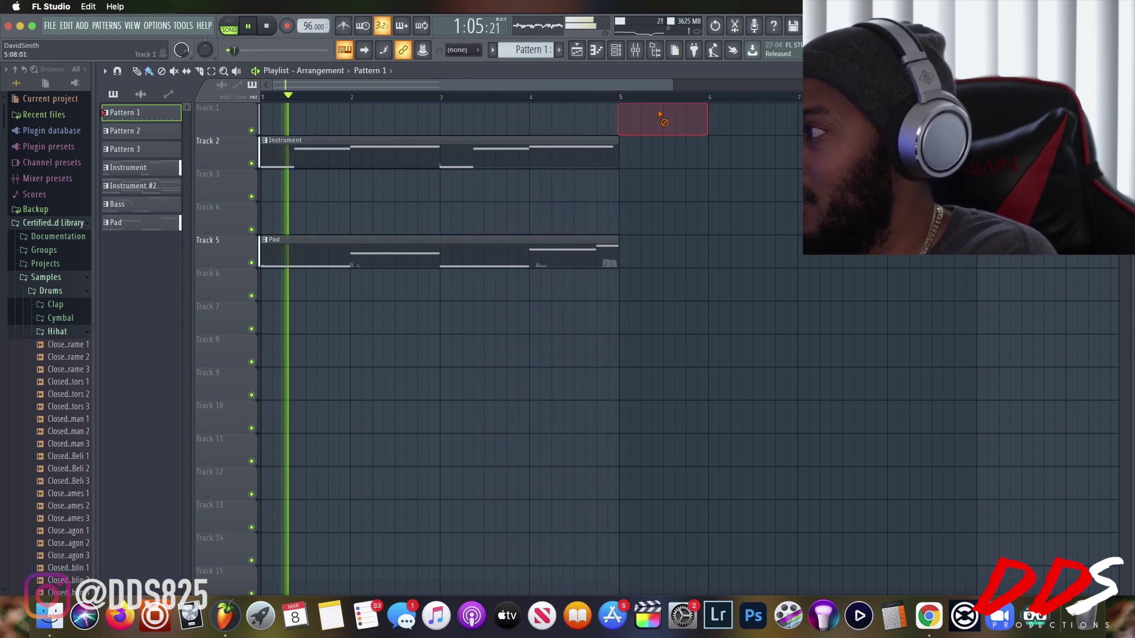
pyautogui.click(628, 122)
pyautogui.click(739, 121)
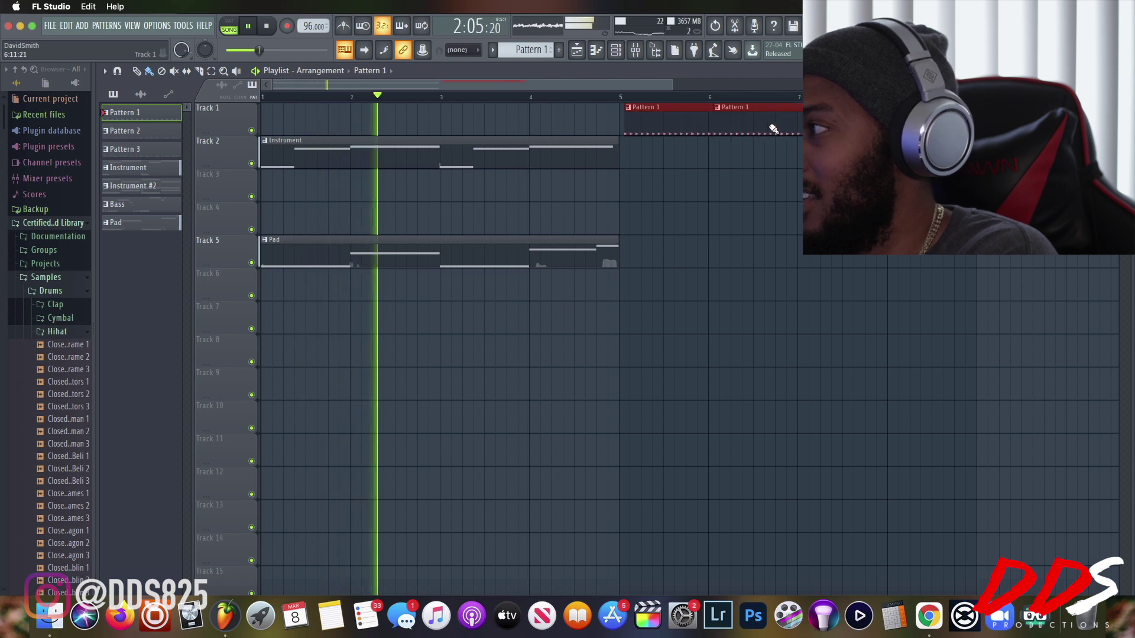
pyautogui.rightClick(743, 110)
pyautogui.rightClick(662, 114)
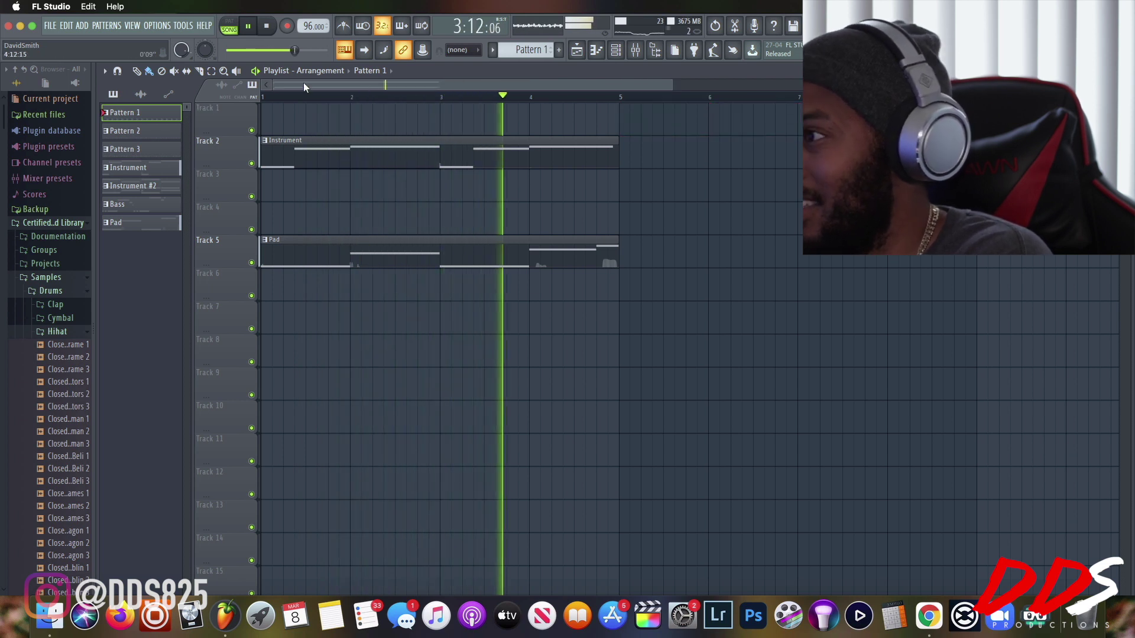
# Set the playlist snap to Line.
pyautogui.click(117, 73)
pyautogui.click(117, 73)
pyautogui.click(116, 73)
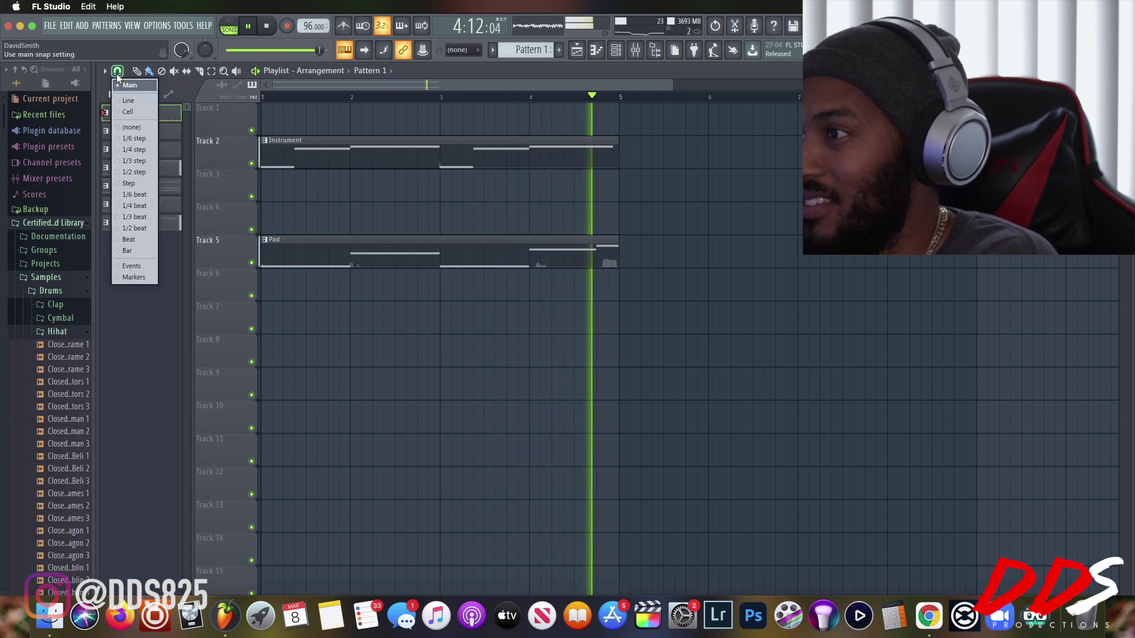
pyautogui.click(132, 101)
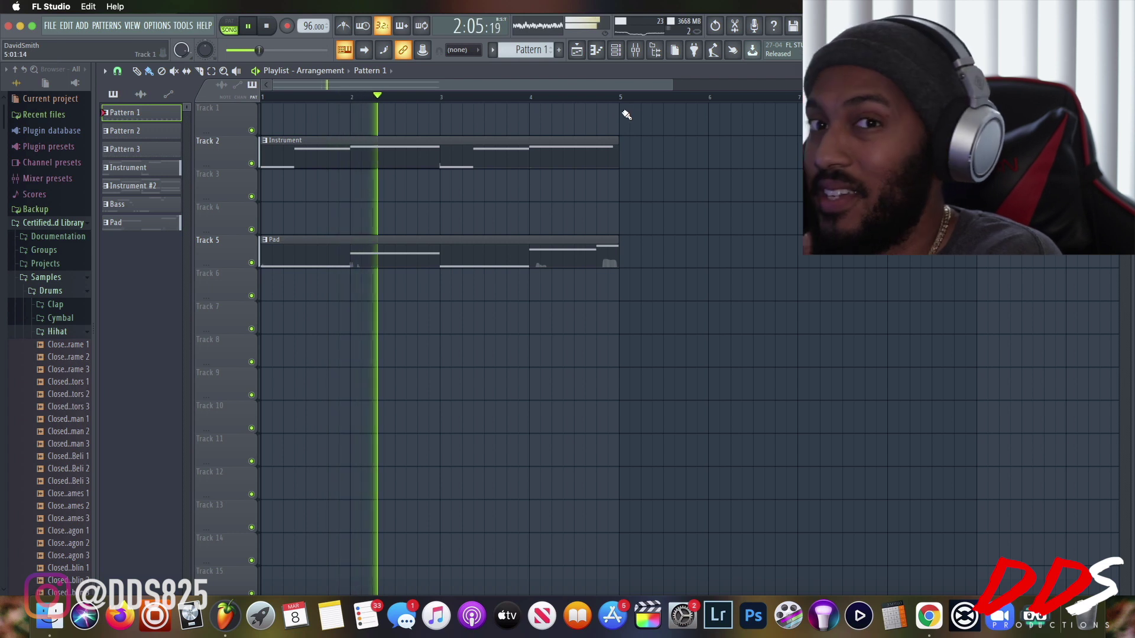
pyautogui.click(668, 114)
pyautogui.moveTo(668, 114); pyautogui.dragTo(922, 115)
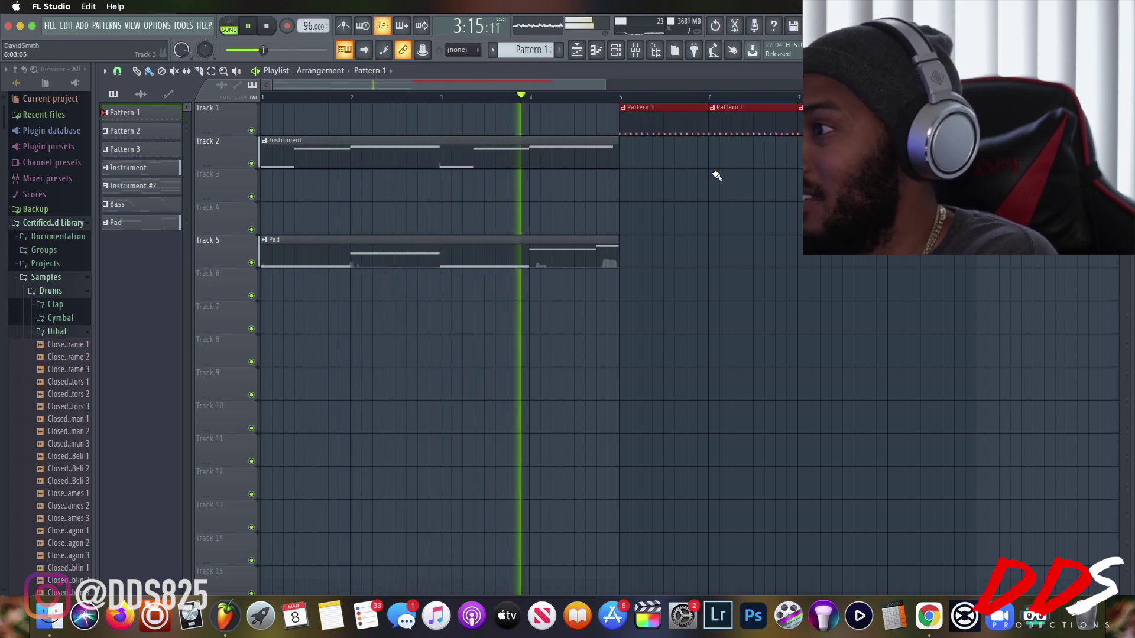
pyautogui.rightClick(700, 118)
pyautogui.rightClick(751, 118)
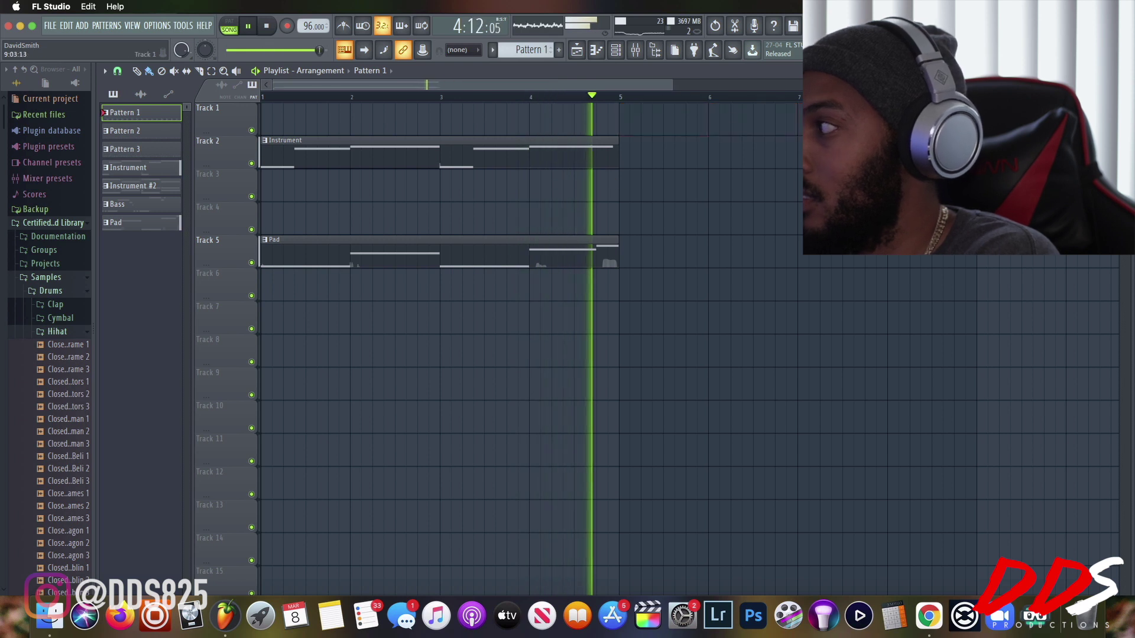
# Place an Instrument clip on Track 2 and an Instrument #2 clip on Track 3, both starting at bar 5.
pyautogui.click(370, 161)
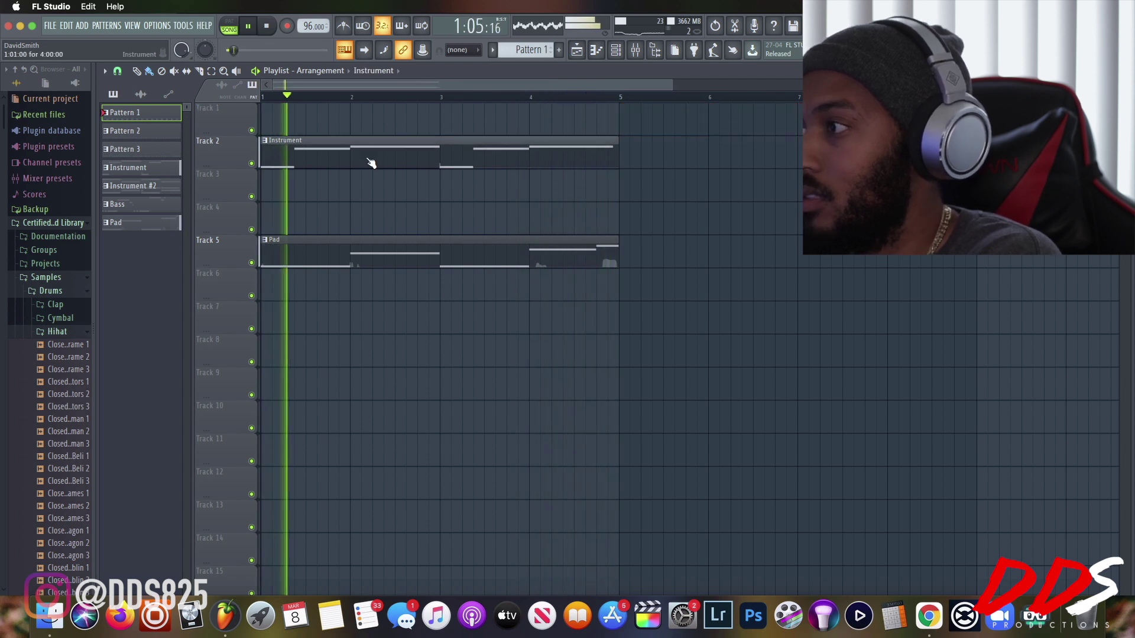
pyautogui.click(631, 159)
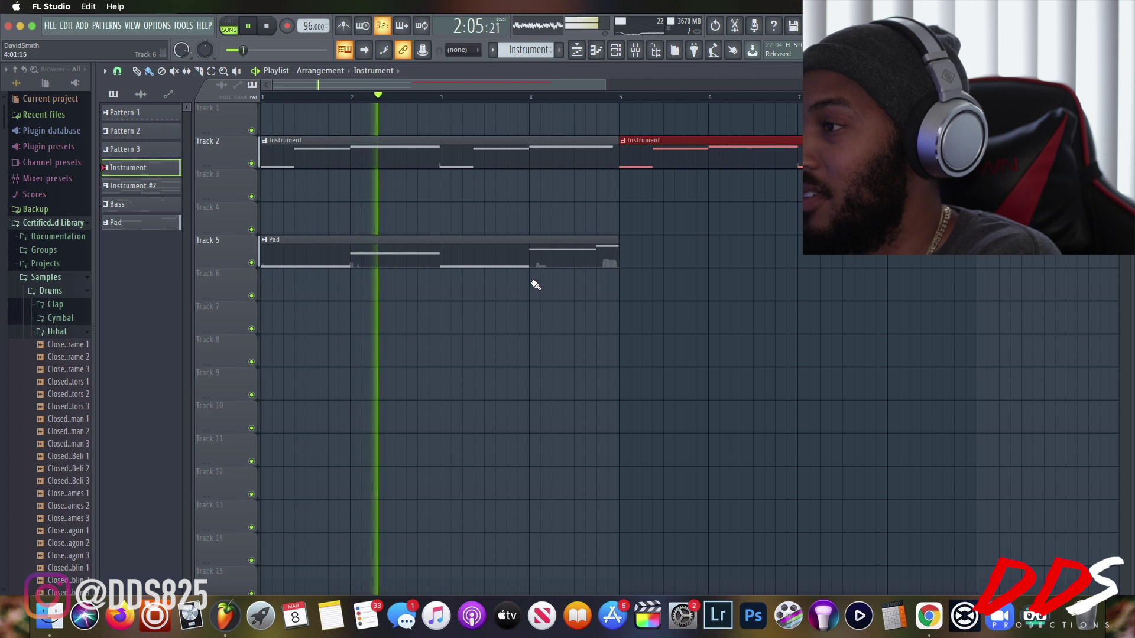
pyautogui.click(154, 186)
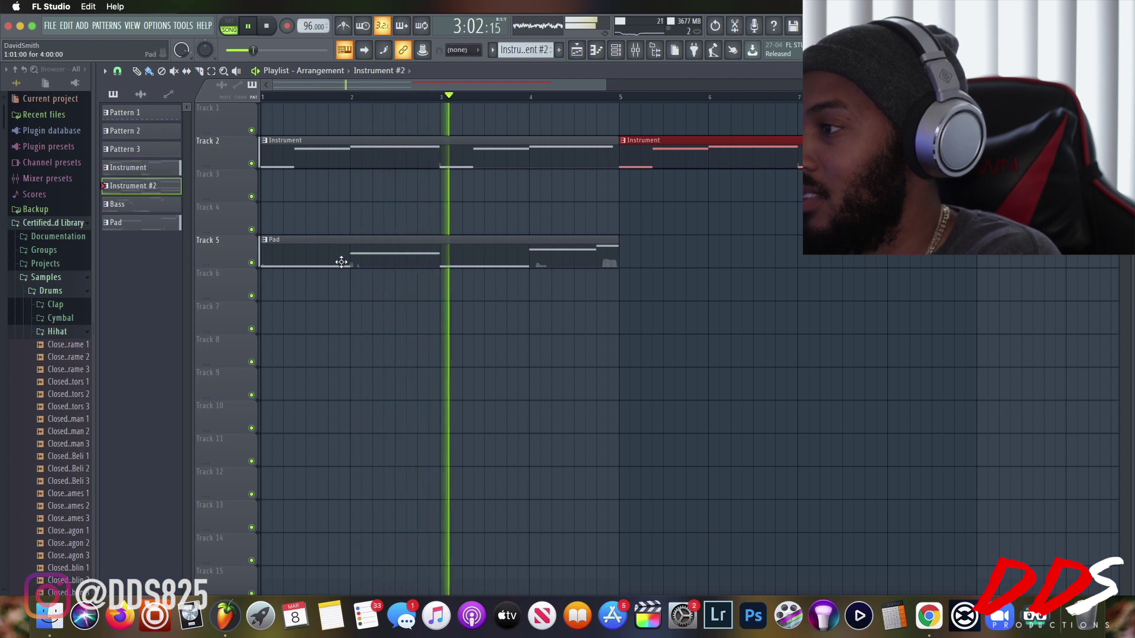
pyautogui.click(626, 196)
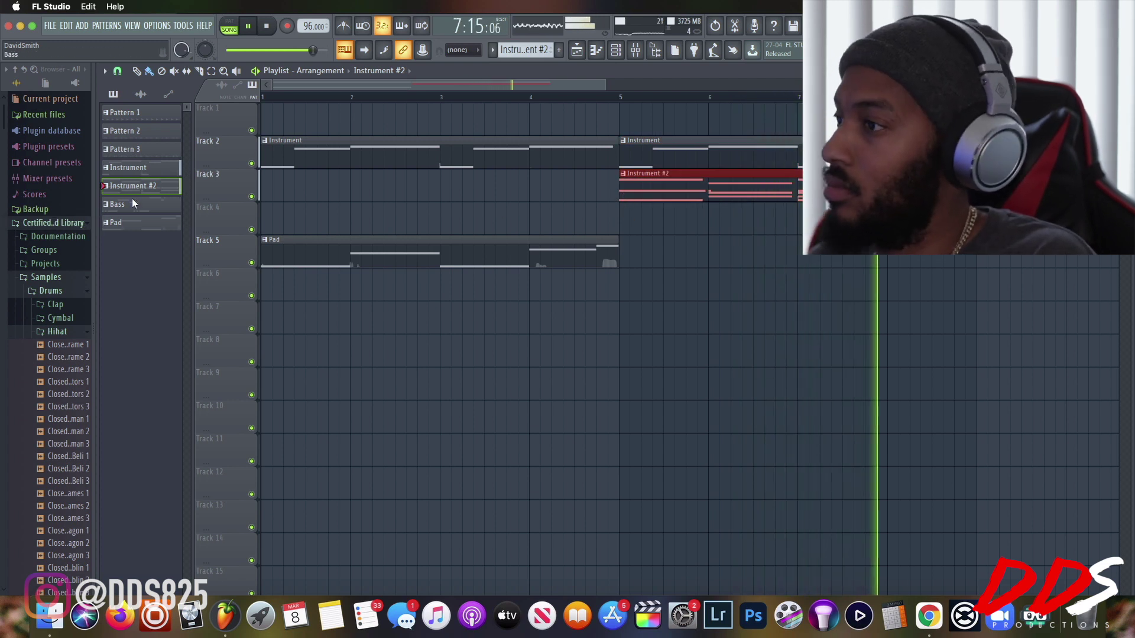
# Fill Track 1 with consecutive Pattern 1 clips from bar 5 through bar 12.
pyautogui.click(162, 111)
pyautogui.click(638, 127)
pyautogui.click(730, 127)
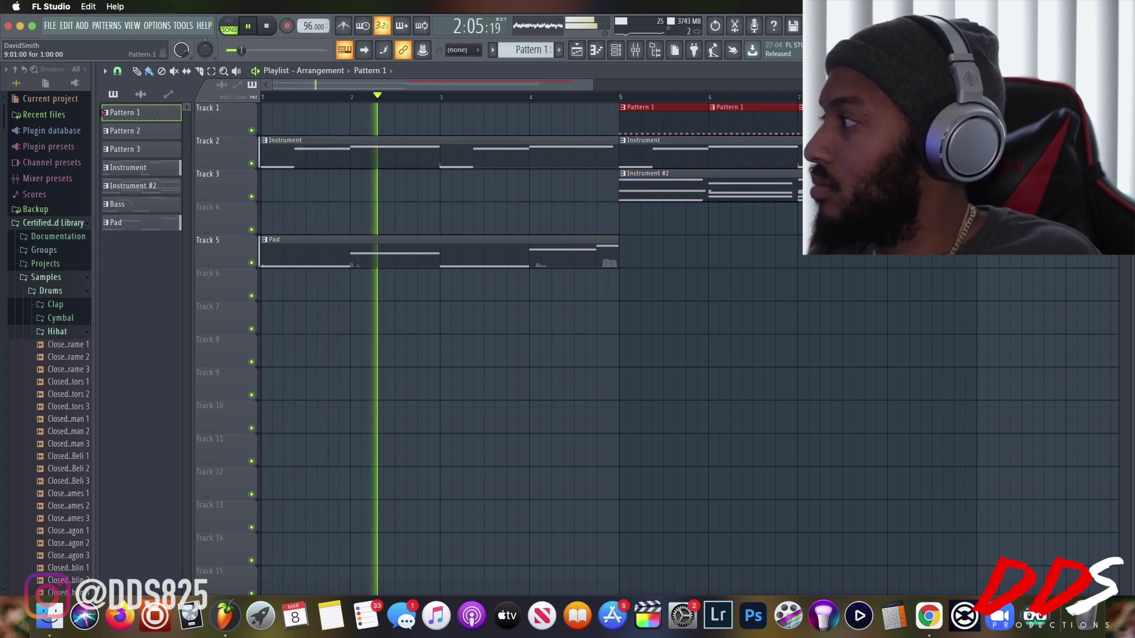
pyautogui.moveTo(441, 83); pyautogui.dragTo(569, 84)
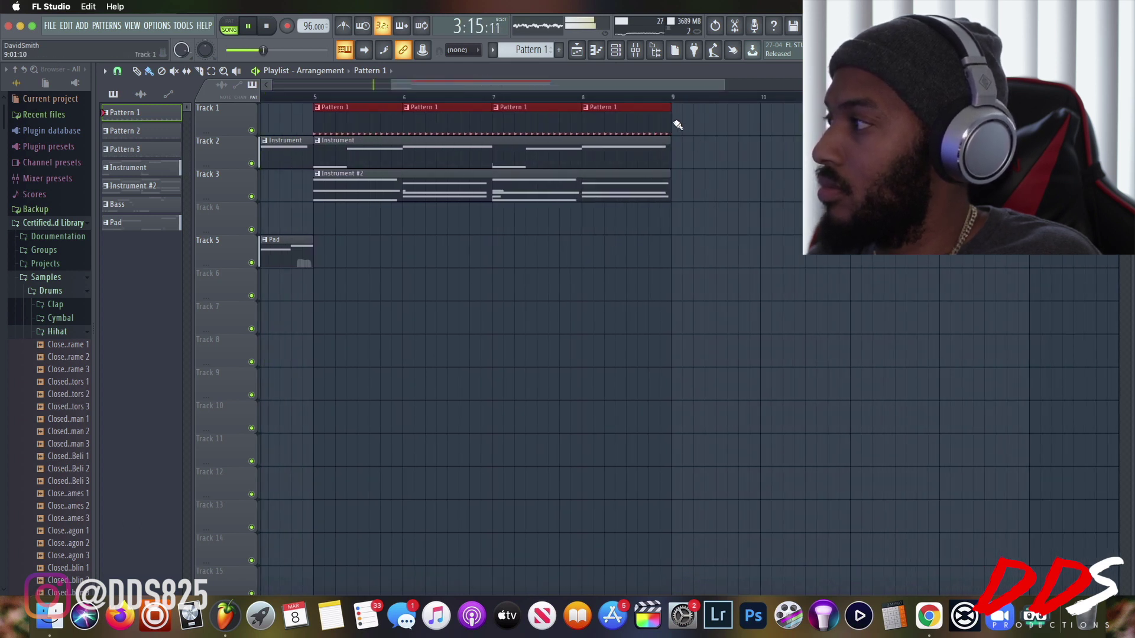
pyautogui.click(732, 126)
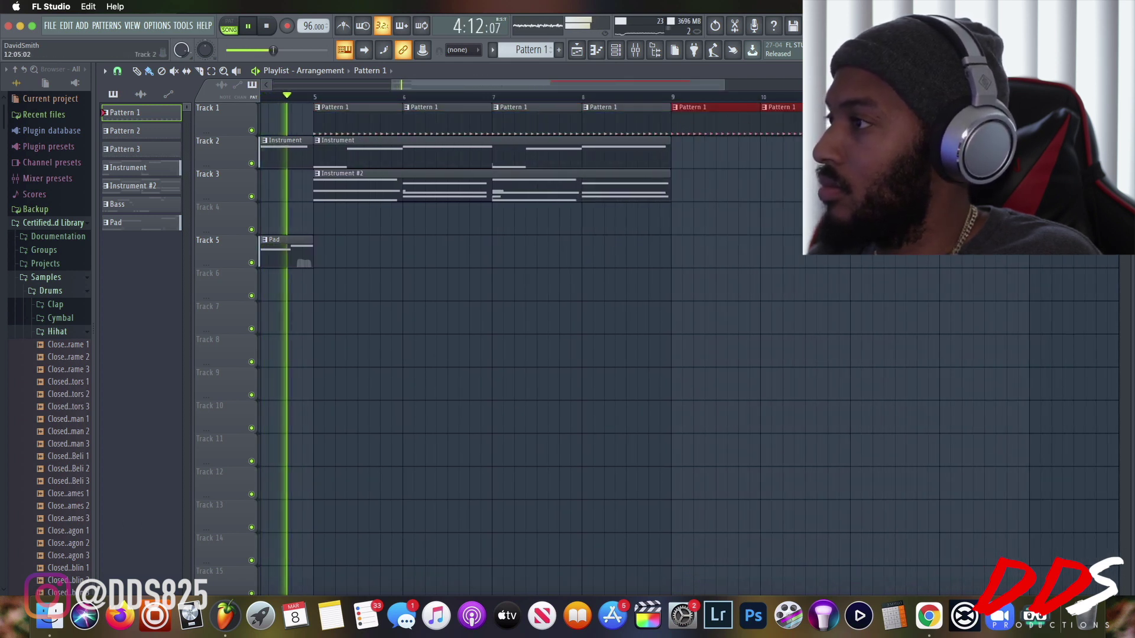
# Repeat the Instrument clip on Track 2 and the Instrument #2 clip on Track 3, starting at bar 9.
pyautogui.click(645, 158)
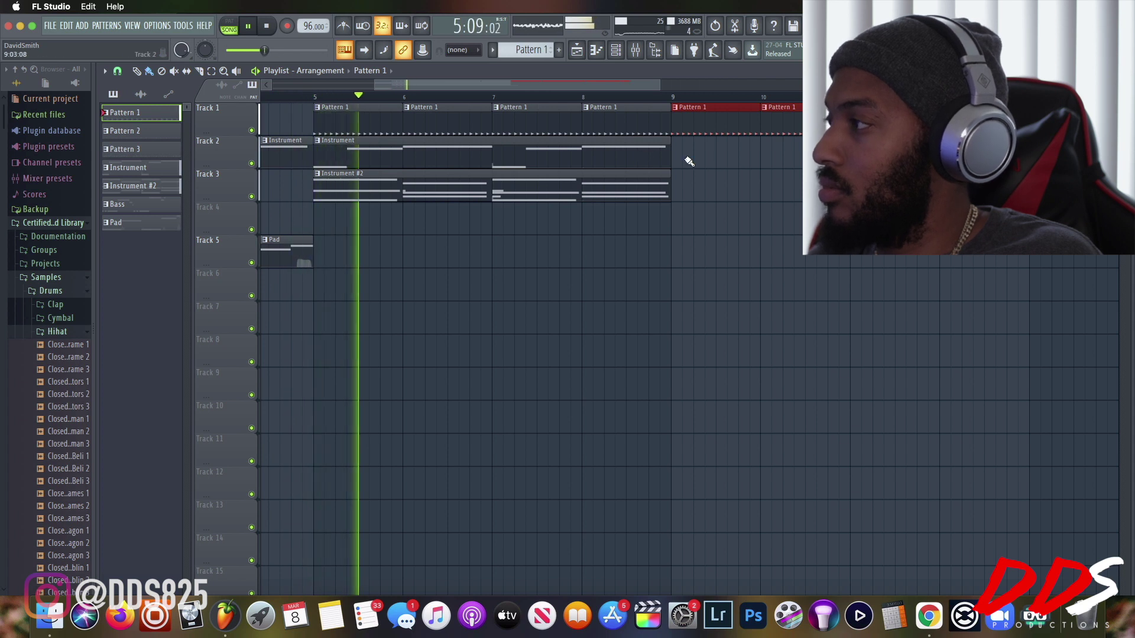
pyautogui.click(686, 158)
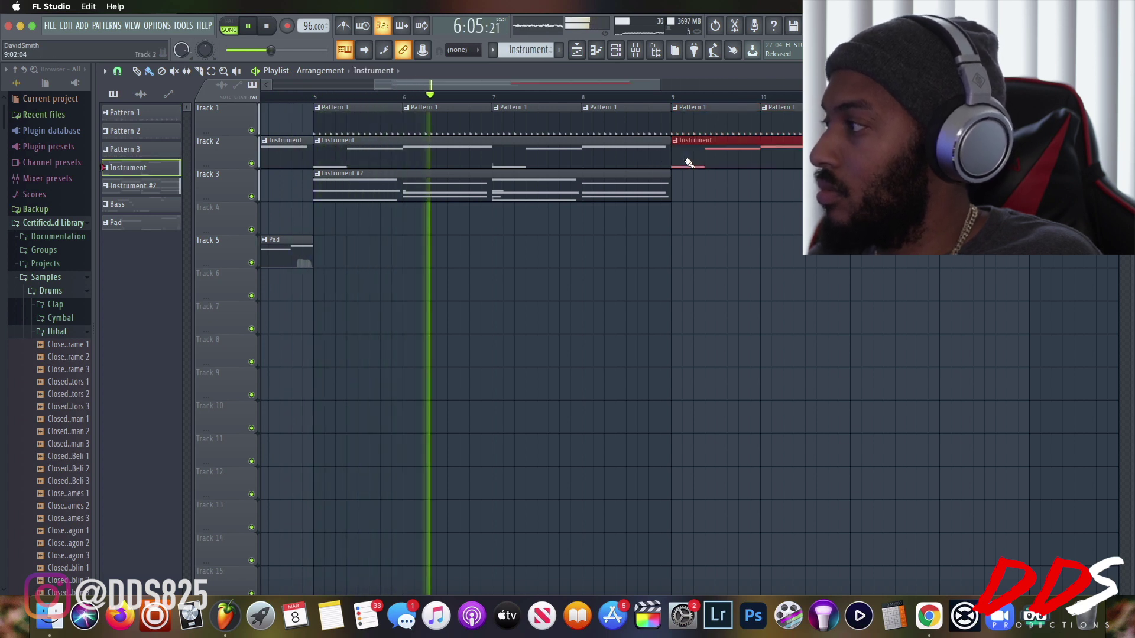
pyautogui.click(670, 190)
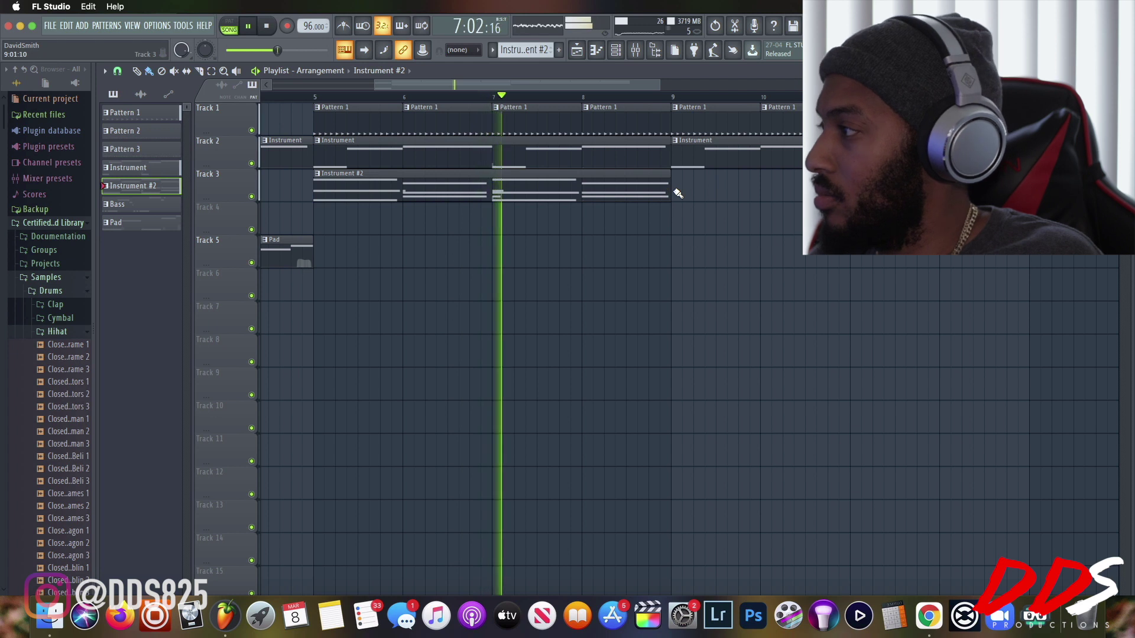
pyautogui.click(673, 190)
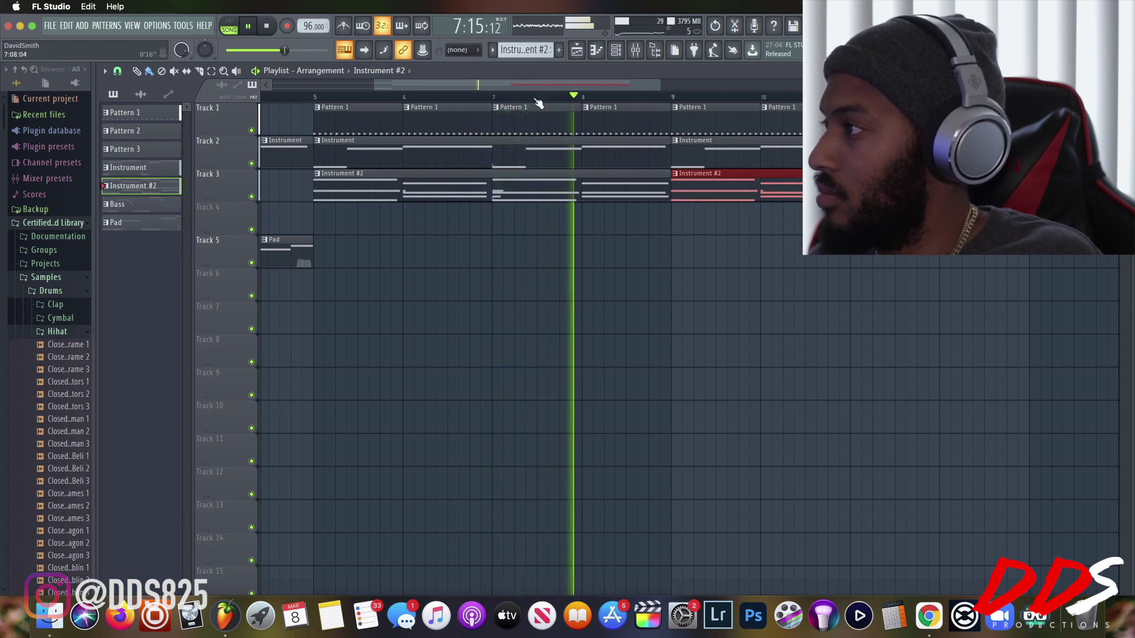
# Place Instrument, Instrument #2 and Bass clips at bar 13 on Tracks 2, 3 and 4.
pyautogui.moveTo(527, 87); pyautogui.dragTo(678, 94)
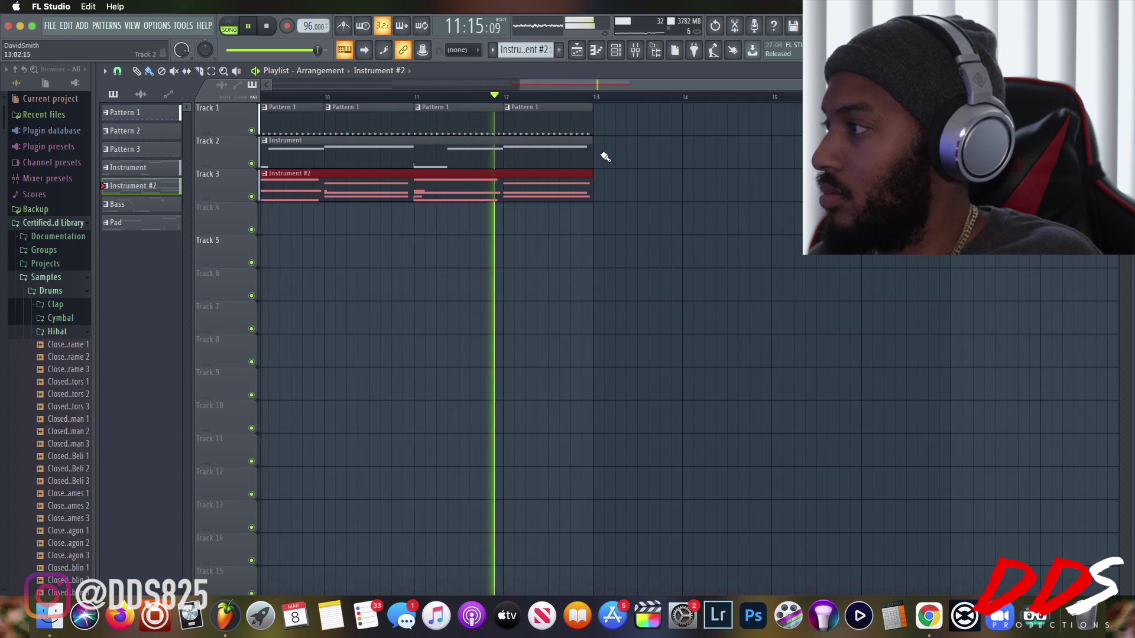
pyautogui.click(580, 148)
pyautogui.click(598, 152)
pyautogui.click(581, 182)
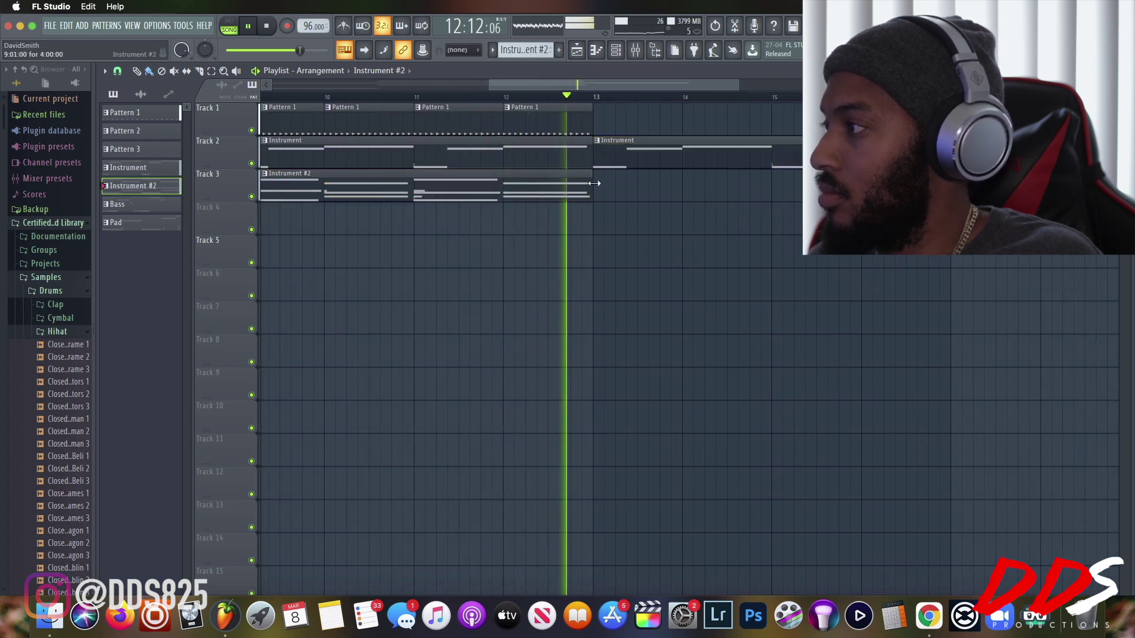
pyautogui.click(598, 185)
pyautogui.click(162, 207)
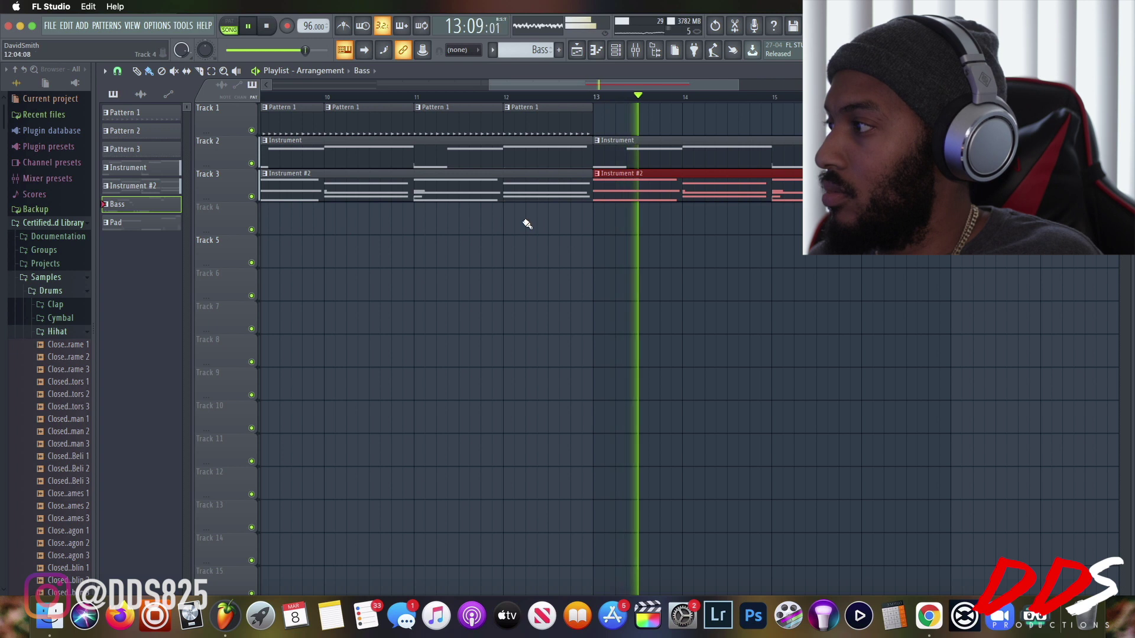
pyautogui.click(599, 214)
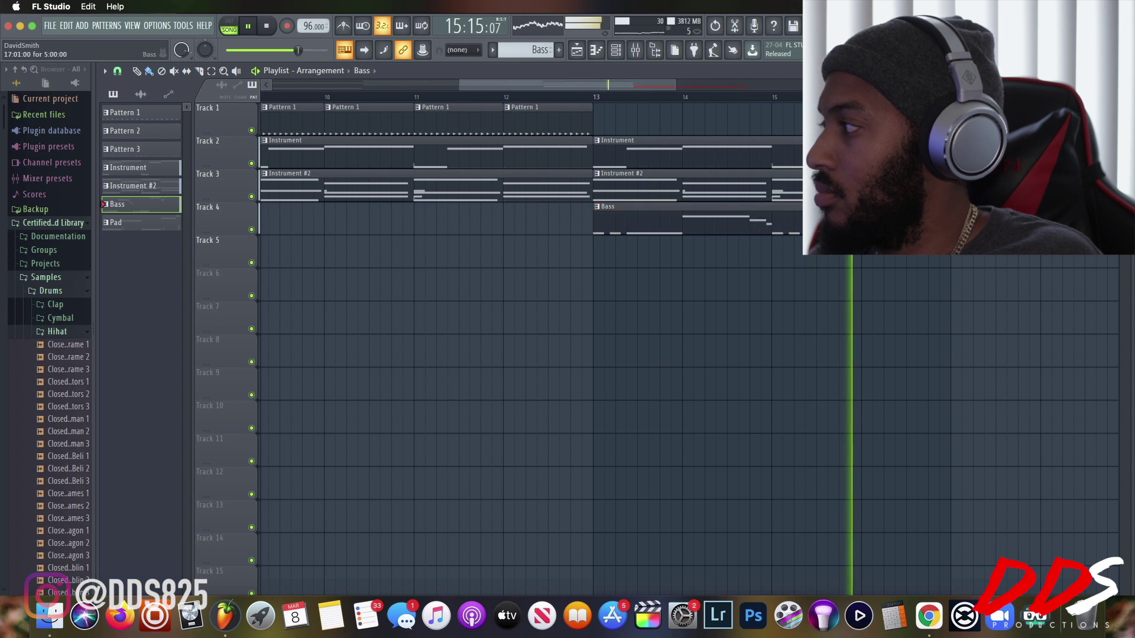
# Place Instrument, Instrument #2 and Bass clips on Tracks 2–4 at bars 17 and 21, plus a Pad clip on Track 5 at bar 21.
pyautogui.click(922, 184)
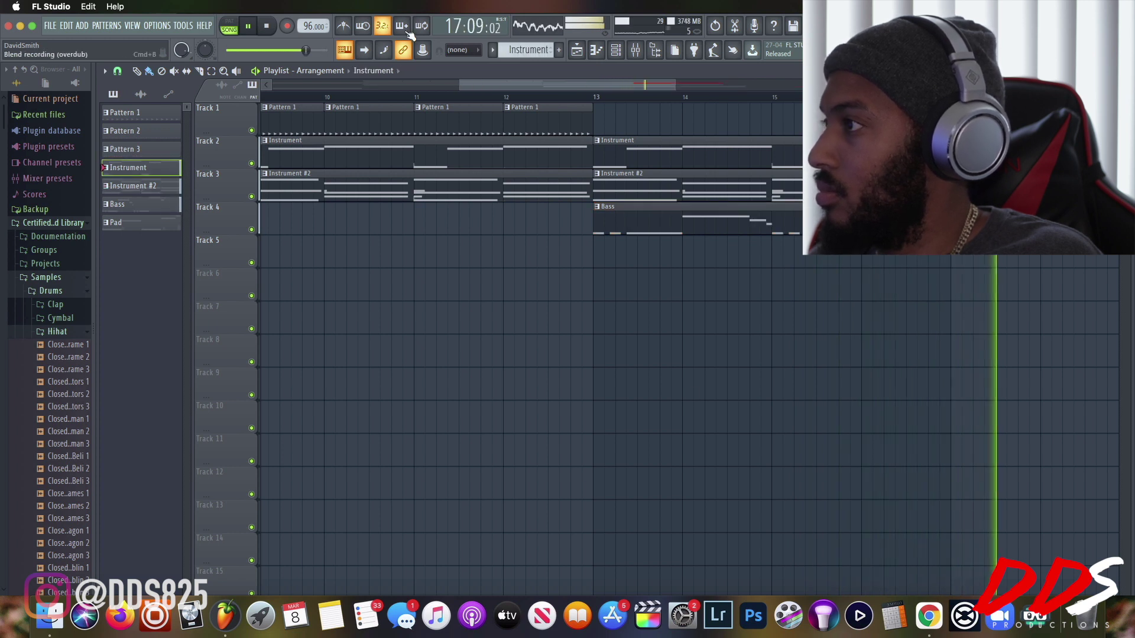
pyautogui.moveTo(512, 83); pyautogui.dragTo(640, 88)
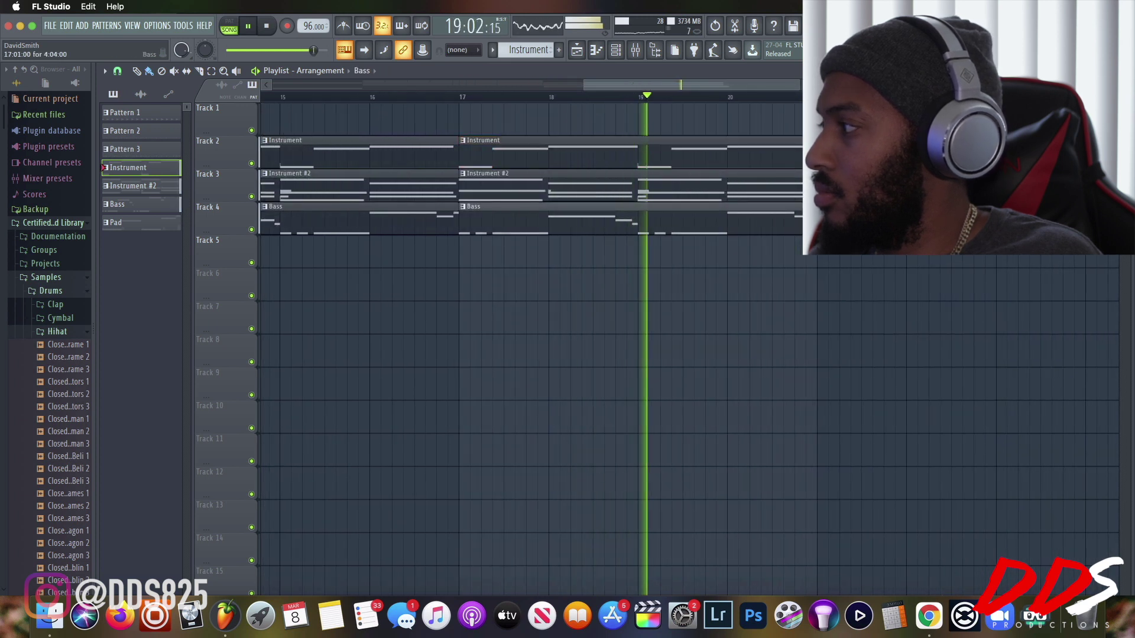
pyautogui.click(797, 211)
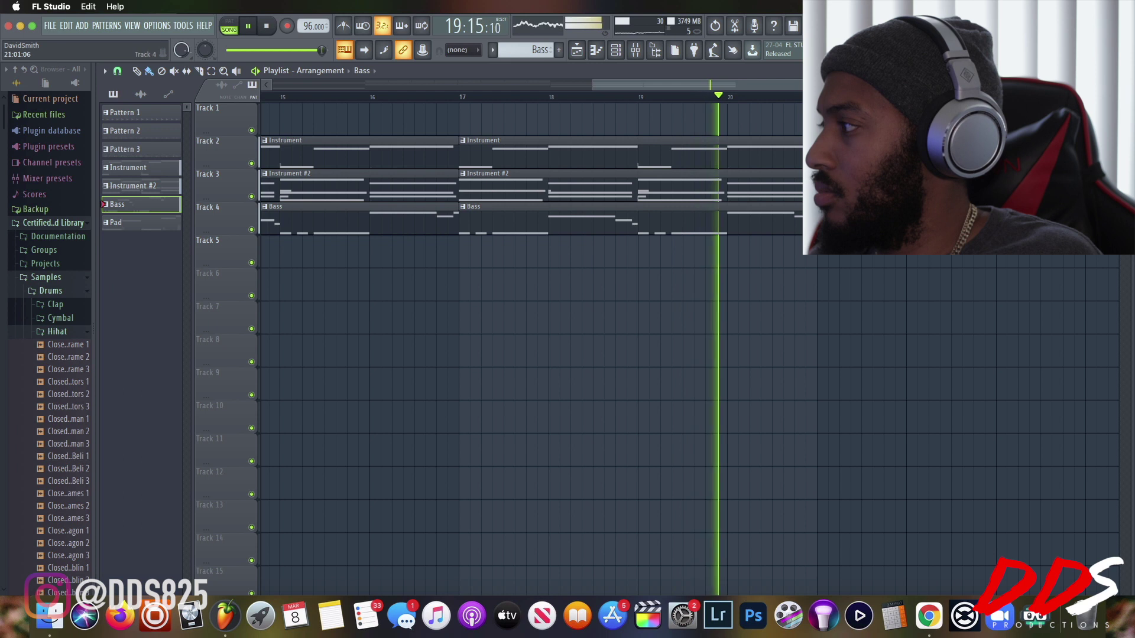
pyautogui.click(828, 214)
pyautogui.click(809, 181)
pyautogui.click(824, 182)
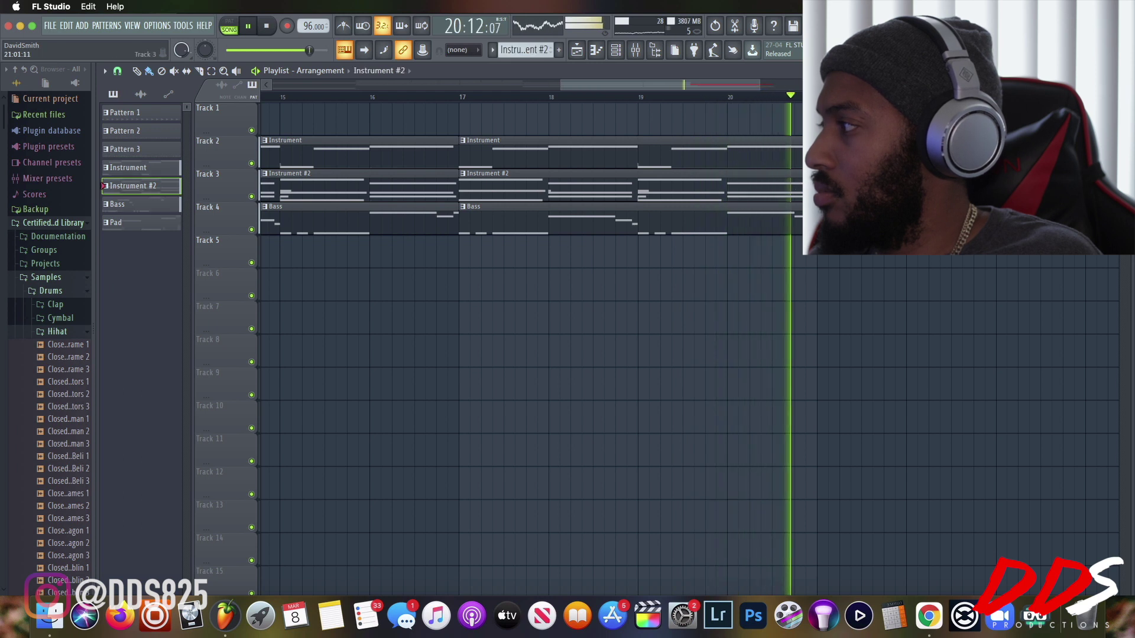
pyautogui.click(809, 150)
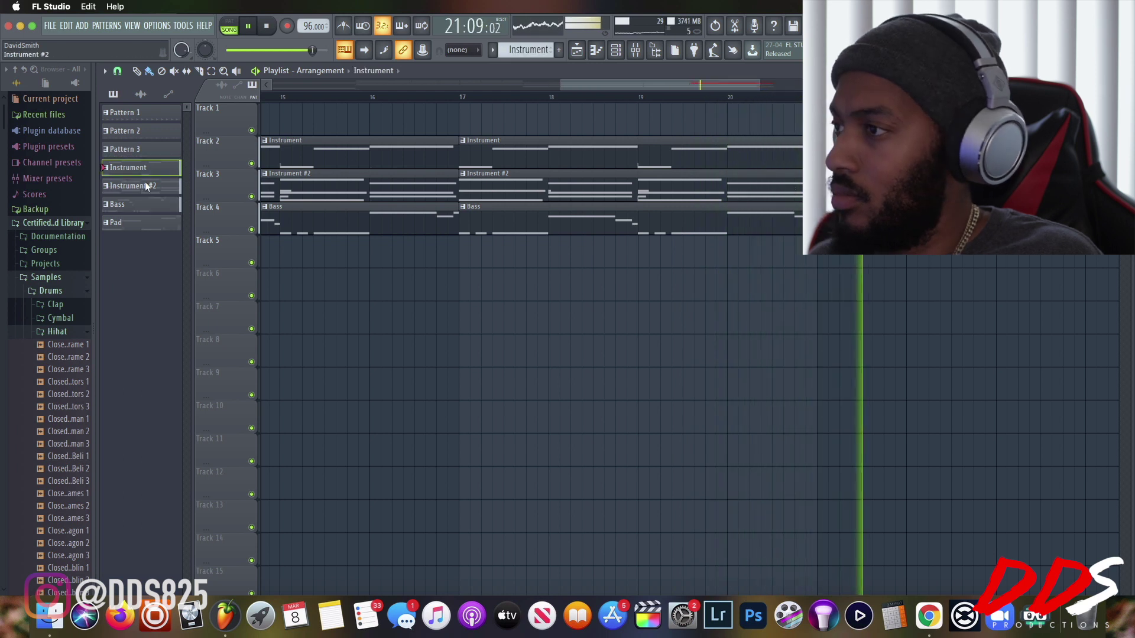
pyautogui.click(144, 222)
pyautogui.click(822, 250)
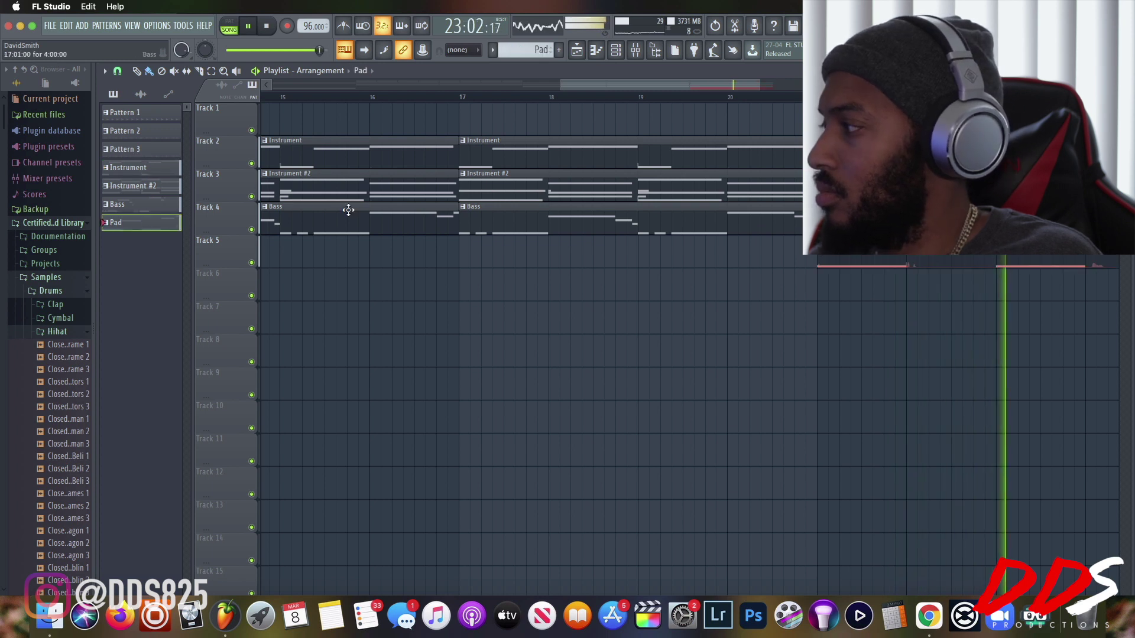
# Try a Pattern 2 clip on Track 1 at bar 21 and play the song from there.
pyautogui.click(127, 131)
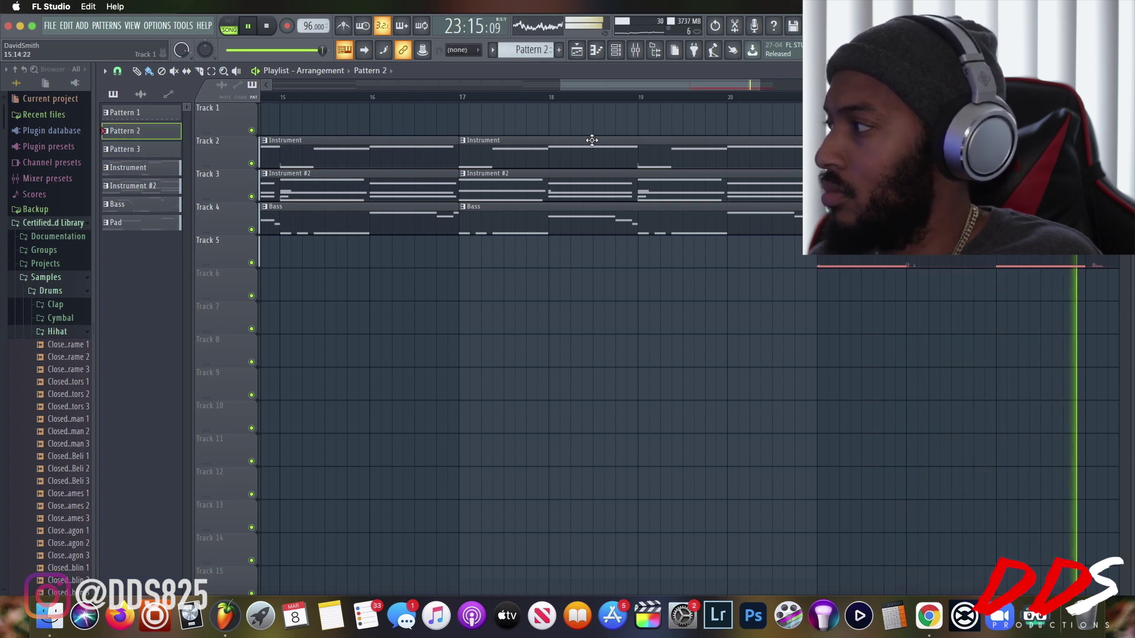
pyautogui.moveTo(729, 87); pyautogui.dragTo(829, 87)
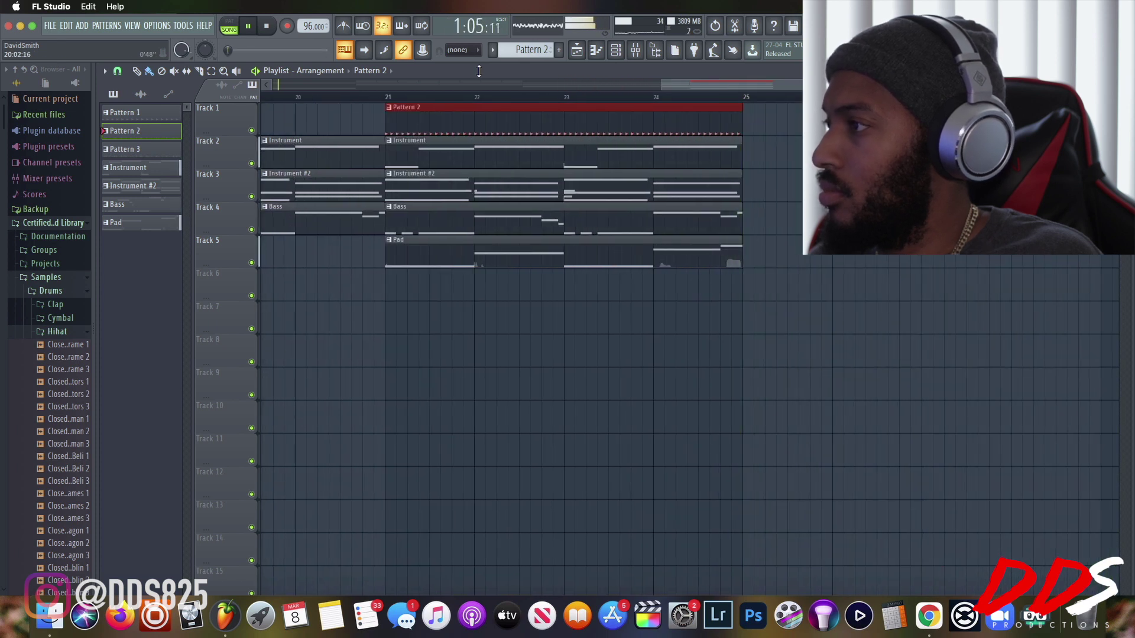
pyautogui.click(385, 104)
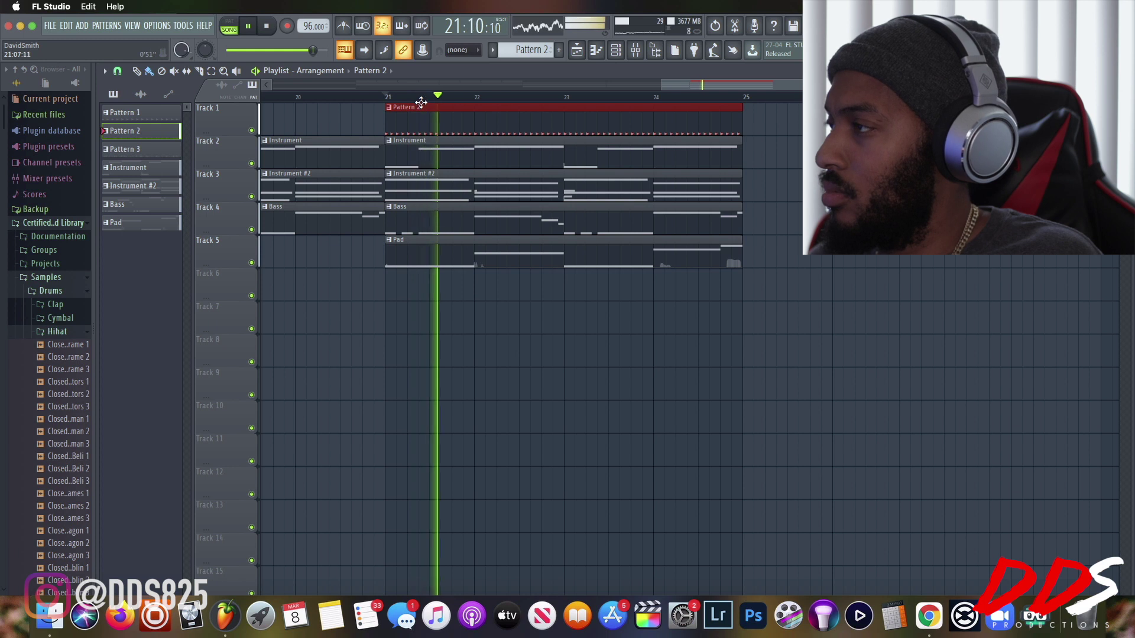
pyautogui.moveTo(534, 50); pyautogui.dragTo(535, 46)
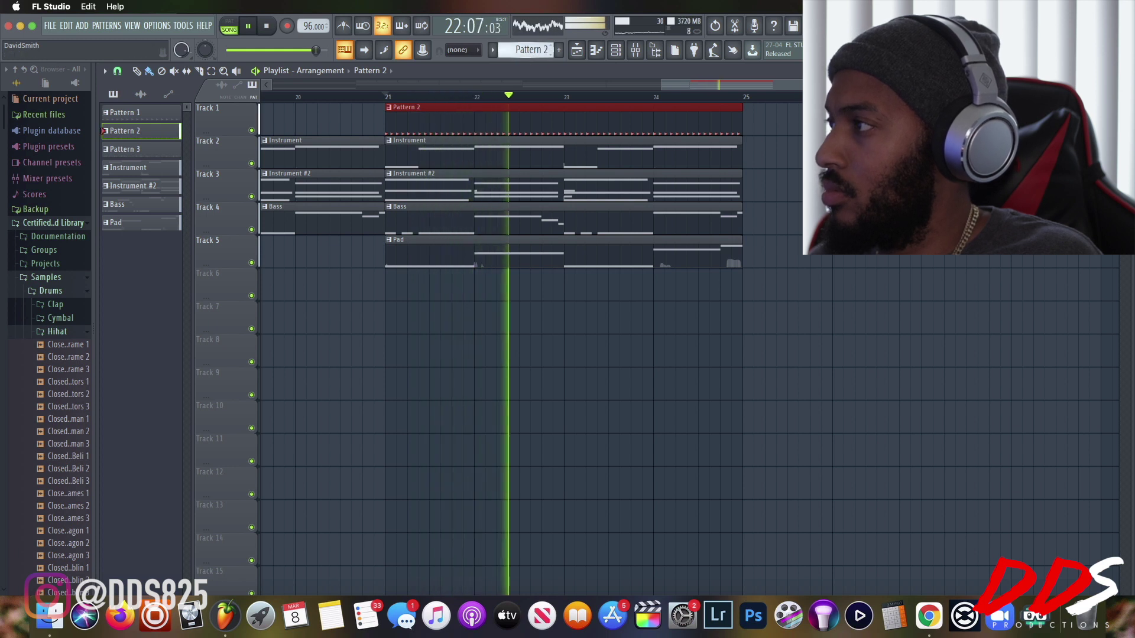
pyautogui.rightClick(541, 116)
# Place Pattern 3 clips on Track 1 at bars 21 and 25, and repeat the Instrument, Instrument #2, Bass and Pad clips at bar 25.
pyautogui.click(394, 115)
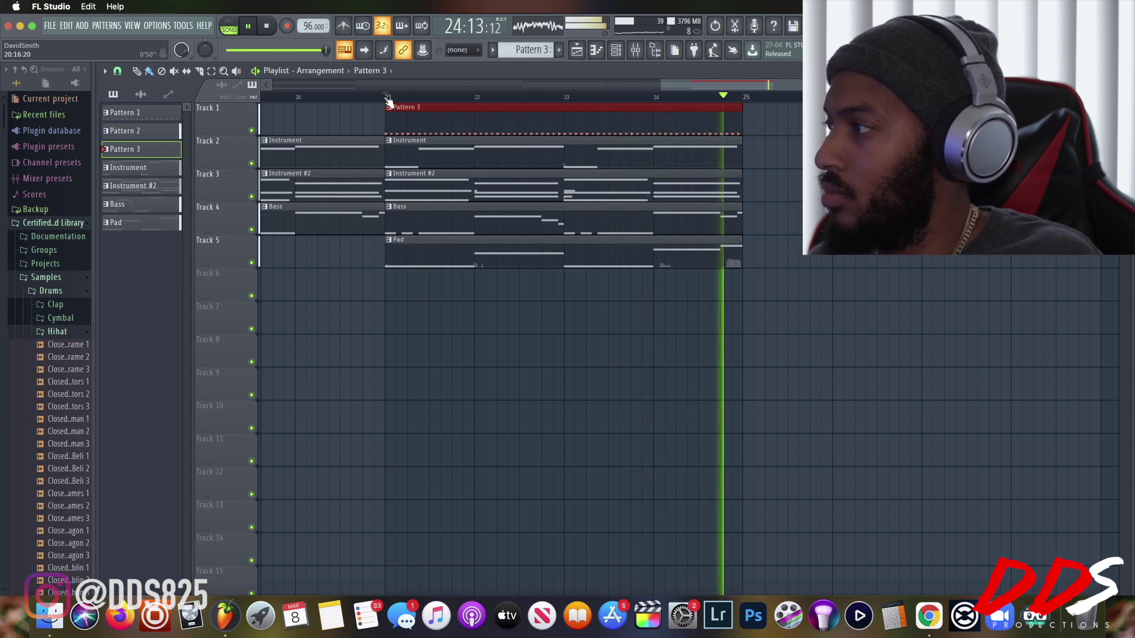
pyautogui.click(750, 123)
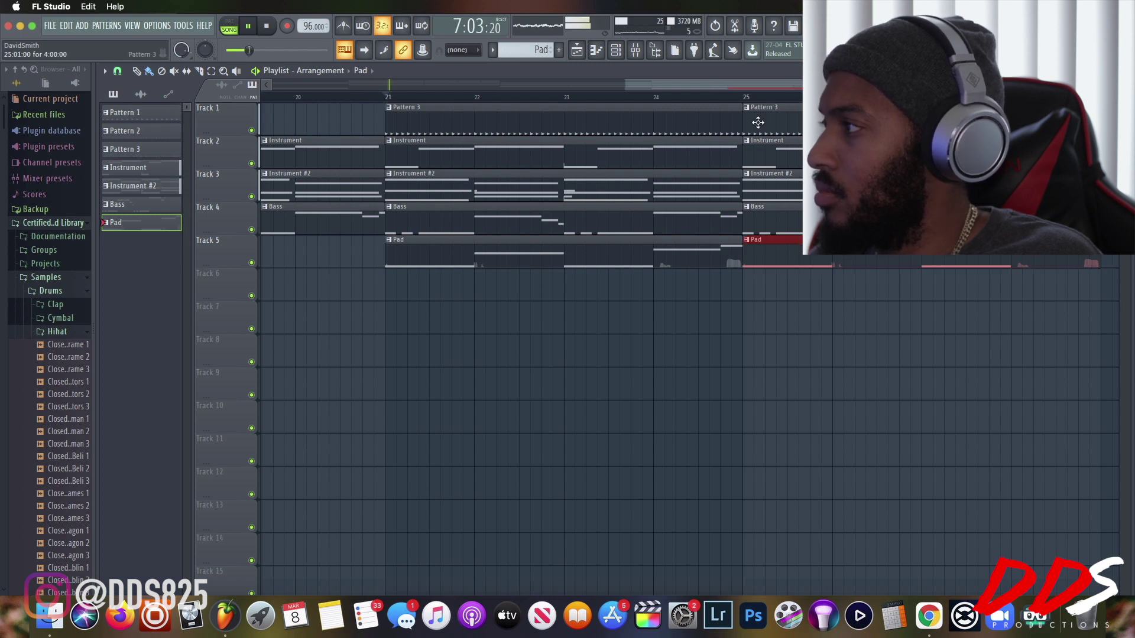
# Place an Instrument clip on Track 2 and a Pattern 3 clip on Track 1, both starting at bar 29.
pyautogui.moveTo(721, 76); pyautogui.dragTo(761, 62)
pyautogui.hscroll(5, 615, 125)
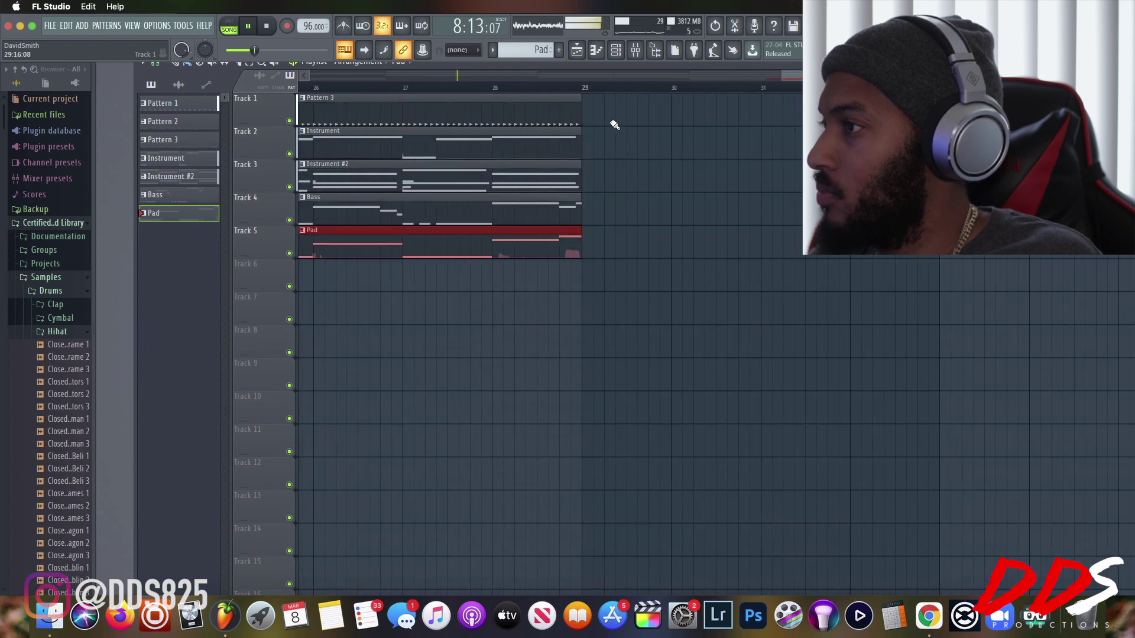
pyautogui.click(191, 158)
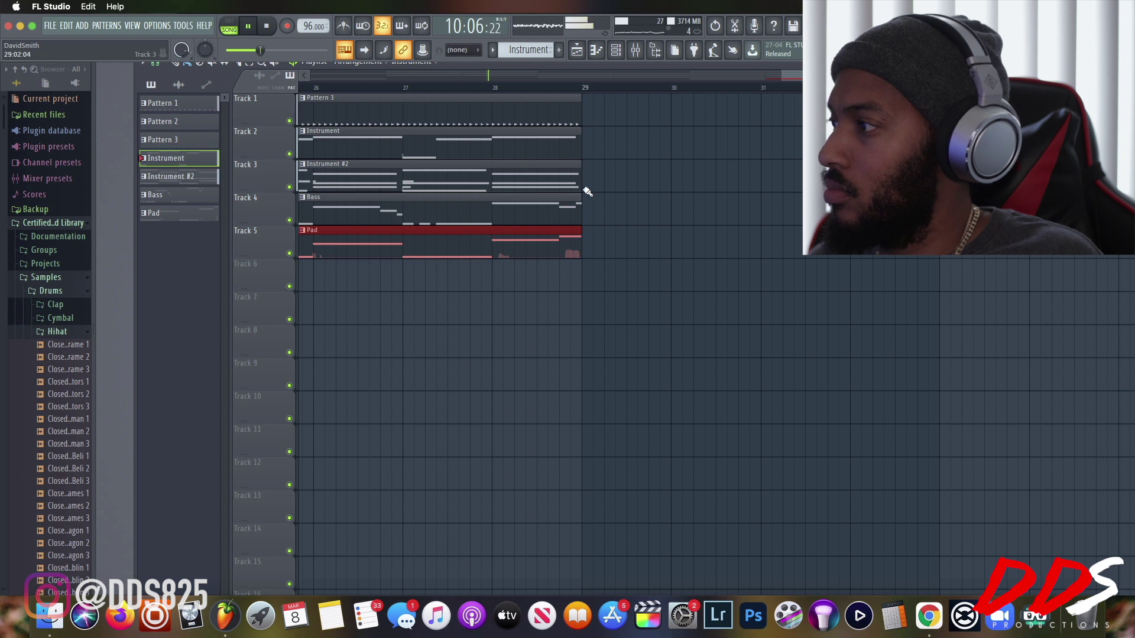
pyautogui.click(588, 155)
pyautogui.click(207, 137)
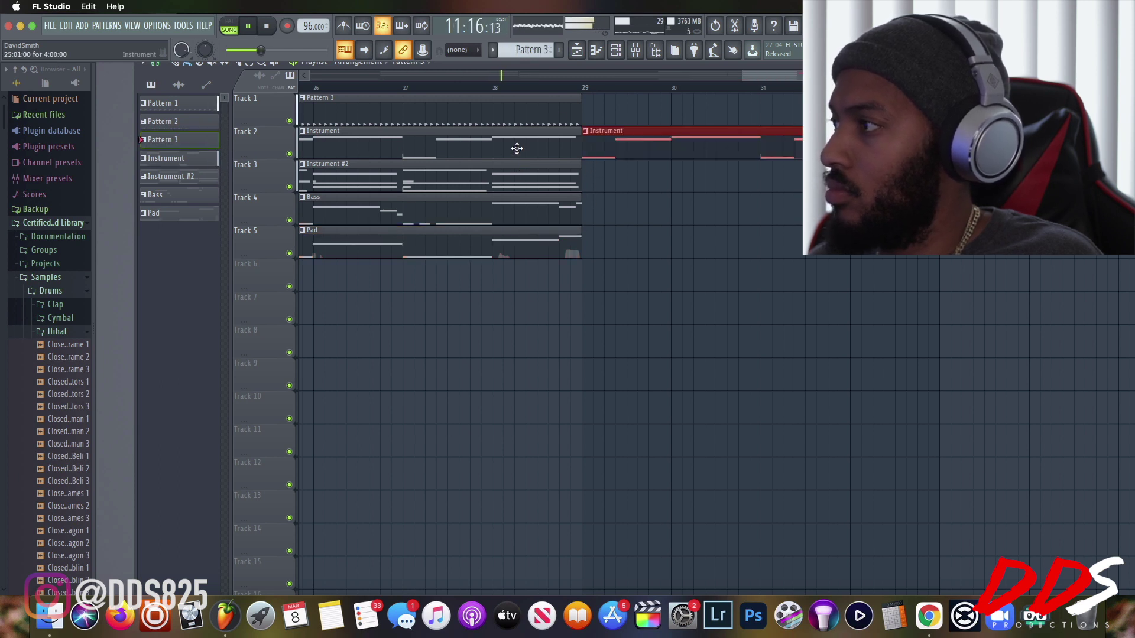
pyautogui.click(592, 121)
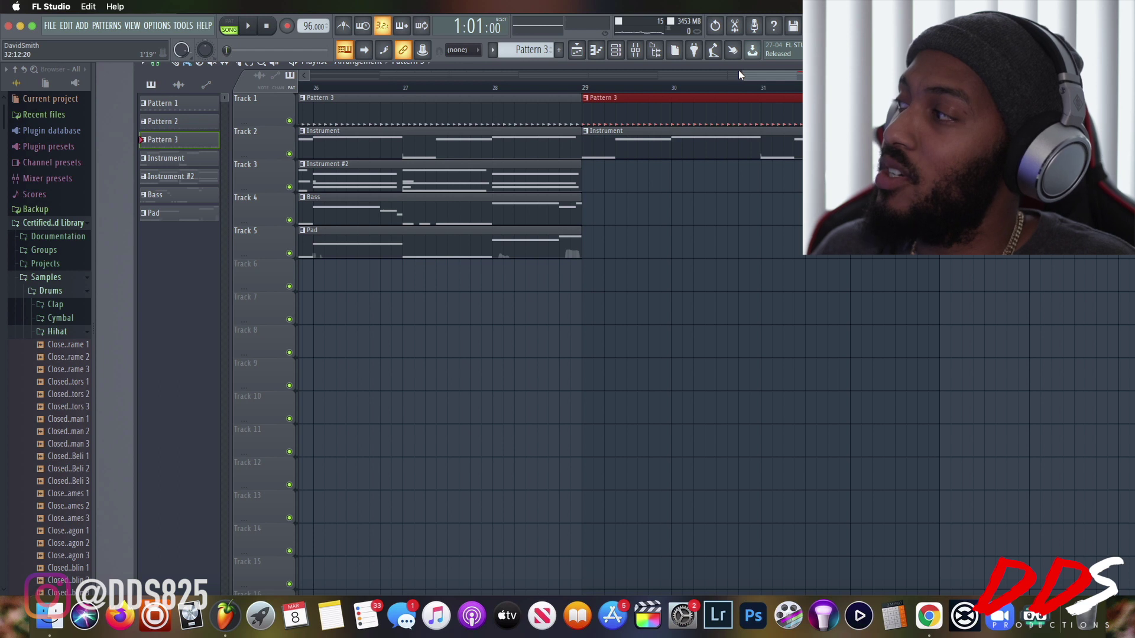
# Bring the whole arrangement into view and play the song from bar 1.
pyautogui.moveTo(743, 73); pyautogui.dragTo(216, 72)
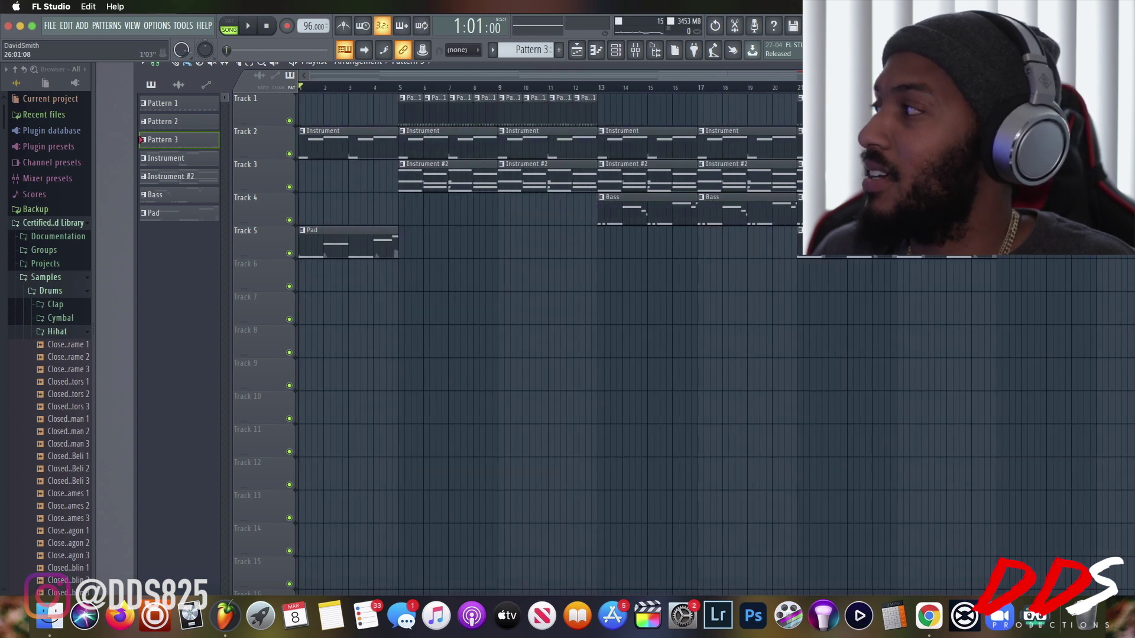
pyautogui.moveTo(947, 76); pyautogui.dragTo(940, 76)
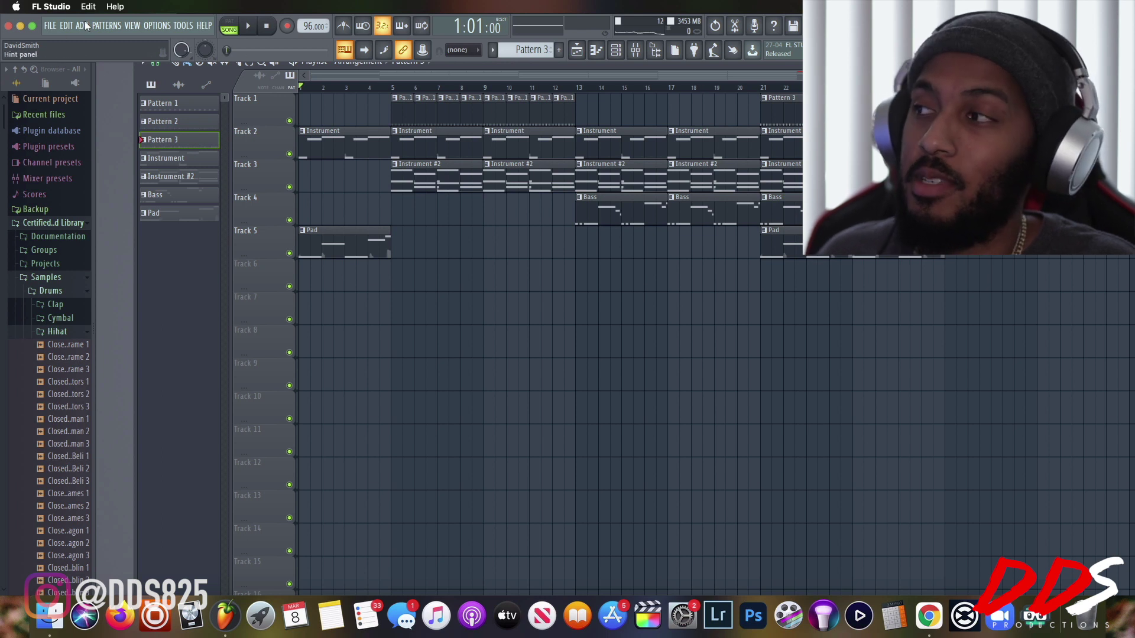
pyautogui.click(254, 26)
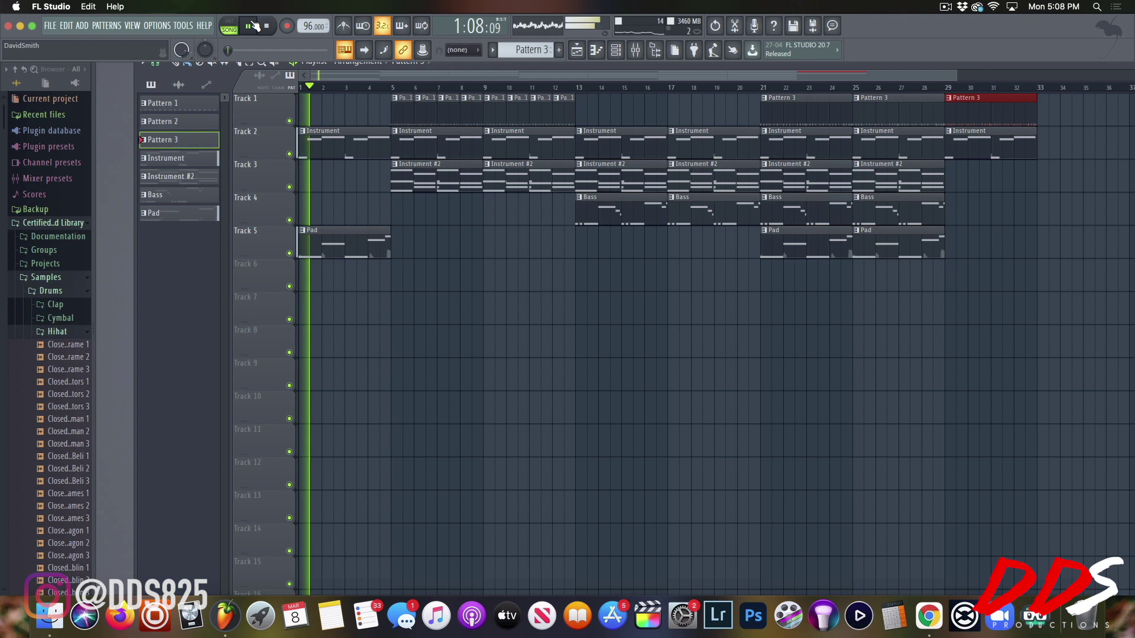